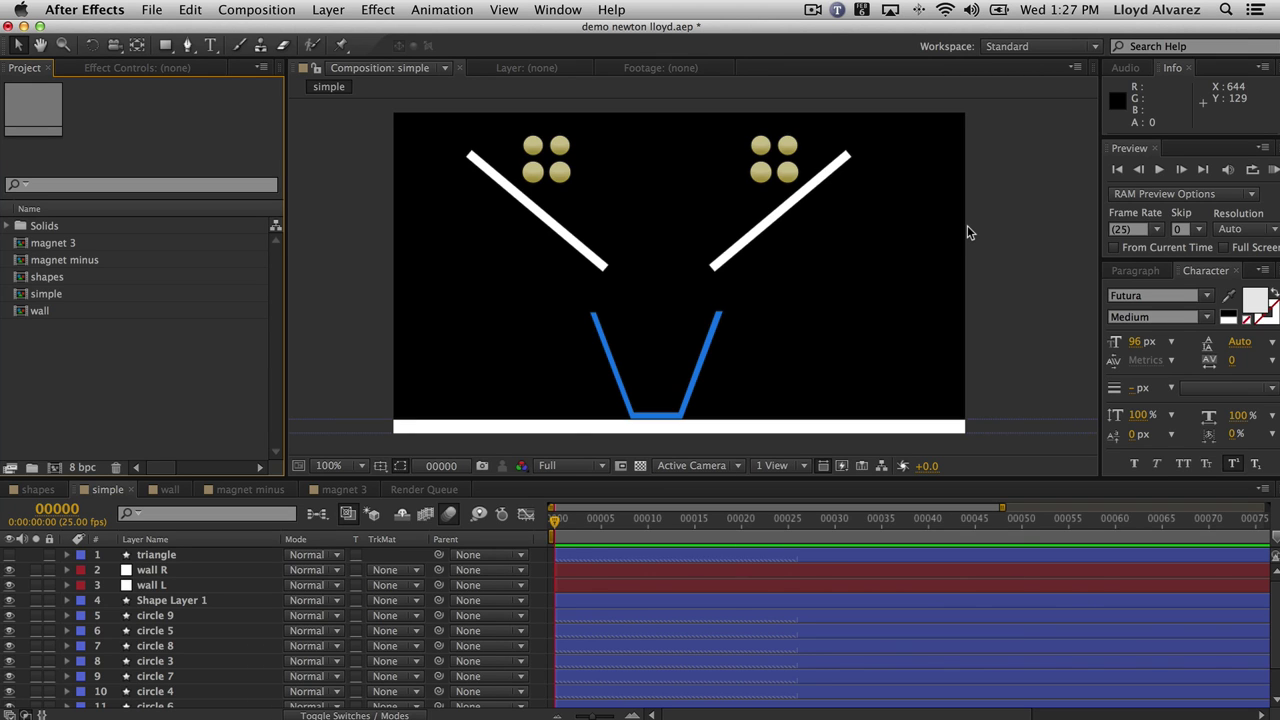
- Browse the Effect and Composition menus, then launch Newton 2 on the 'simple' composition
click(377, 10)
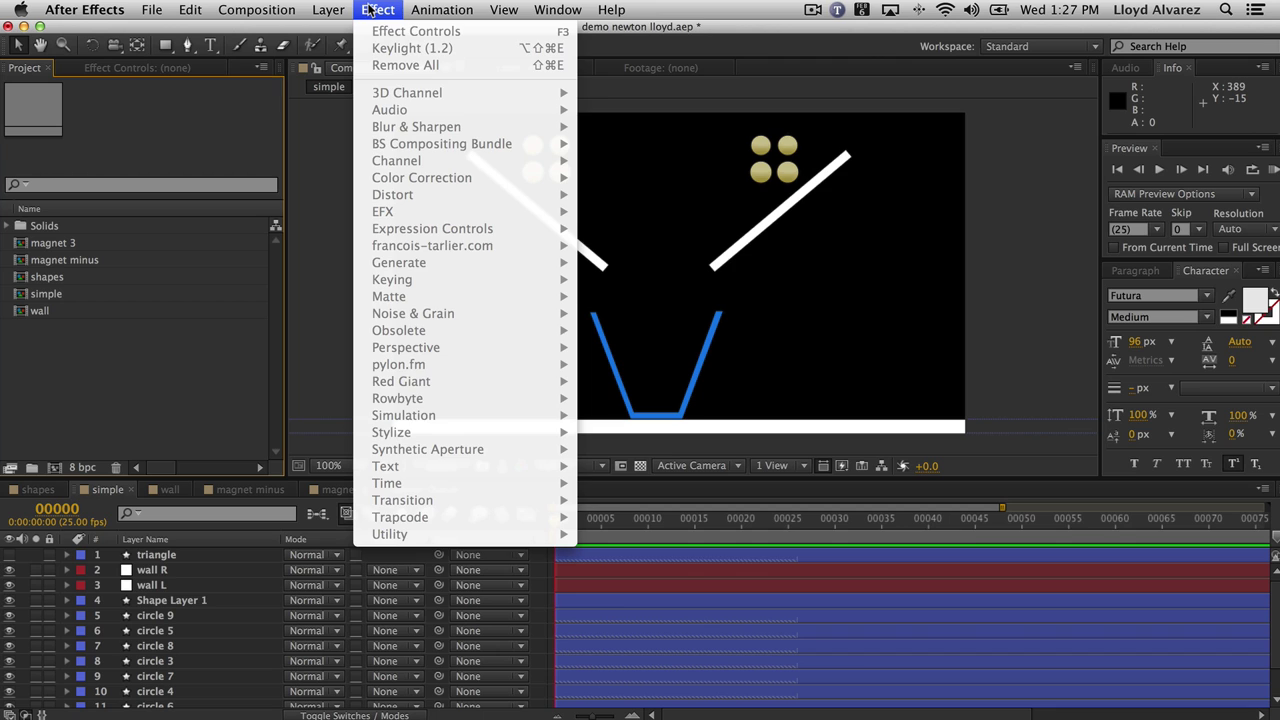
click(370, 10)
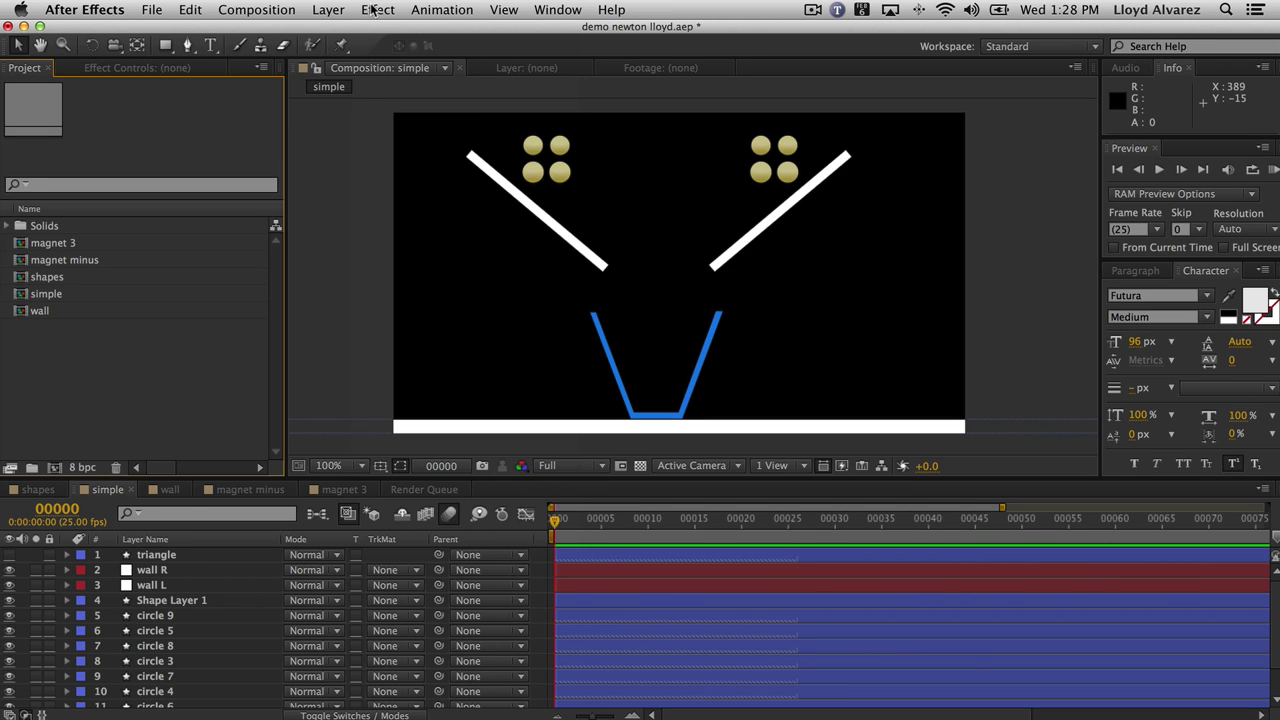
click(257, 10)
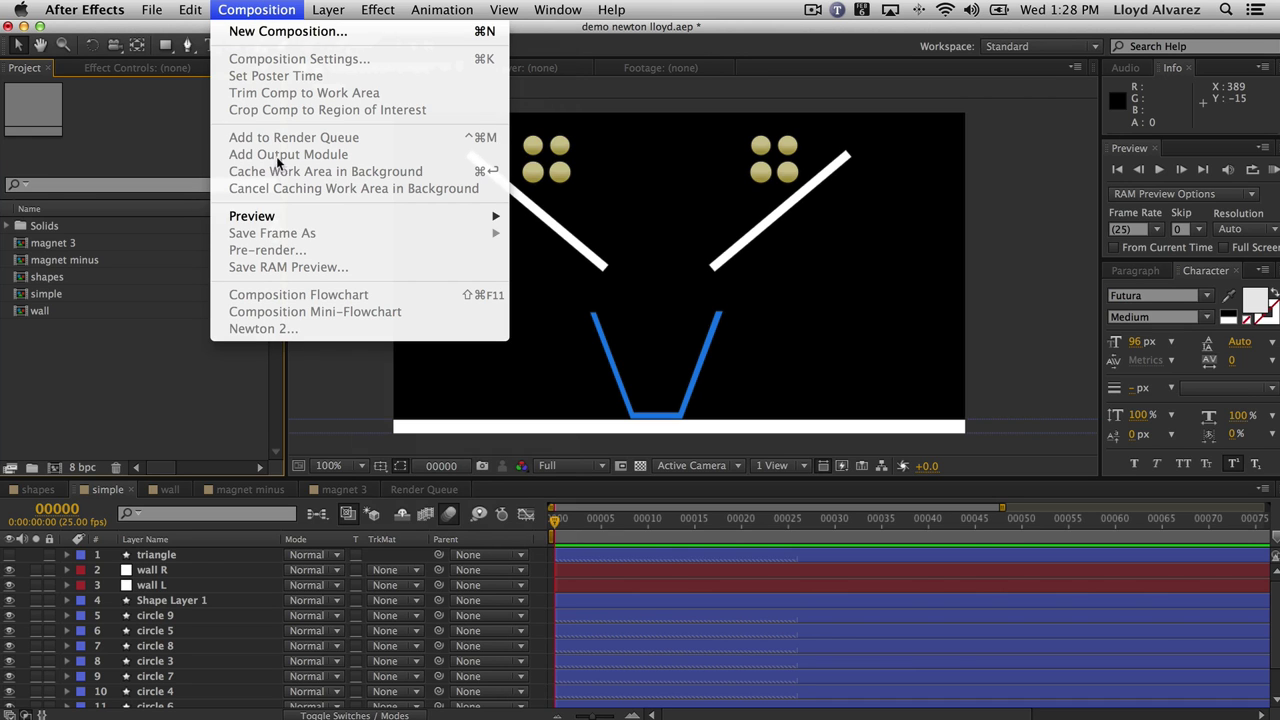
click(122, 505)
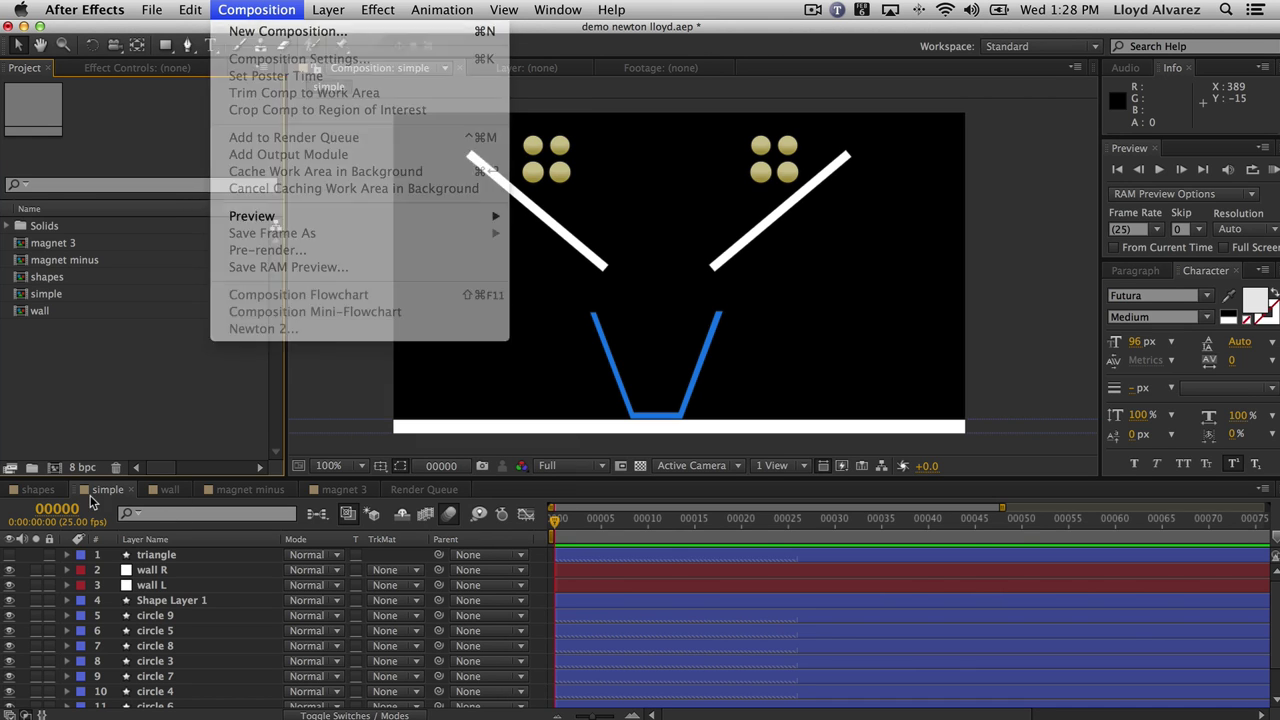
click(100, 490)
click(254, 9)
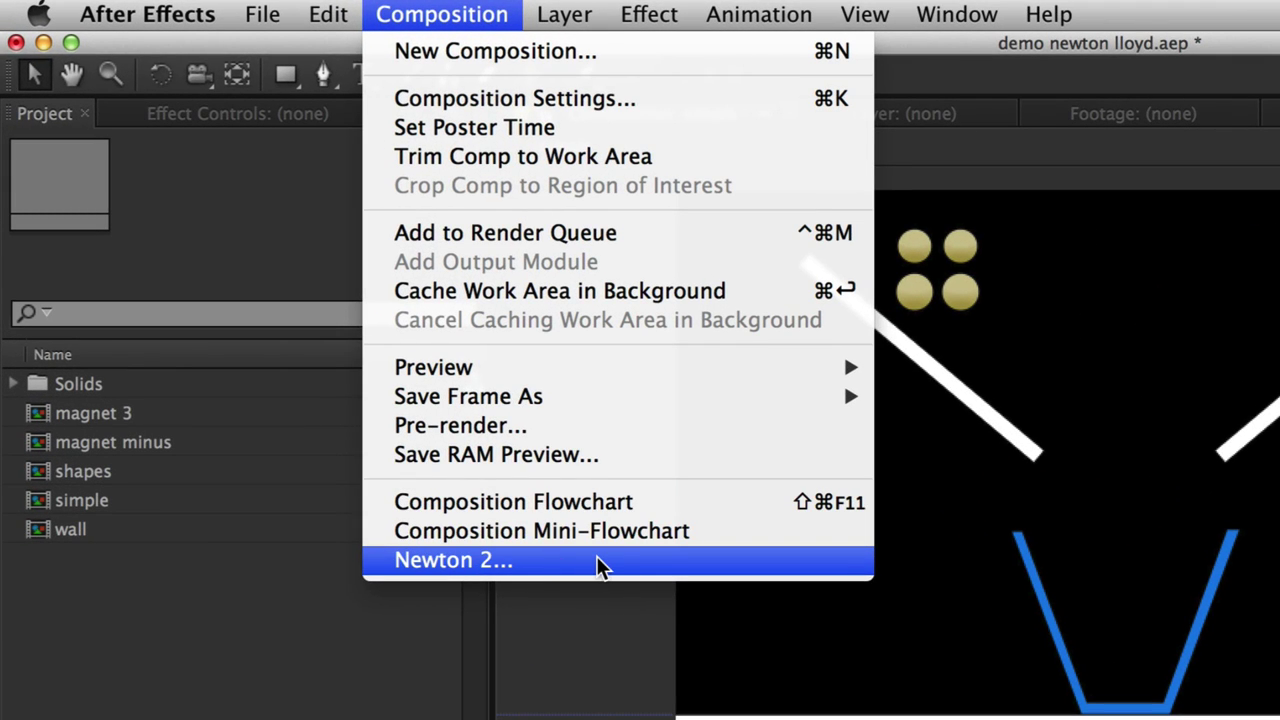
click(597, 562)
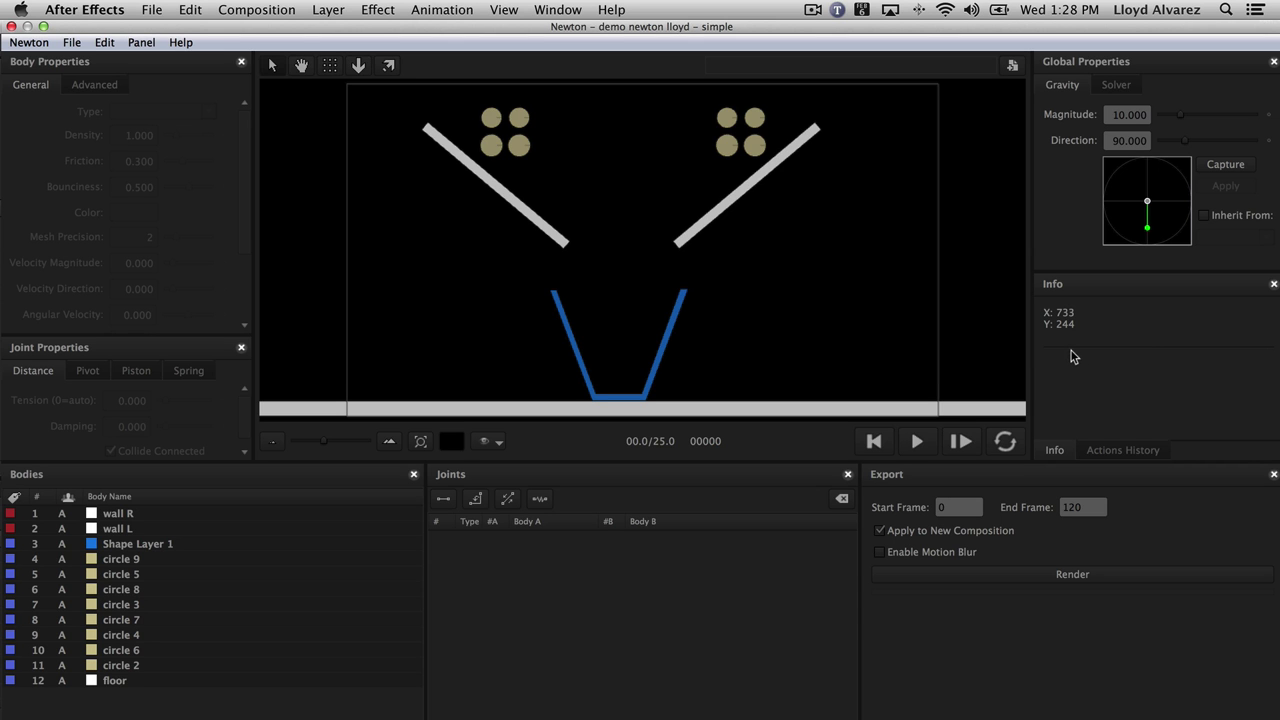
- Pan the canvas left, then select all twelve bodies from wall R down to floor
key(h)
drag(623, 263, 666, 250)
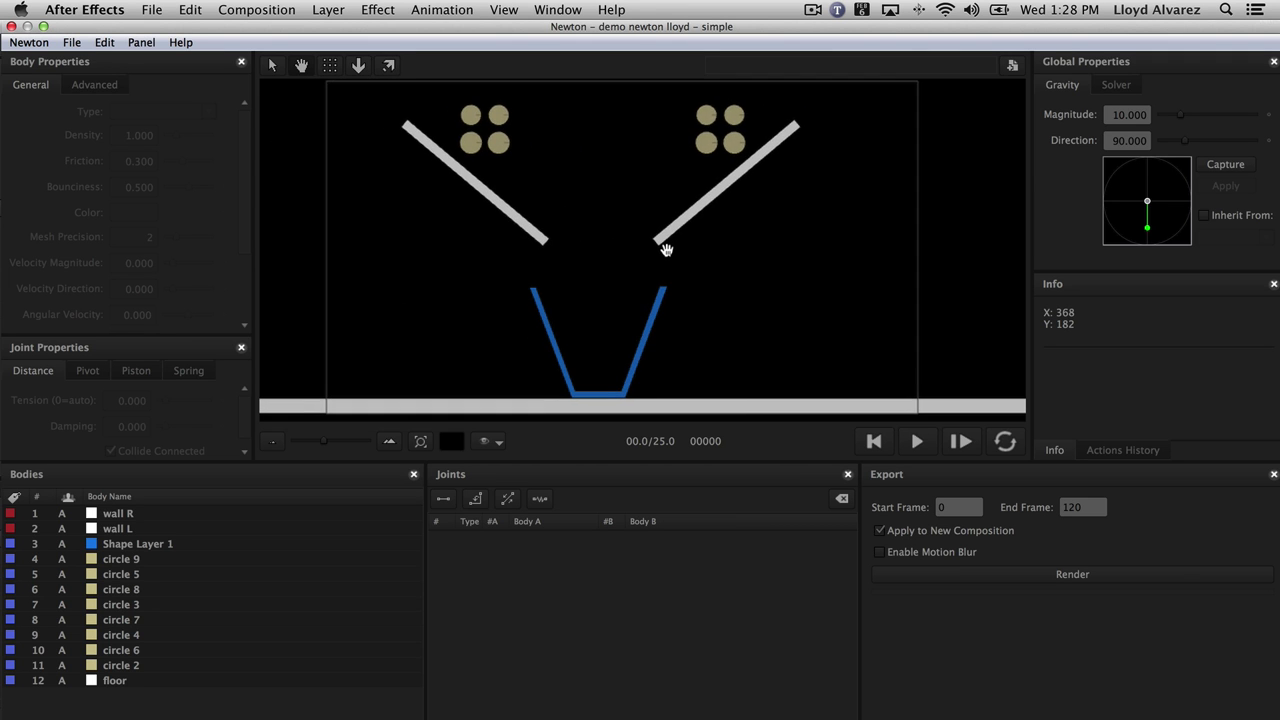
key(v)
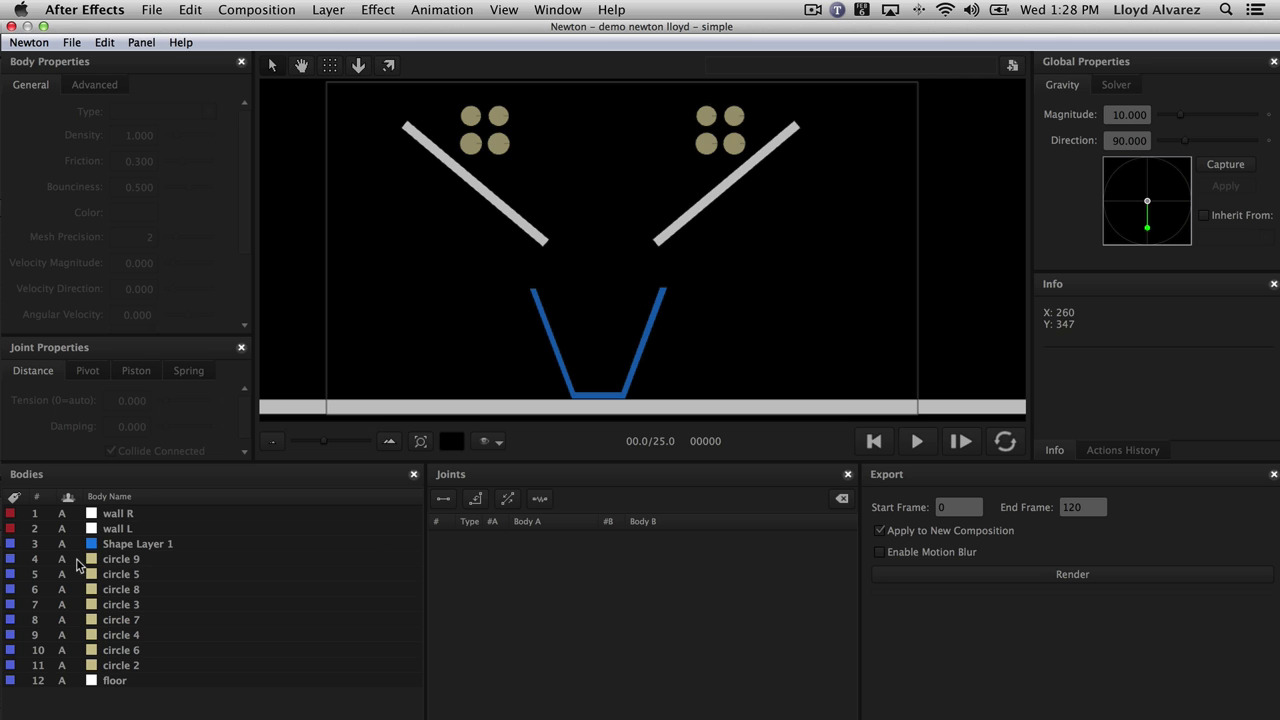
click(133, 516)
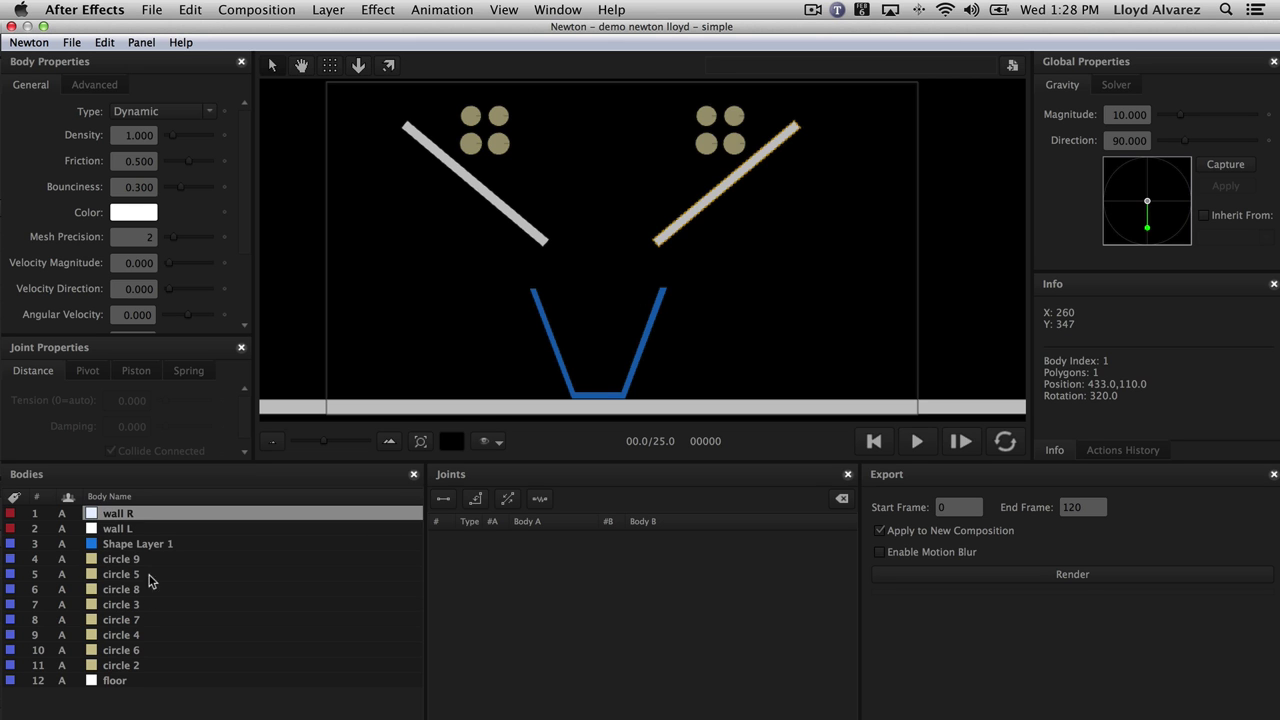
shift+click(124, 681)
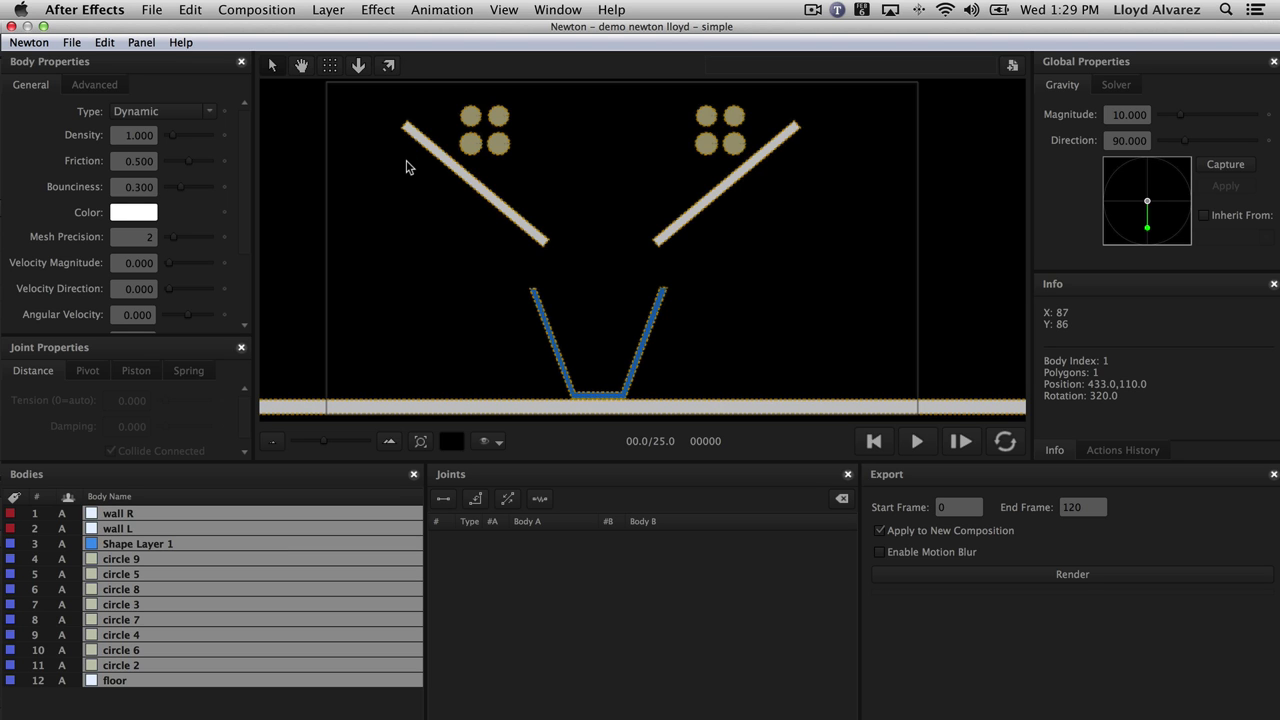
click(919, 442)
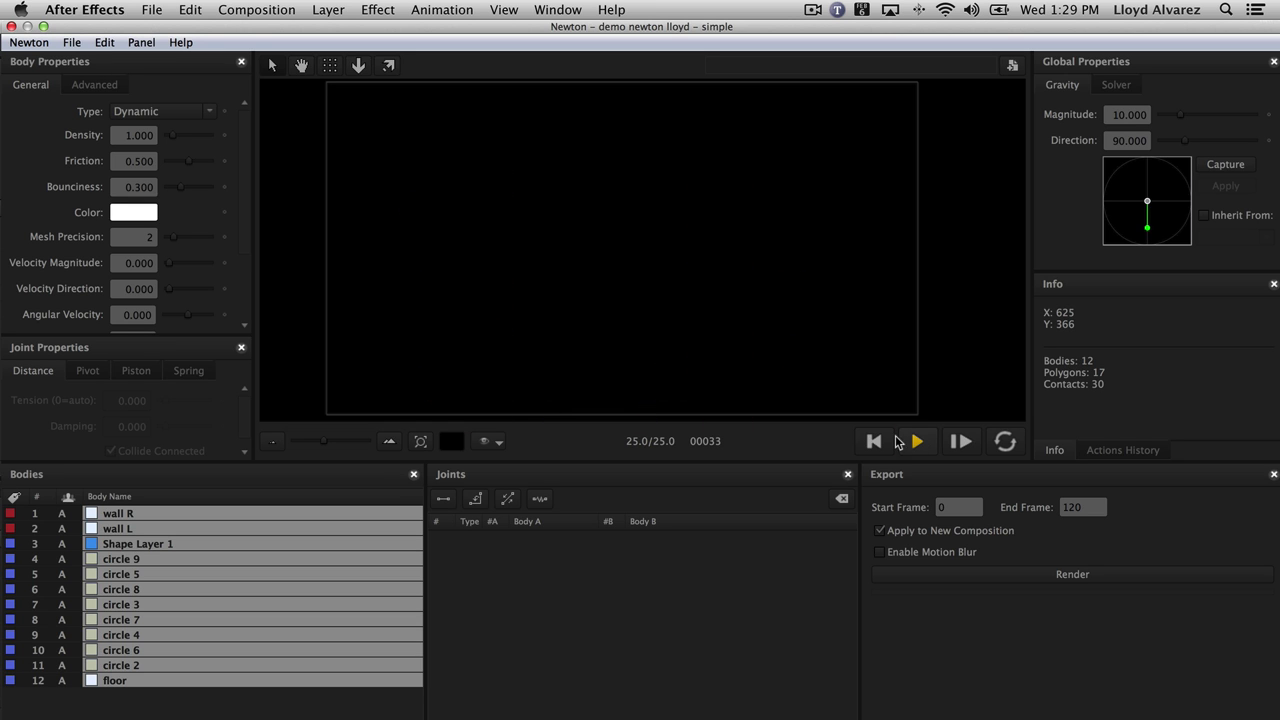
click(876, 441)
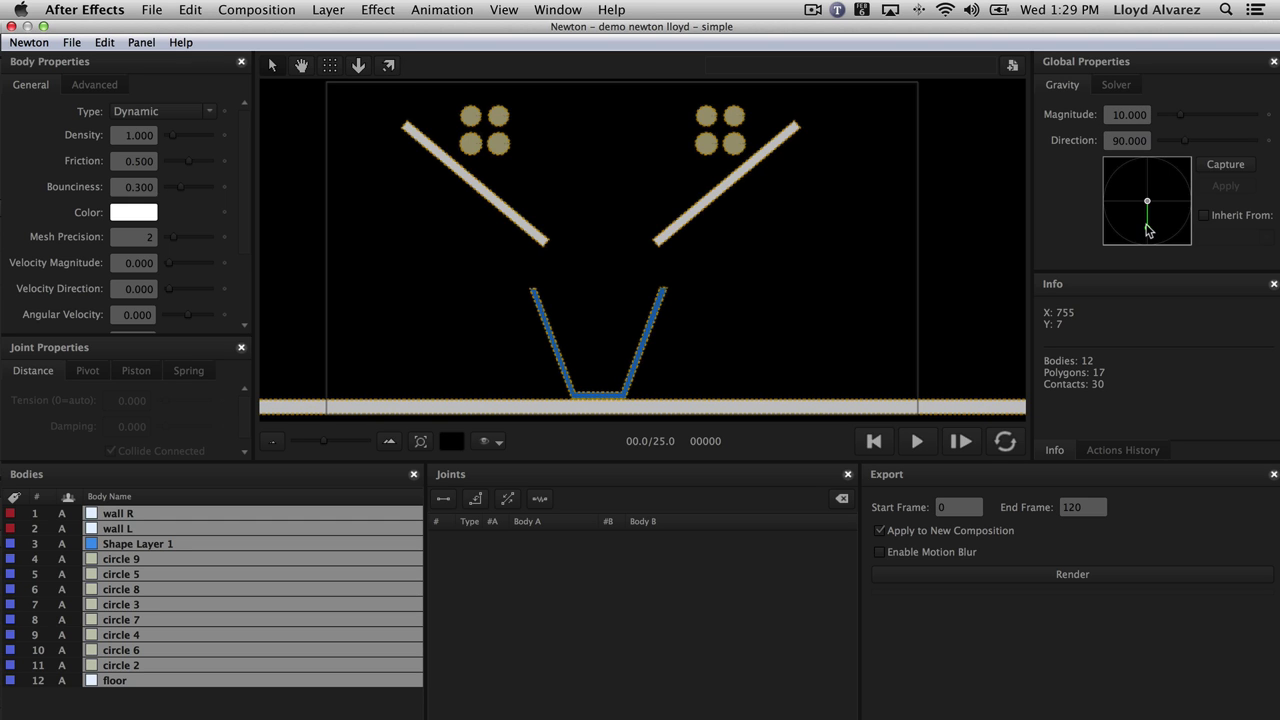
drag(1142, 231, 1122, 207)
click(917, 441)
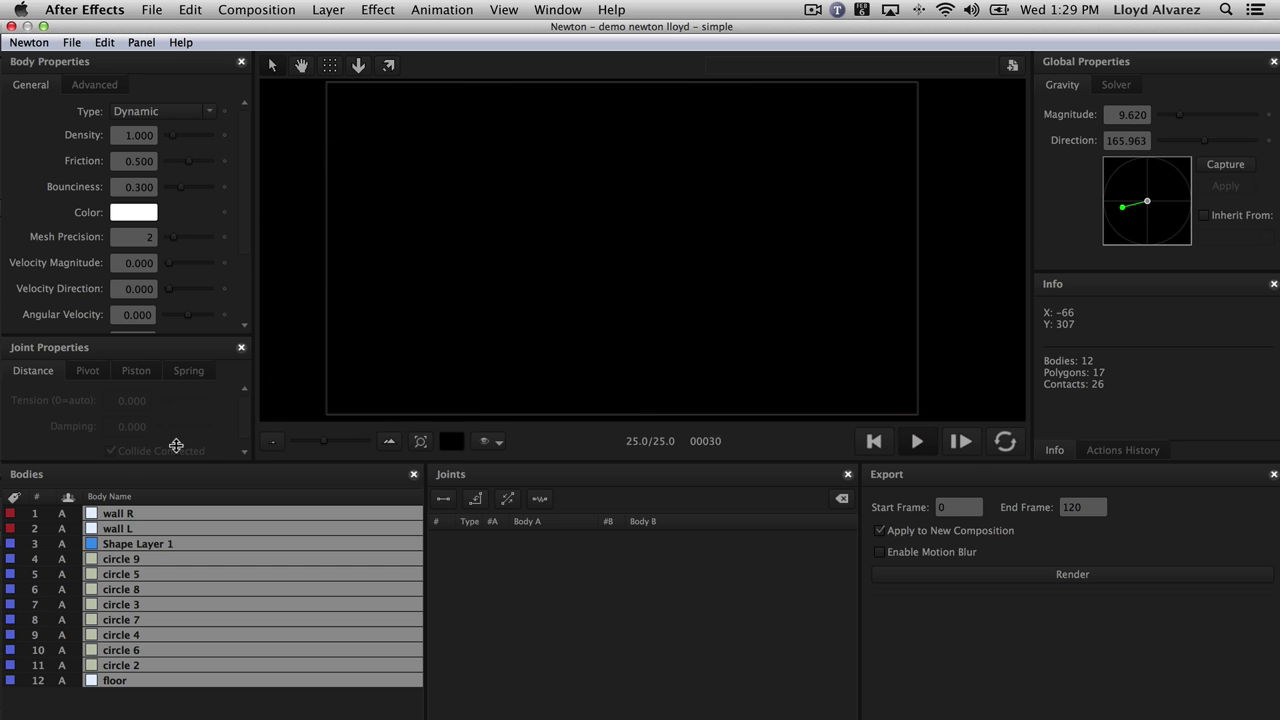
click(872, 442)
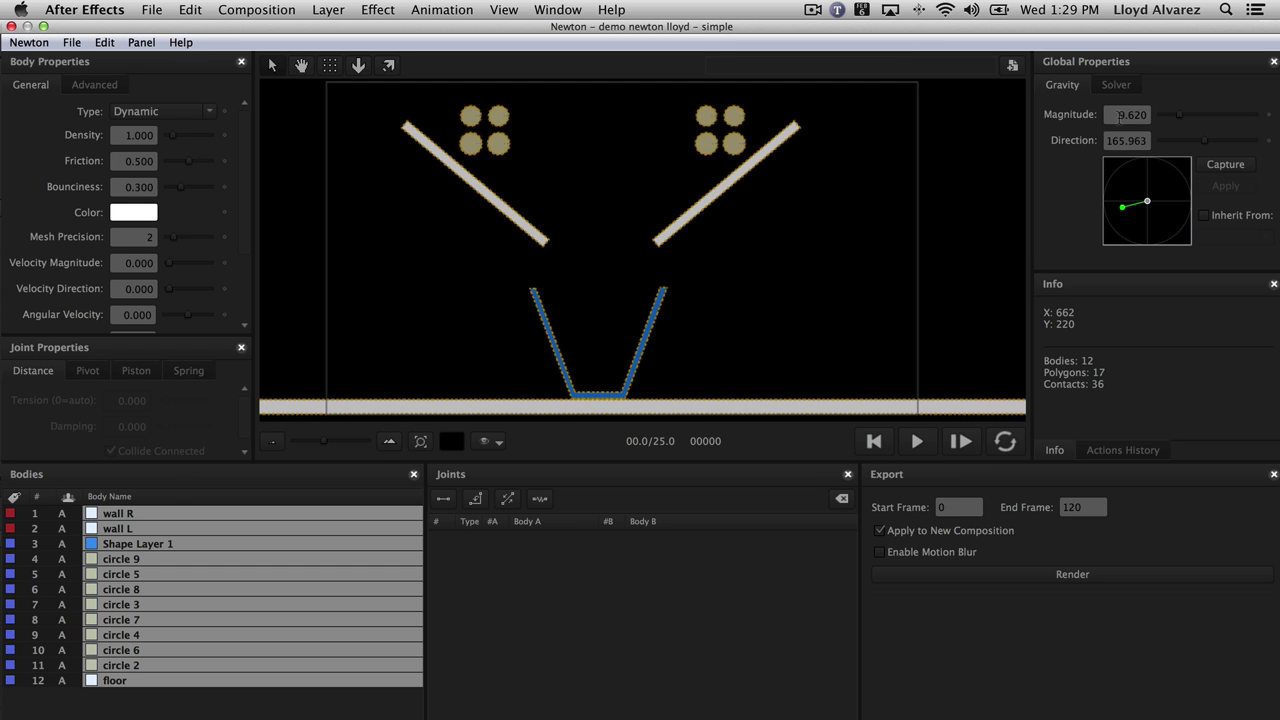
click(1128, 114)
text(10)
key(Tab)
text(90)
key(Tab)
- Select just wall R, wall L and floor, first on the canvas, then in the Bodies list
click(202, 700)
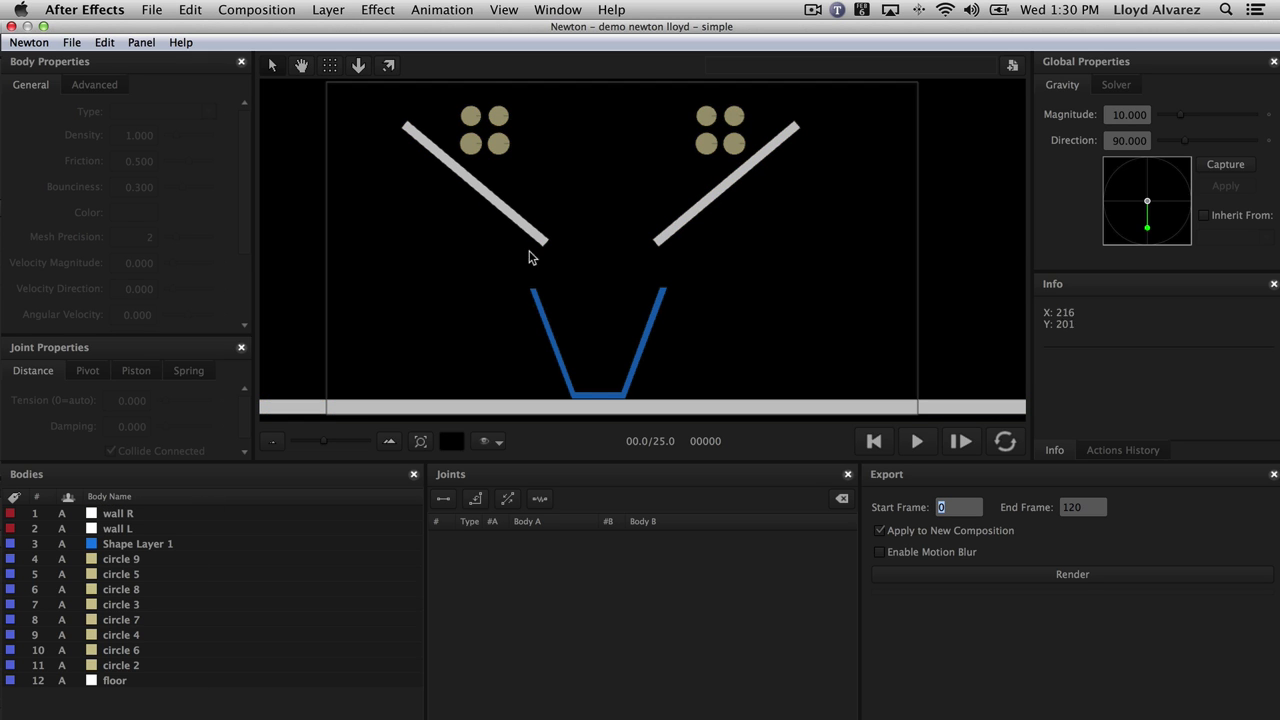
click(506, 211)
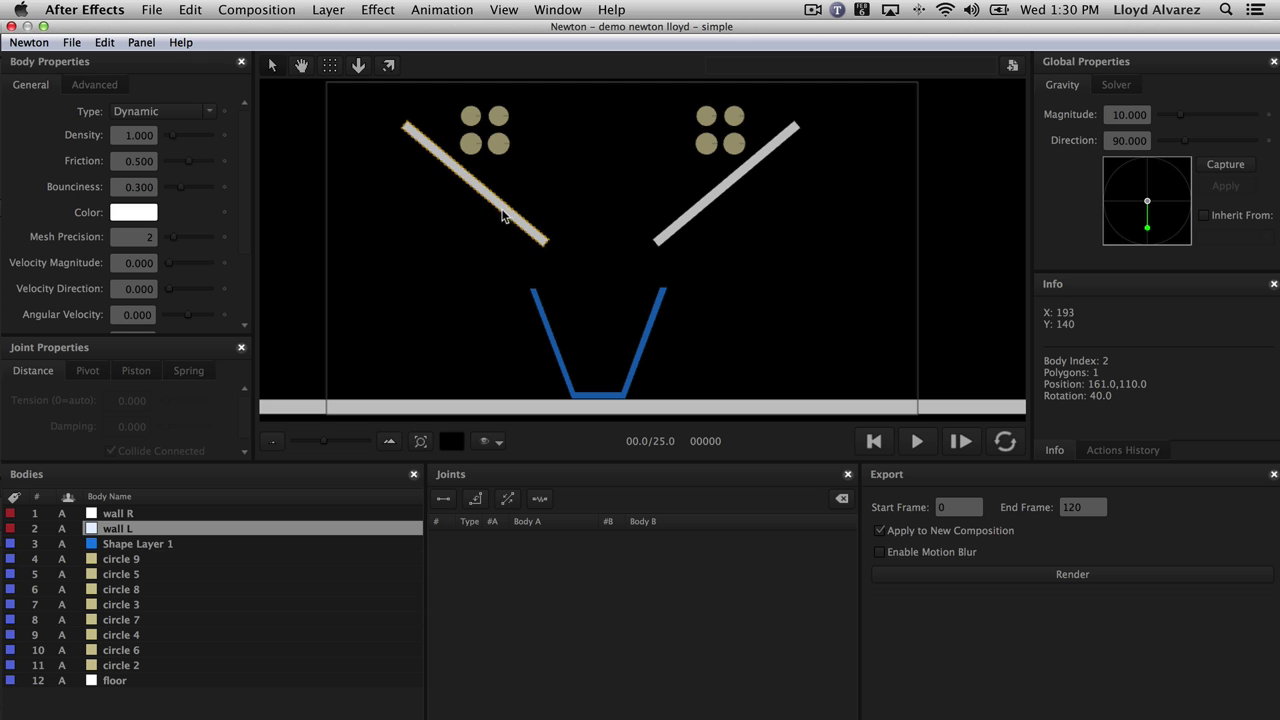
shift+click(712, 200)
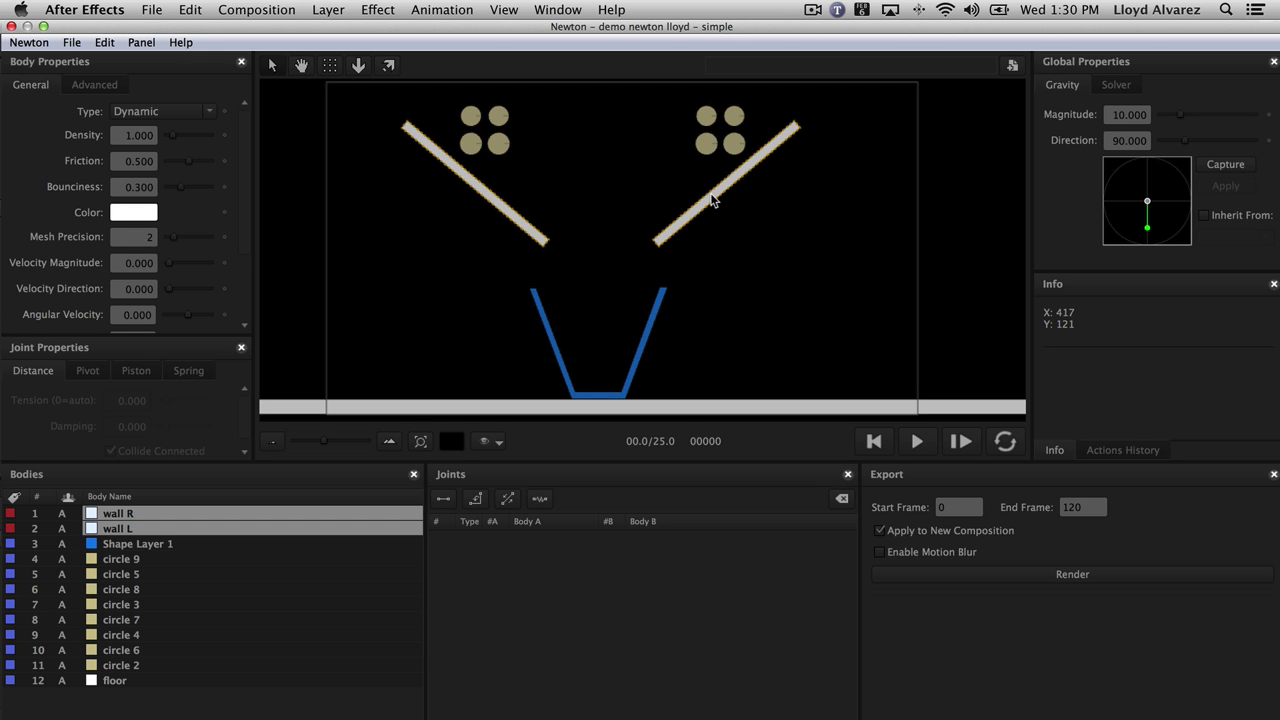
shift+click(683, 413)
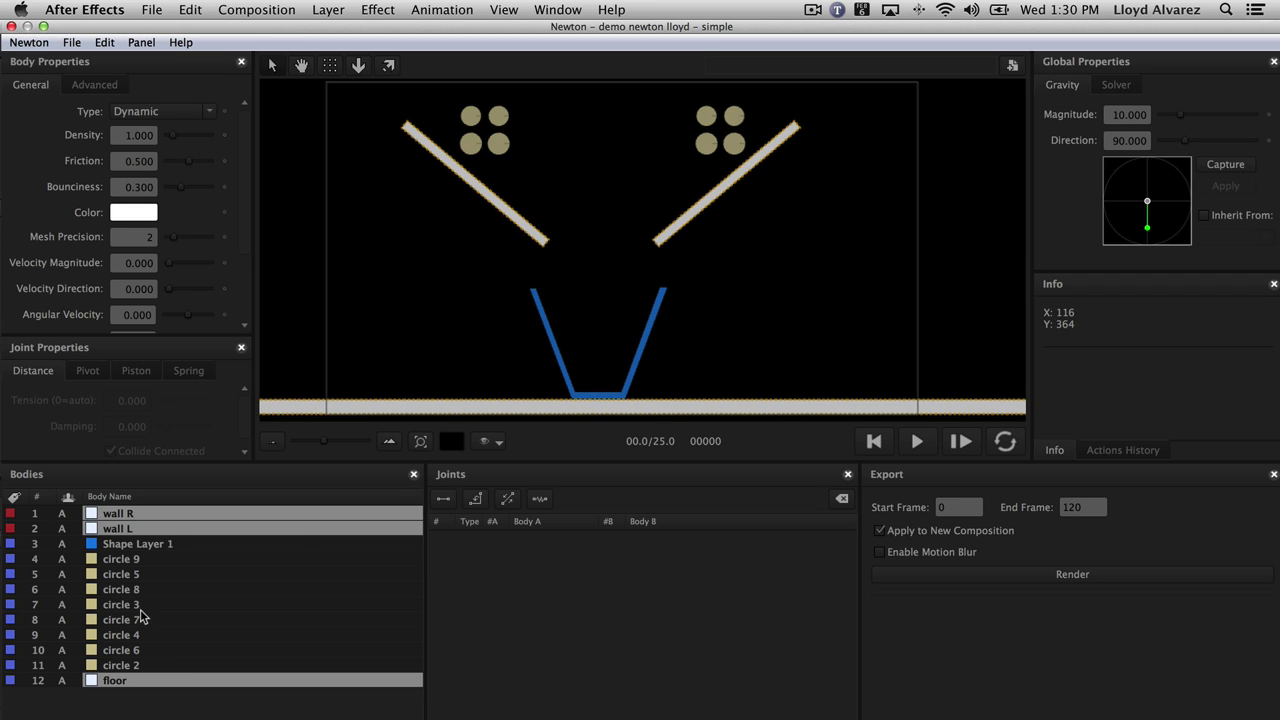
click(138, 635)
click(115, 680)
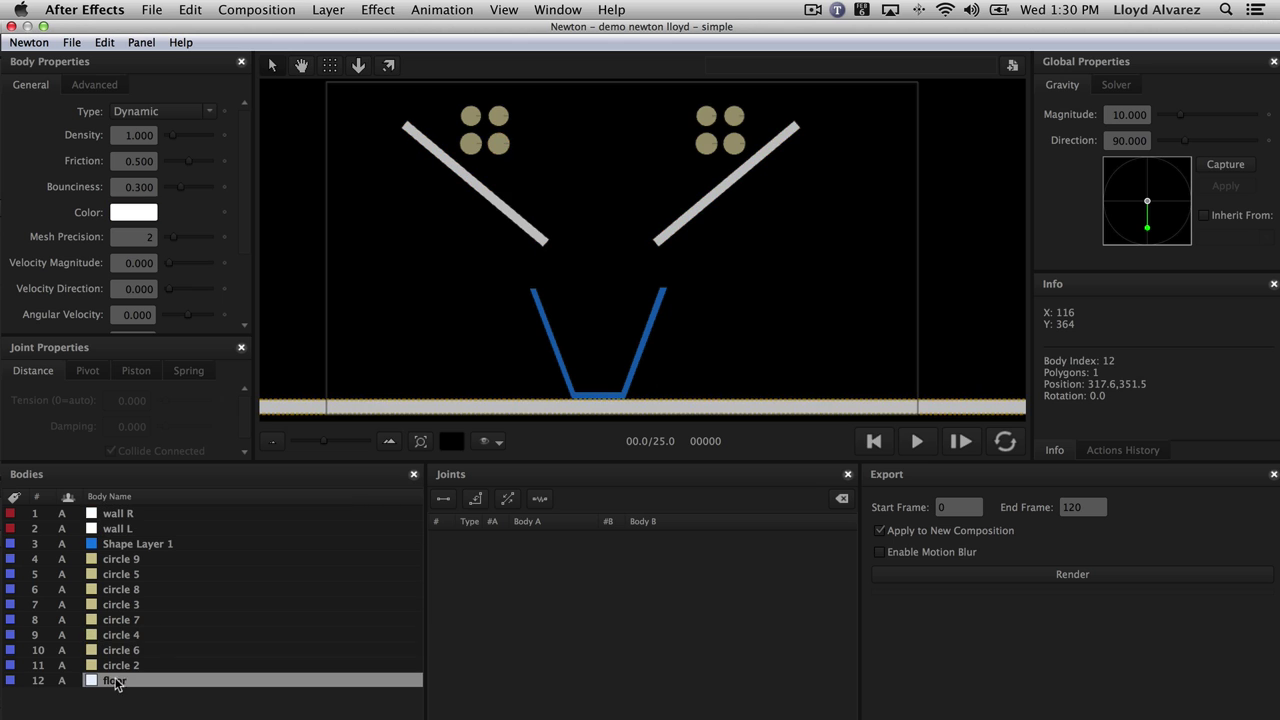
shift+click(135, 528)
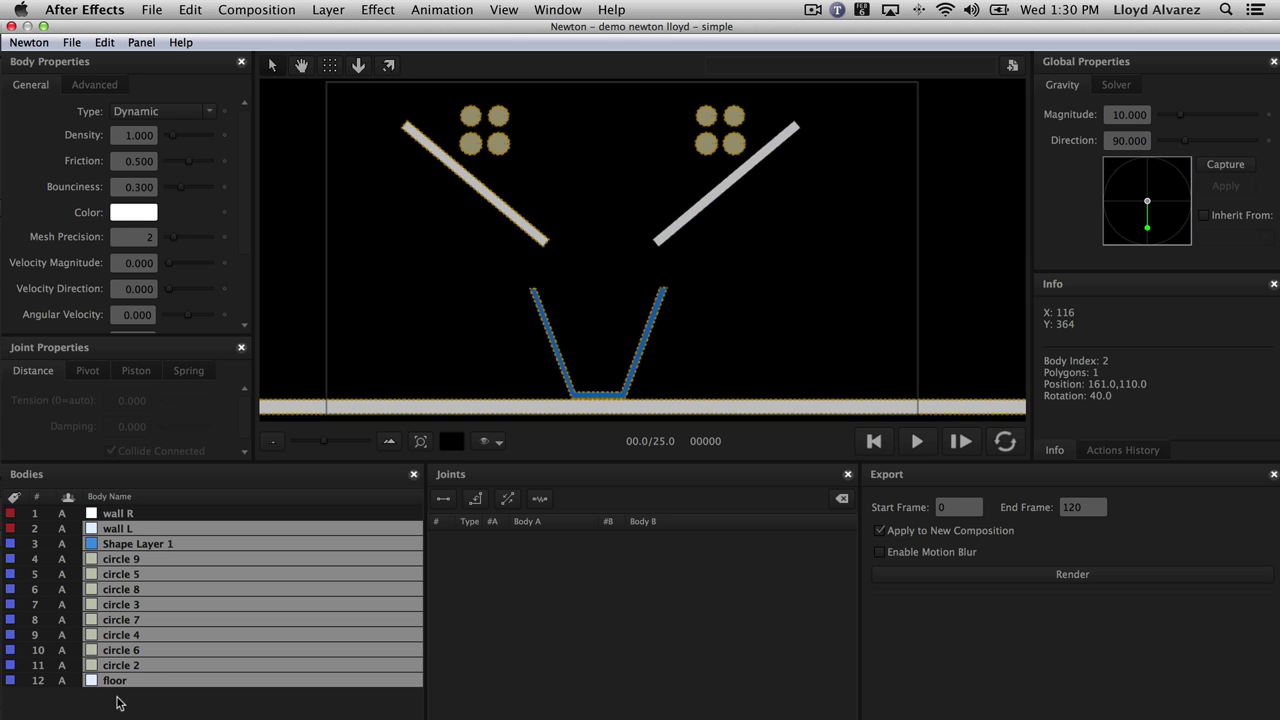
click(133, 515)
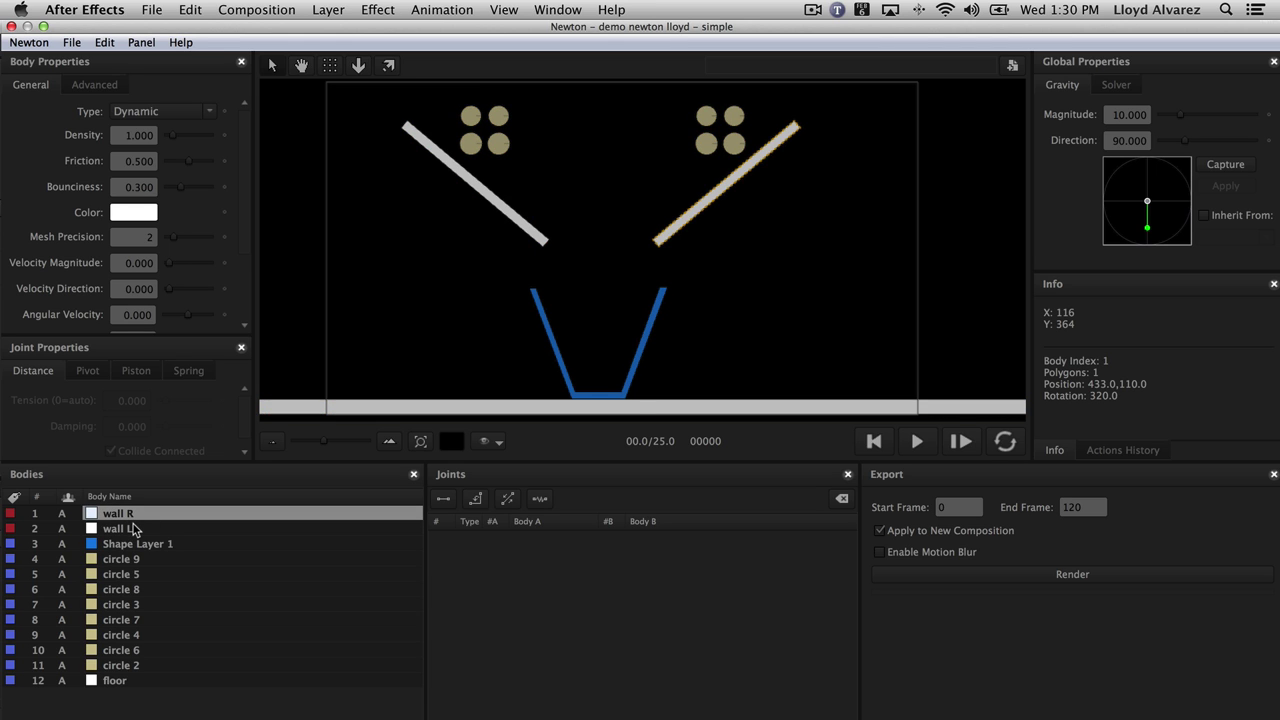
shift+click(133, 529)
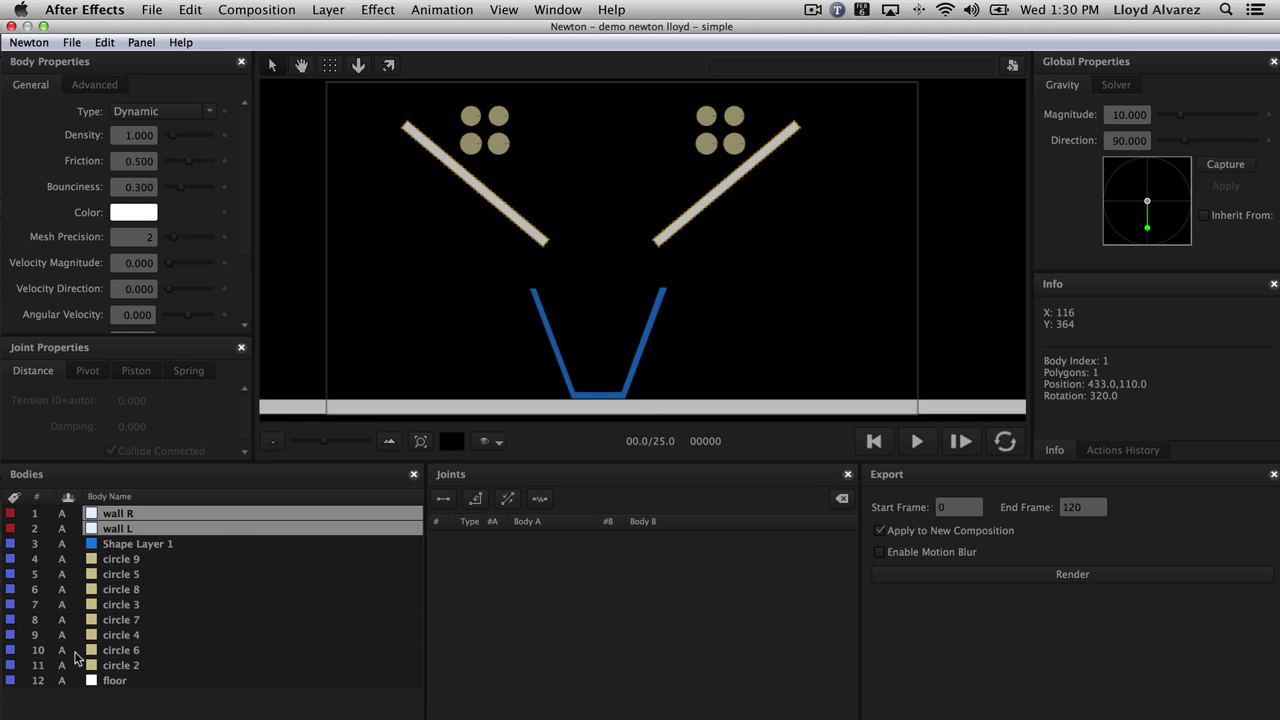
super+click(131, 682)
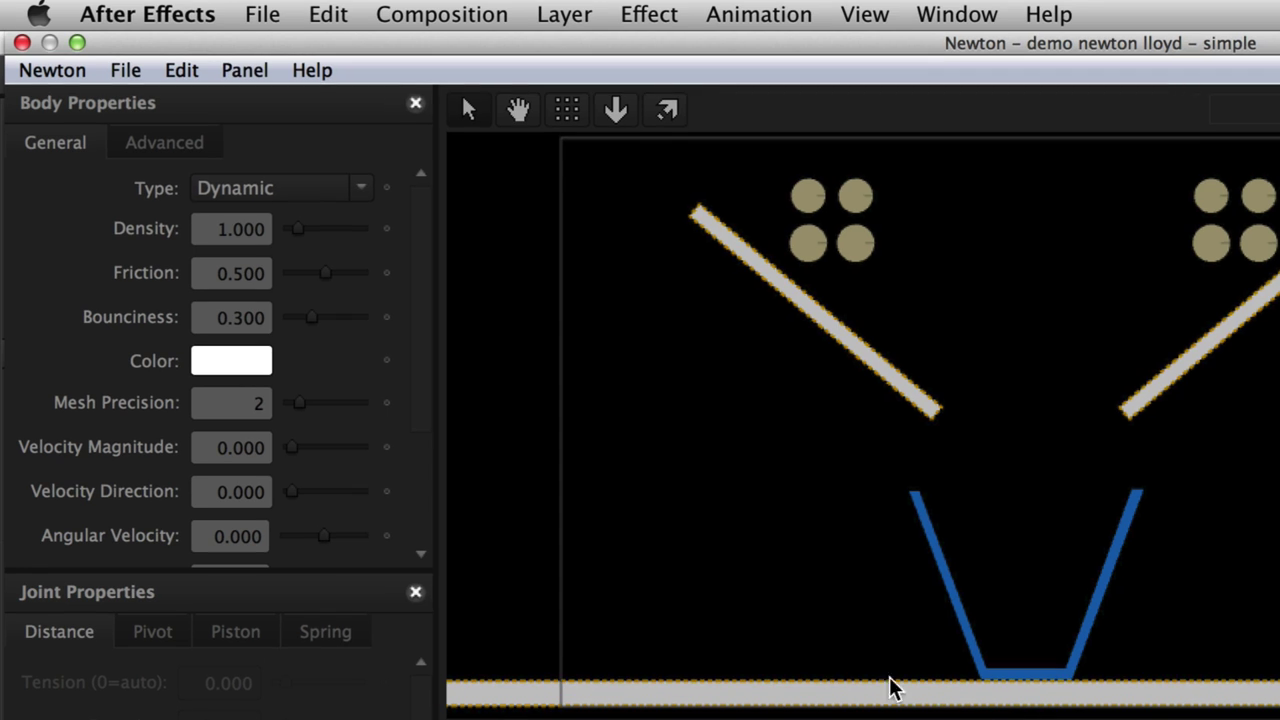
click(358, 190)
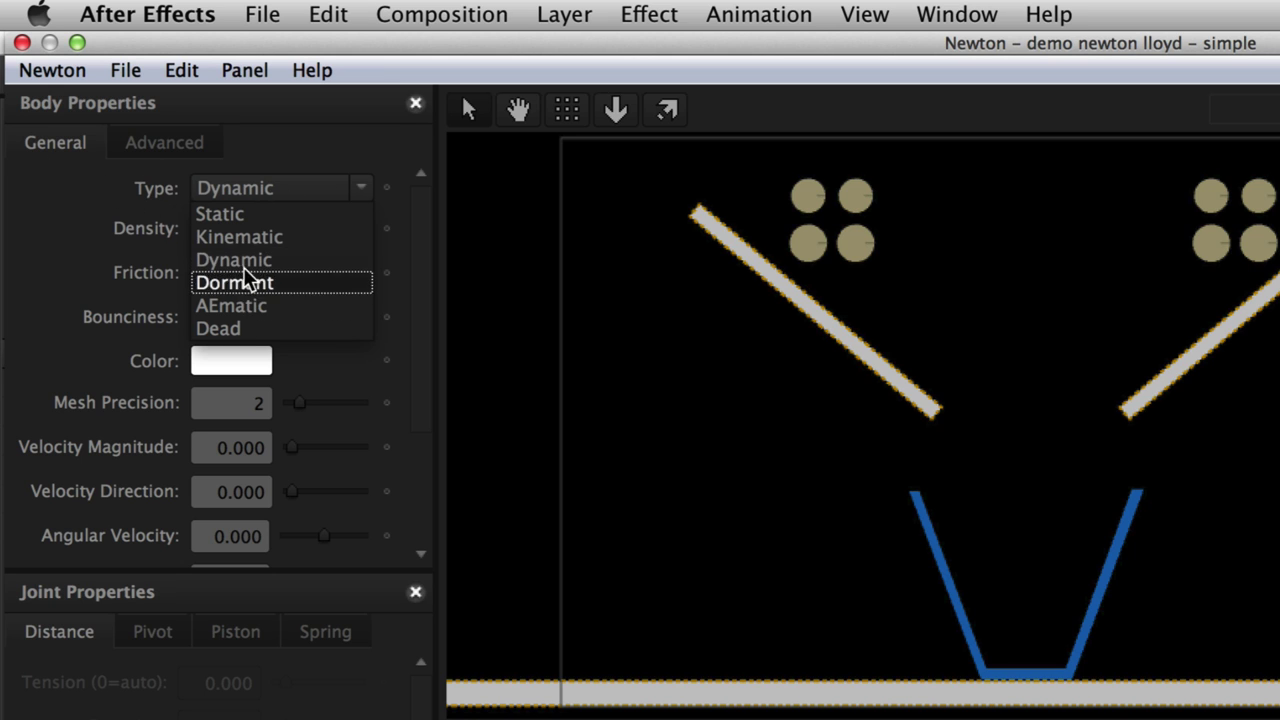
click(47, 235)
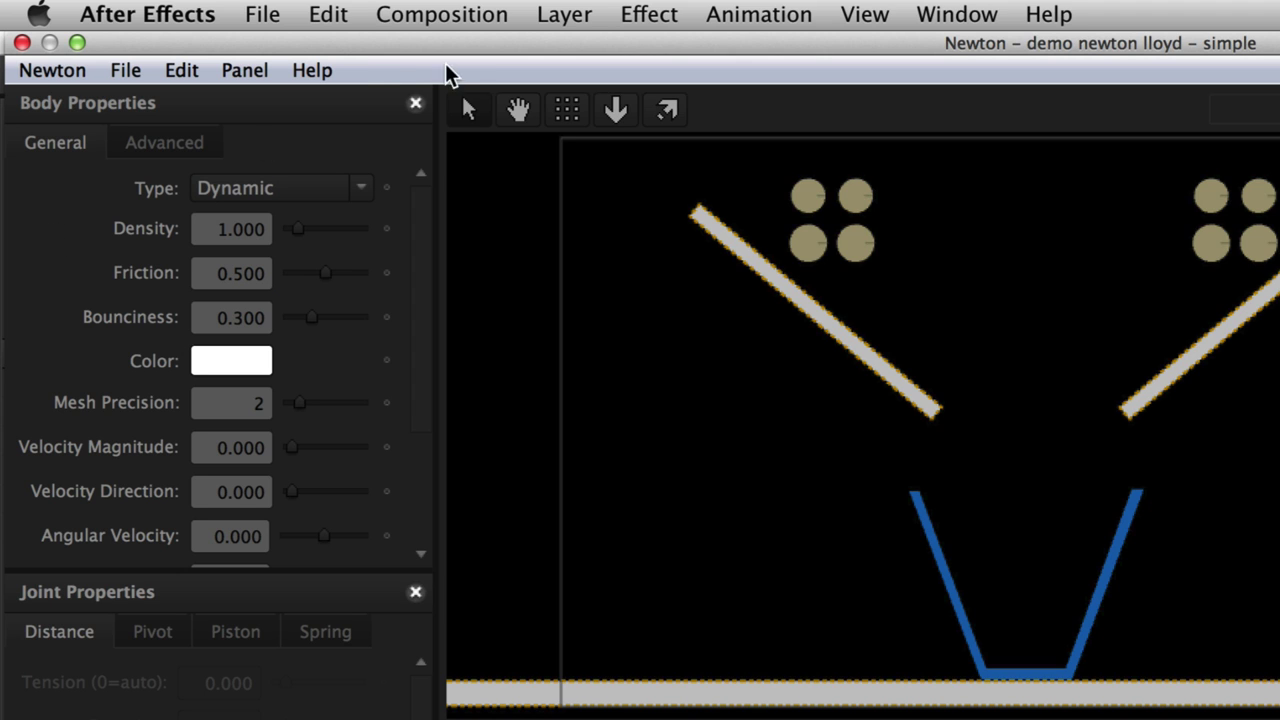
click(305, 70)
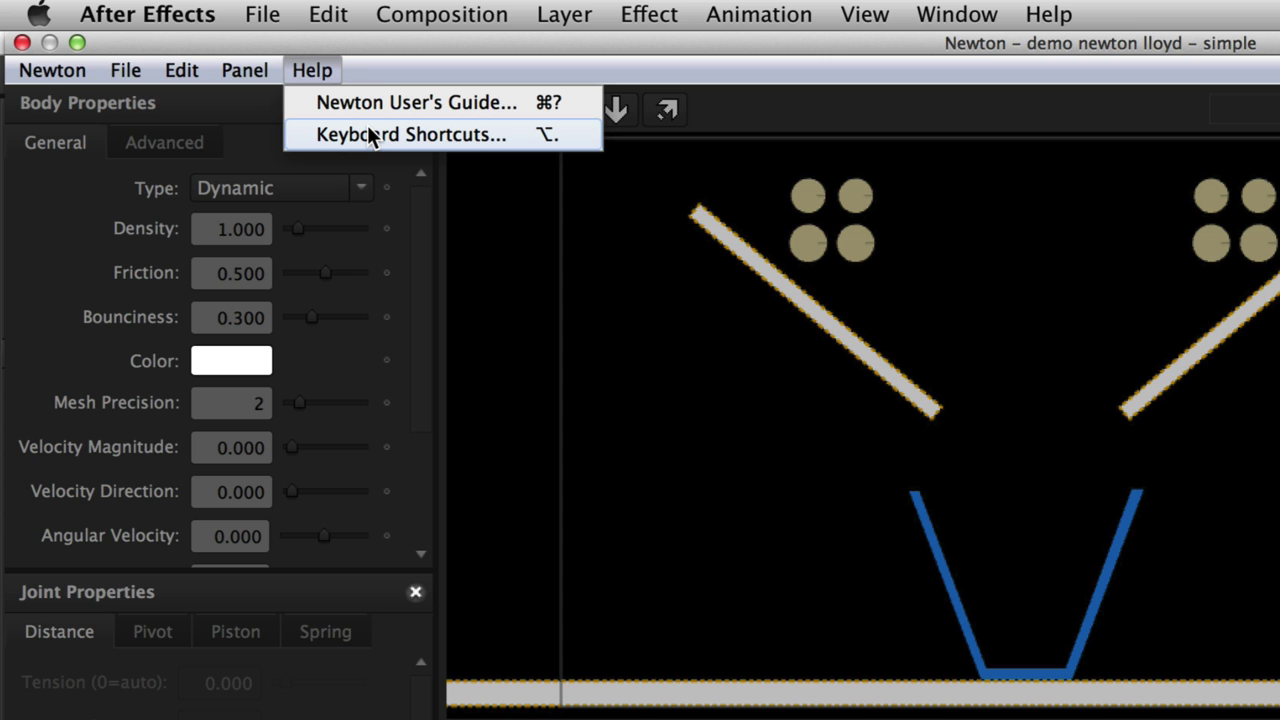
click(368, 132)
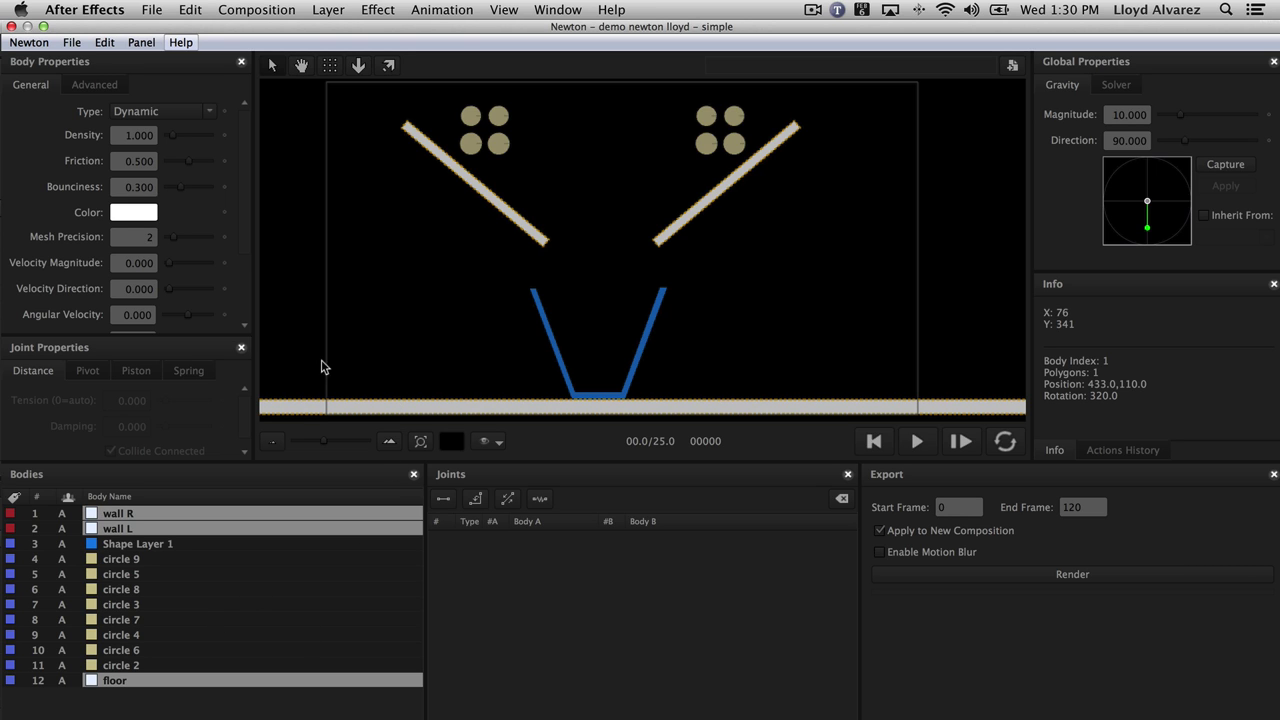
- Make the walls and floor Static bodies, then test-run and rewind the simulation
click(160, 111)
click(185, 133)
click(915, 441)
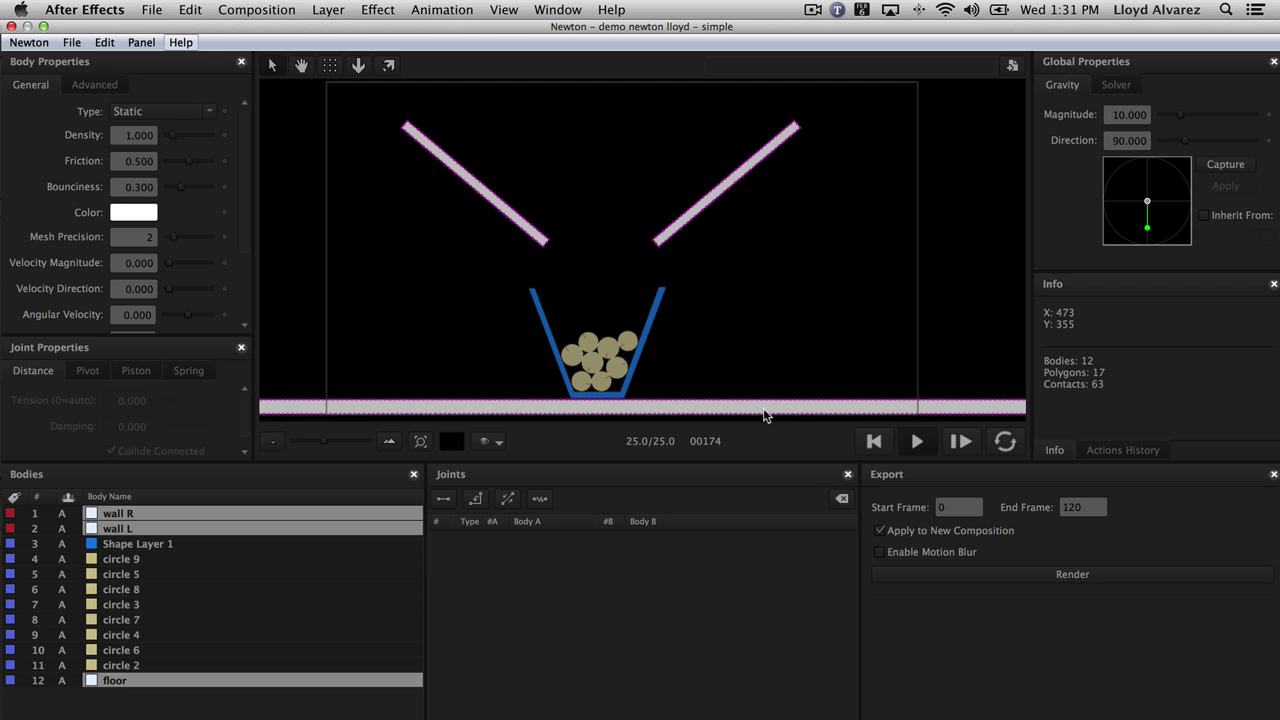
click(876, 443)
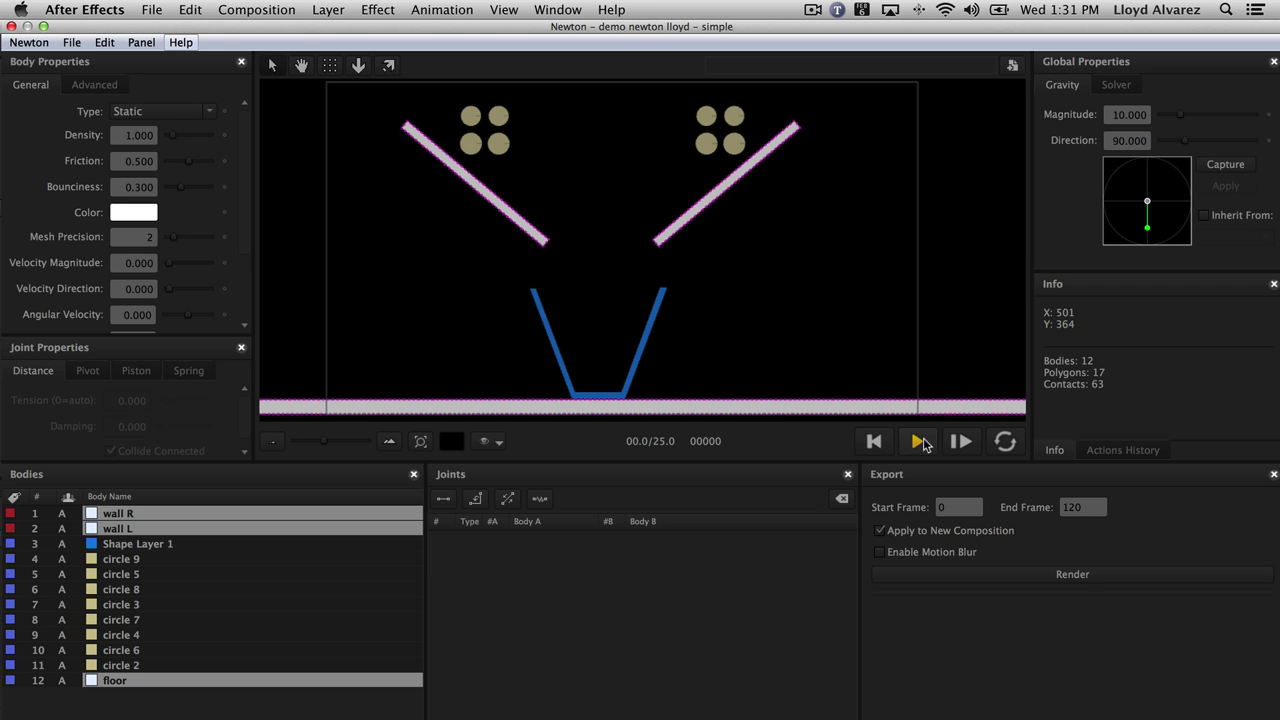
click(917, 442)
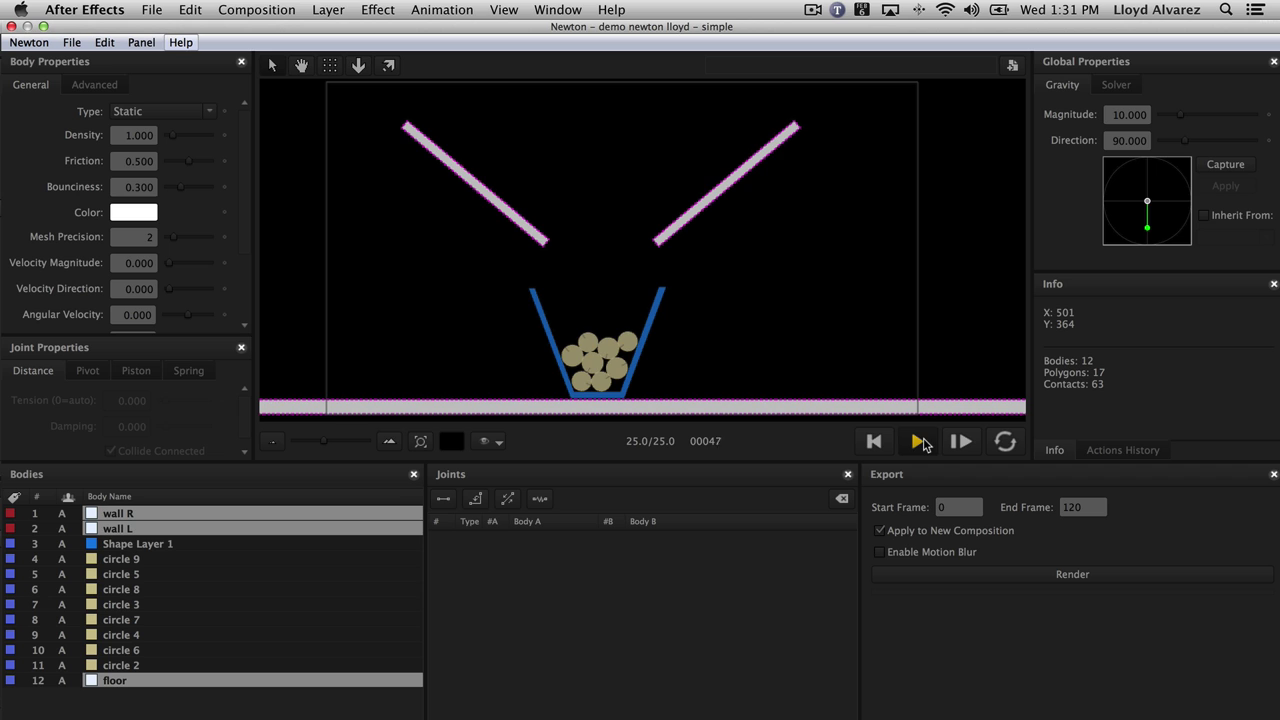
click(876, 442)
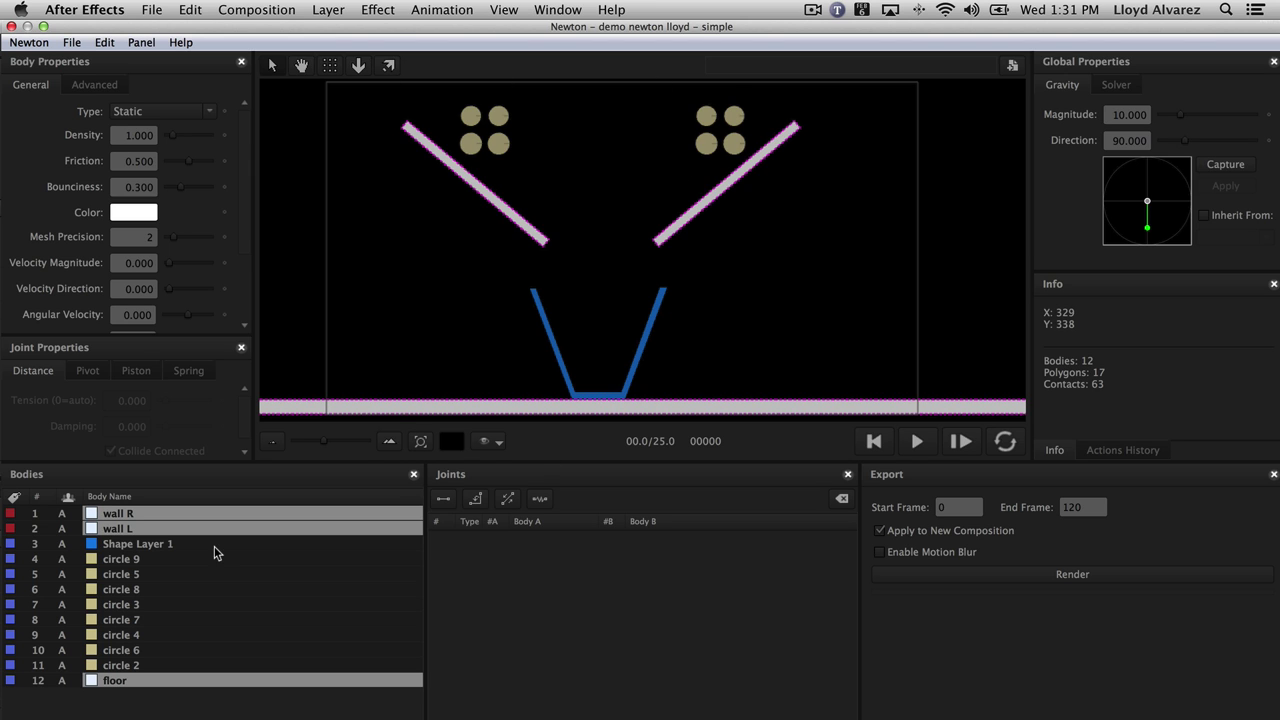
- Select all eight circle bodies
click(122, 560)
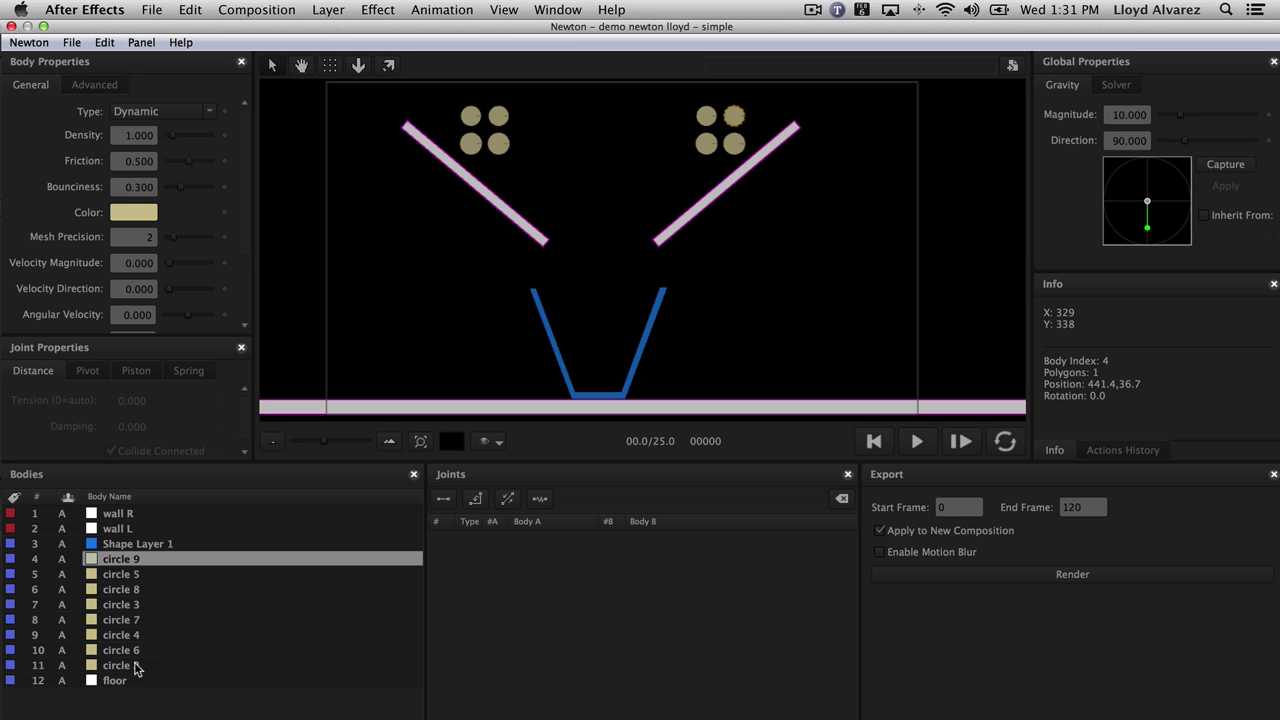
shift+click(137, 668)
click(137, 545)
click(135, 560)
click(501, 145)
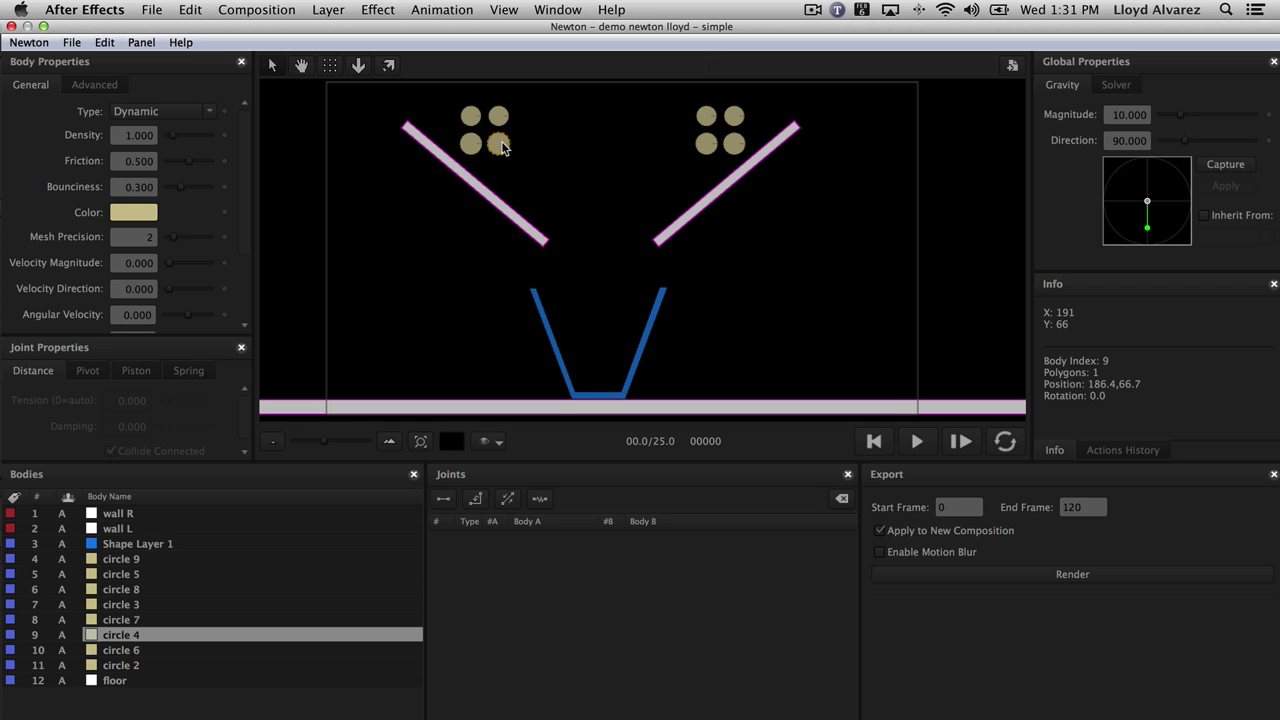
double_click(501, 145)
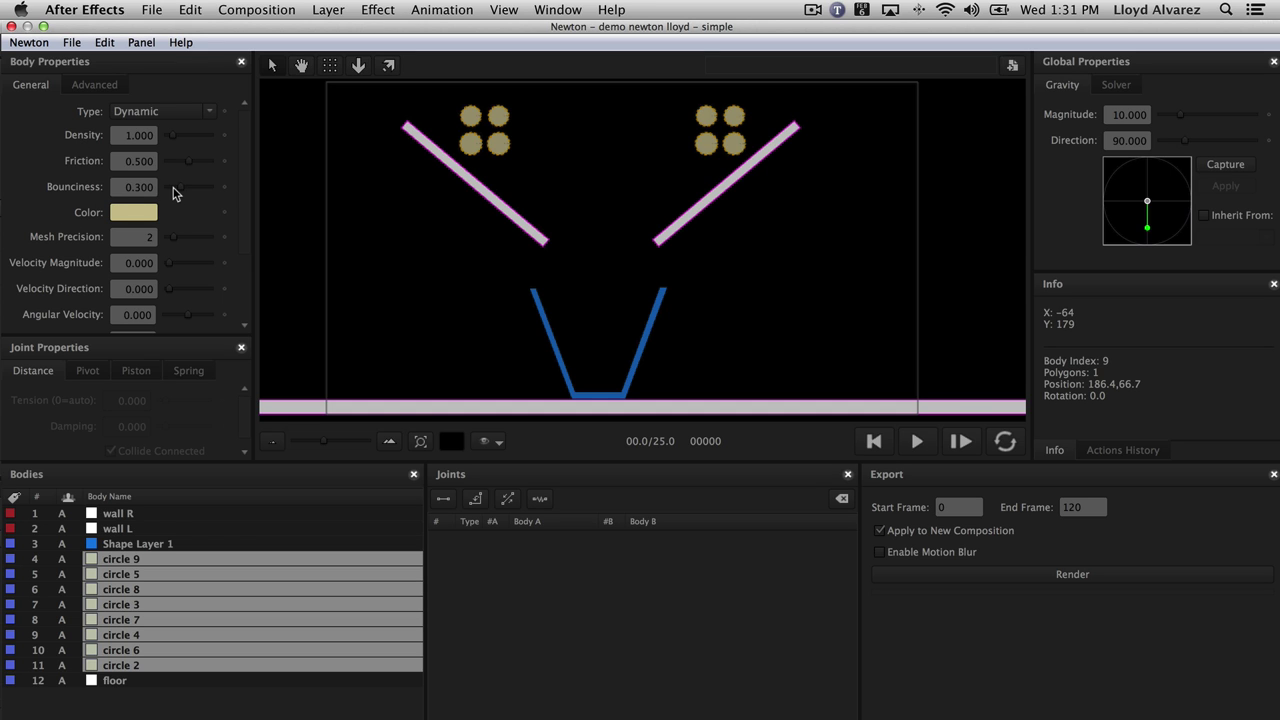
- Raise the circles' Bounciness to 1.000, then play and rewind the test simulation
drag(178, 187, 203, 187)
click(918, 442)
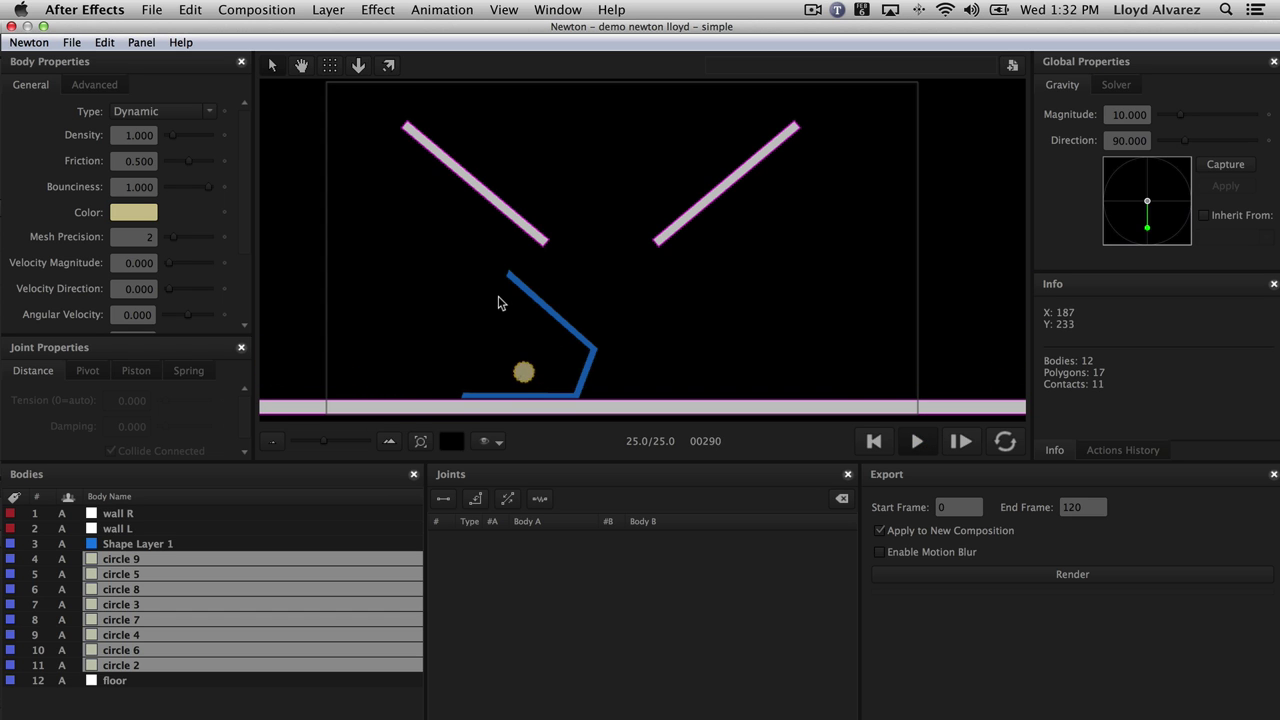
click(875, 441)
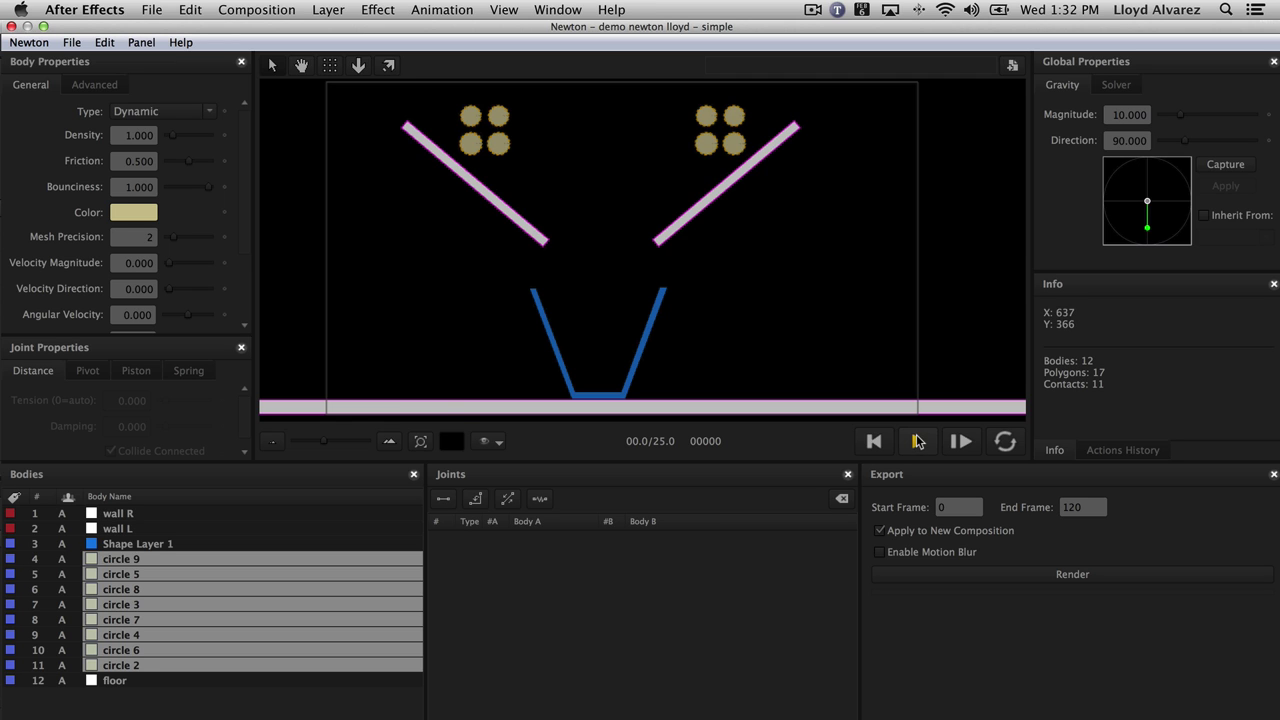
- Lower circle Bounciness to 0.370, test it, and set the export End Frame to 85
drag(210, 191, 184, 192)
click(916, 441)
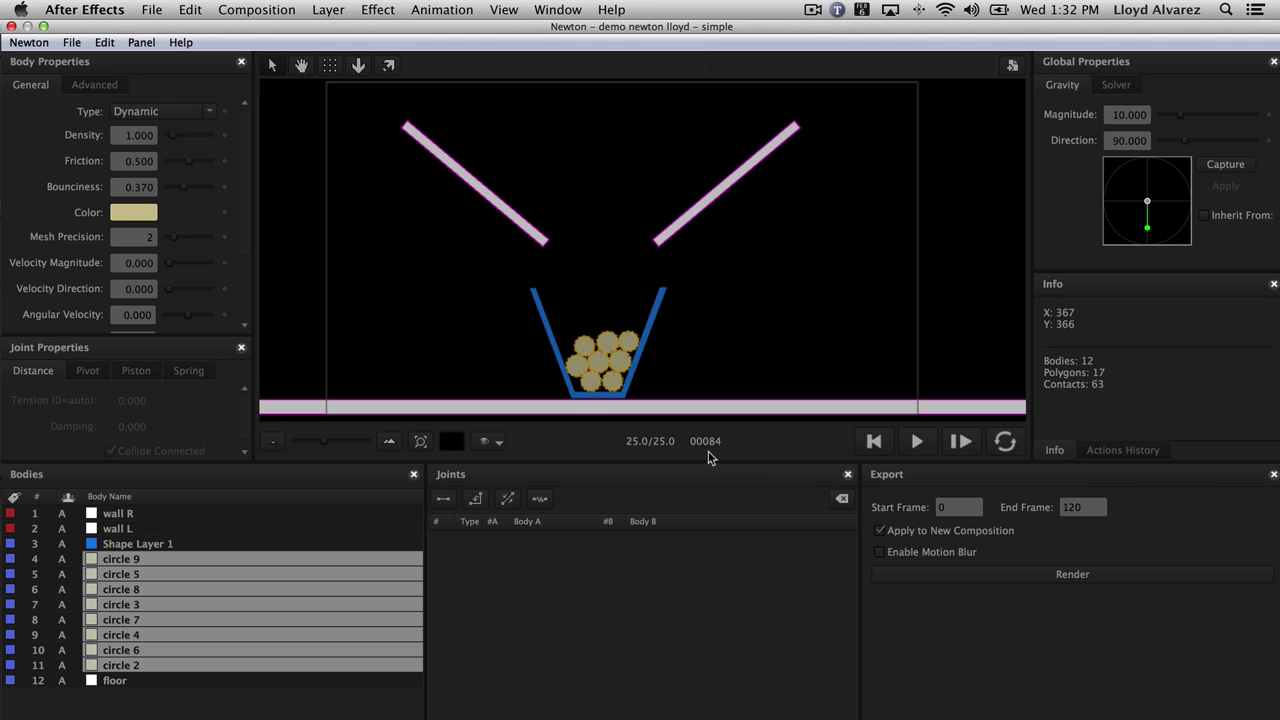
click(1080, 507)
text(85)
- Toggle motion blur and render the simulation into After Effects
click(927, 557)
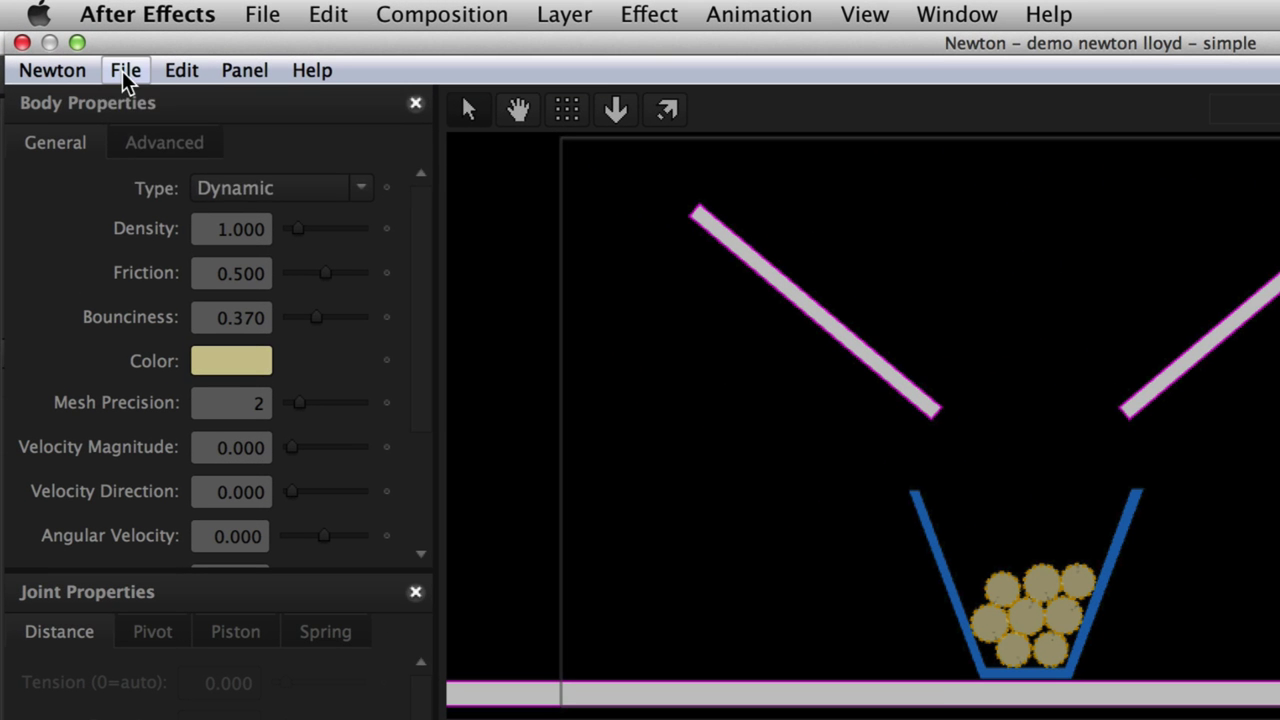
click(71, 43)
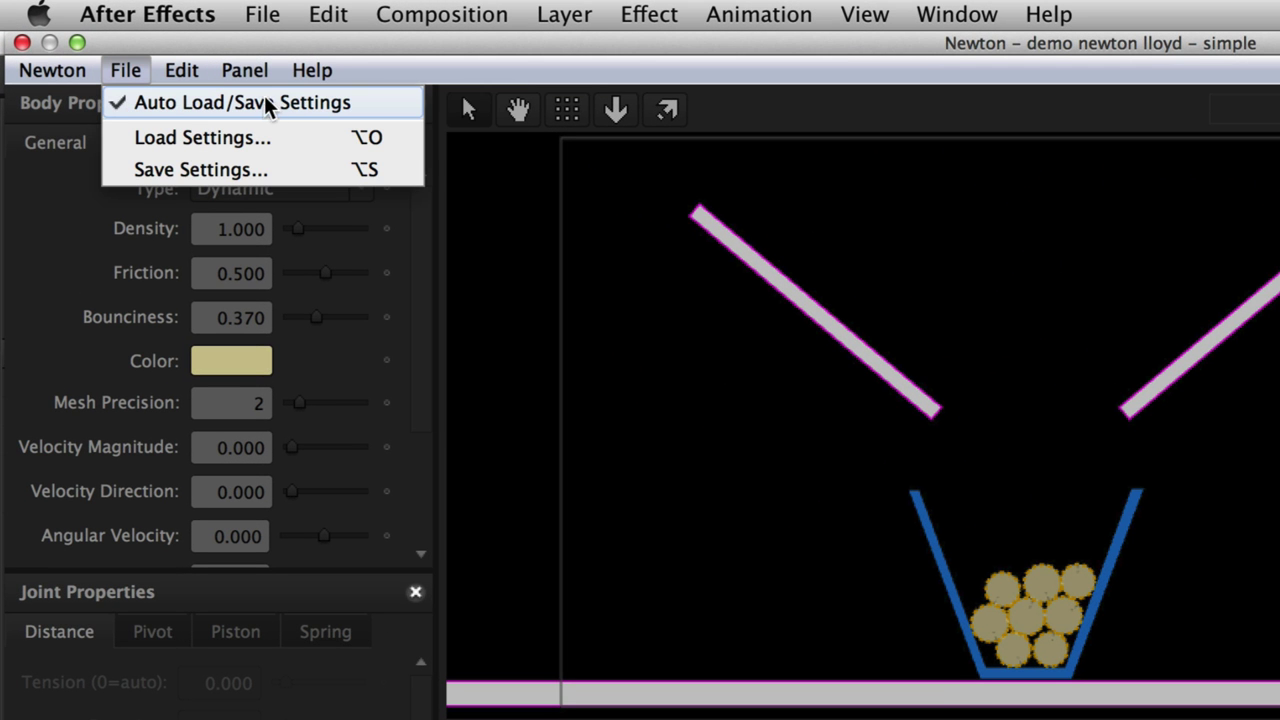
click(124, 68)
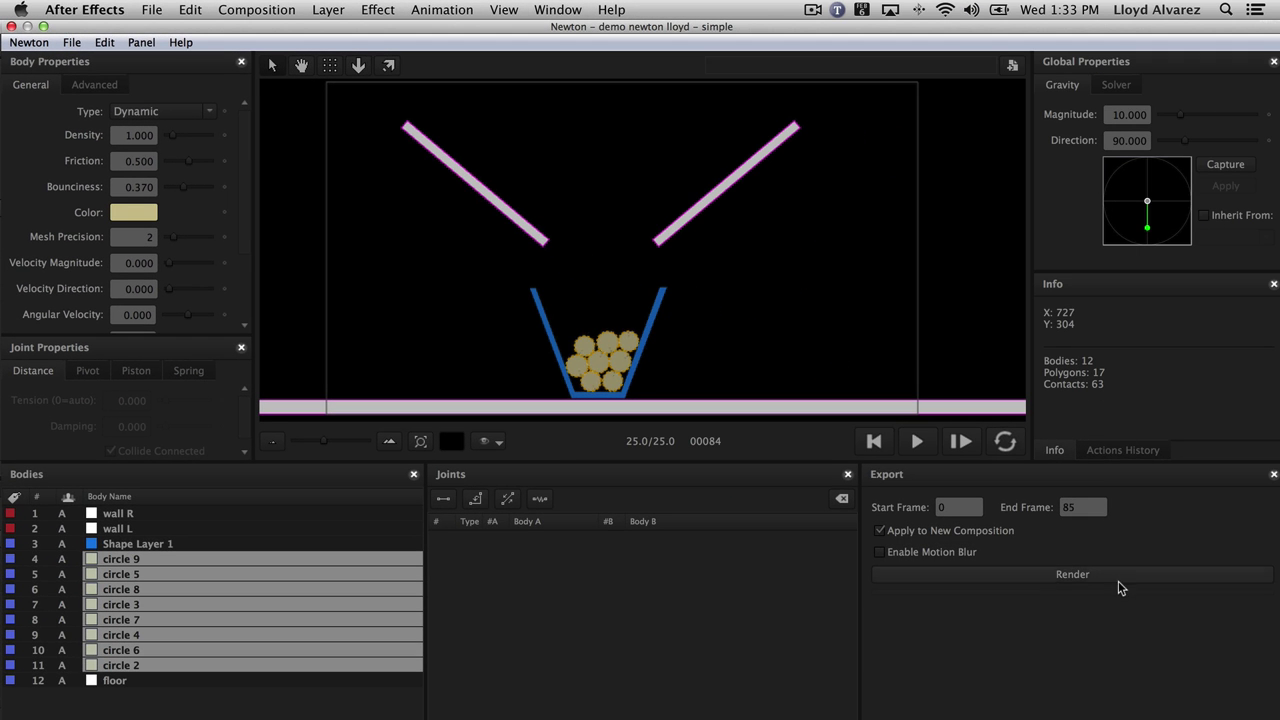
click(1118, 584)
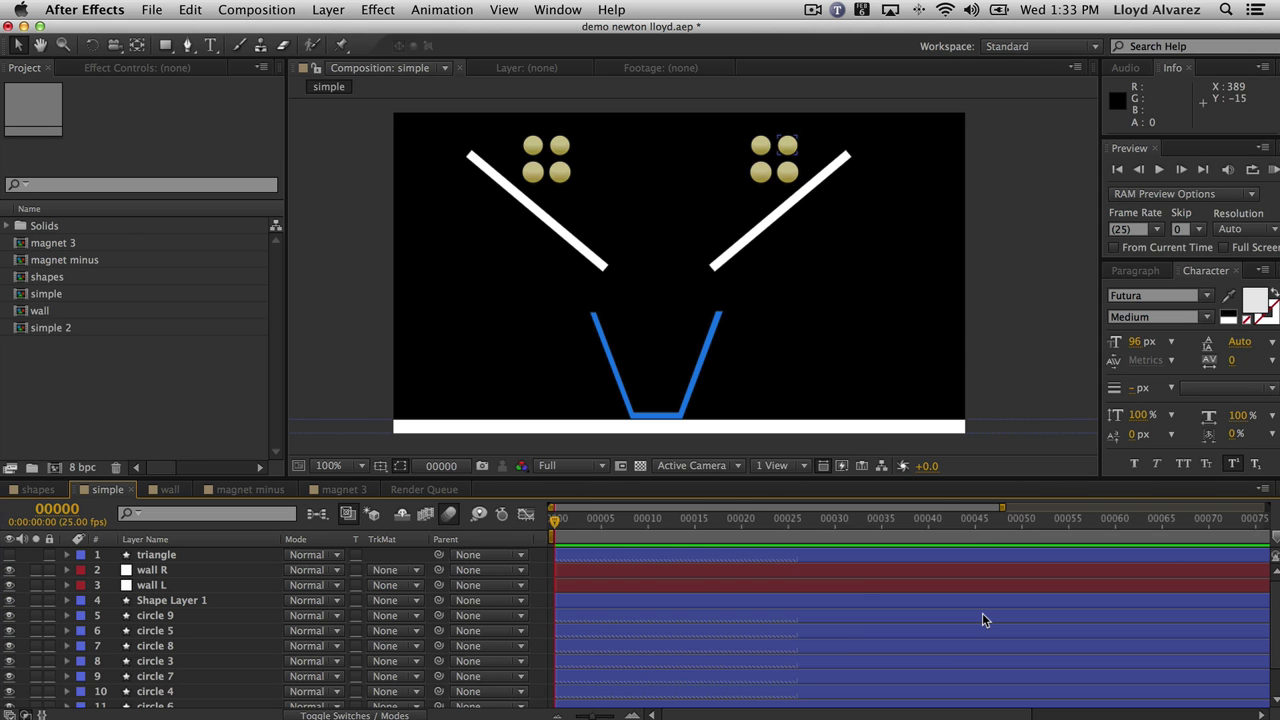
- Open the rendered 'simple 2' composition and RAM-preview its animation
click(997, 572)
super+click(954, 567)
click(44, 312)
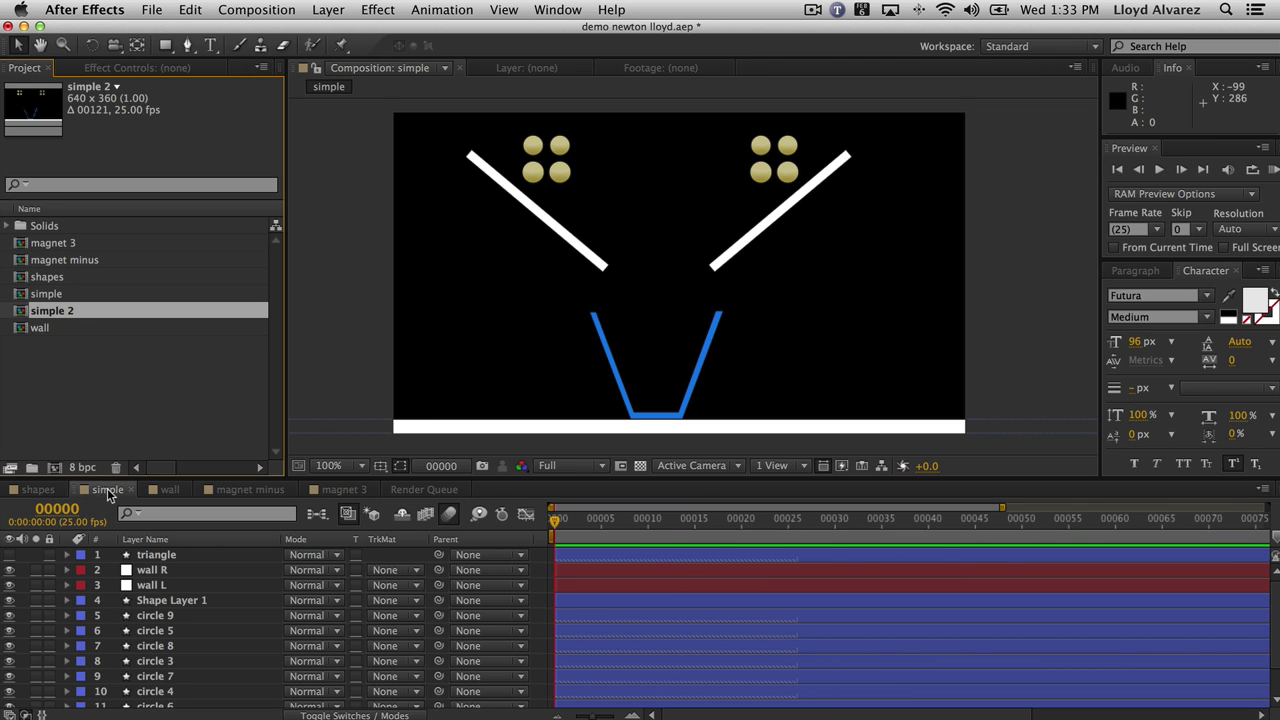
double_click(40, 315)
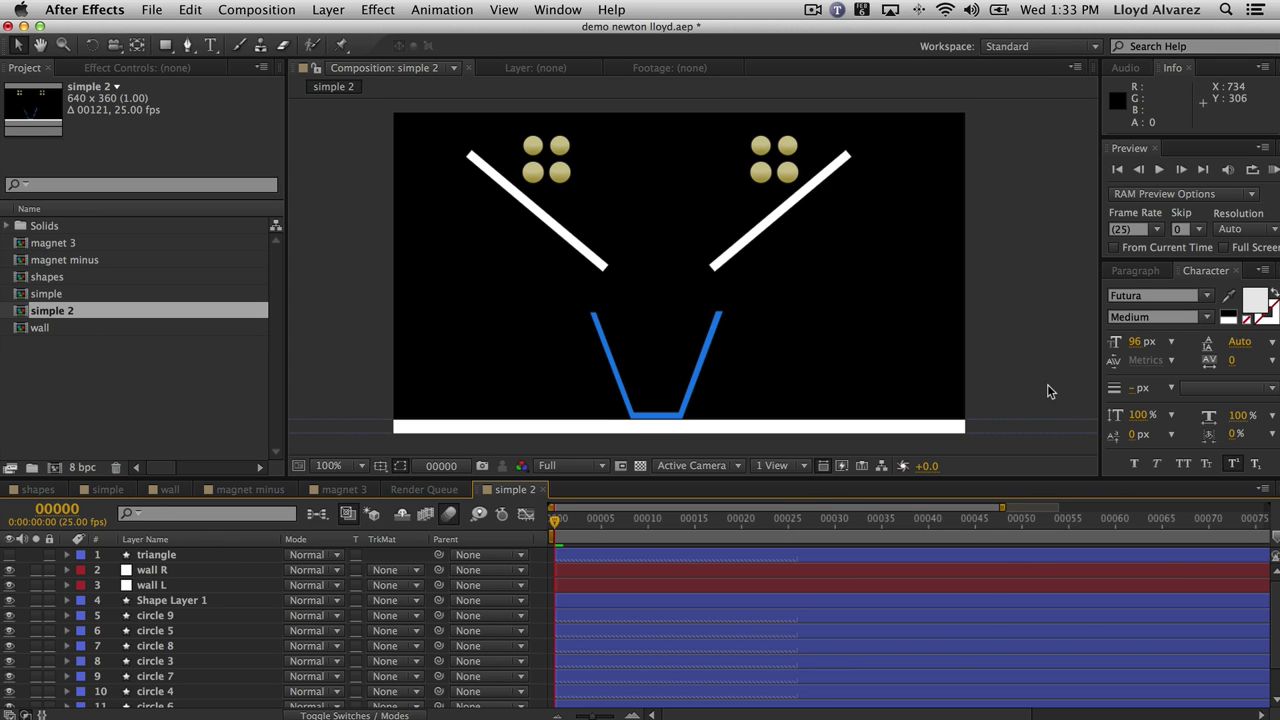
click(1272, 169)
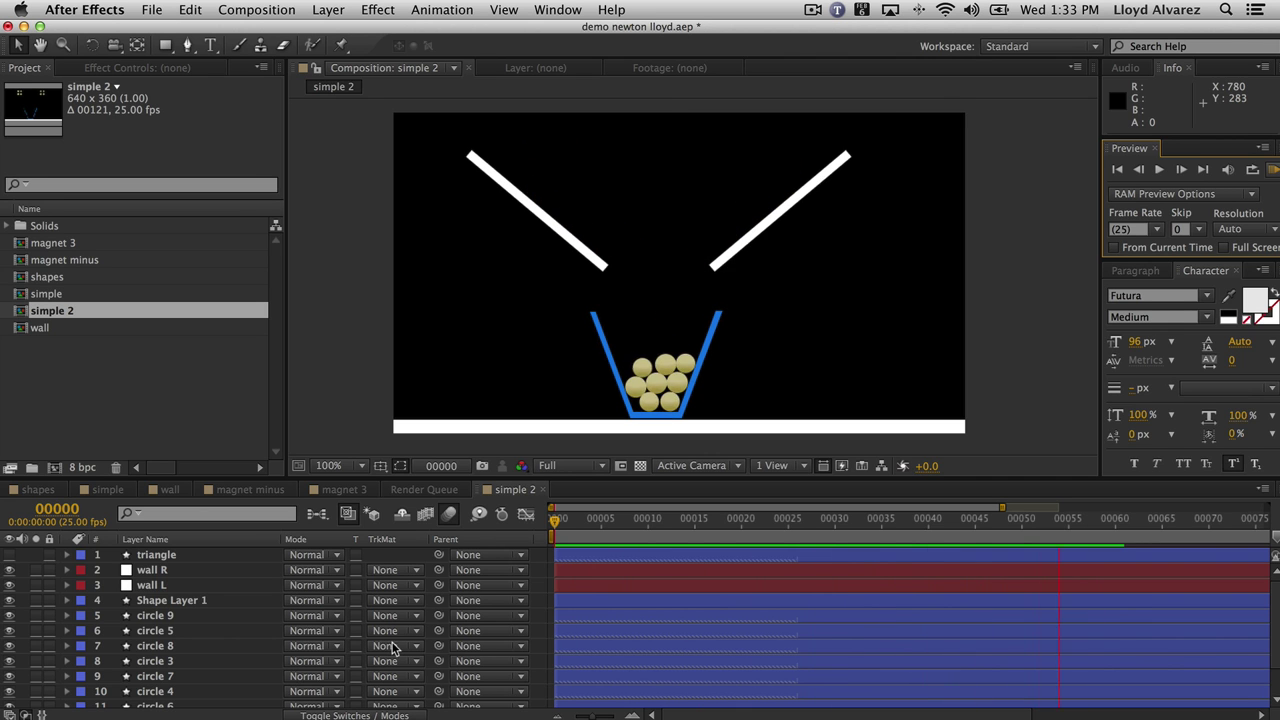
- Inspect the generated keyframes on all layers, check frame 12, then return to 'simple'
key(super+a)
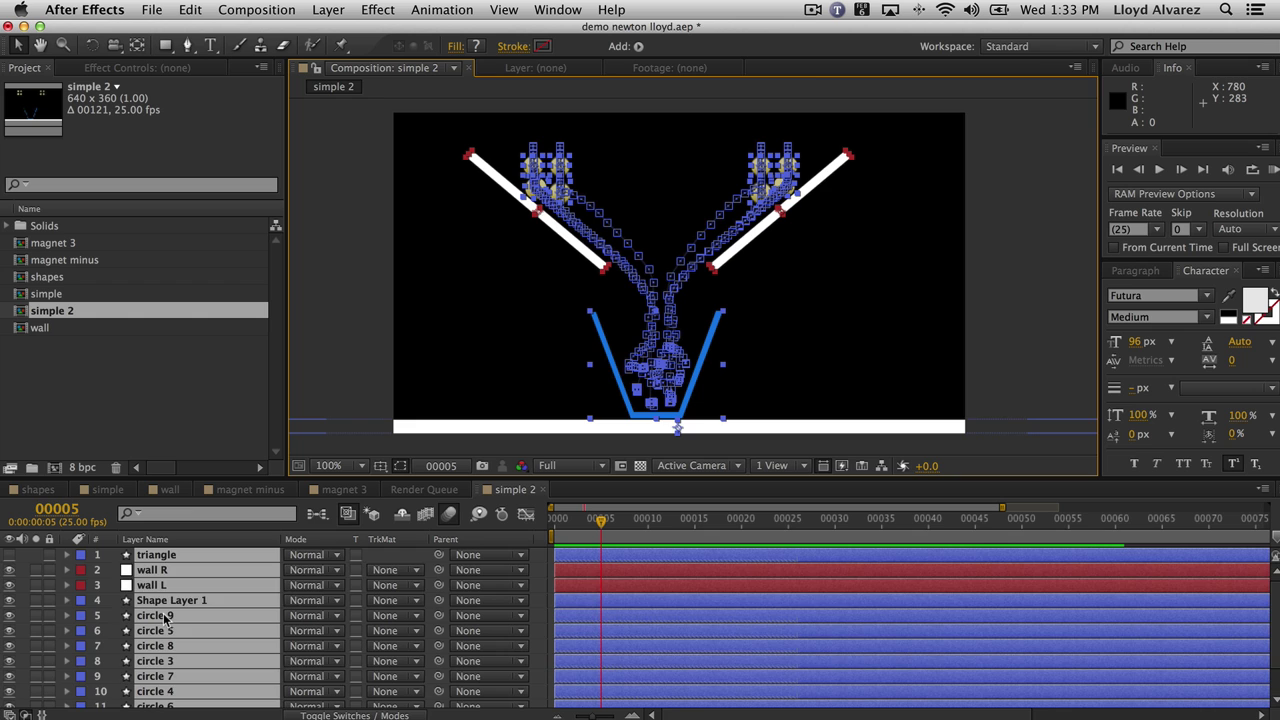
key(u)
scroll(824, 635, down, 5)
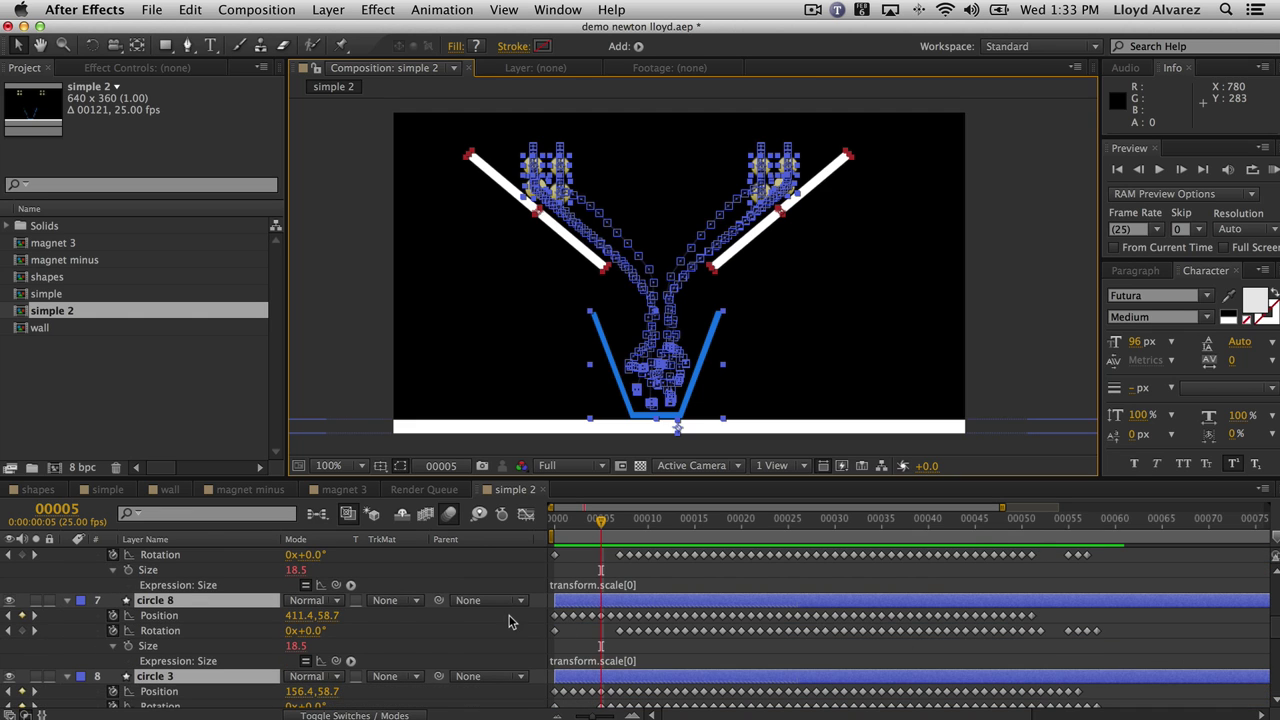
key(u)
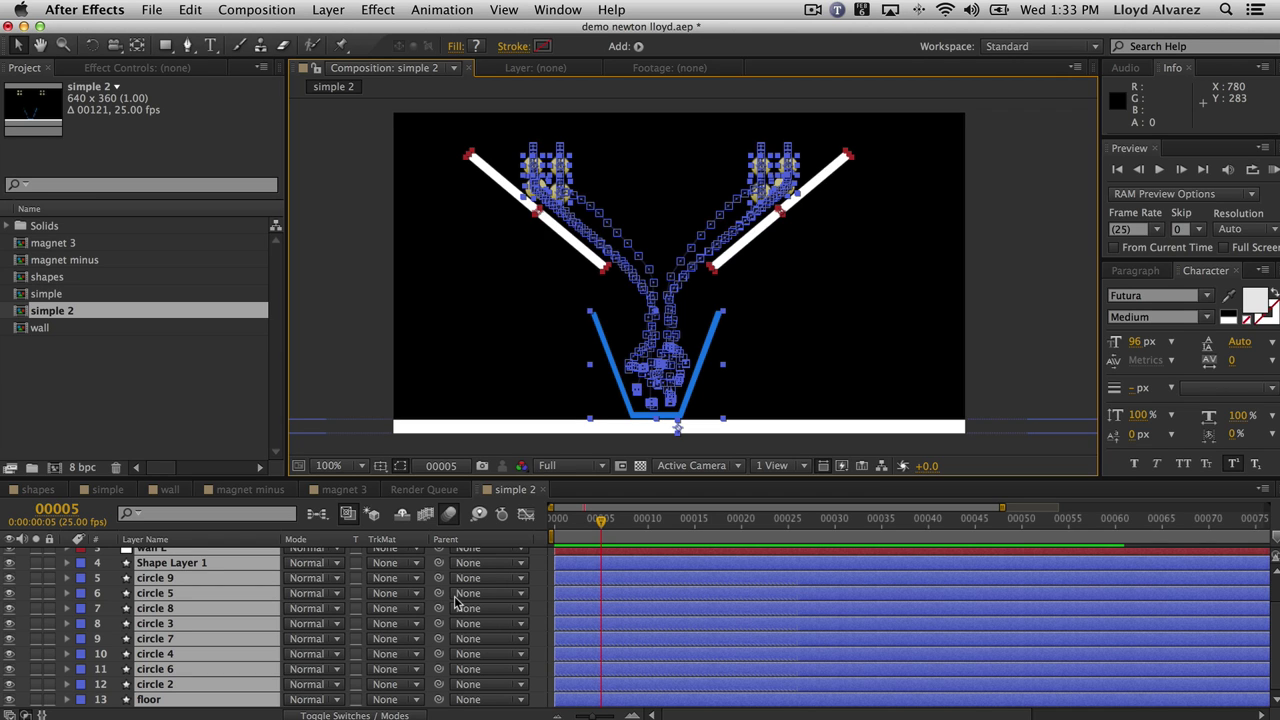
click(669, 522)
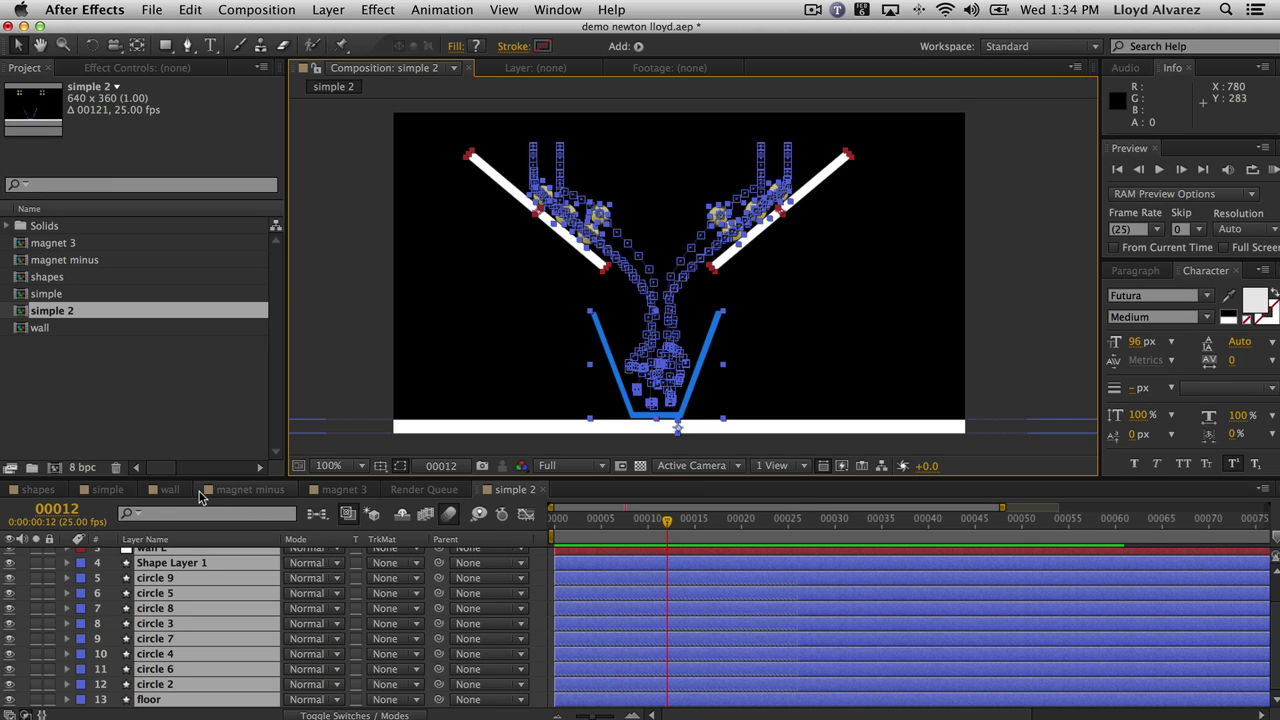
click(106, 493)
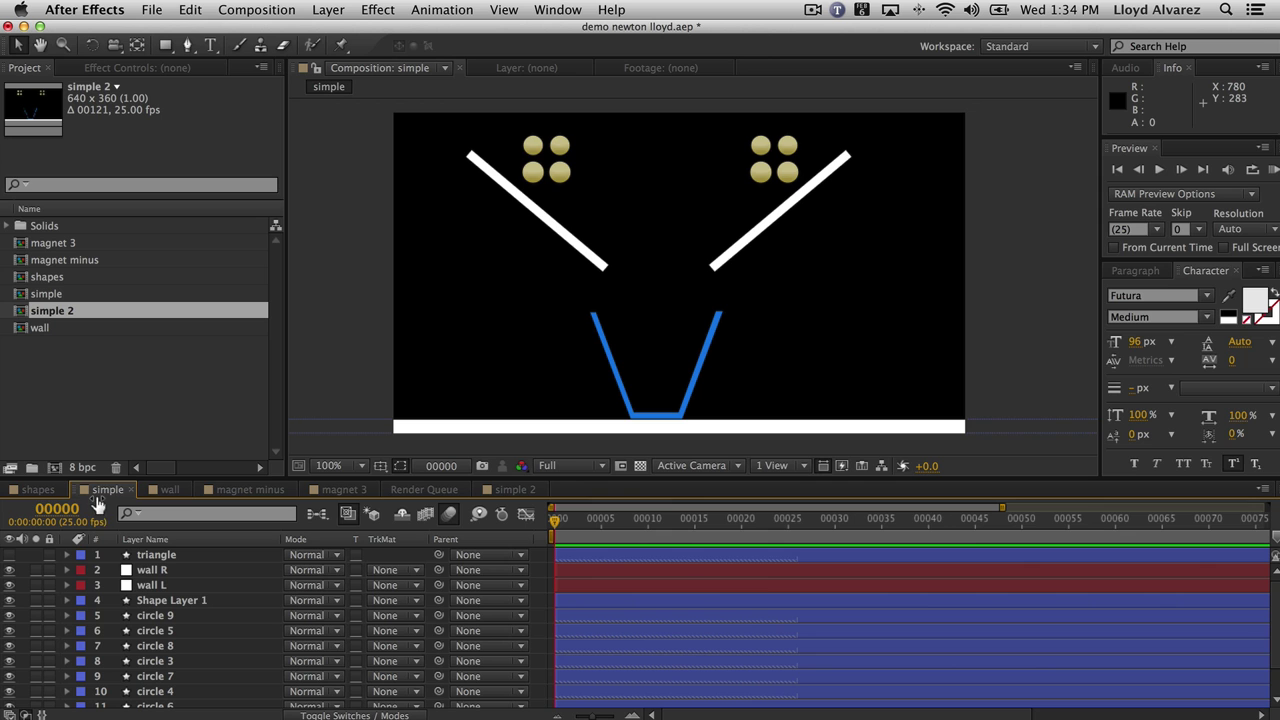
- Relaunch Newton 2 on the 'simple' composition and run a quick test simulation
click(250, 10)
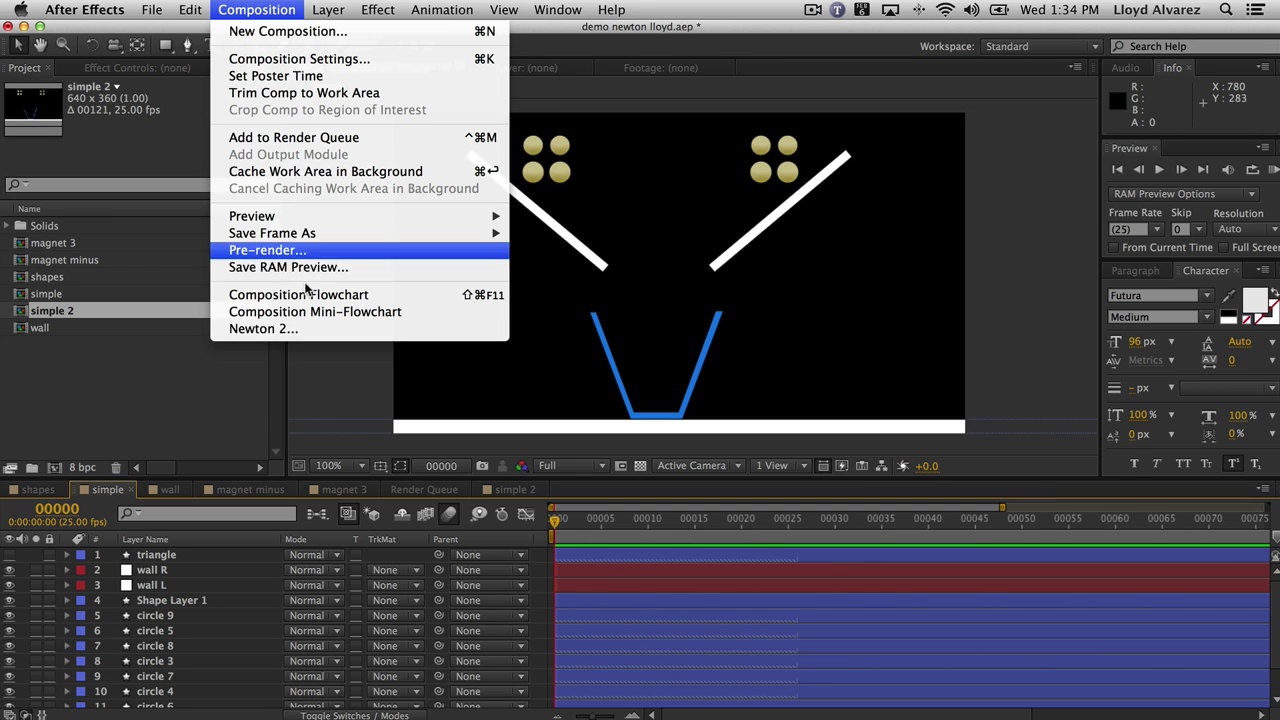
click(309, 336)
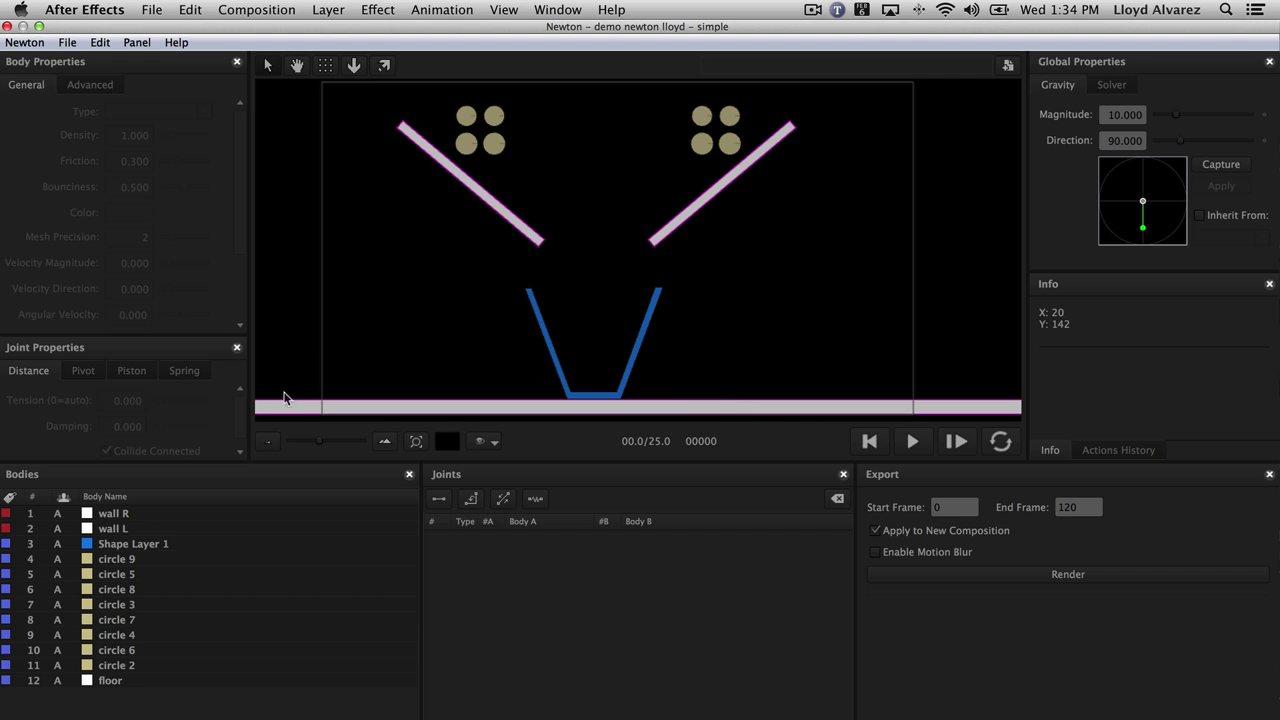
click(143, 518)
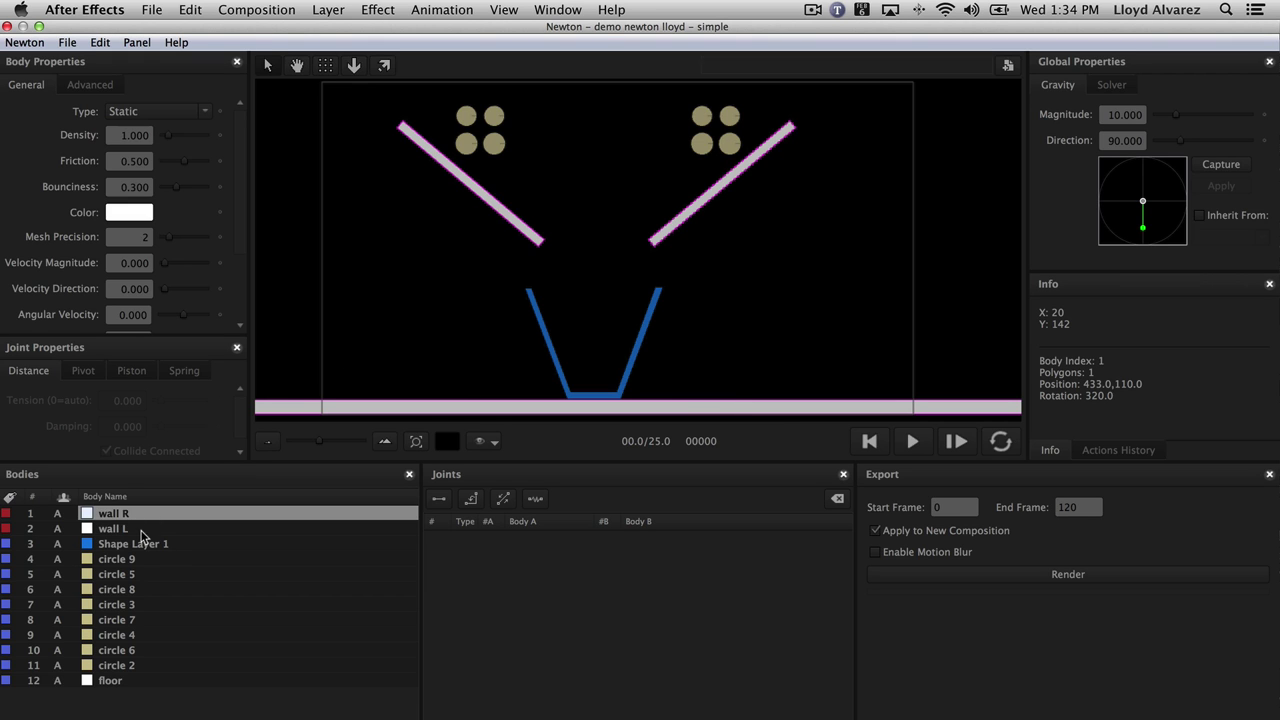
click(140, 529)
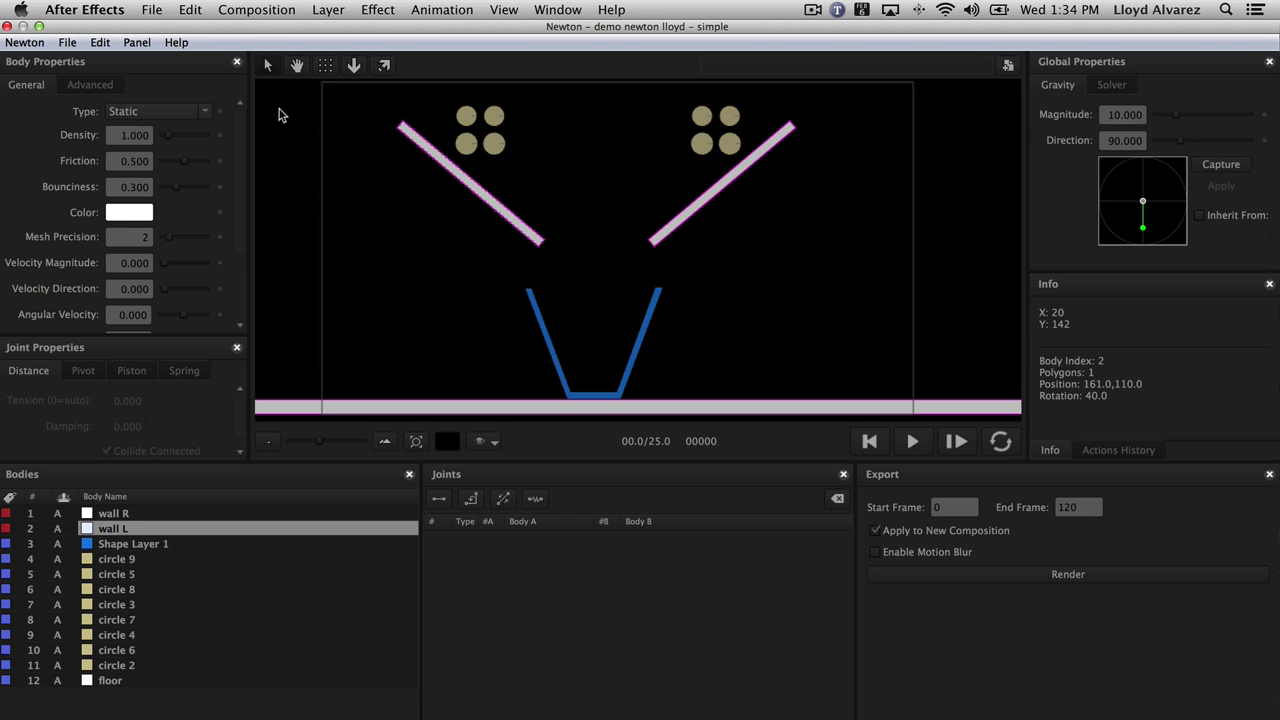
click(913, 441)
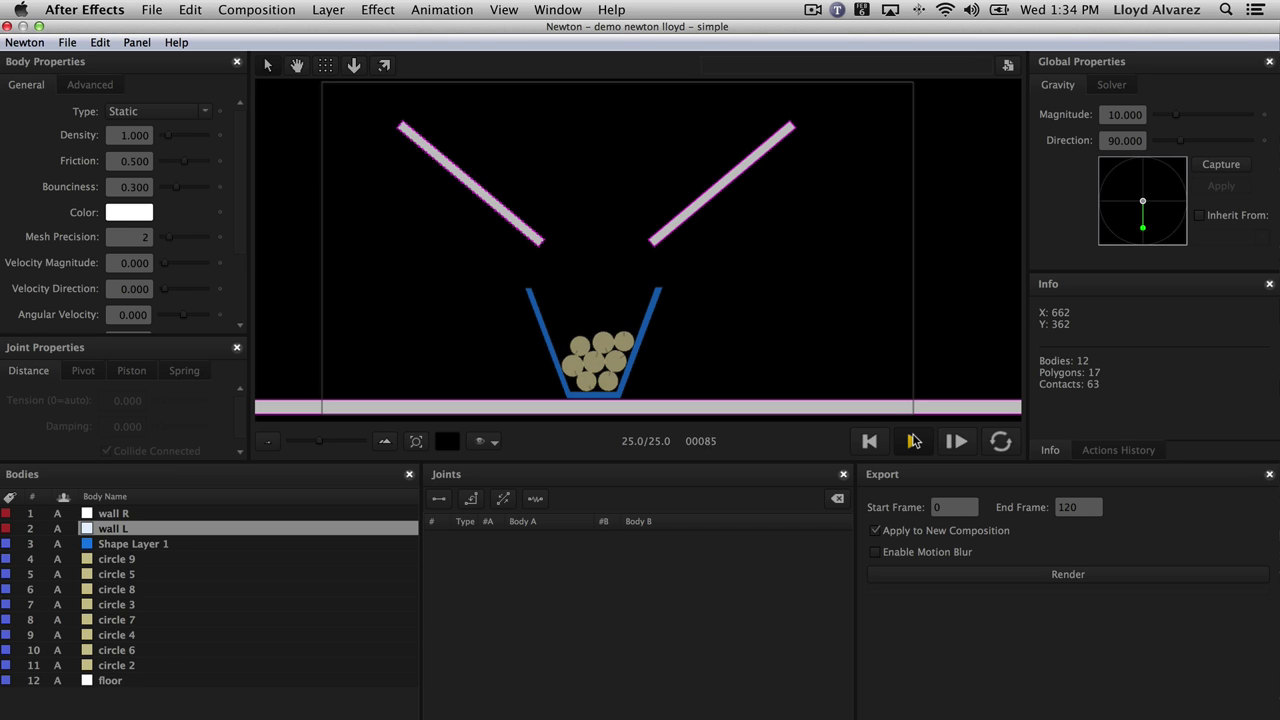
click(913, 441)
- Set all eight circles' Bounciness to 0.761, preview, and render to a new composition
click(127, 574)
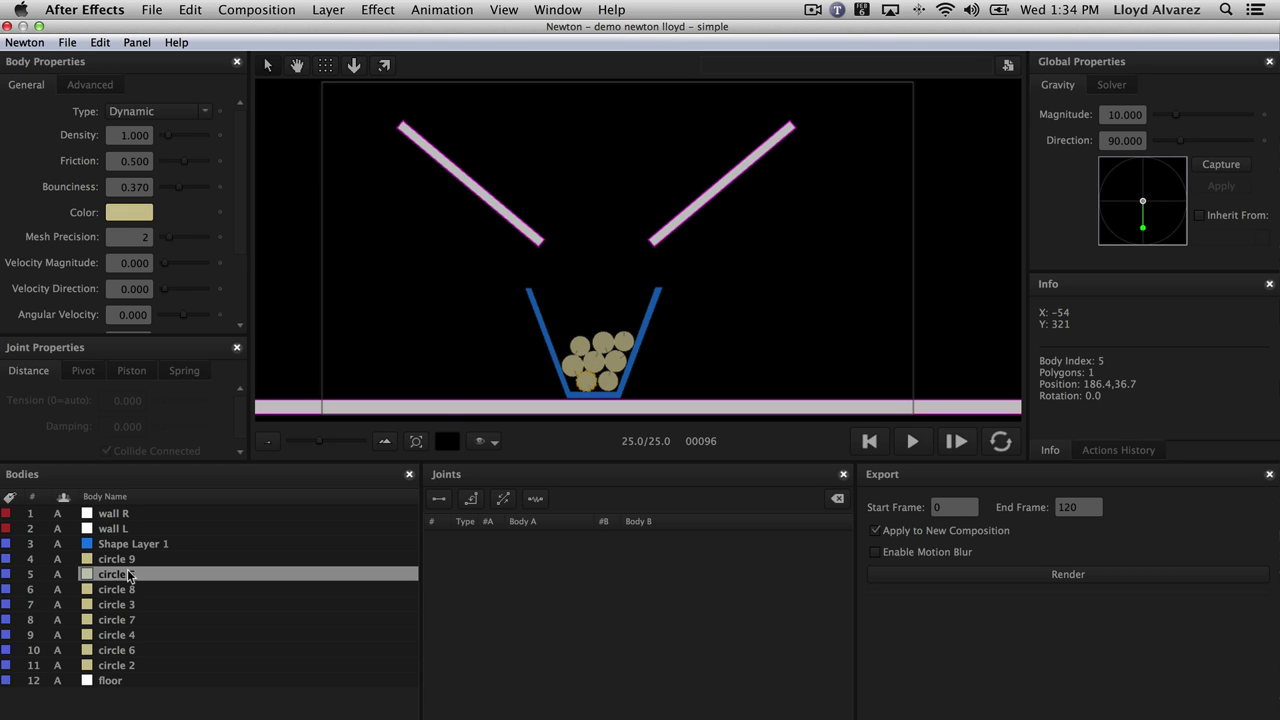
double_click(127, 569)
drag(187, 191, 195, 190)
click(913, 441)
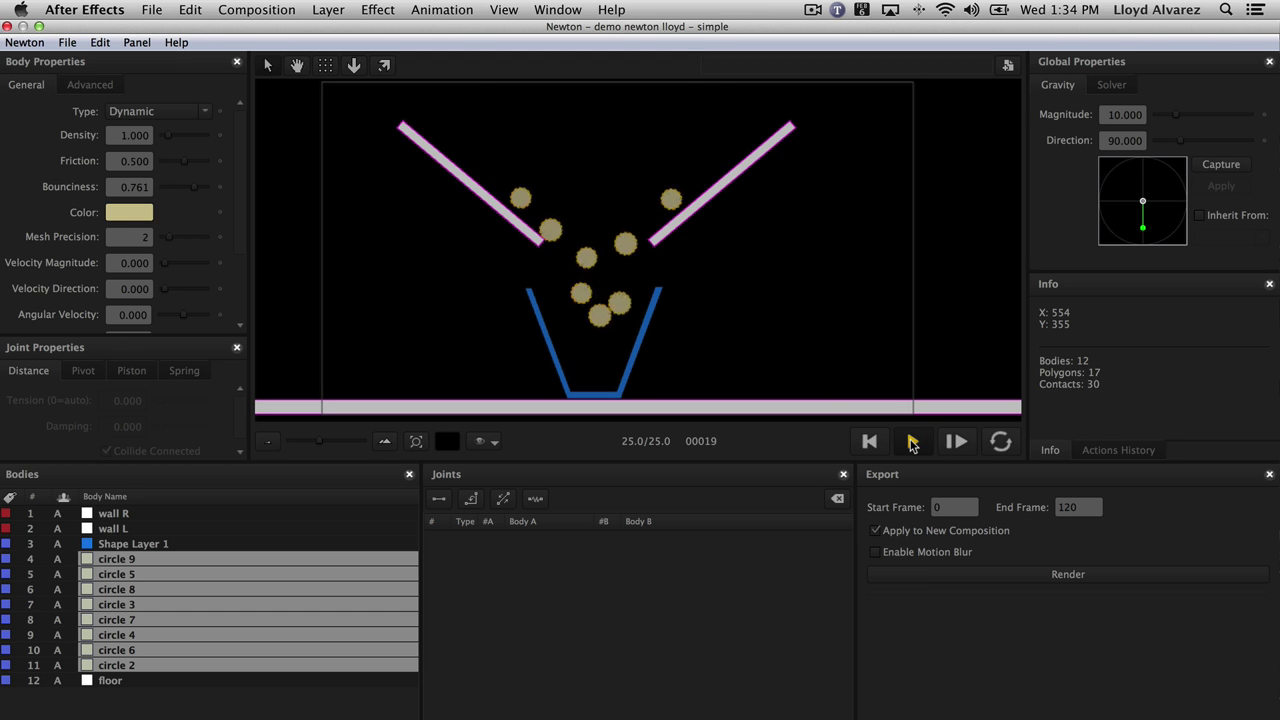
click(913, 443)
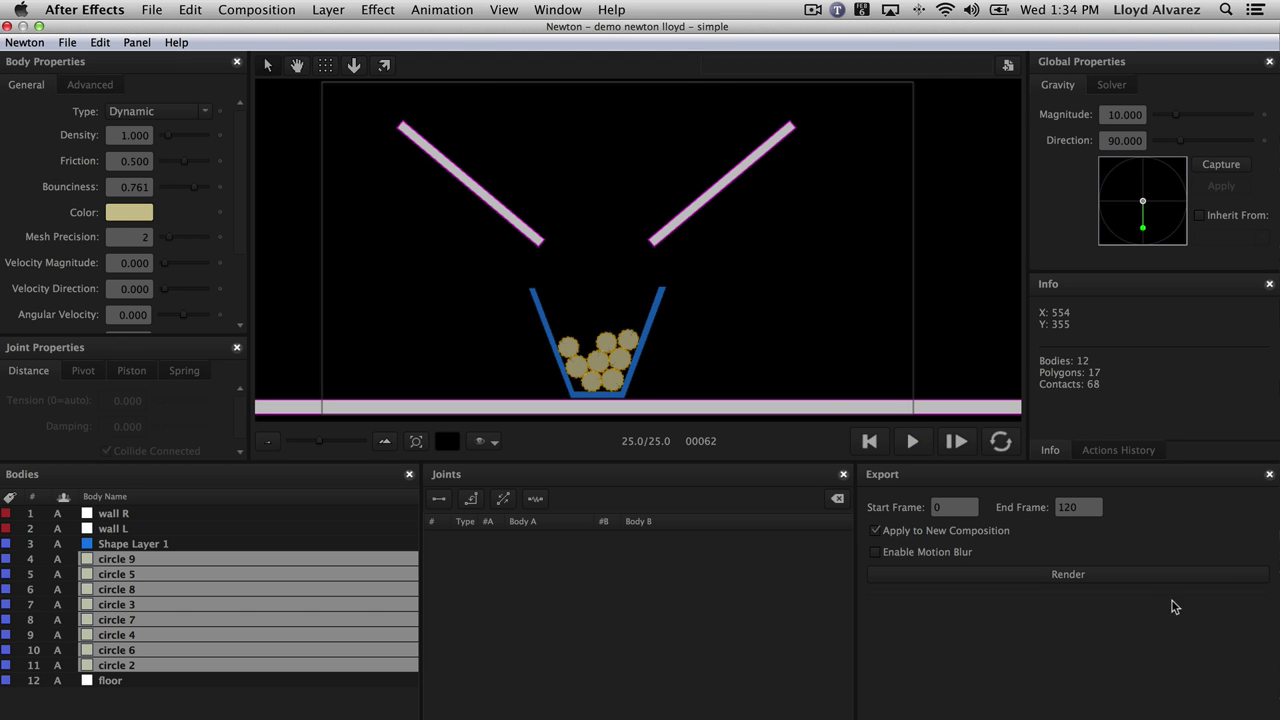
click(1074, 576)
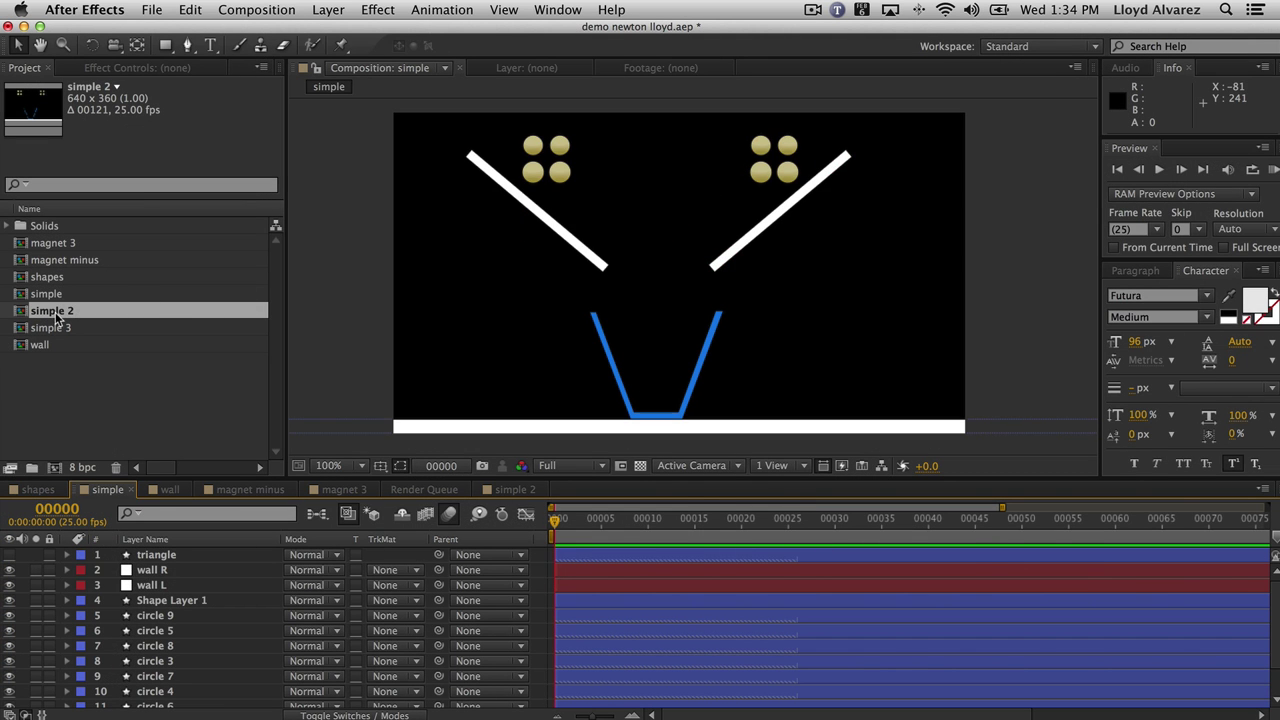
- Open and preview the 'simple 3' ball drop, then switch back to the 'simple' composition
click(52, 329)
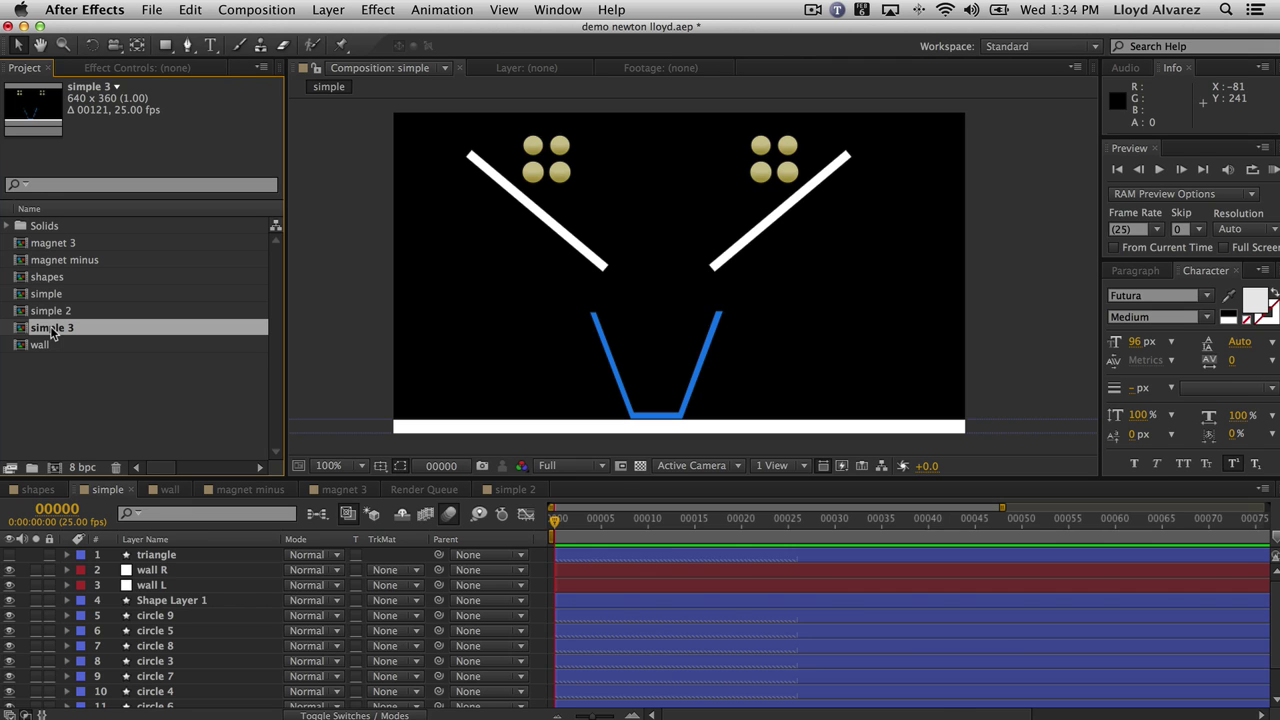
double_click(53, 333)
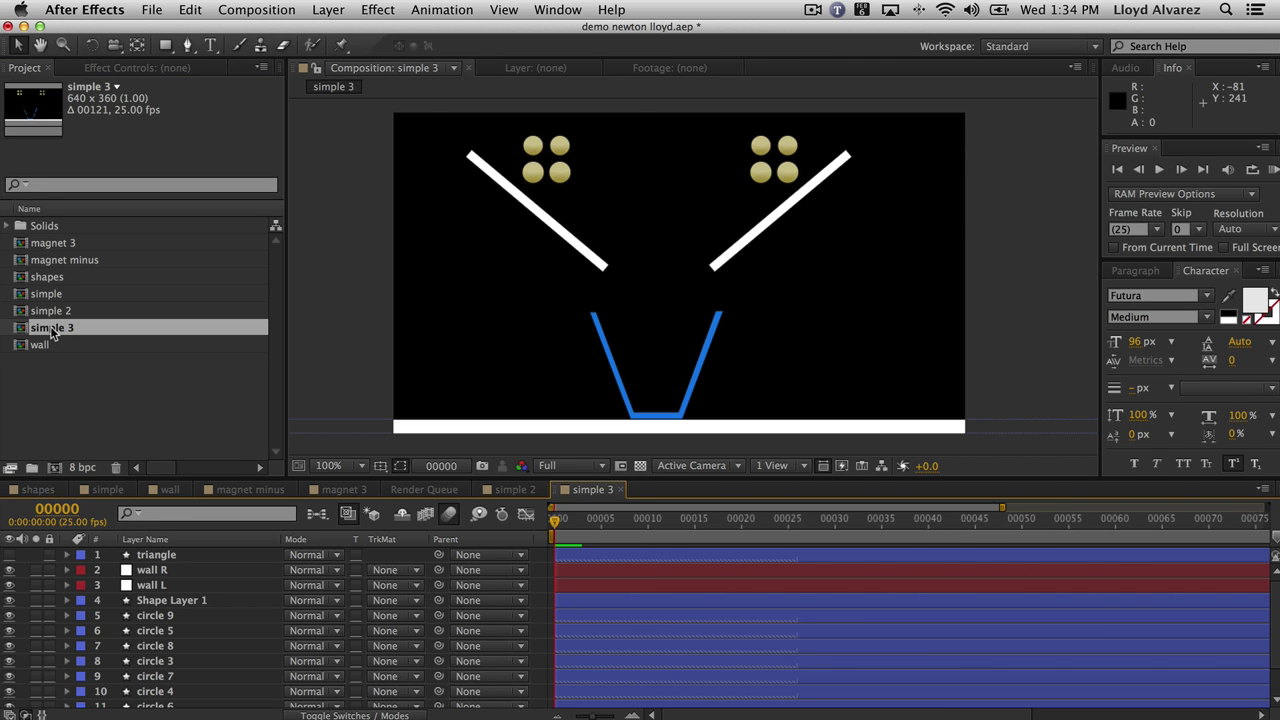
click(1268, 169)
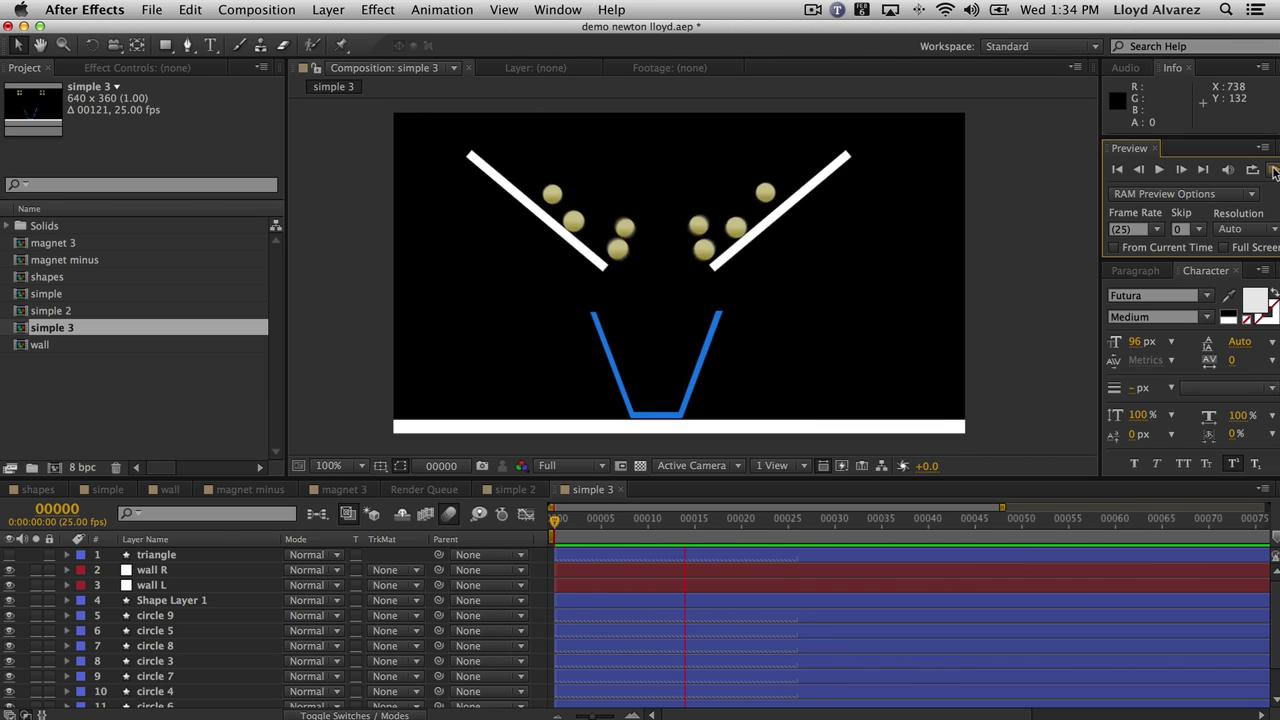
click(1273, 172)
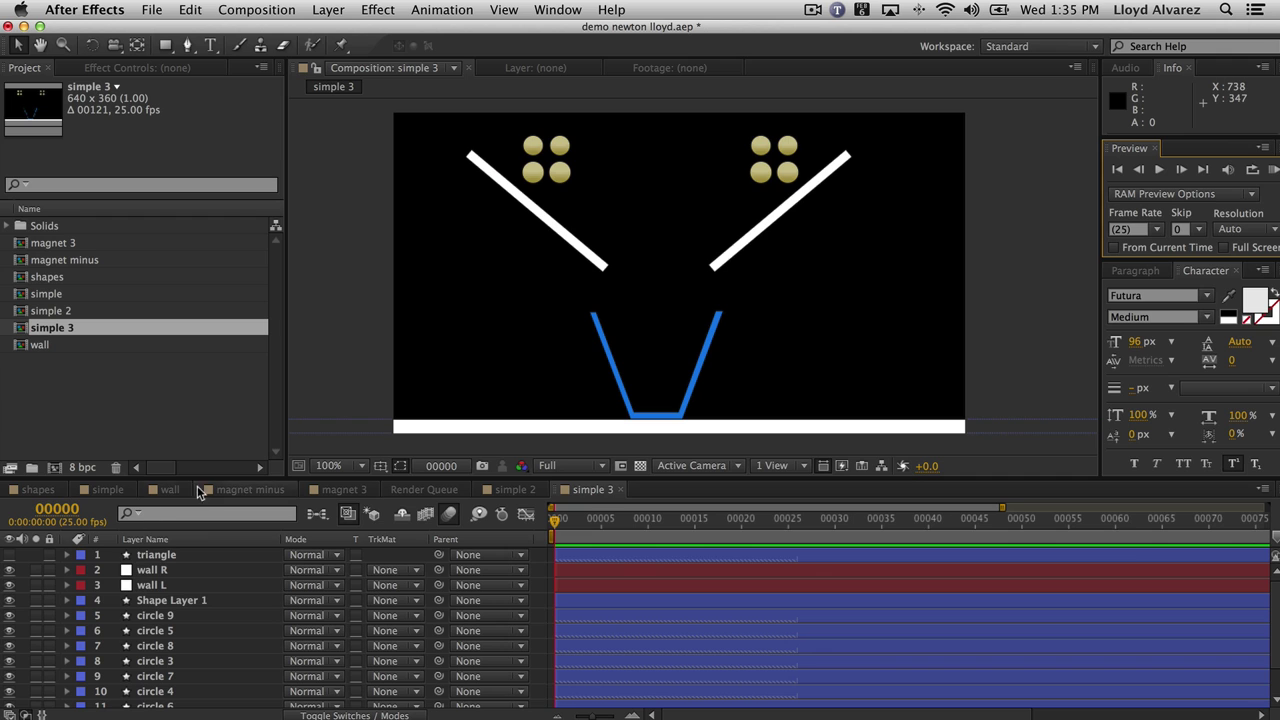
click(108, 489)
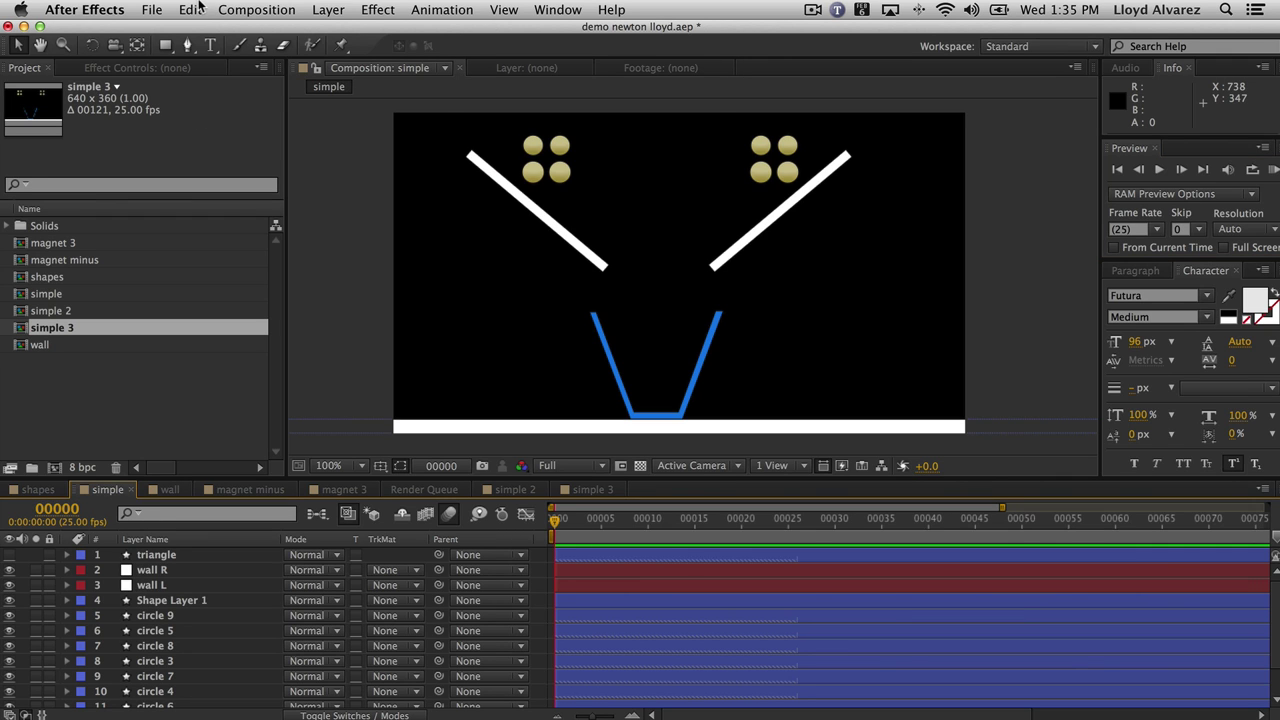
click(254, 9)
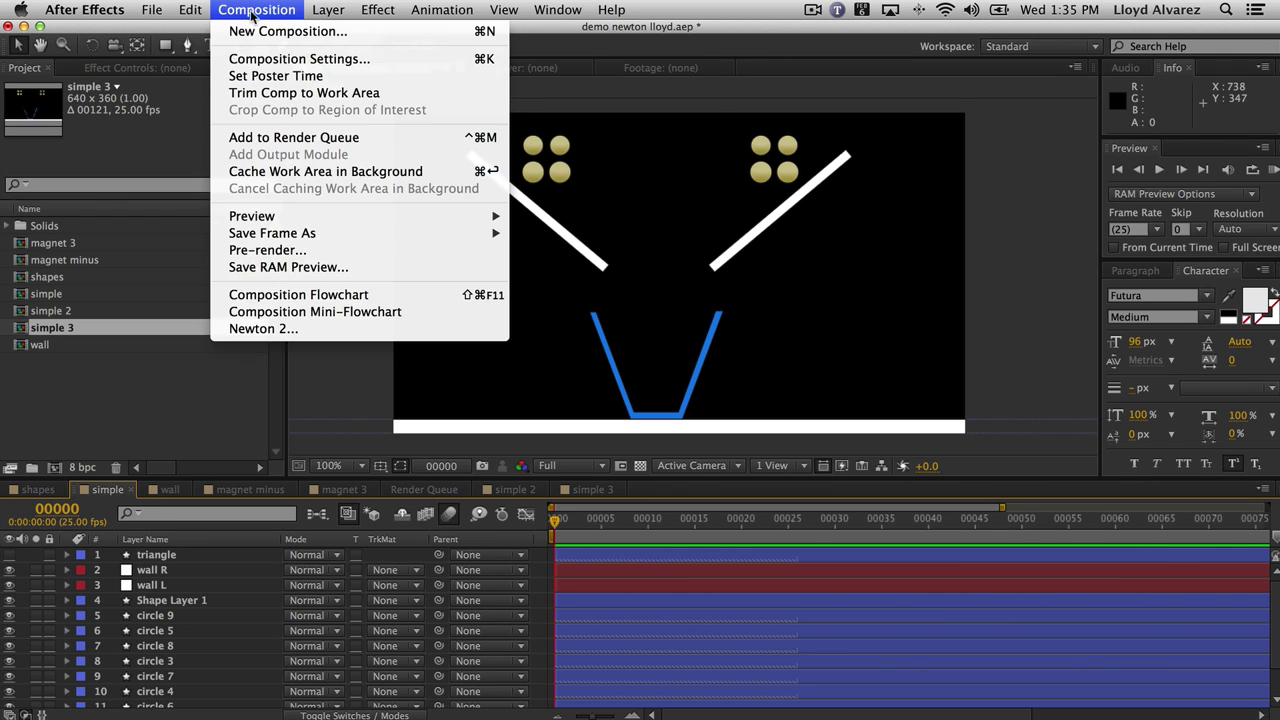
click(265, 331)
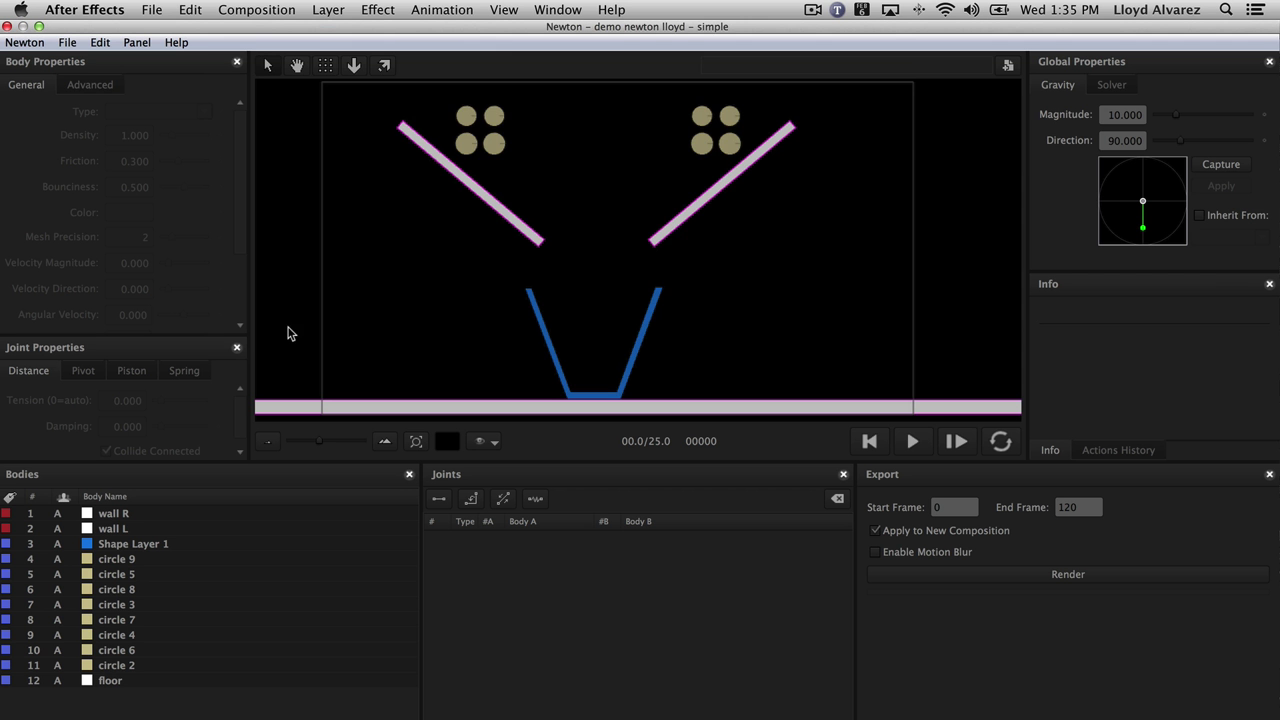
click(64, 42)
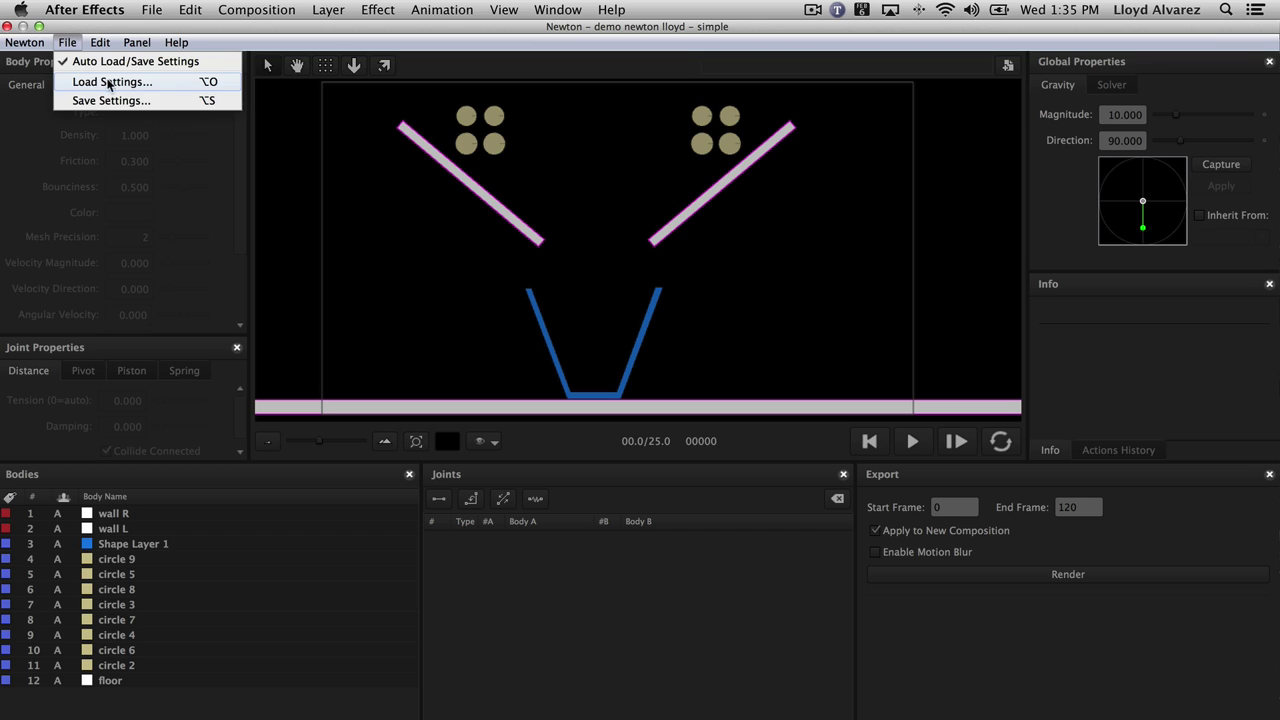
click(64, 42)
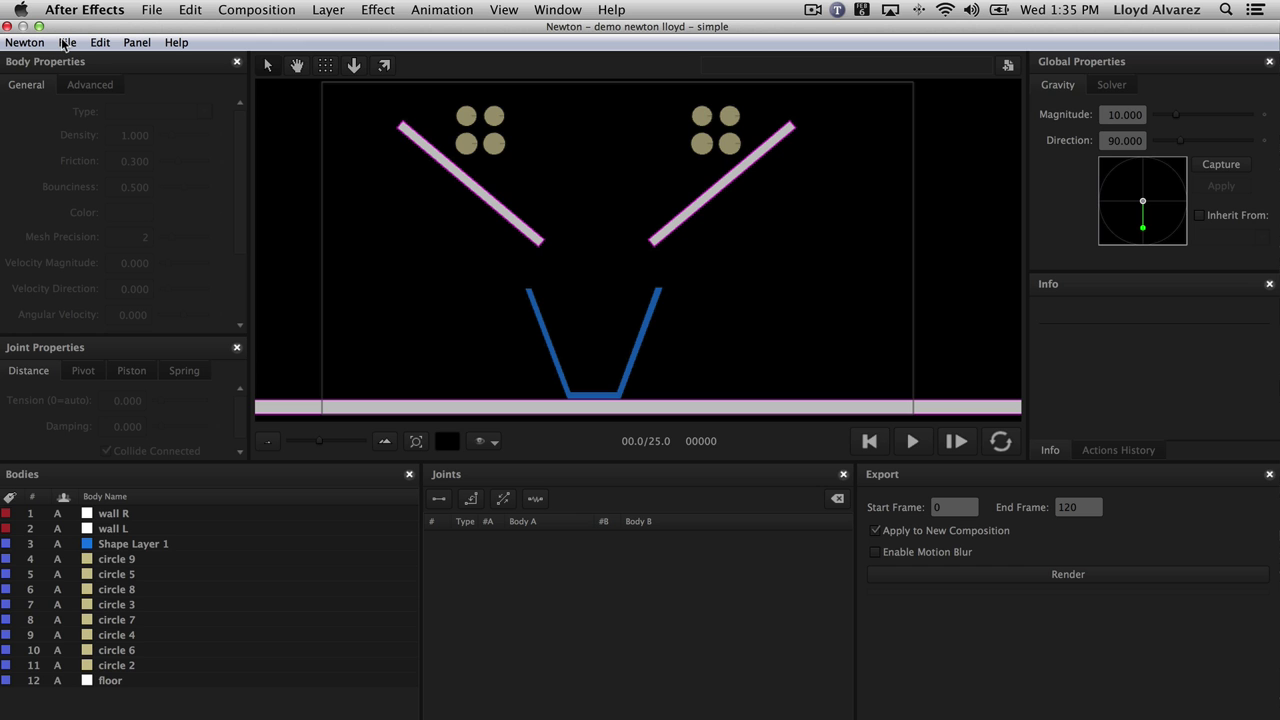
click(30, 43)
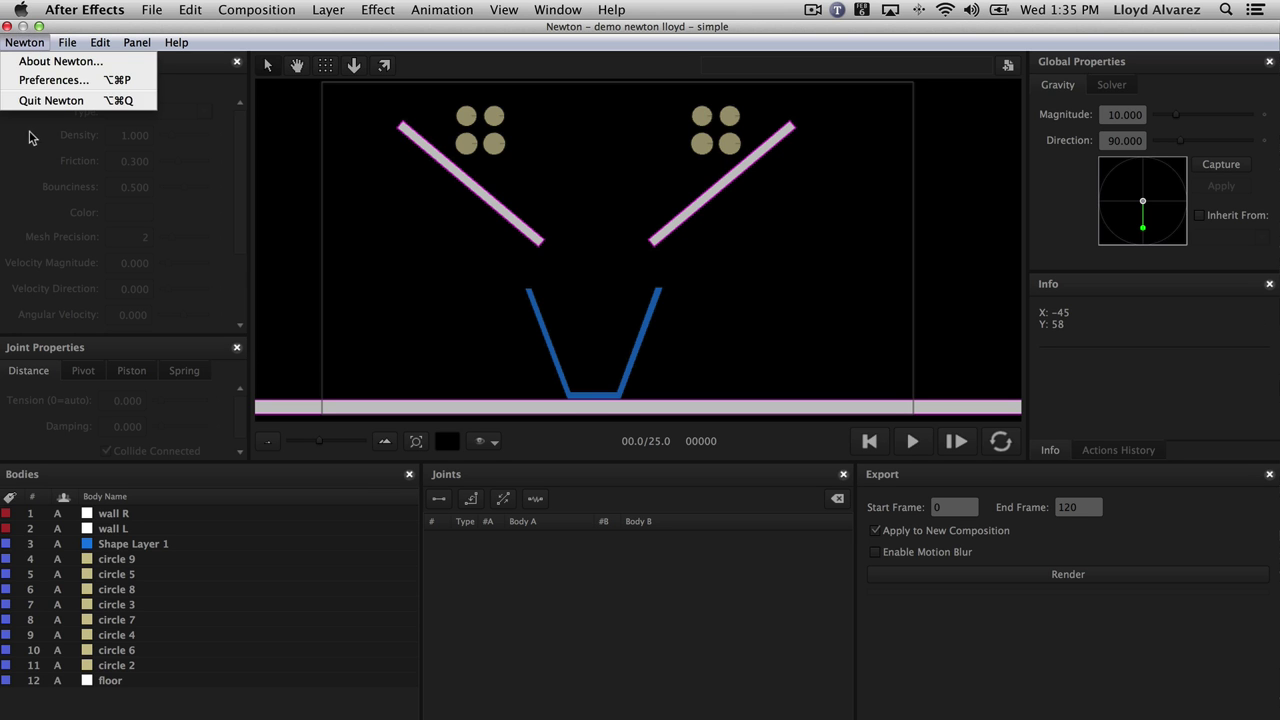
click(62, 102)
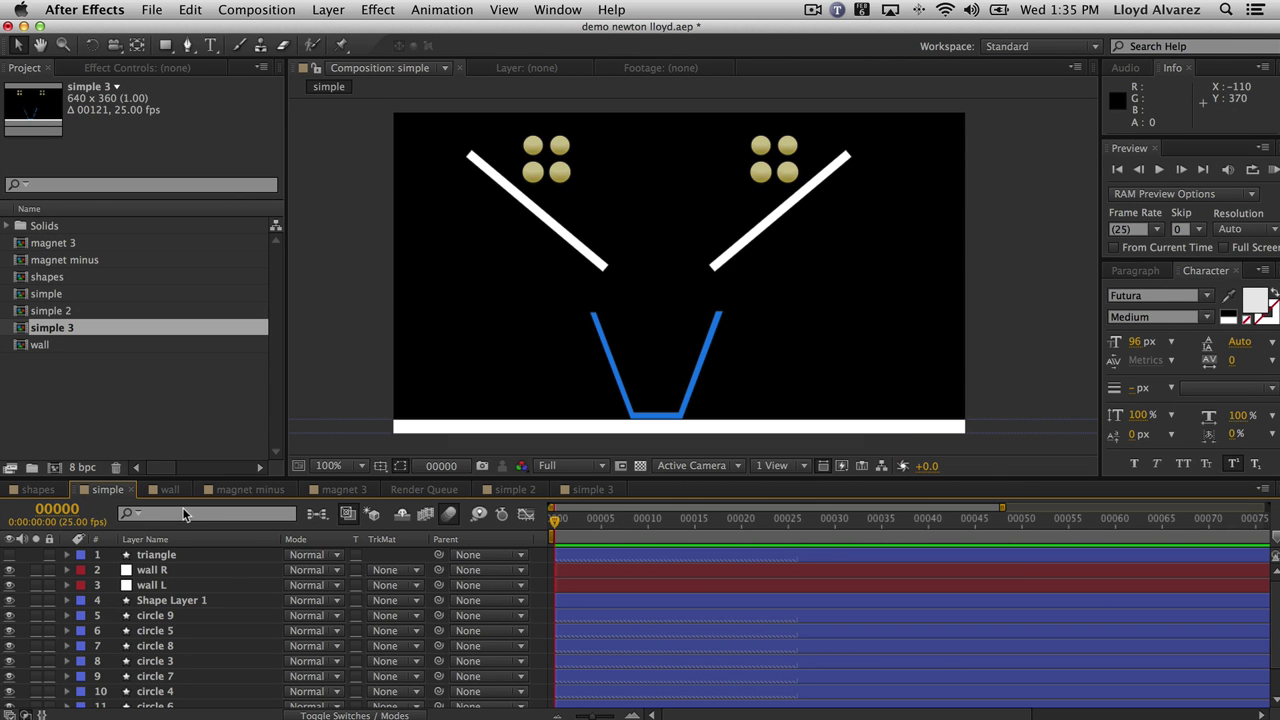
- Make the triangle layer visible, play it rising, and reveal its keyframes
click(157, 557)
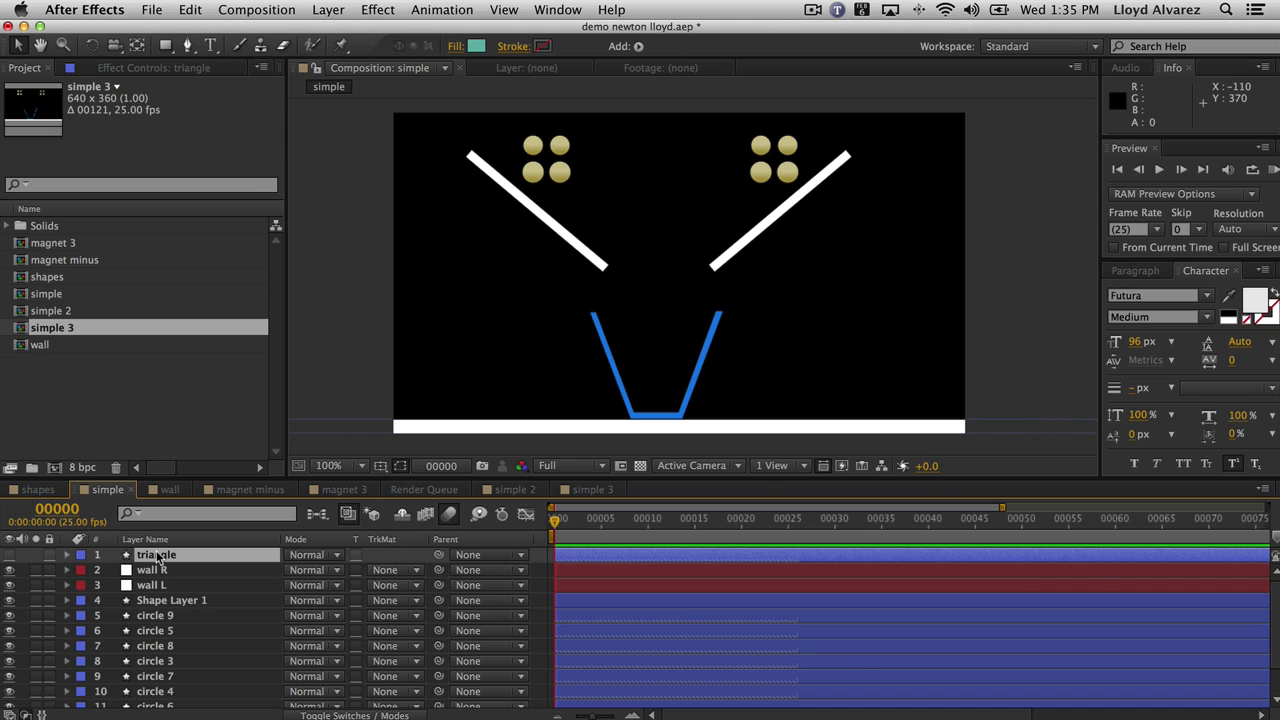
click(9, 555)
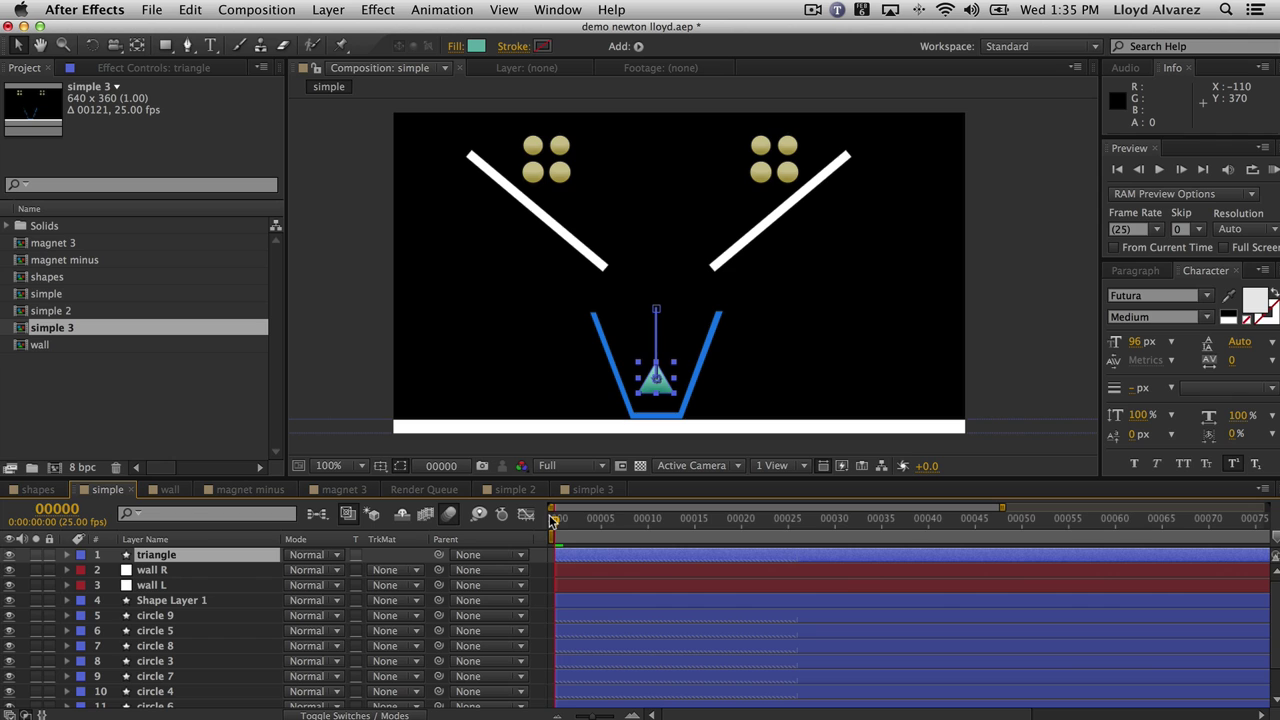
key(space)
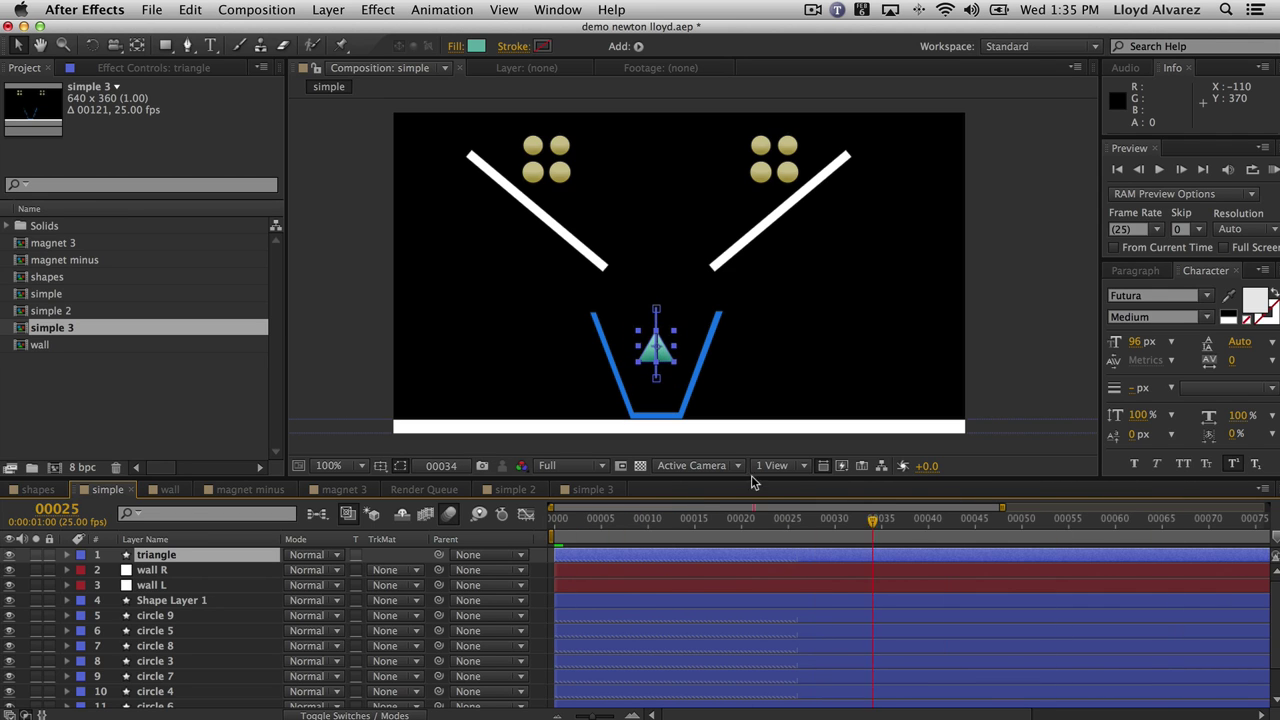
key(u)
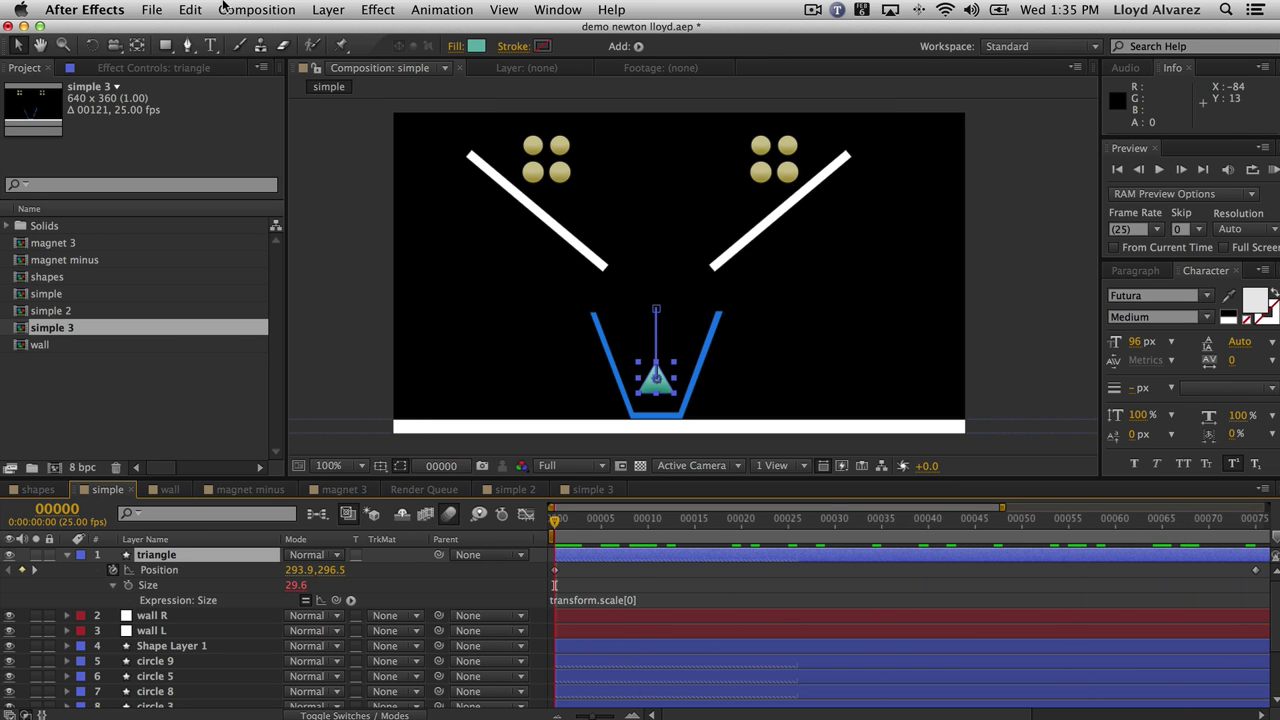
- Load the 'simple' composition into Newton 2 with the triangle included as a body
click(190, 9)
mouse_move(160, 9)
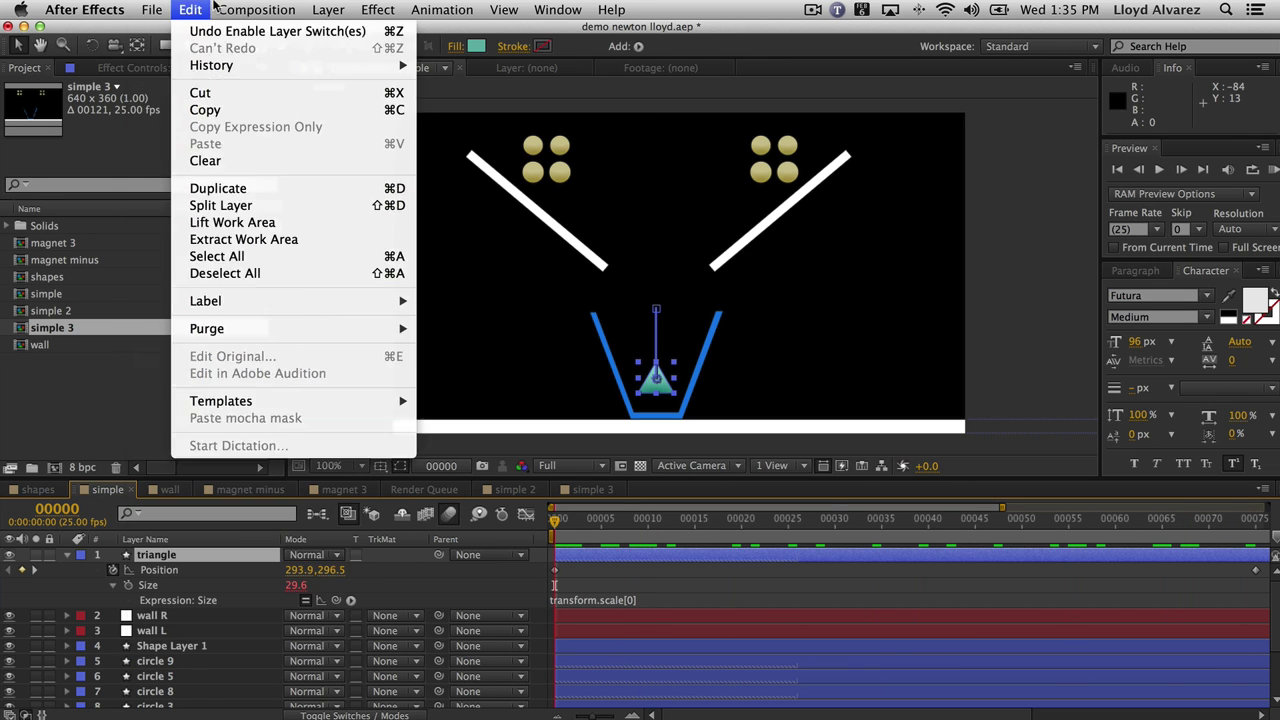
click(303, 333)
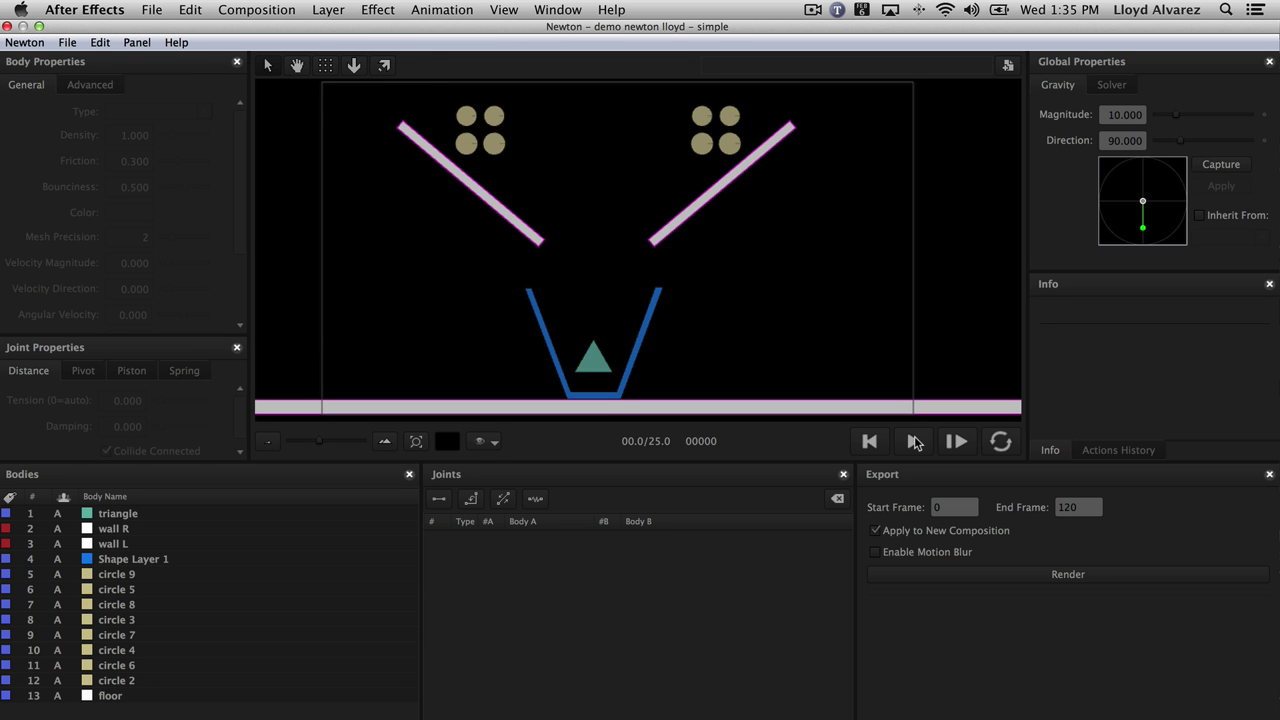
- Select the triangle body, test-run the simulation, rewind to frame 0, and show its body Type choices
click(135, 512)
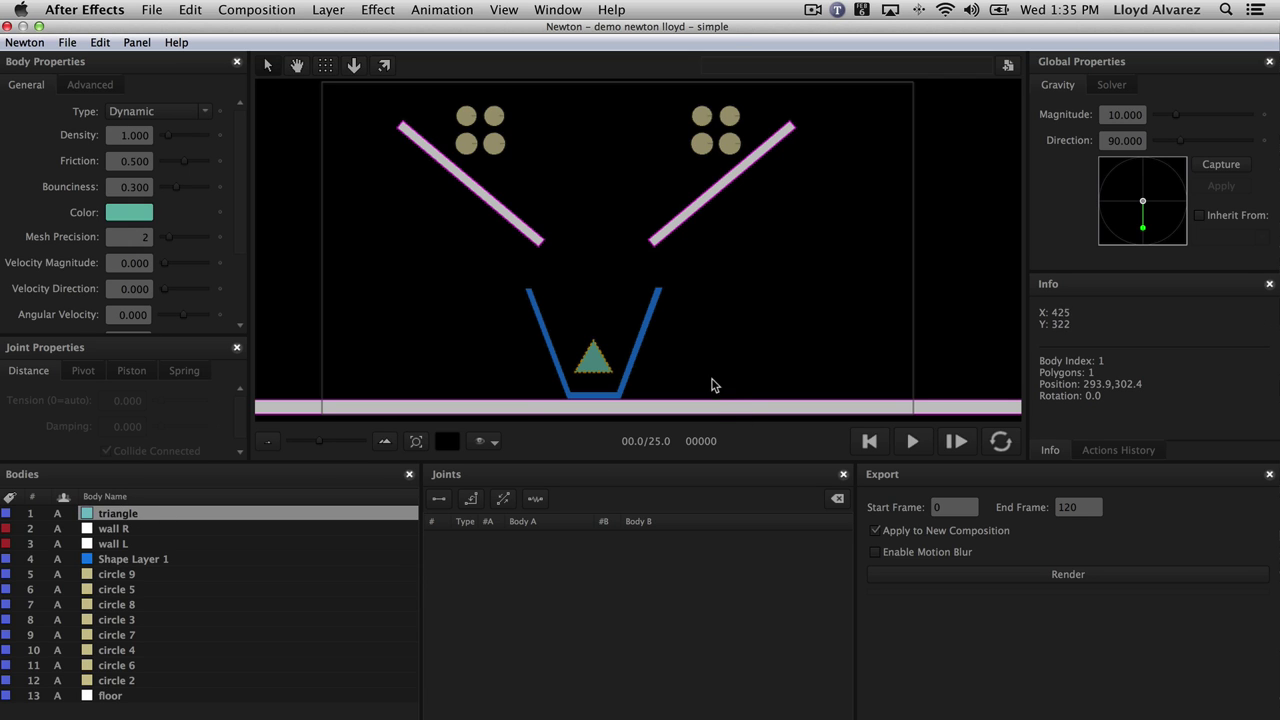
click(912, 443)
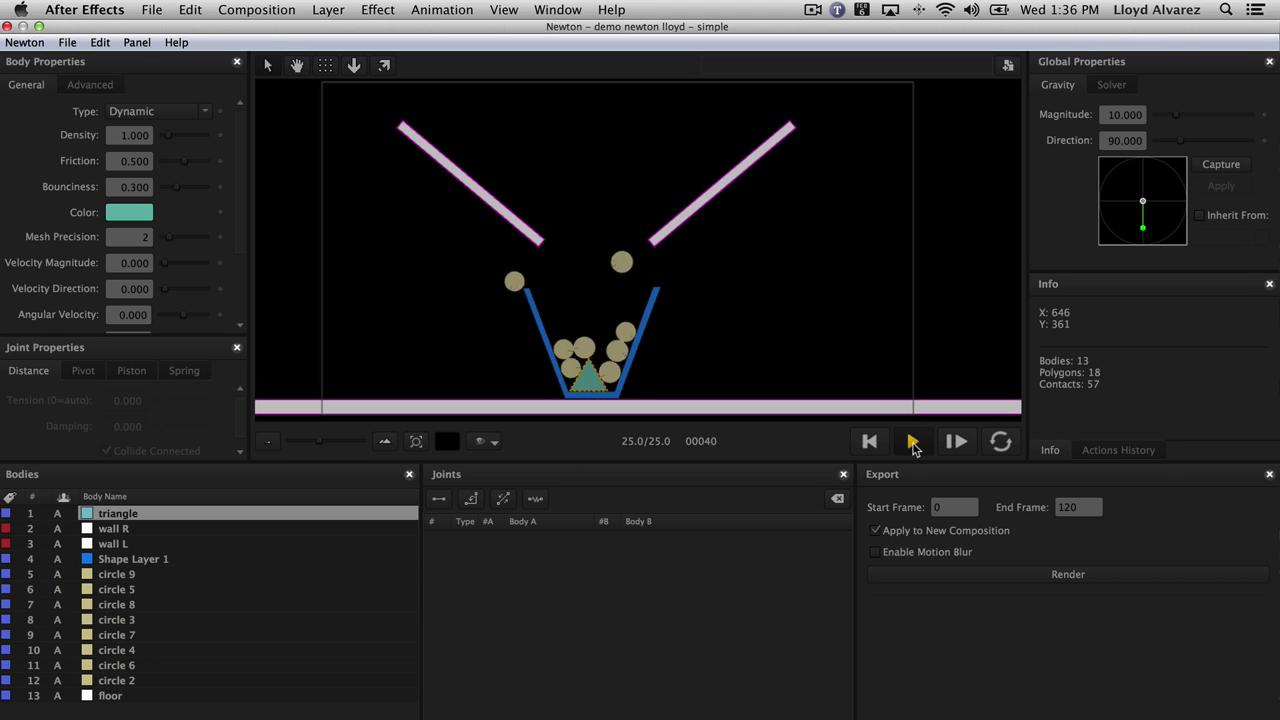
click(869, 442)
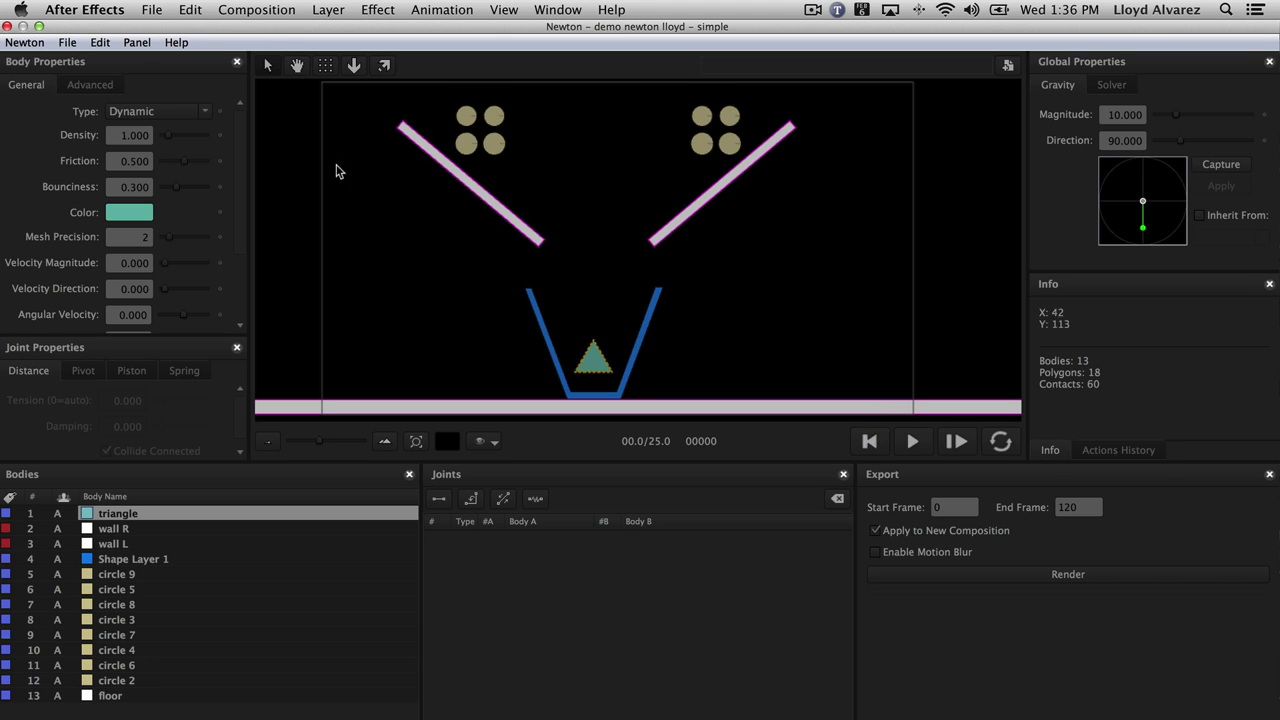
click(198, 112)
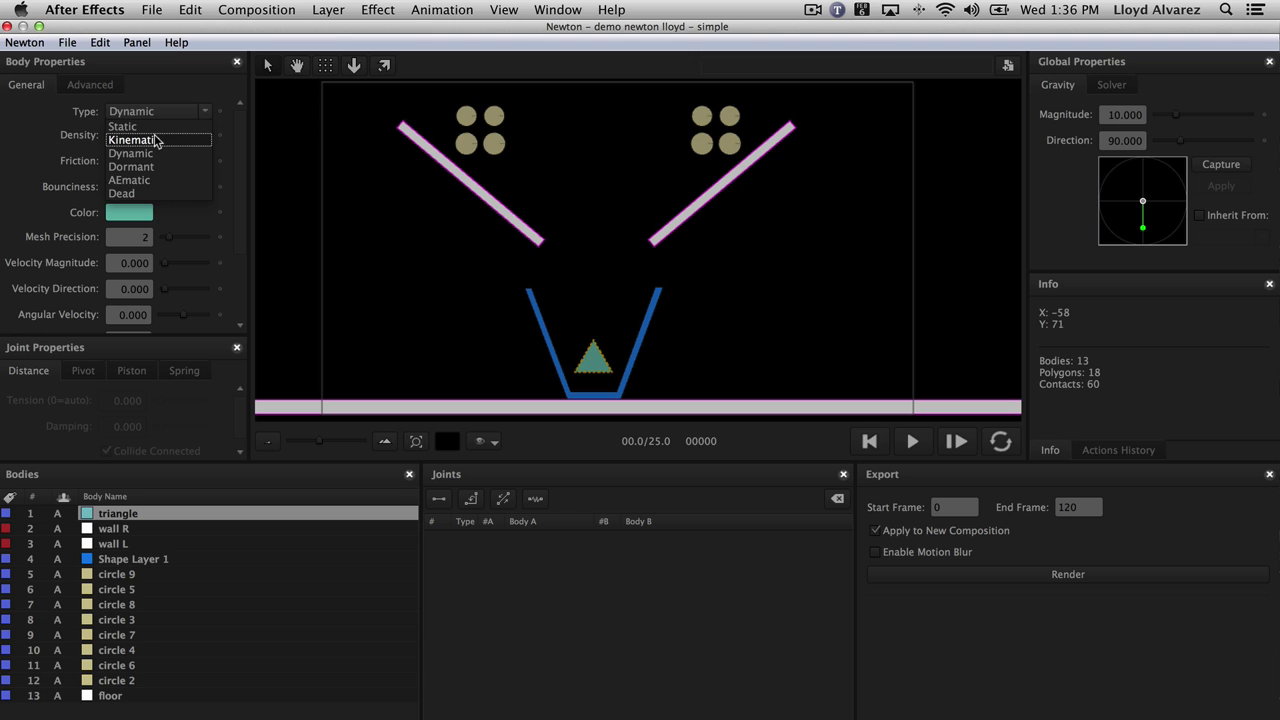
- Make the triangle Kinematic, run and rewind the simulation twice, then reopen the Type choices
click(156, 140)
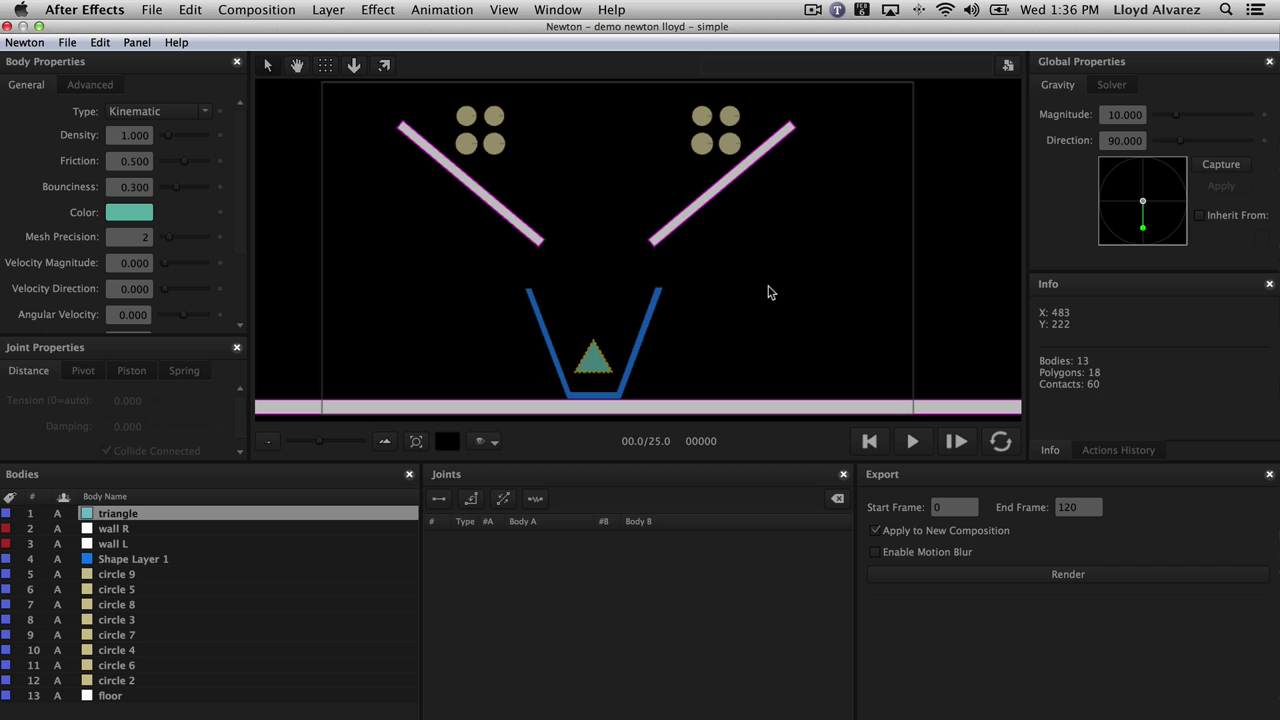
click(913, 441)
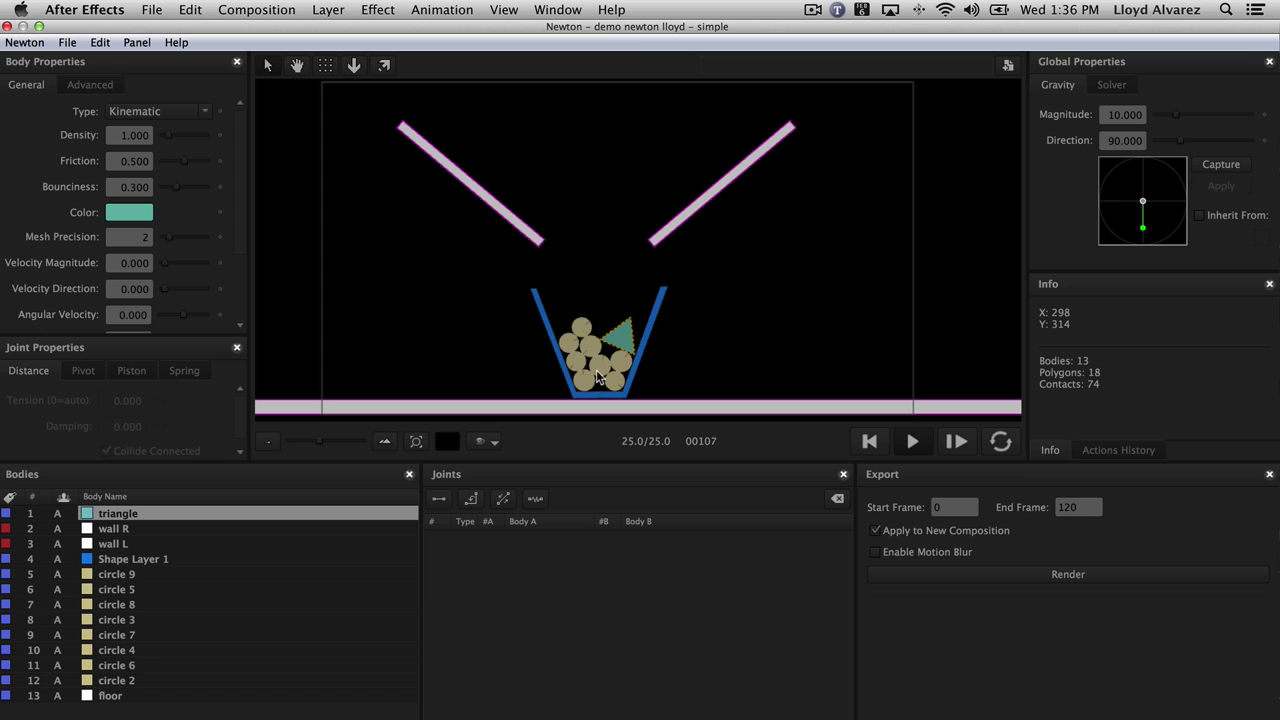
click(869, 441)
click(914, 442)
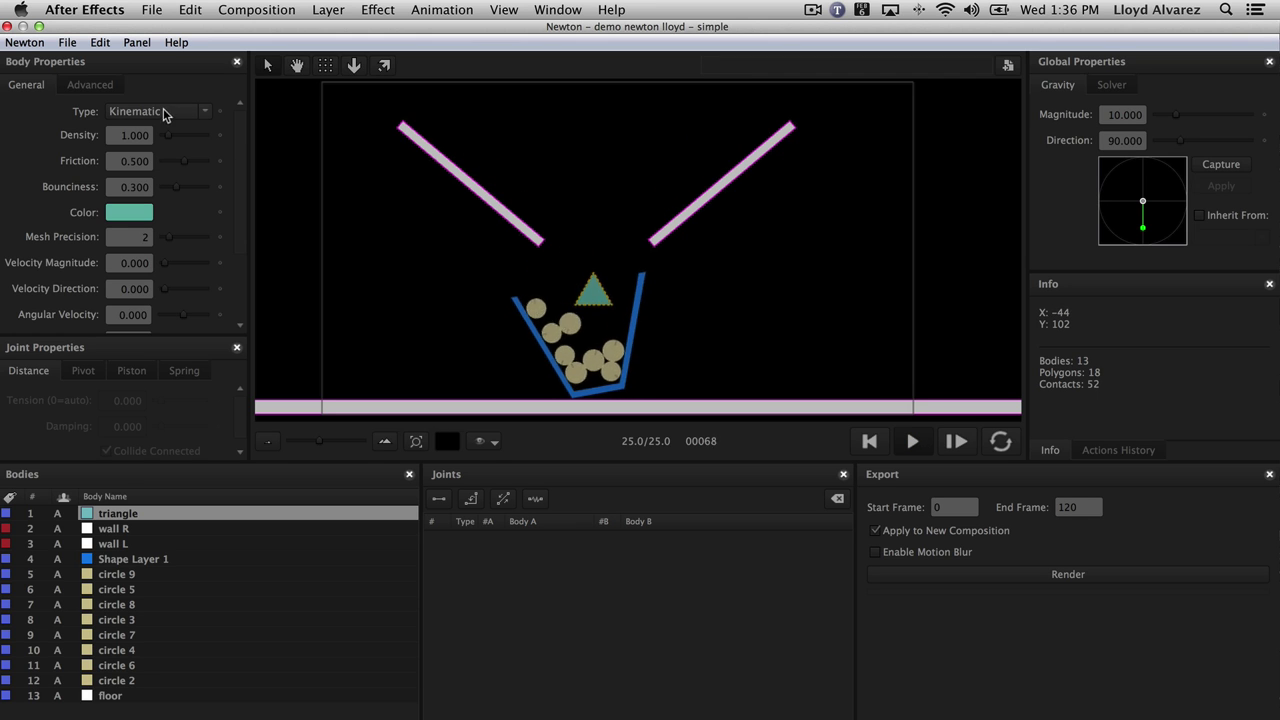
click(869, 441)
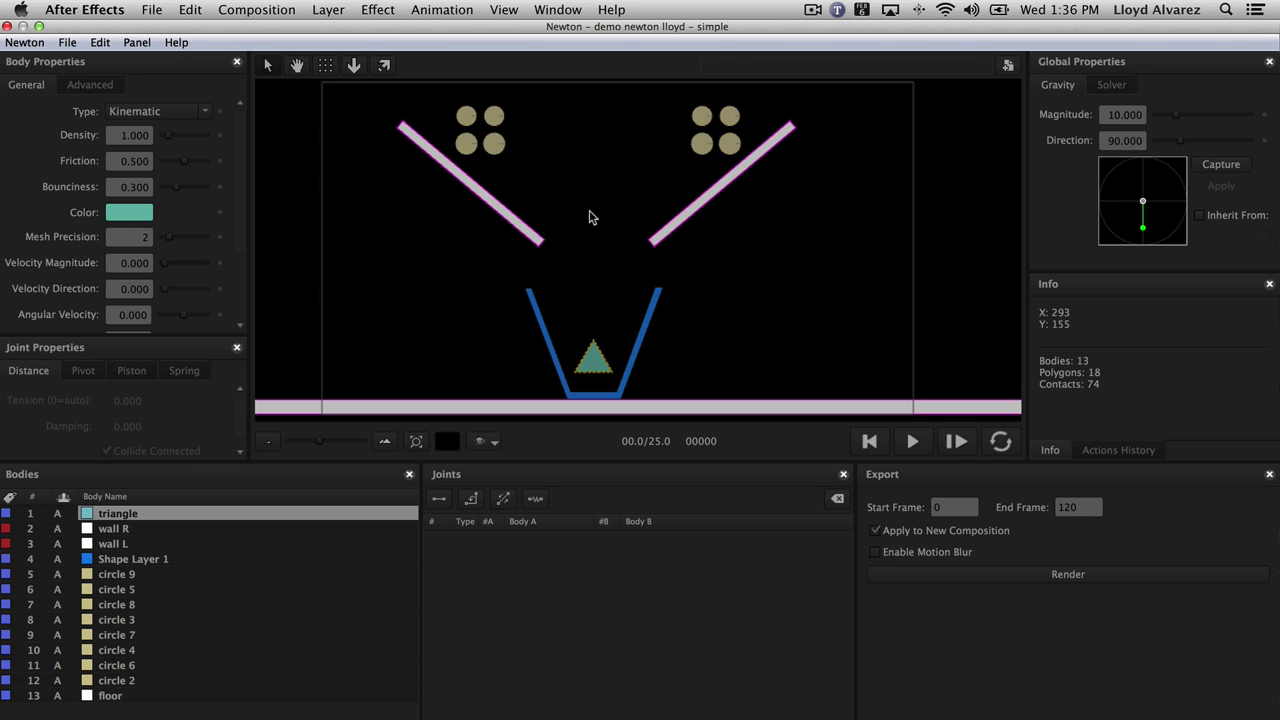
click(190, 111)
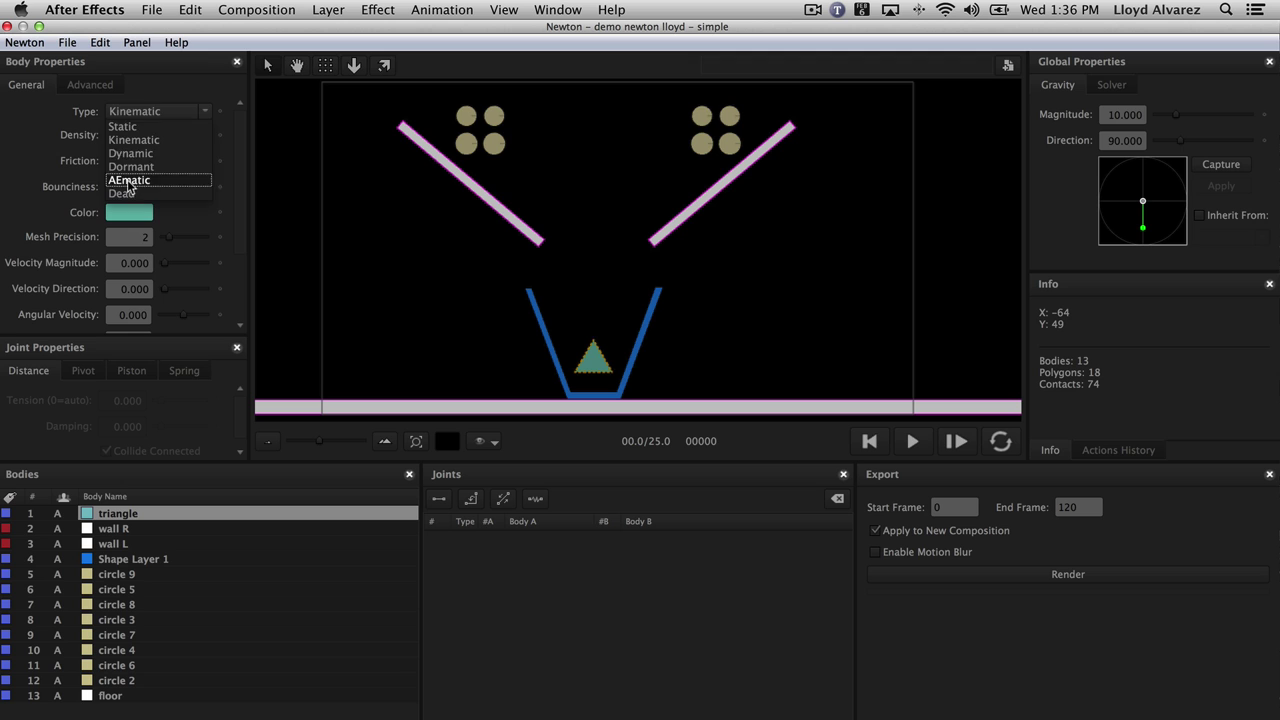
- Make the triangle an AEmatic body, test-run and replay the simulation, then rewind to the first frame
click(129, 181)
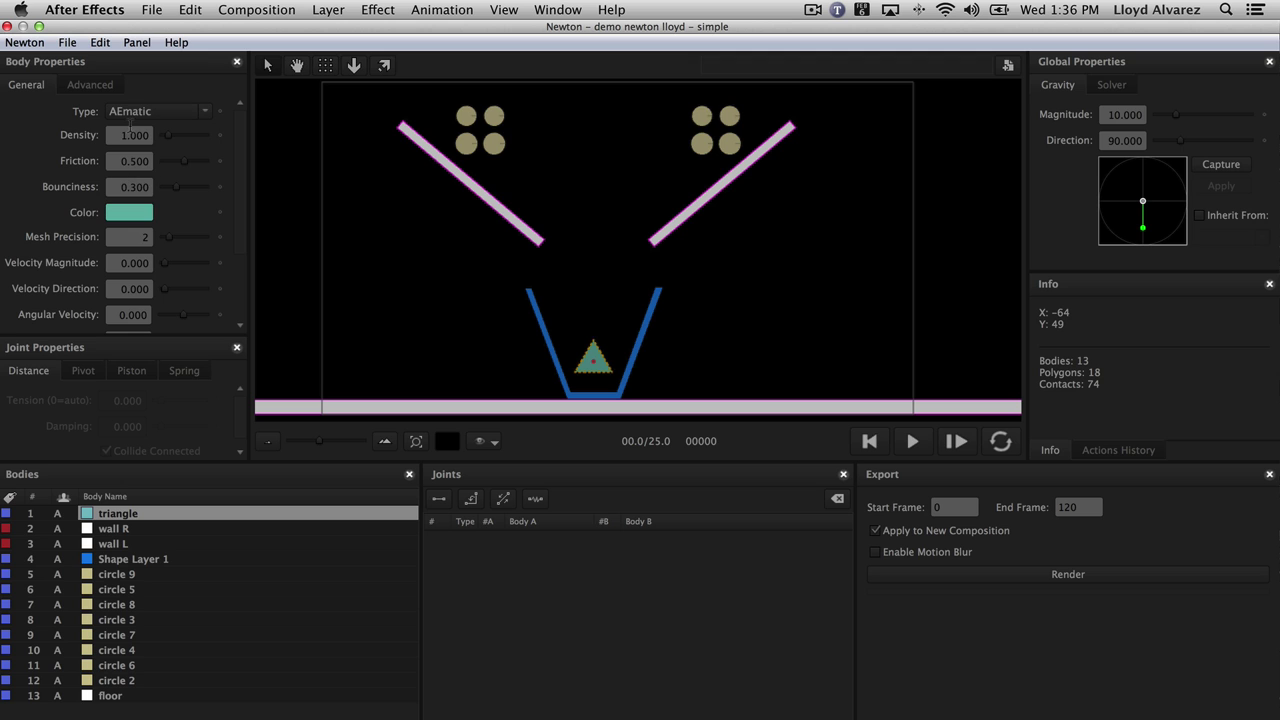
click(913, 441)
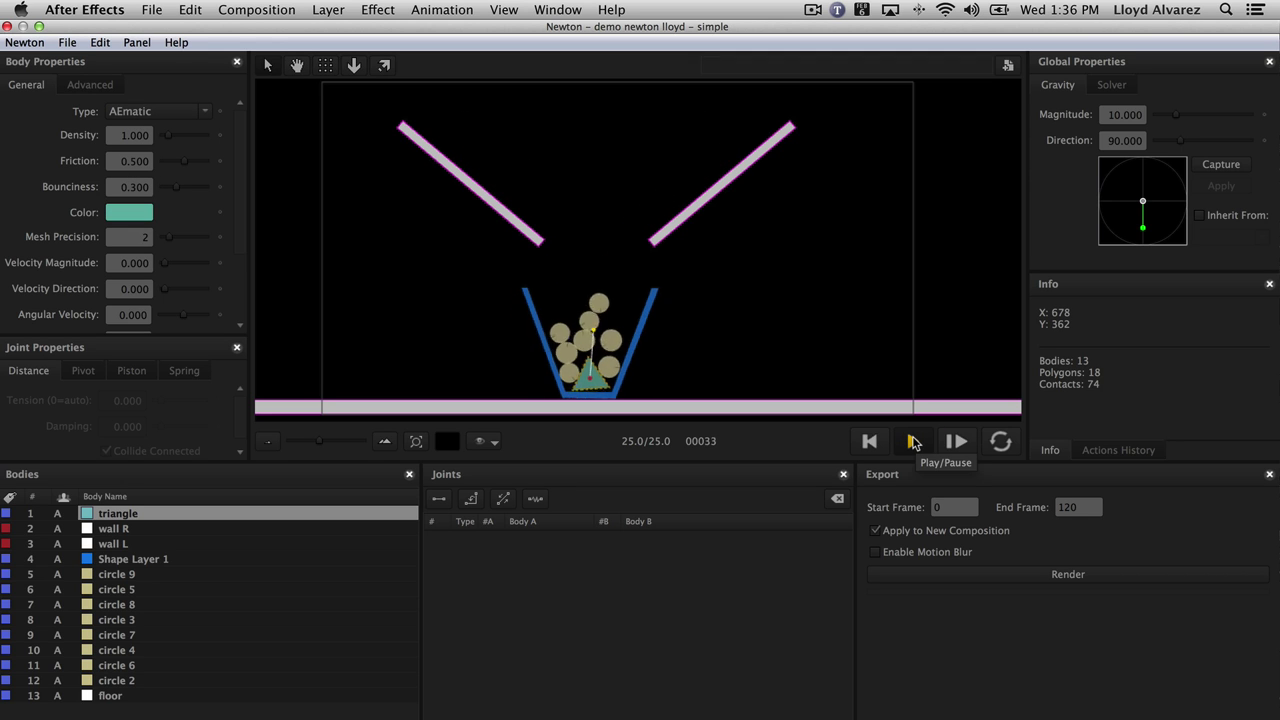
click(881, 441)
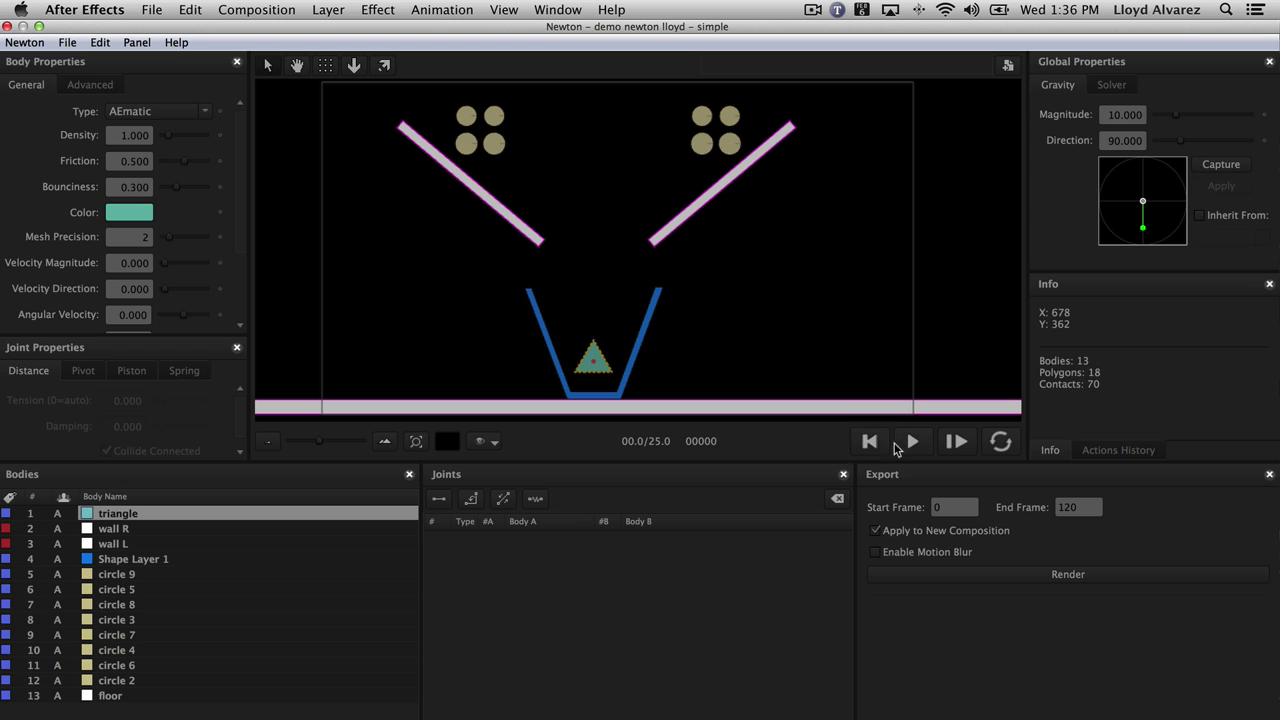
click(913, 441)
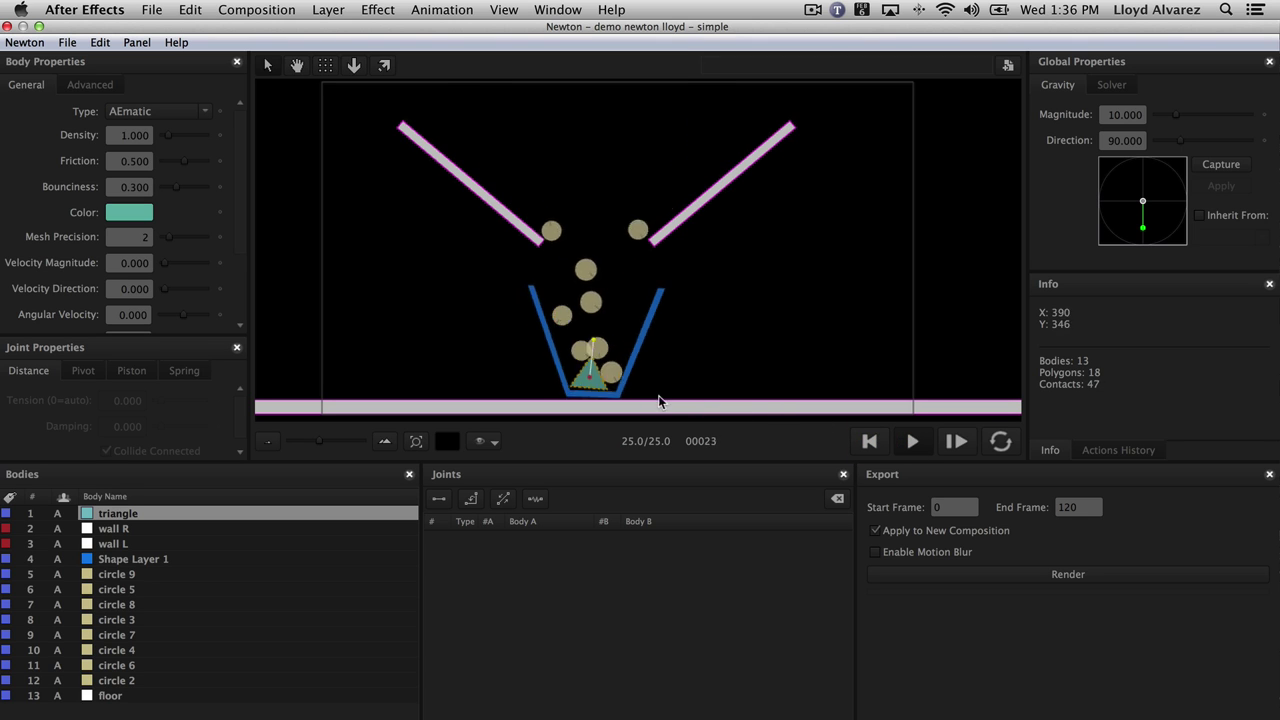
click(912, 441)
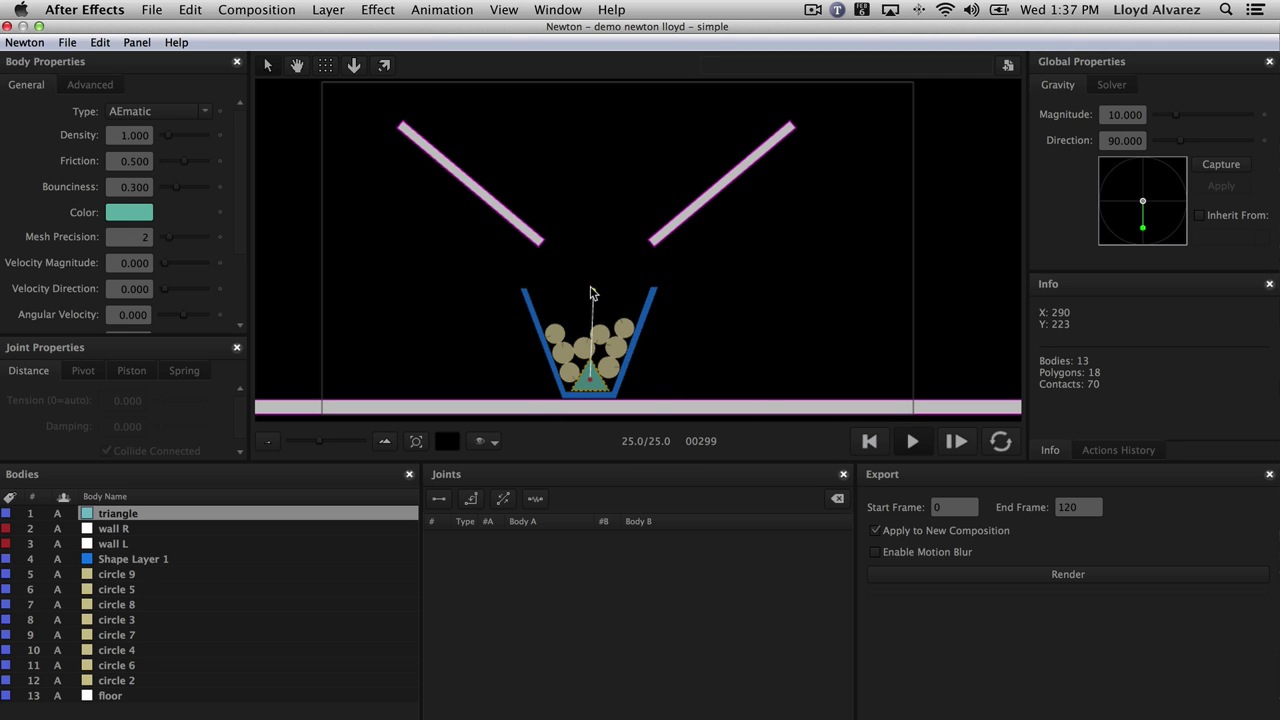
click(869, 441)
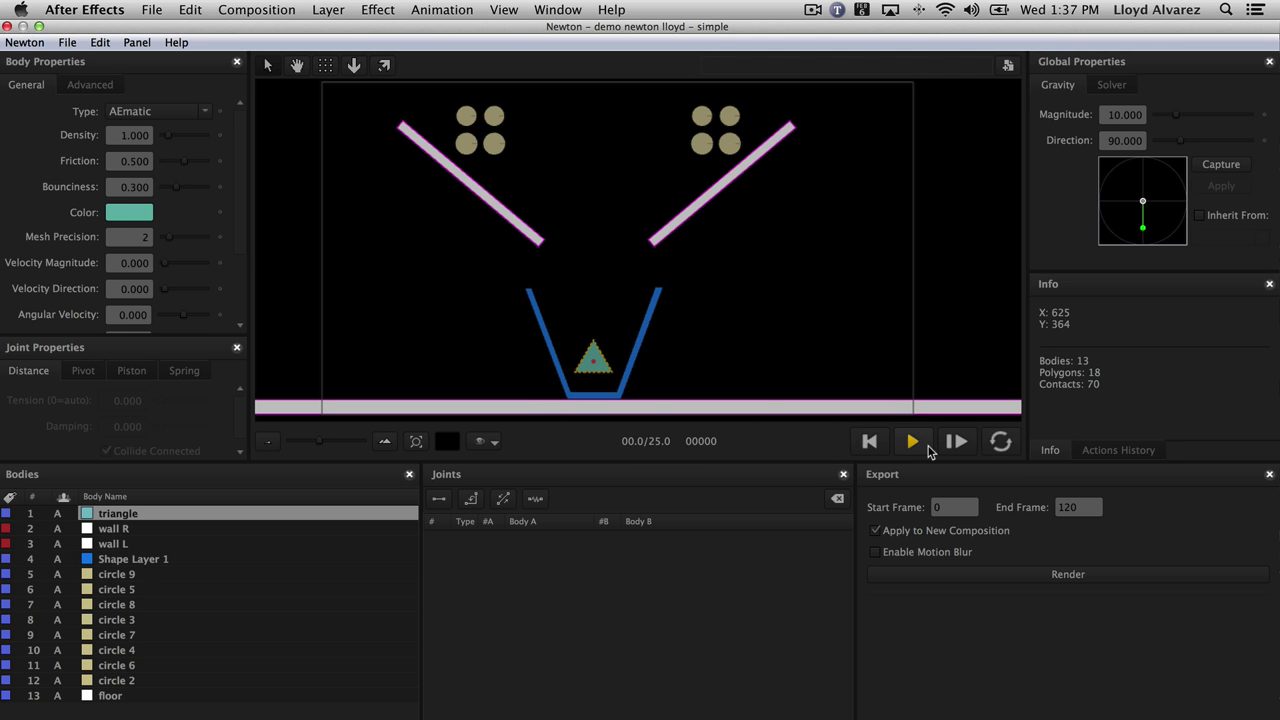
- Raise the triangle's AEmatic Tension to 2.188 and rerun the simulation, nudging the triangle mid-run
scroll(100, 277, down, 4)
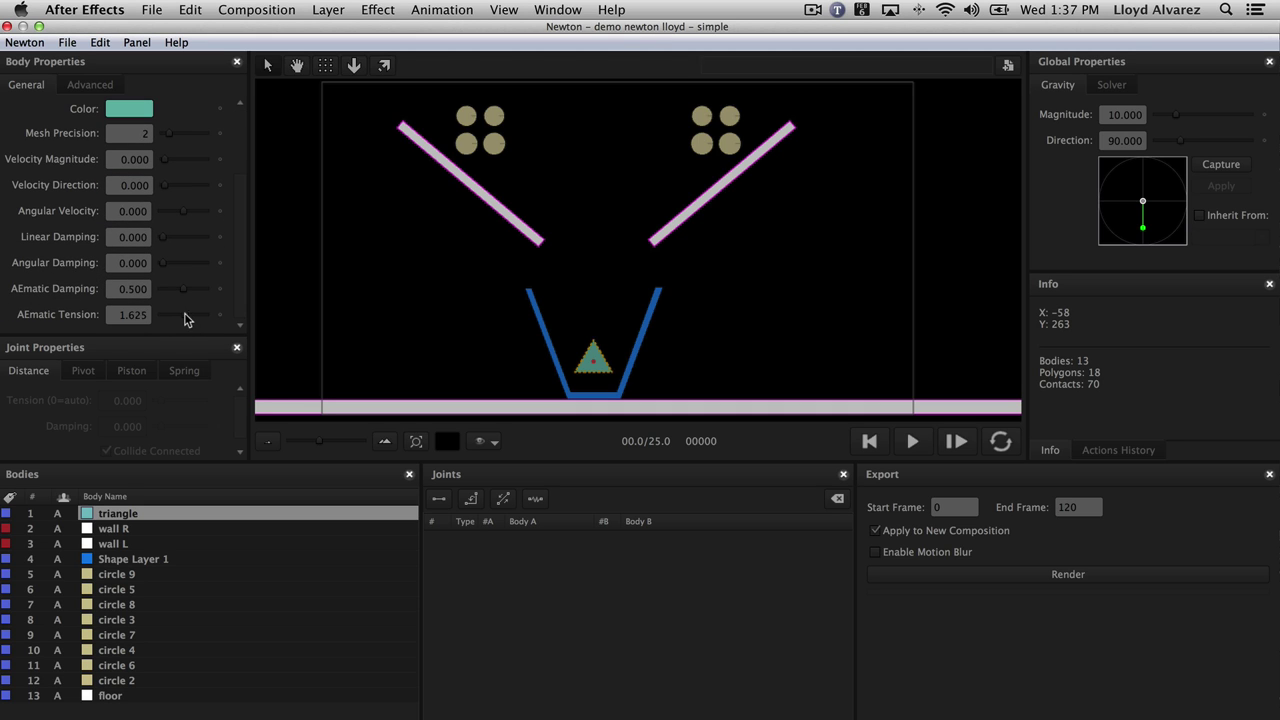
drag(186, 318, 193, 318)
click(912, 441)
drag(593, 358, 640, 307)
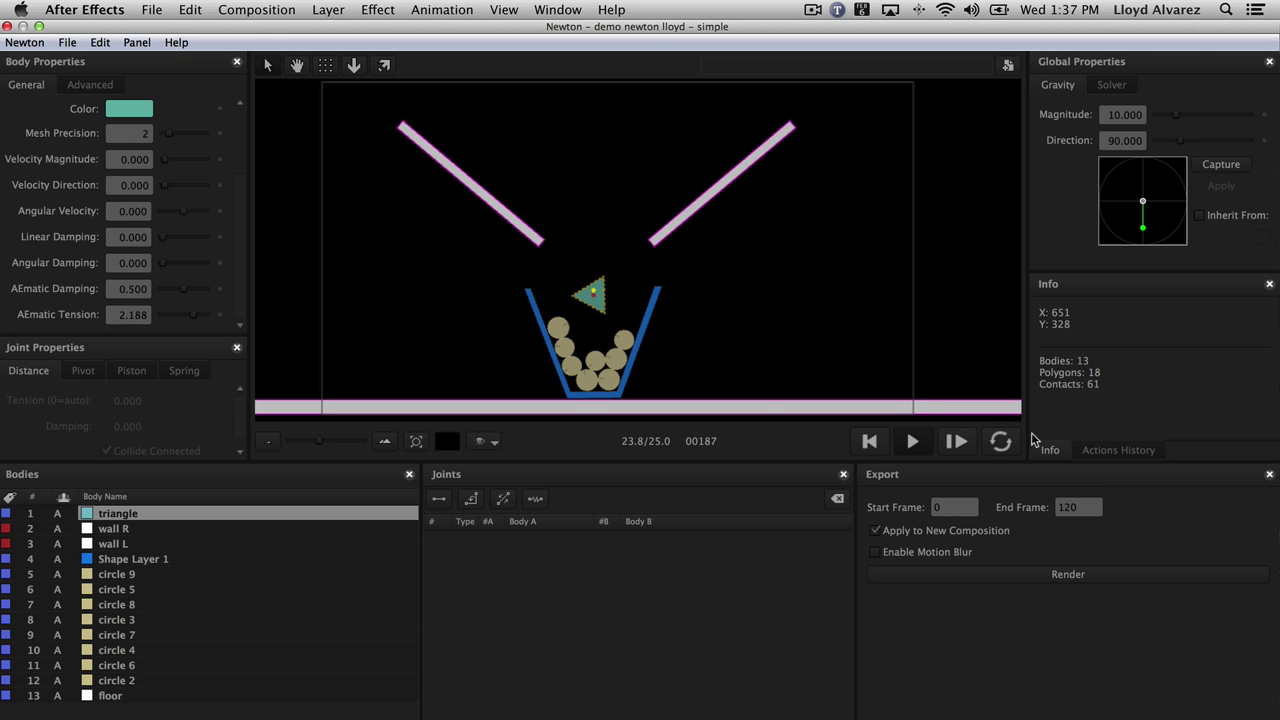
click(869, 441)
click(911, 443)
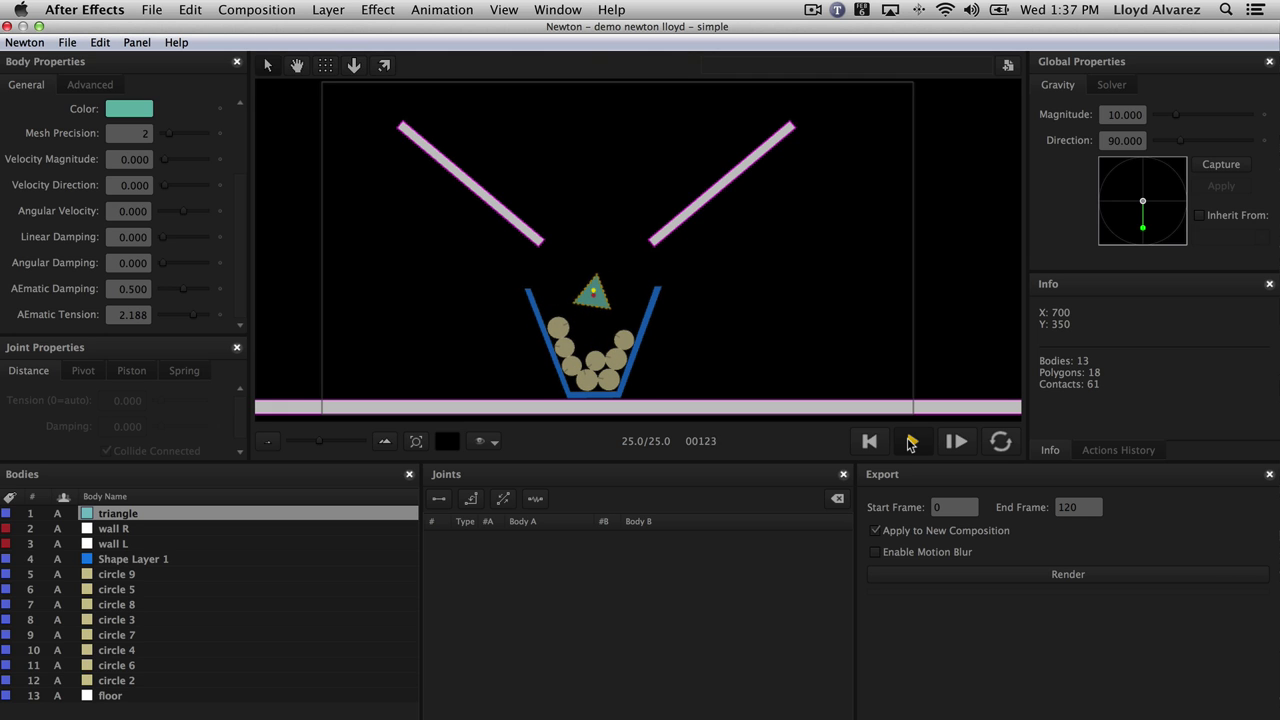
click(911, 443)
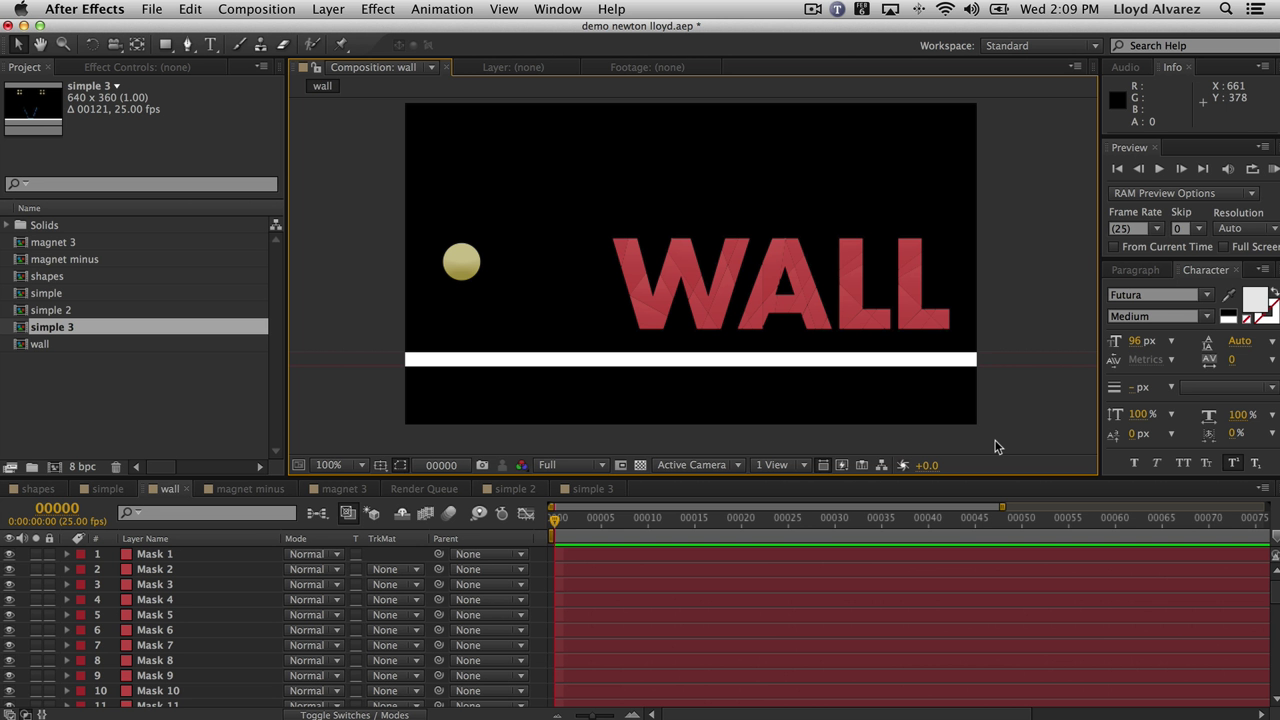
- Inspect the wall comp's layers: the gold circle and the Mask 1 to Mask 45 pieces
click(460, 264)
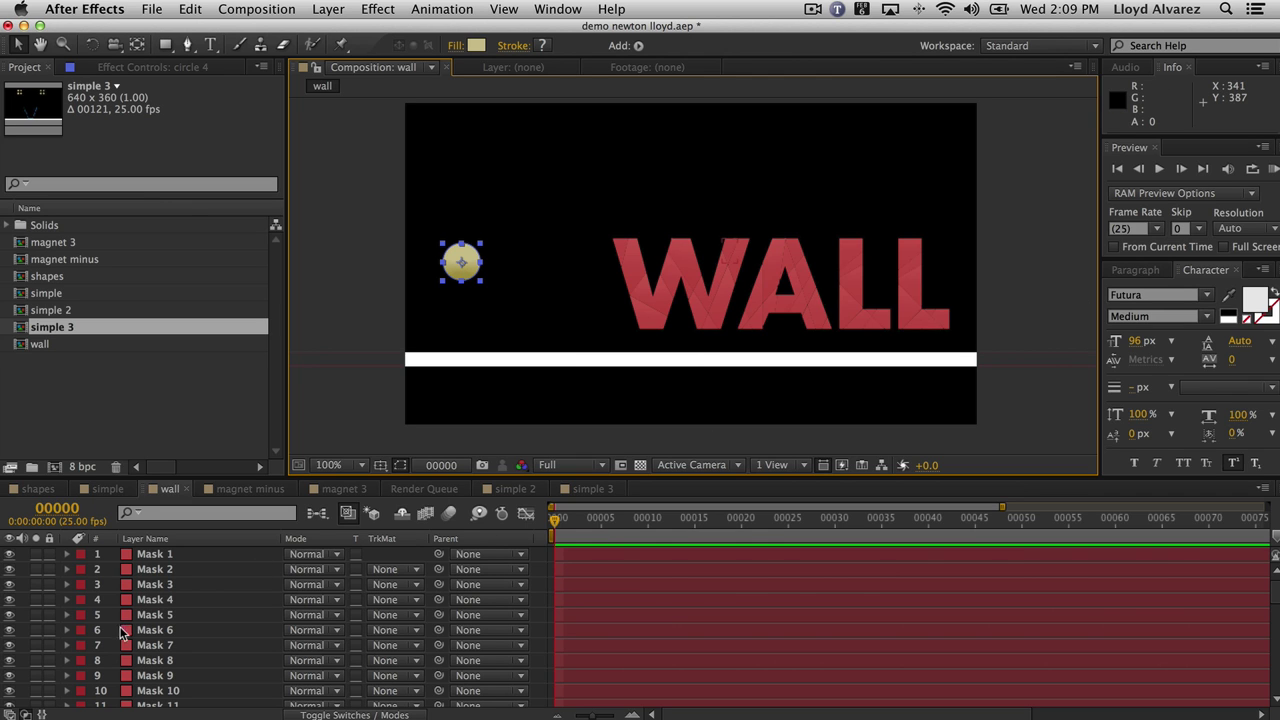
click(184, 558)
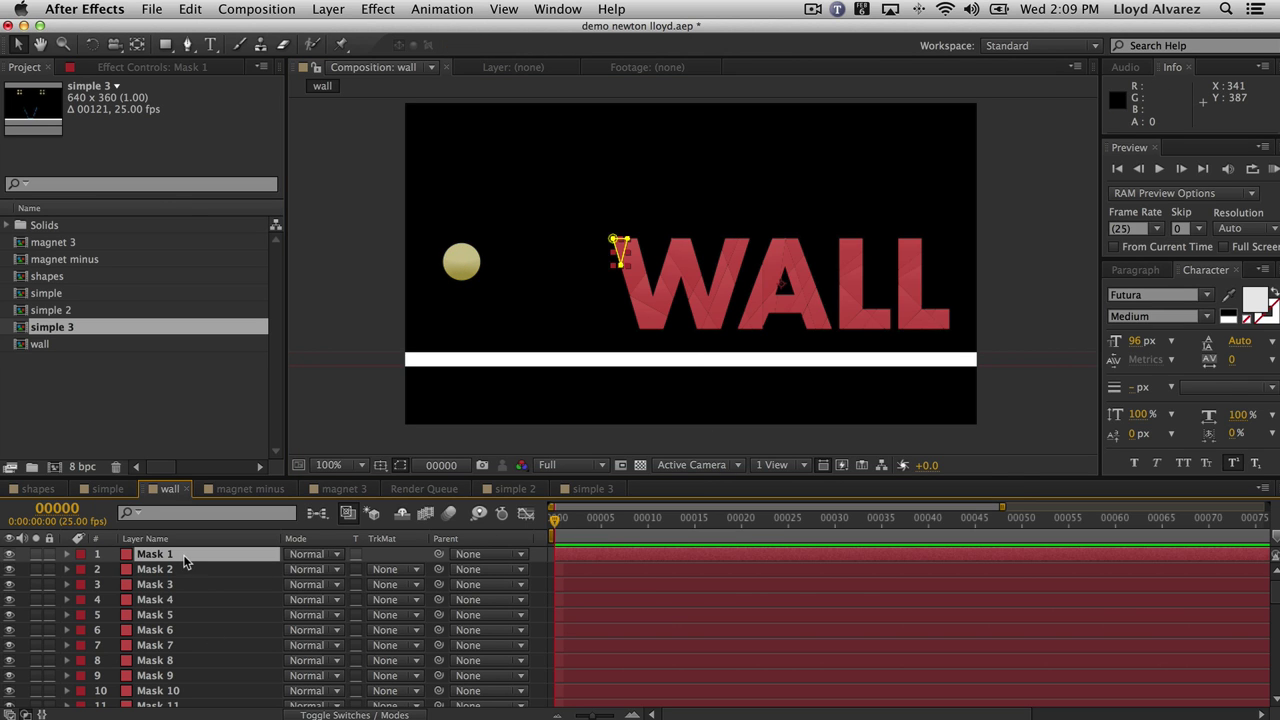
scroll(186, 573, down, 10)
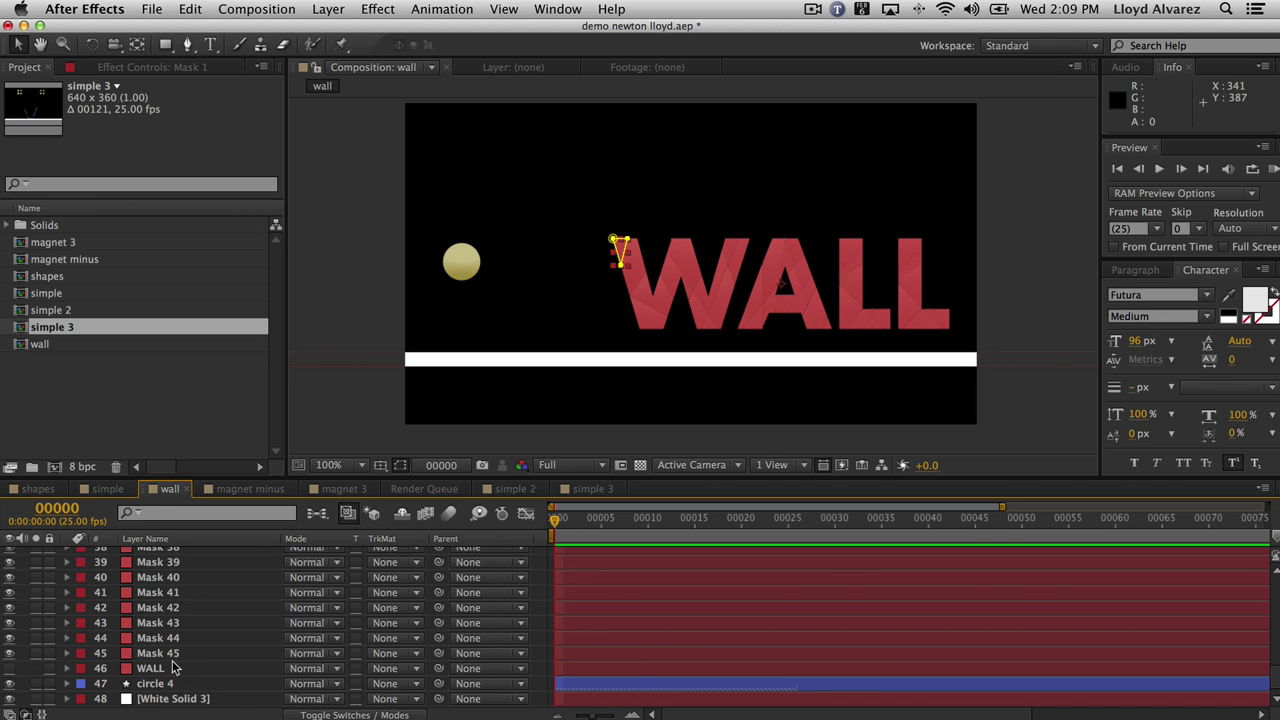
shift+click(170, 655)
click(168, 654)
key(super+Up)
key(super+Up)
key(super+Up)
key(super+Up)
key(super+Up)
key(super+Up)
key(super+Up)
key(super+Up)
key(super+Up)
key(super+Up)
key(super+Up)
key(super+Up)
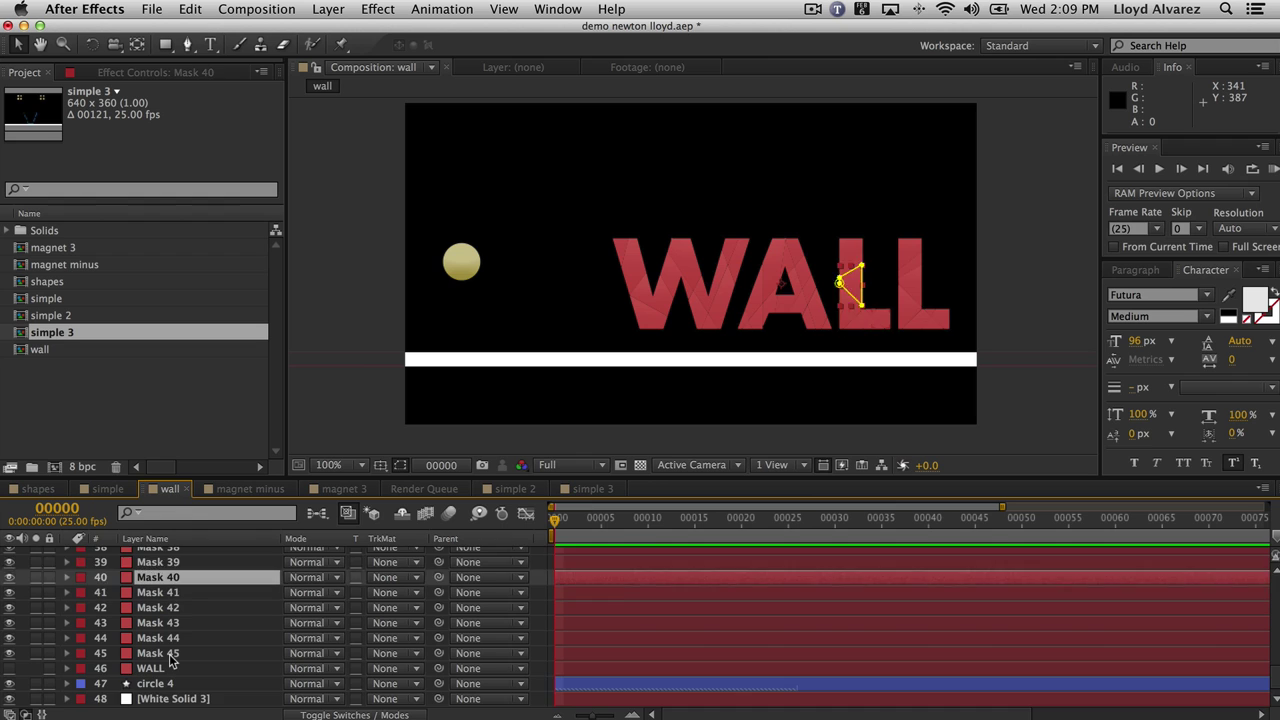
key(super+Up)
key(super+Up)
key(super+Up)
key(super+Up)
key(super+Up)
key(super+Up)
key(super+Up)
key(super+Up)
key(super+Up)
key(super+Up)
key(super+Up)
key(super+Up)
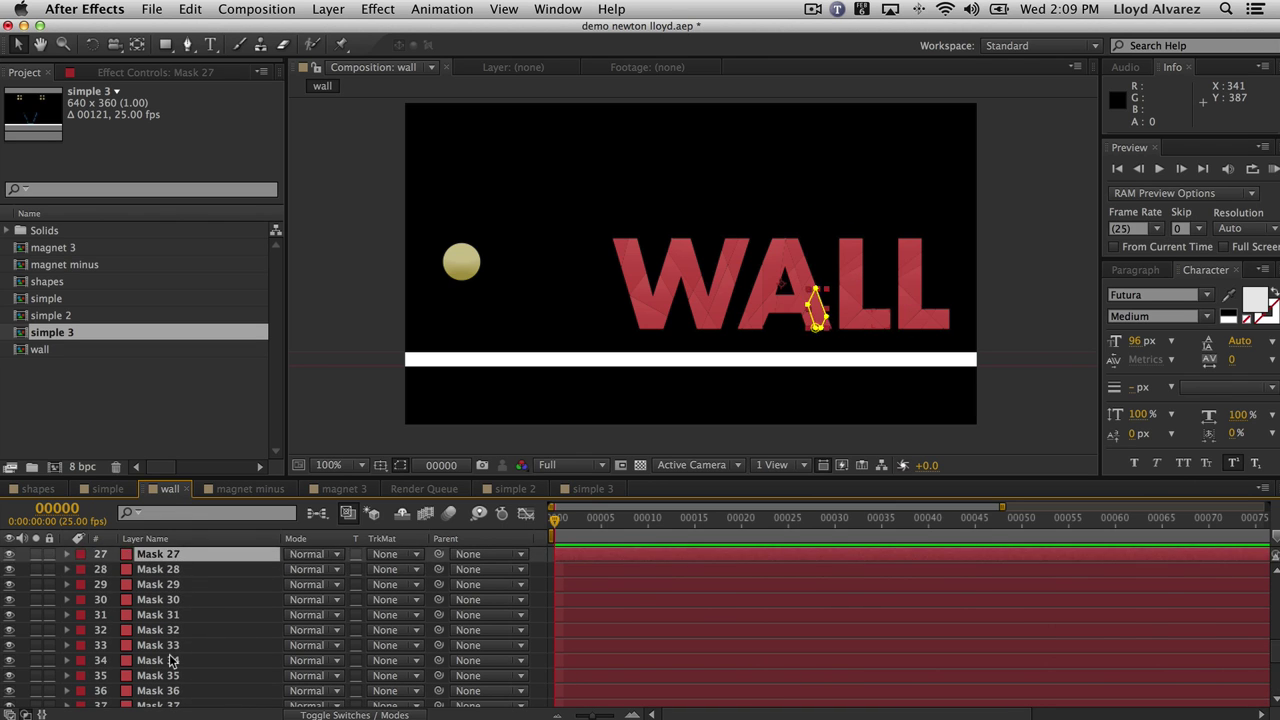
key(super+Up)
key(super+Up)
key(super+Up)
key(super+Up)
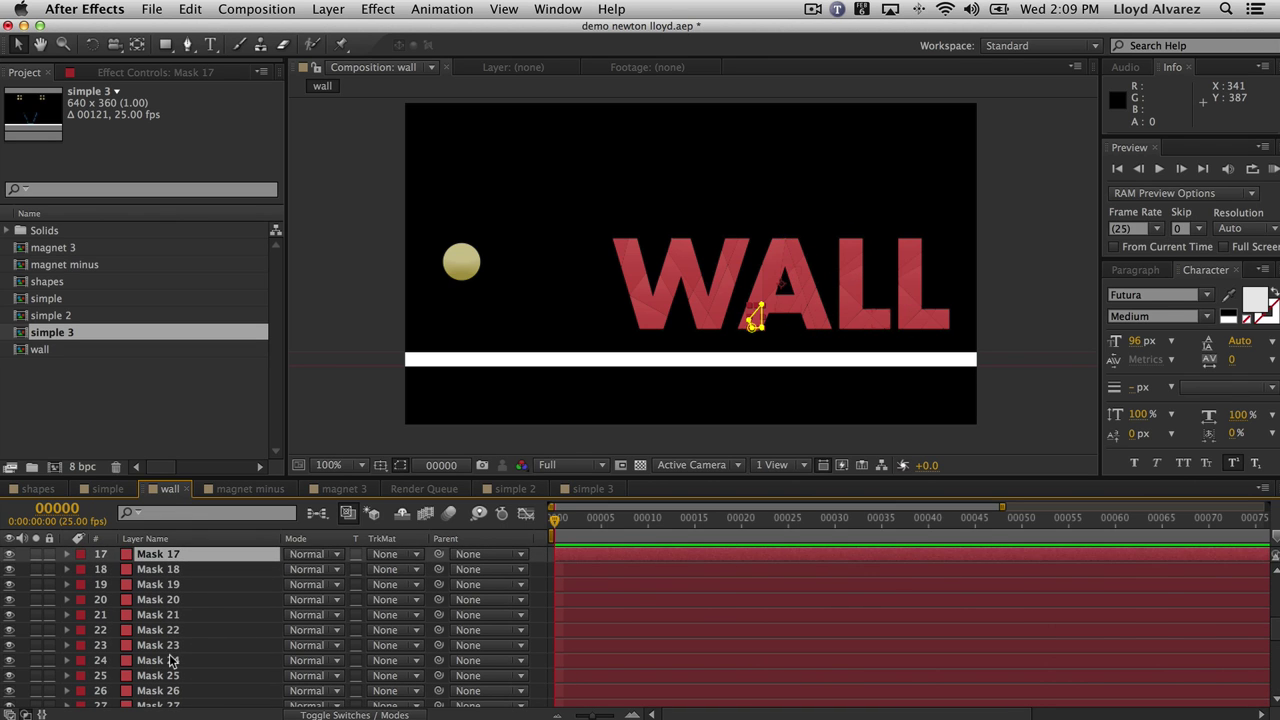
- Reselect the Mask 1 layer and open the wall composition in Newton 2
scroll(185, 594, up, 5)
click(180, 557)
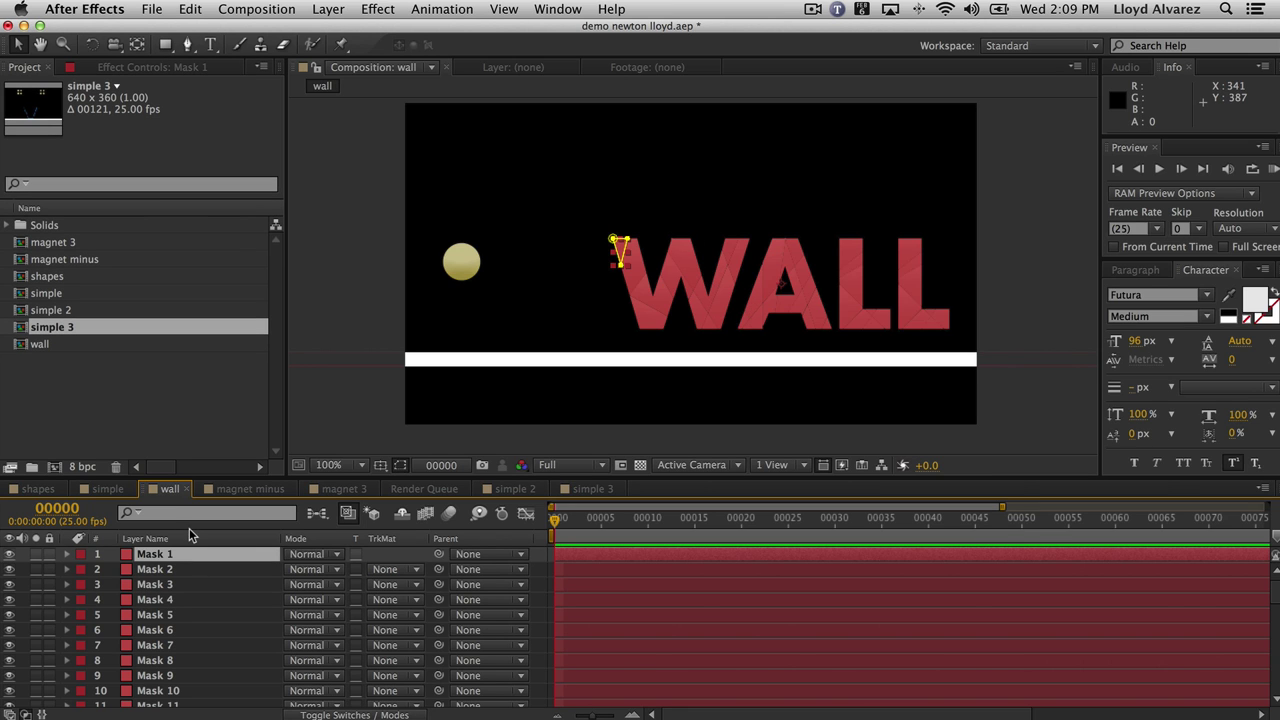
click(270, 9)
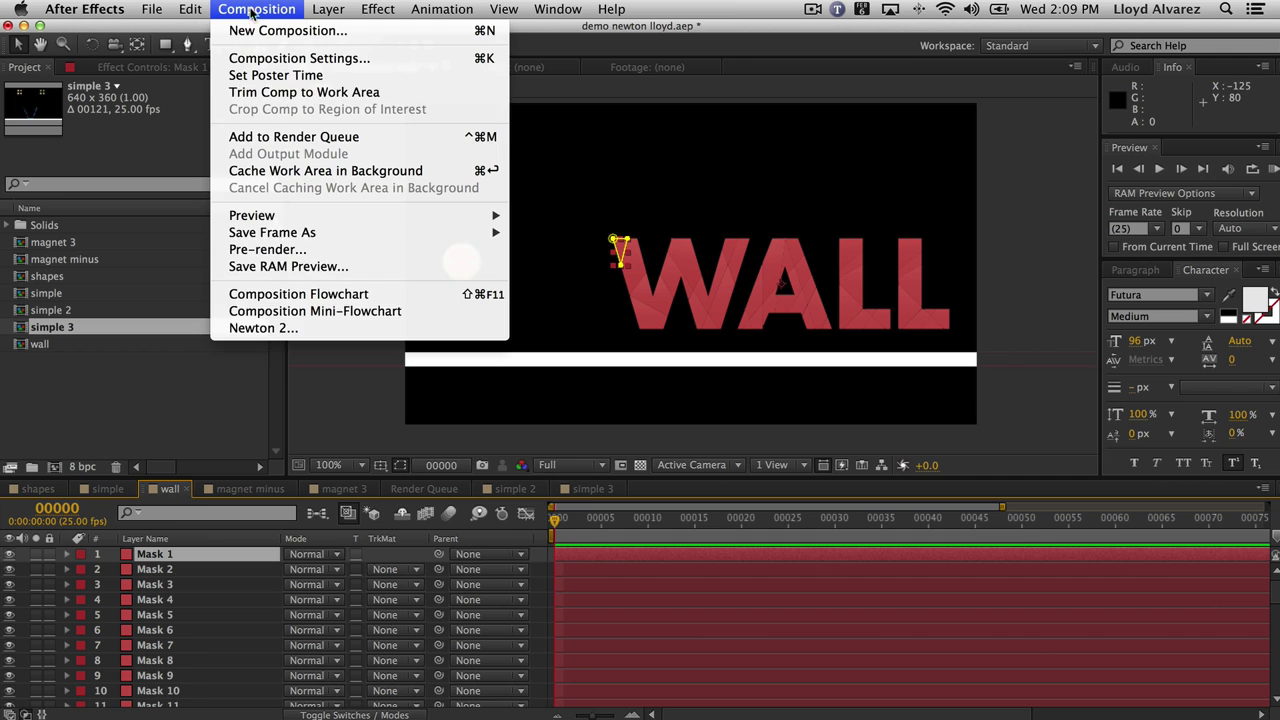
click(275, 335)
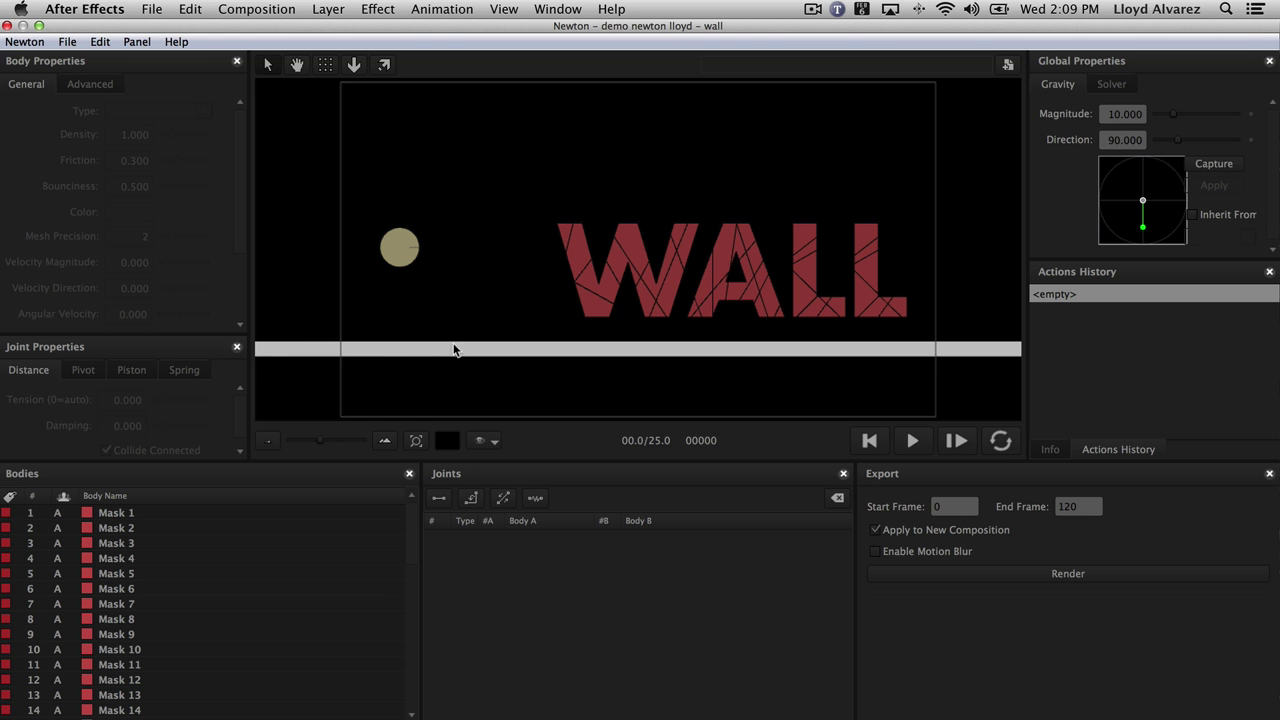
- Make the floor a Static body, test-run the simulation, and rewind to the start
click(466, 349)
key(s)
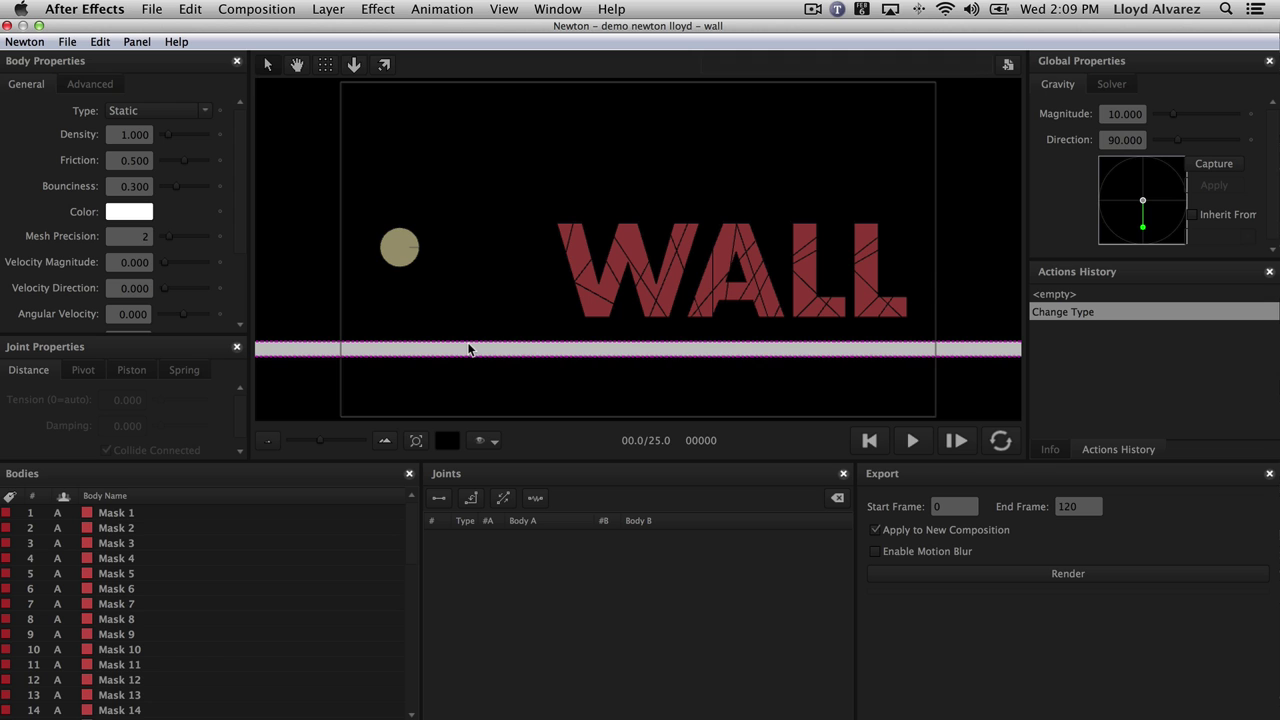
click(913, 441)
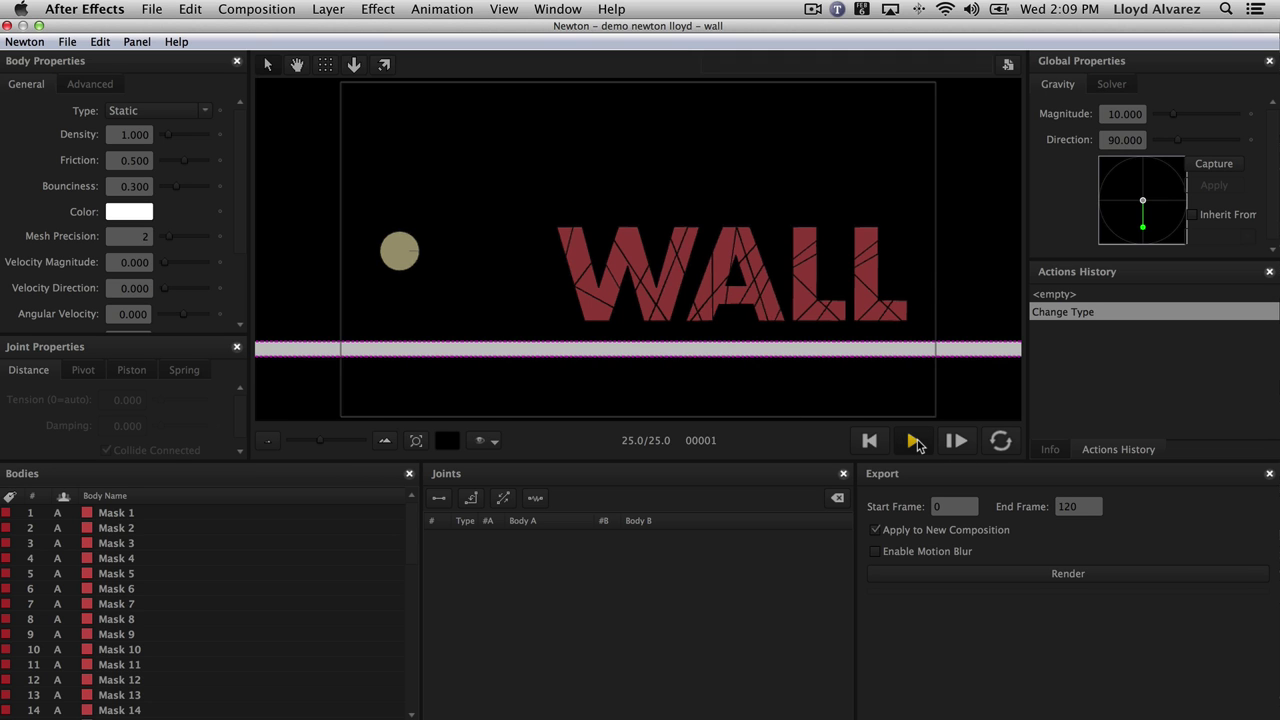
click(913, 441)
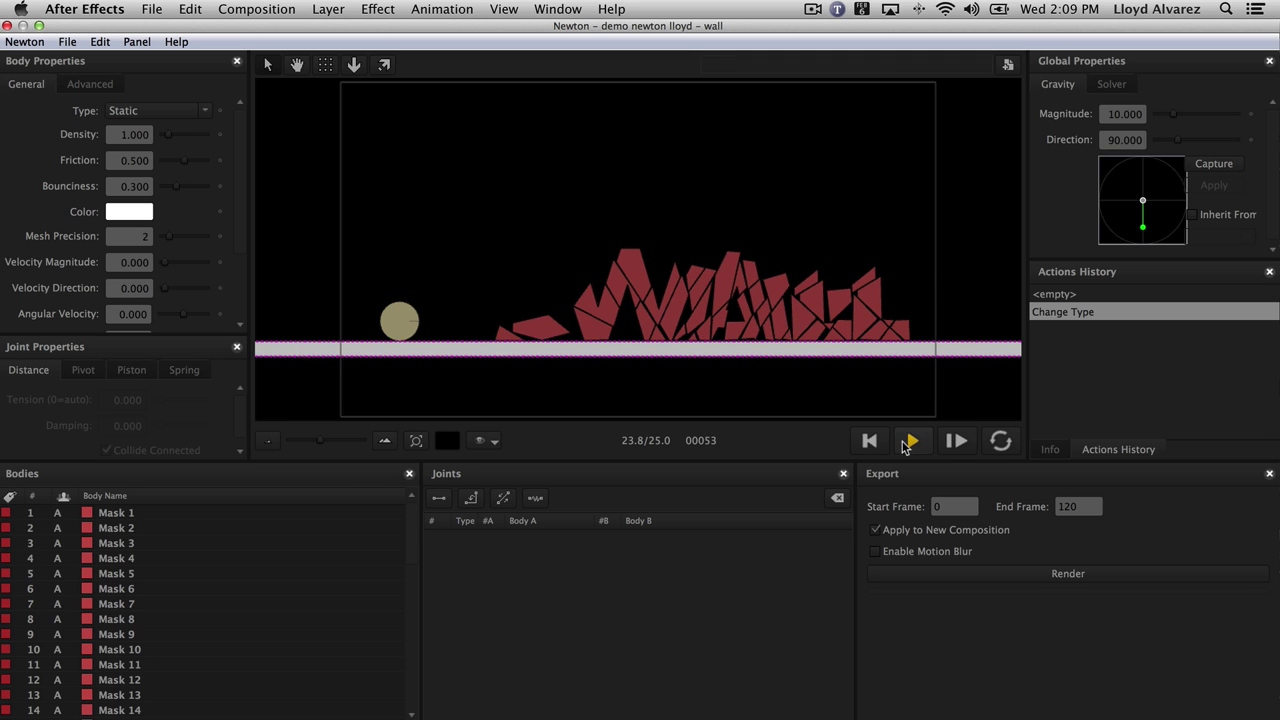
click(869, 440)
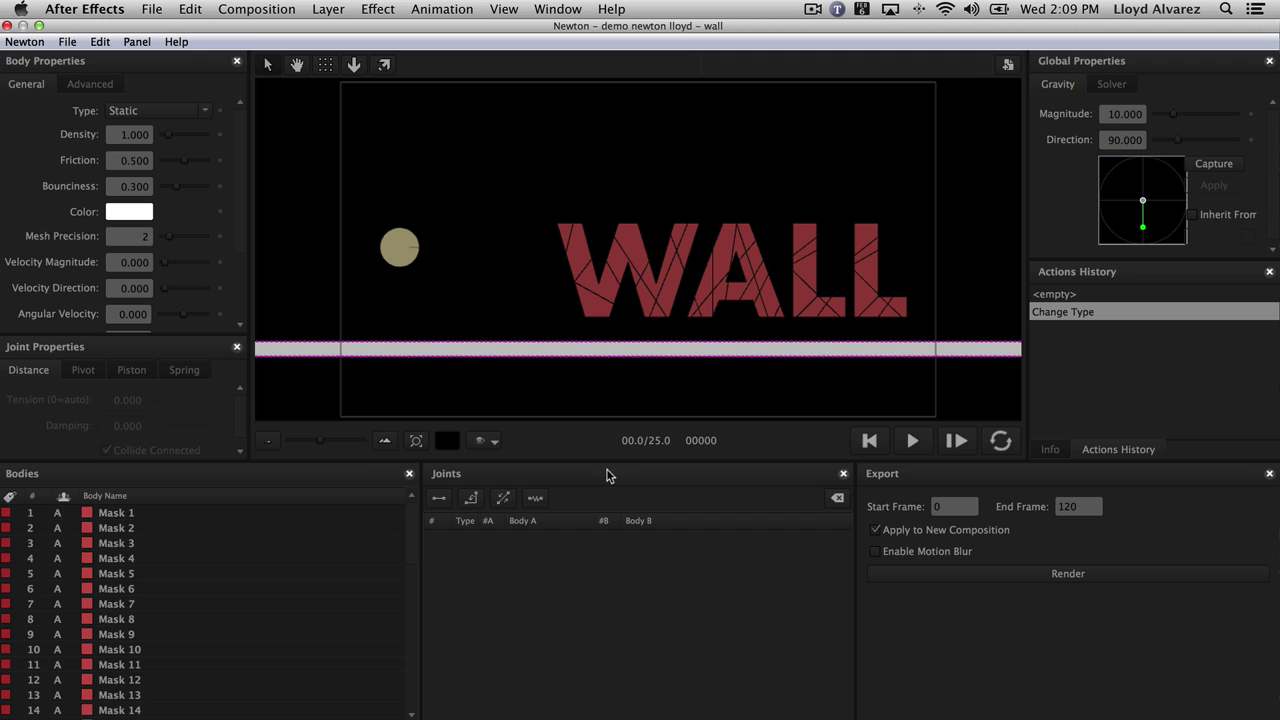
- Select all the Mask bodies, excluding circle 4, and show their body Type choices
click(136, 515)
scroll(151, 543, down, 10)
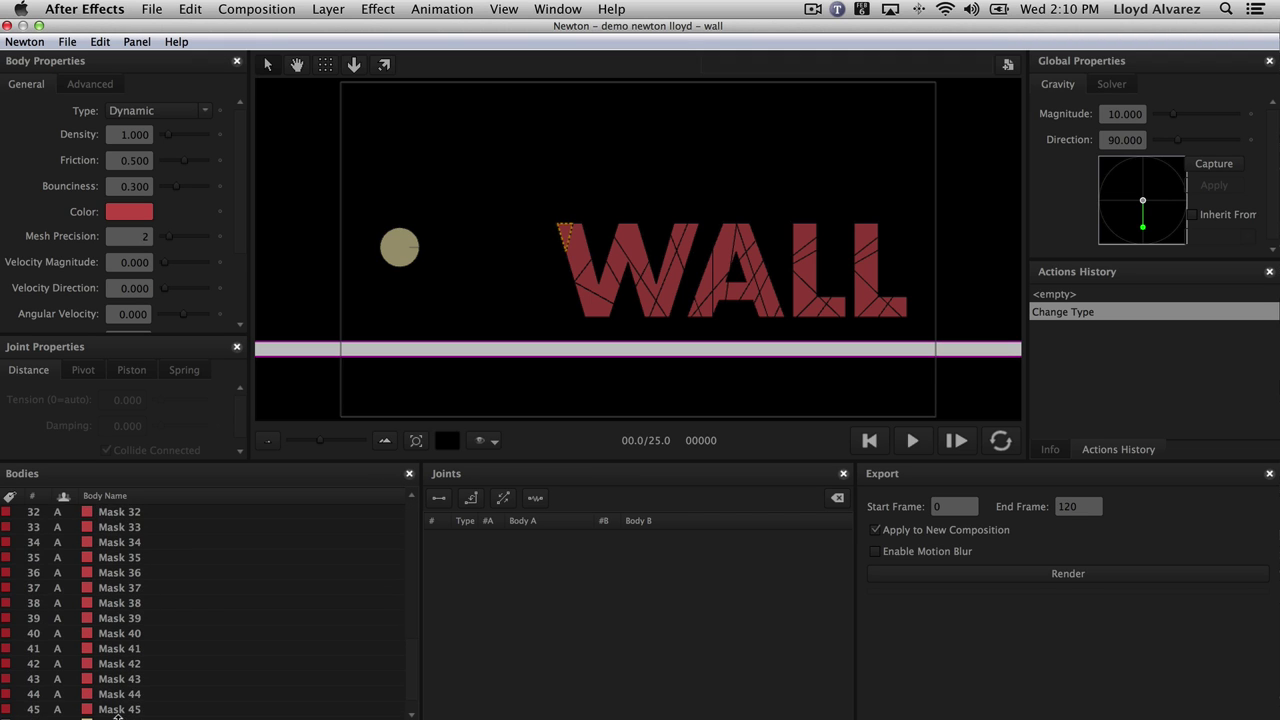
shift+click(118, 716)
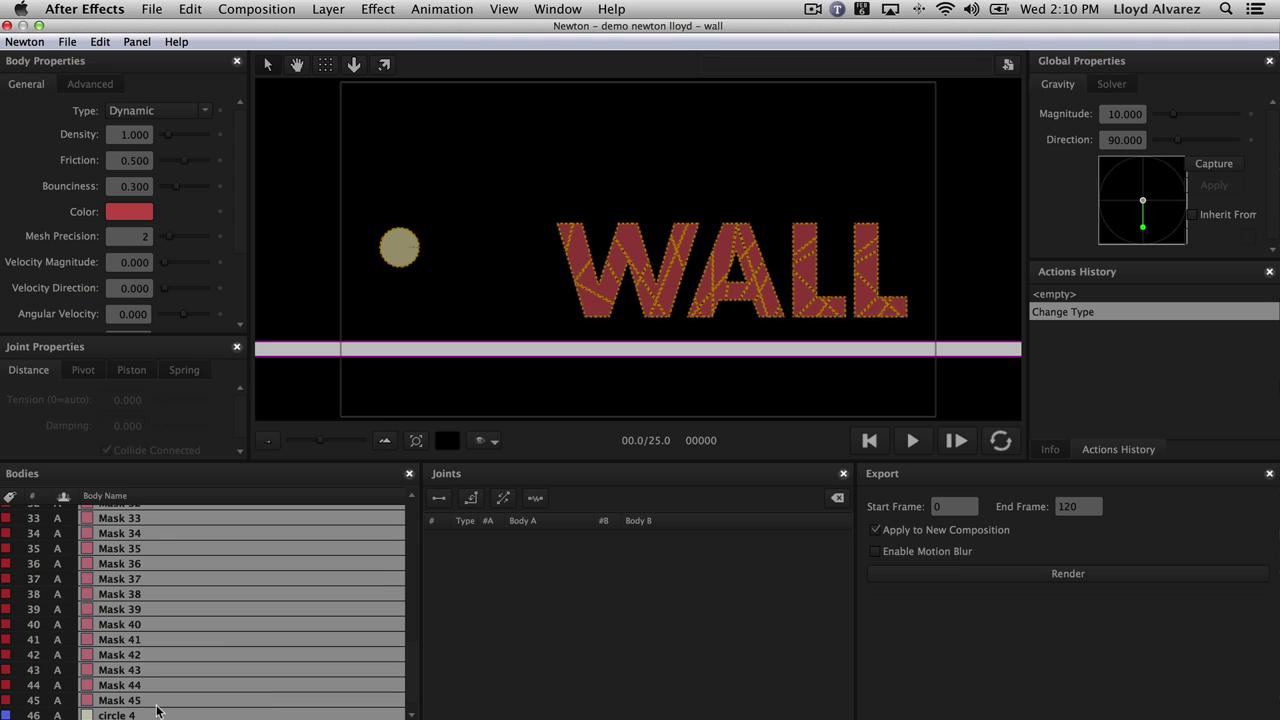
super+click(128, 716)
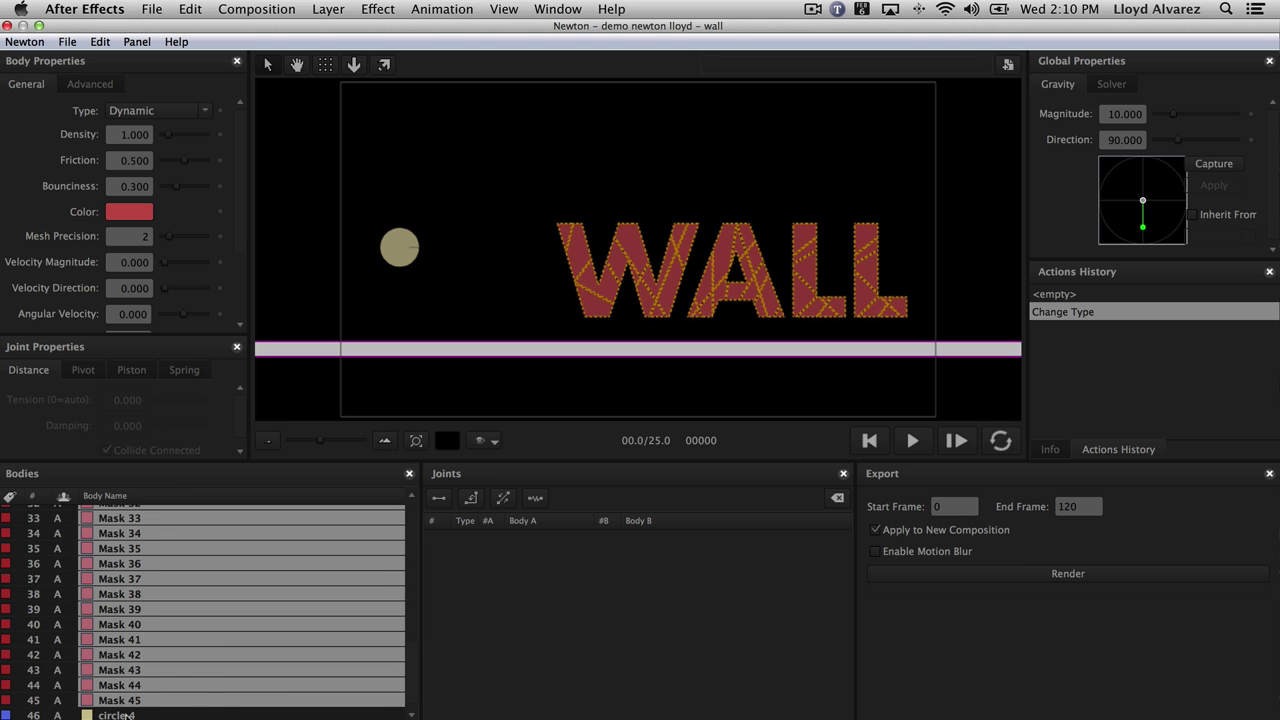
click(184, 120)
- Make the WALL letter pieces Dormant, then test-run and rewind the simulation
click(133, 163)
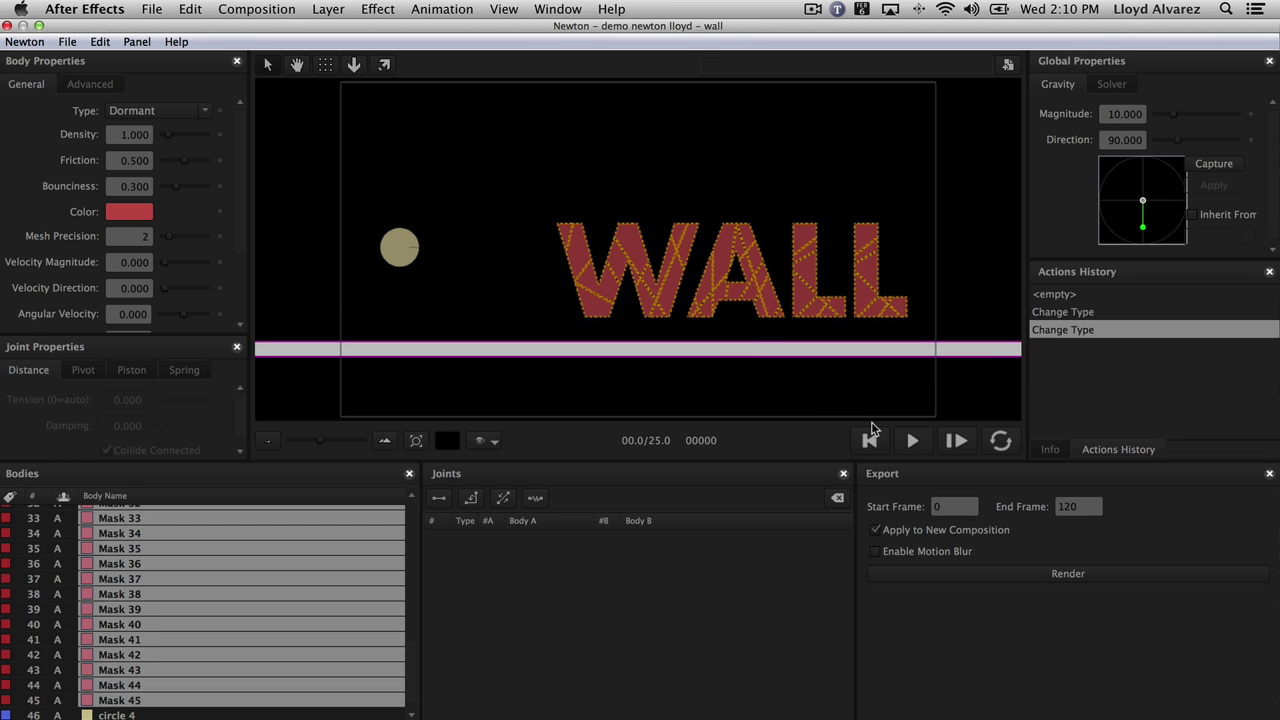
click(913, 441)
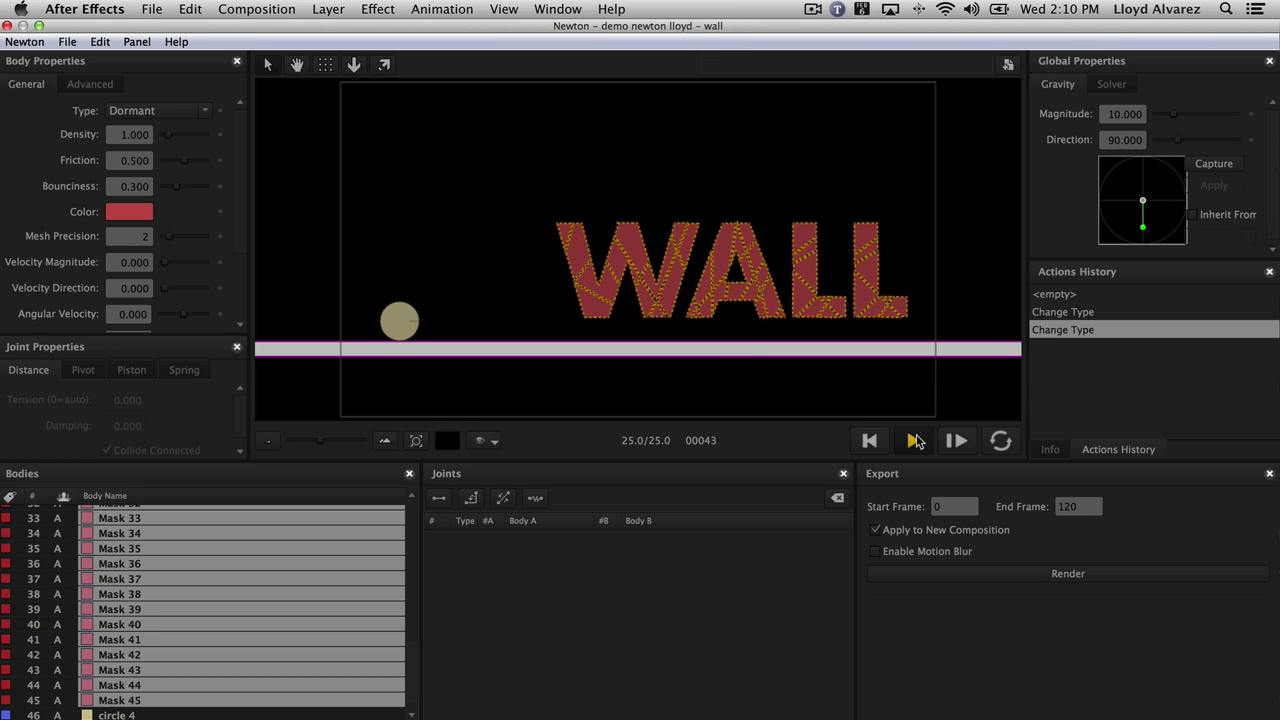
click(913, 441)
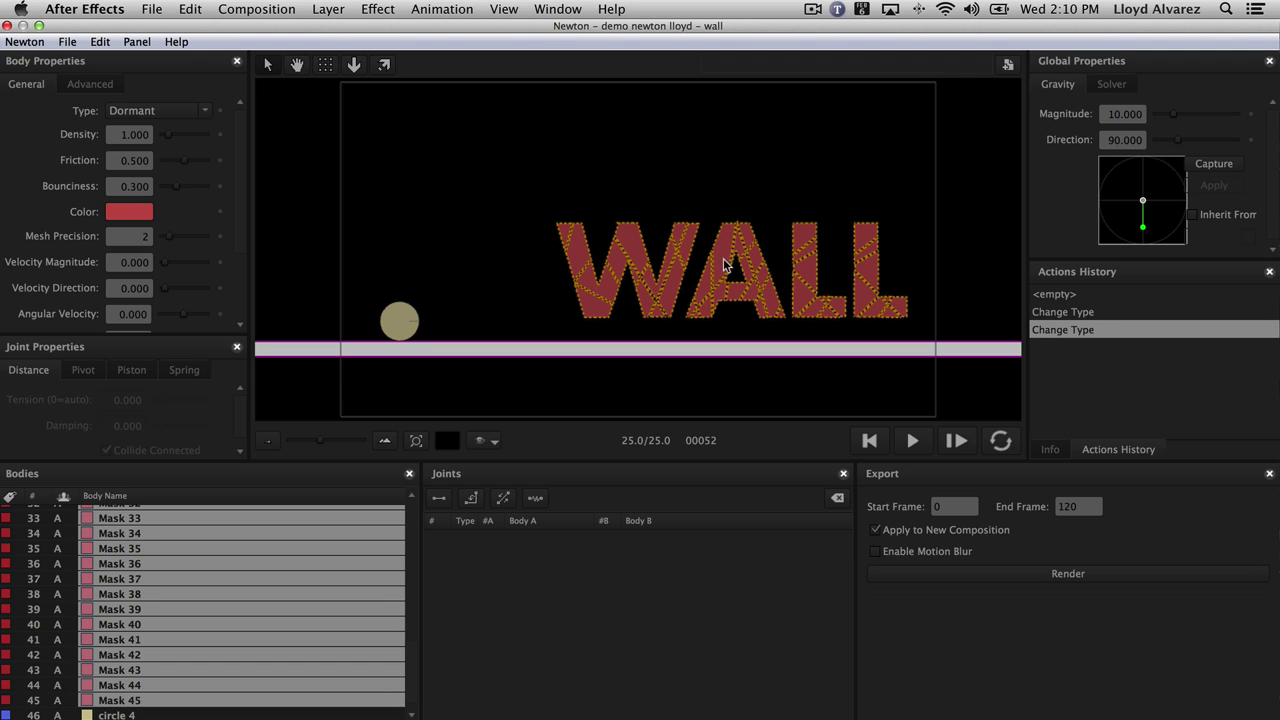
click(869, 440)
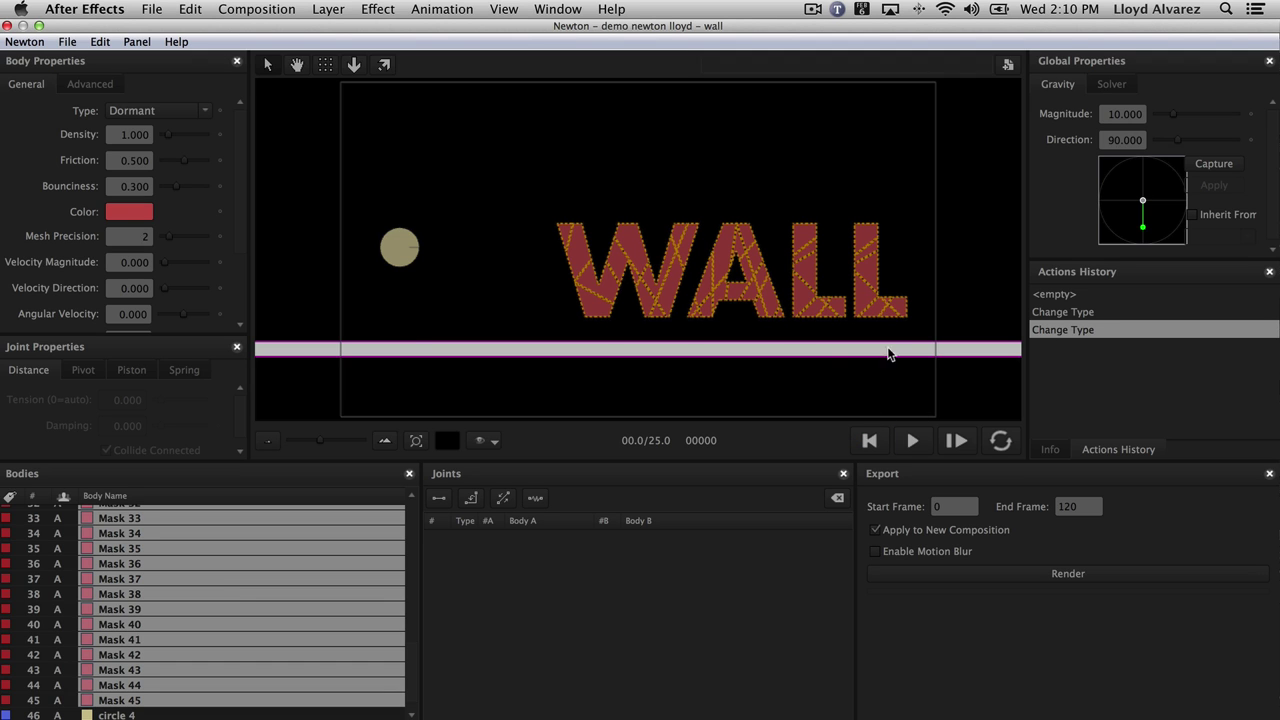
- Select the circle body and pick the Velocity Tool
click(400, 247)
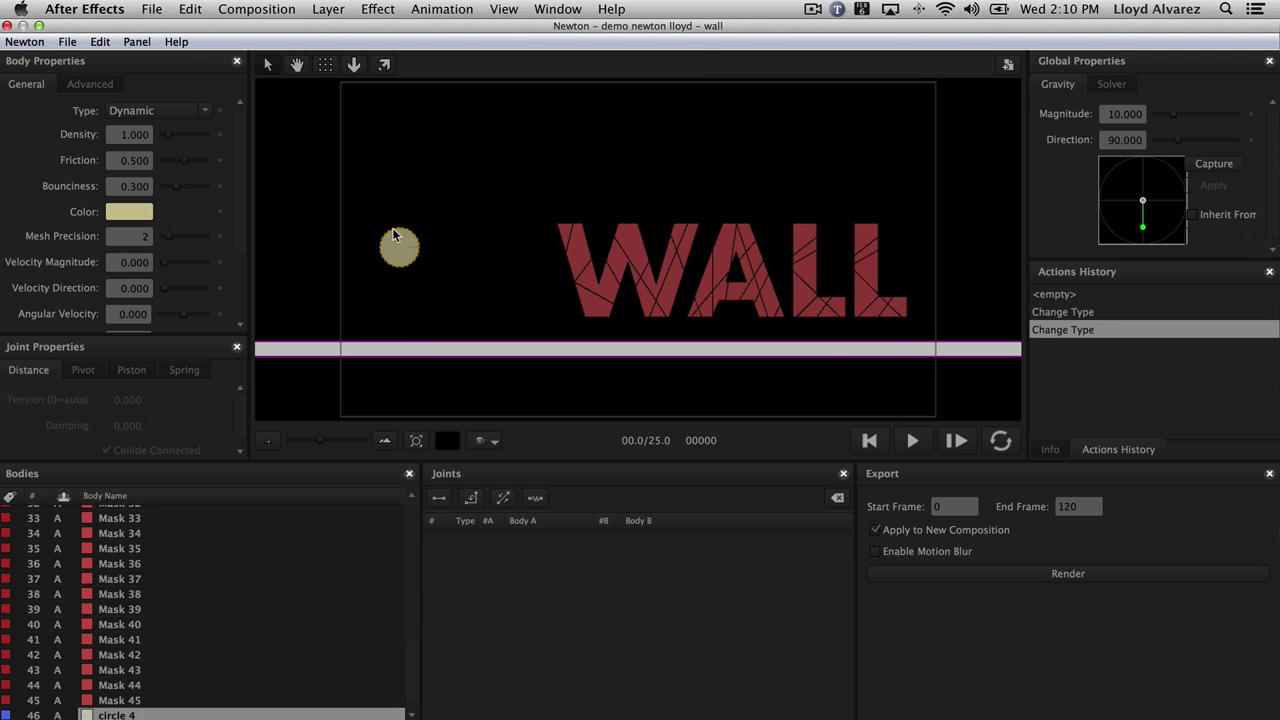
click(384, 66)
click(384, 64)
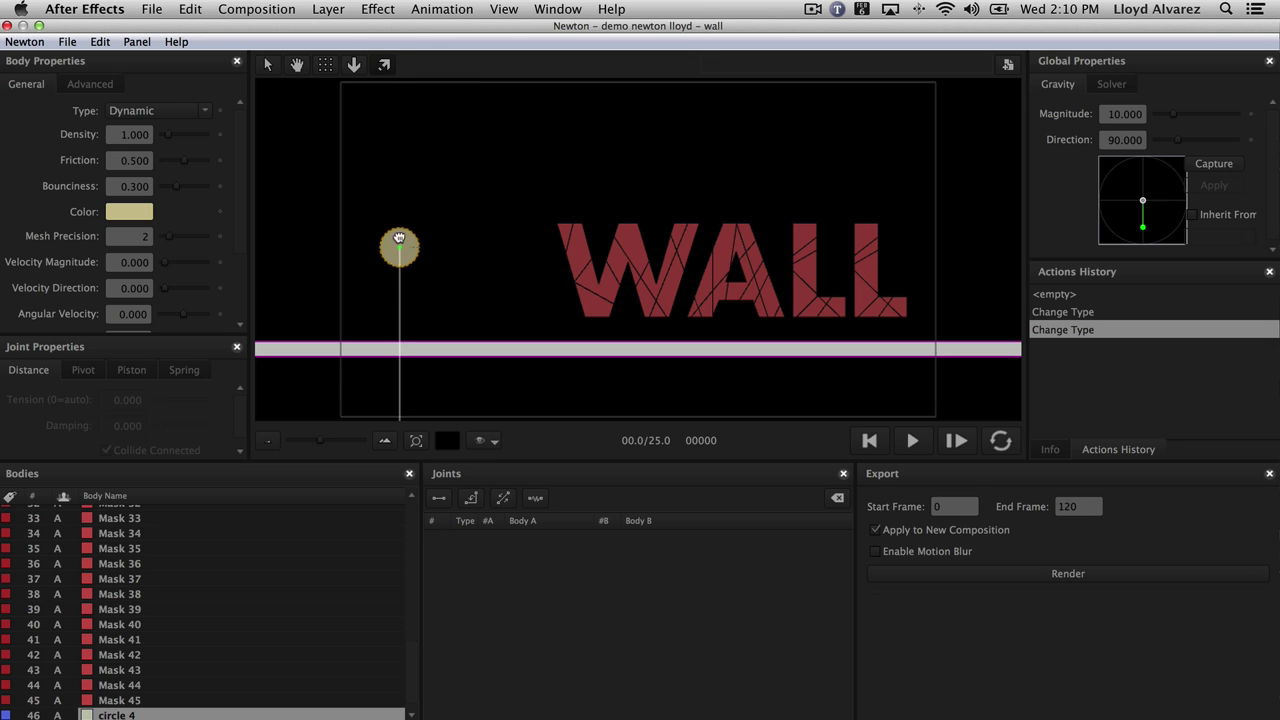
- Give circle 4 a launch velocity of 6.778 at 331.567 toward WALL, then rewind and replay
mouse_move(401, 250)
mouse_down()
mouse_move(449, 206)
mouse_move(480, 220)
mouse_move(485, 242)
mouse_move(420, 229)
mouse_move(429, 200)
mouse_move(423, 209)
mouse_move(448, 208)
mouse_up()
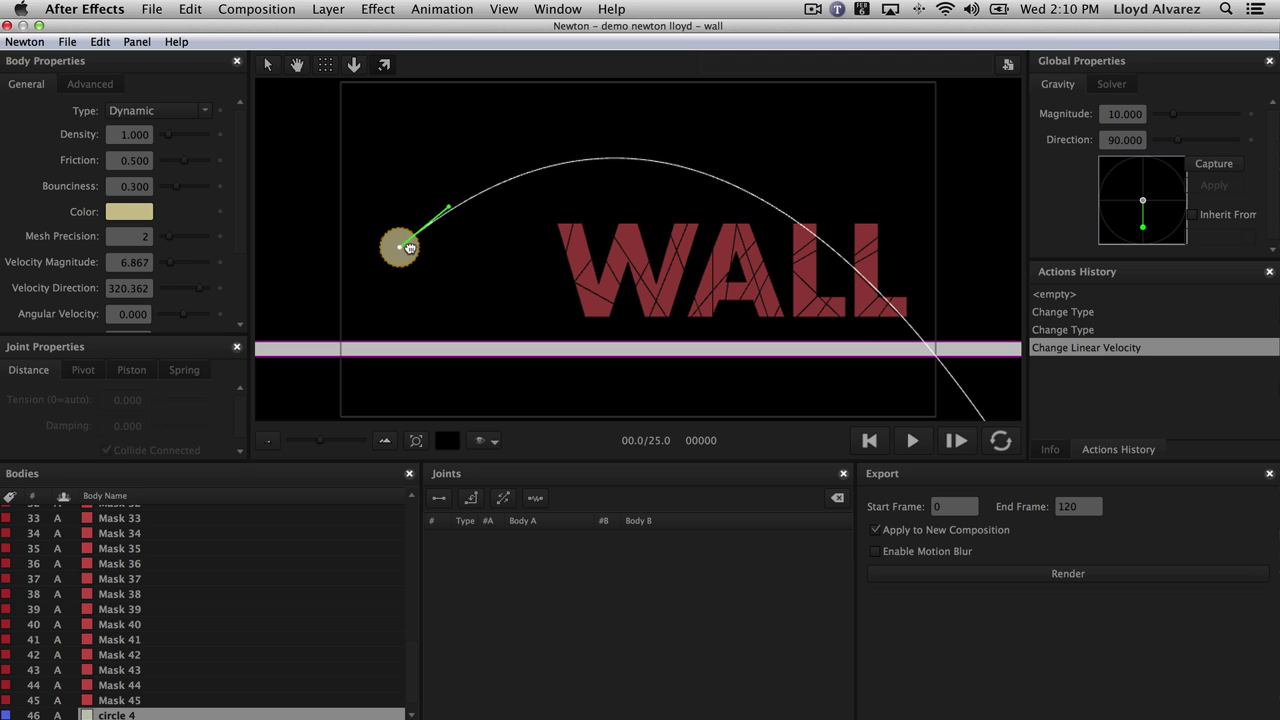
drag(448, 207, 456, 216)
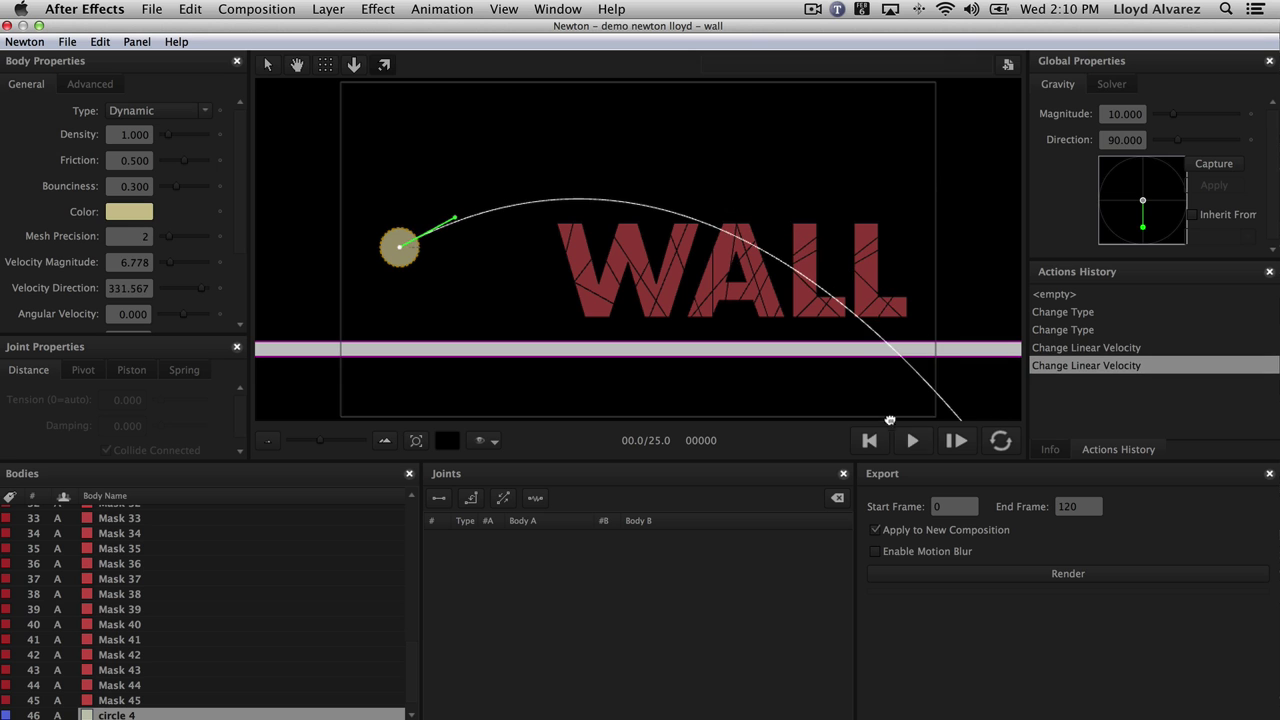
click(911, 441)
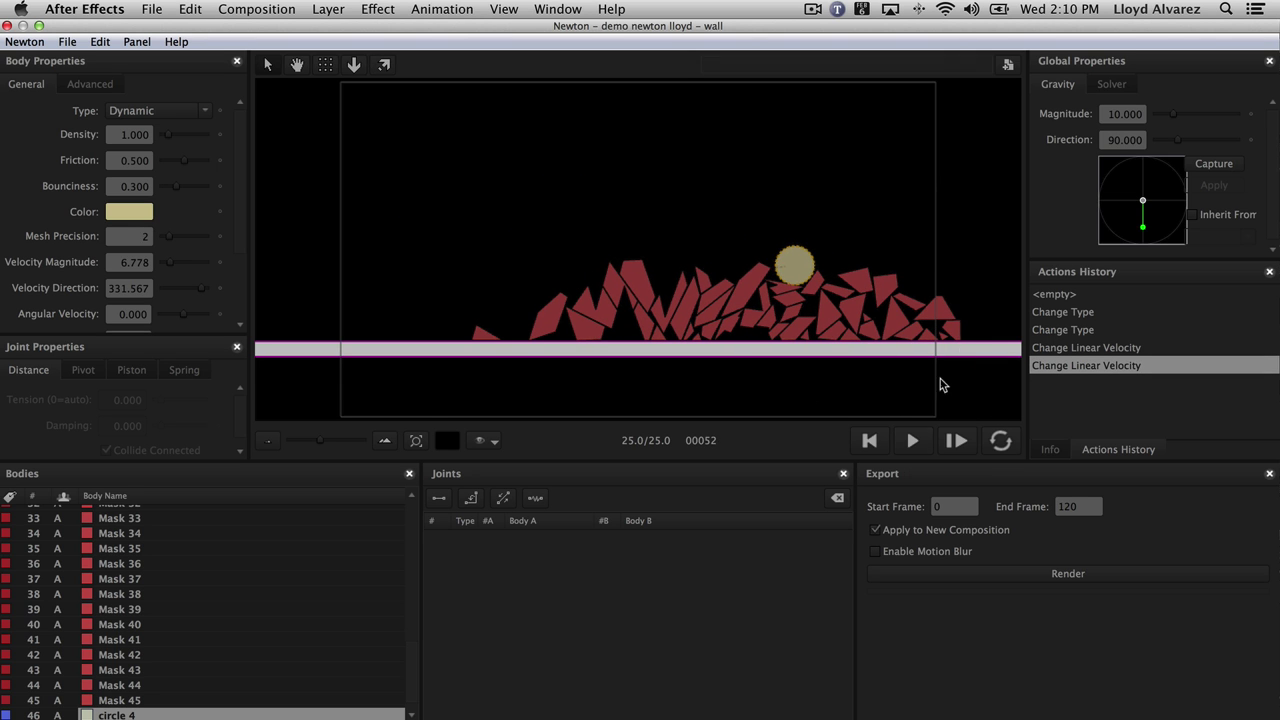
click(869, 441)
click(900, 441)
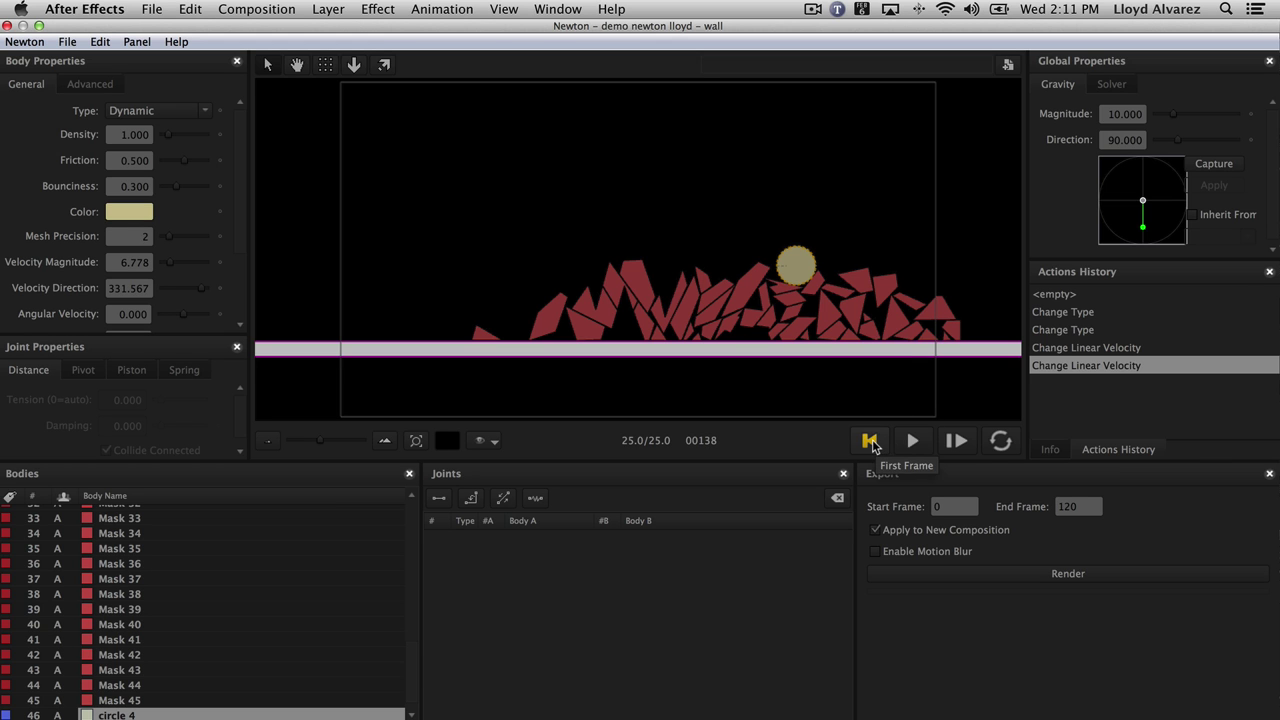
- Replay the simulation twice from the first frame to watch the ball shatter WALL
click(871, 443)
click(910, 442)
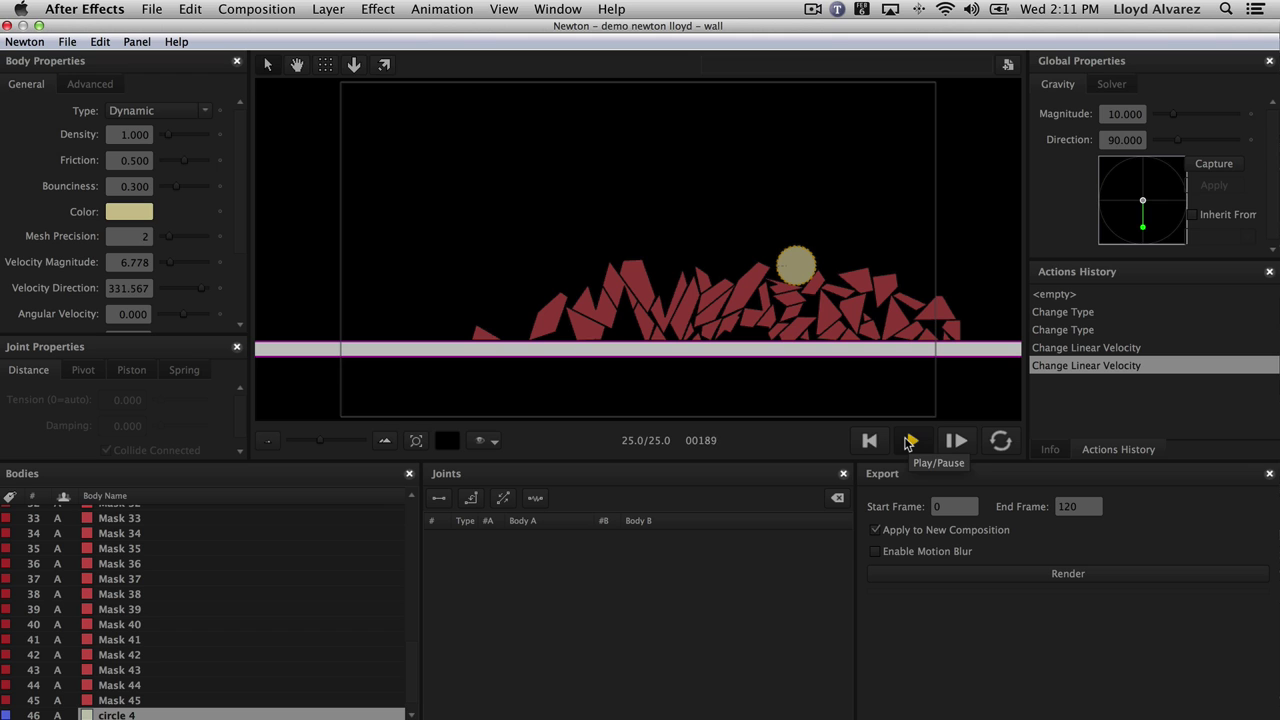
click(869, 440)
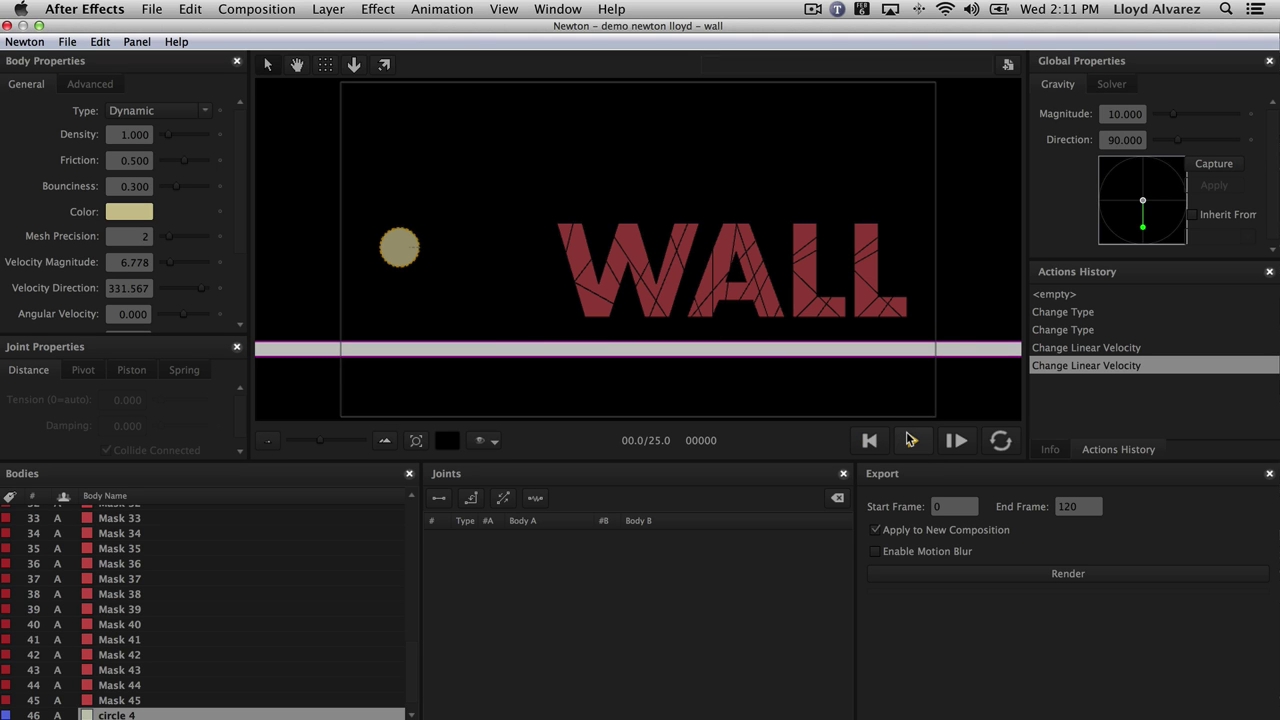
click(910, 440)
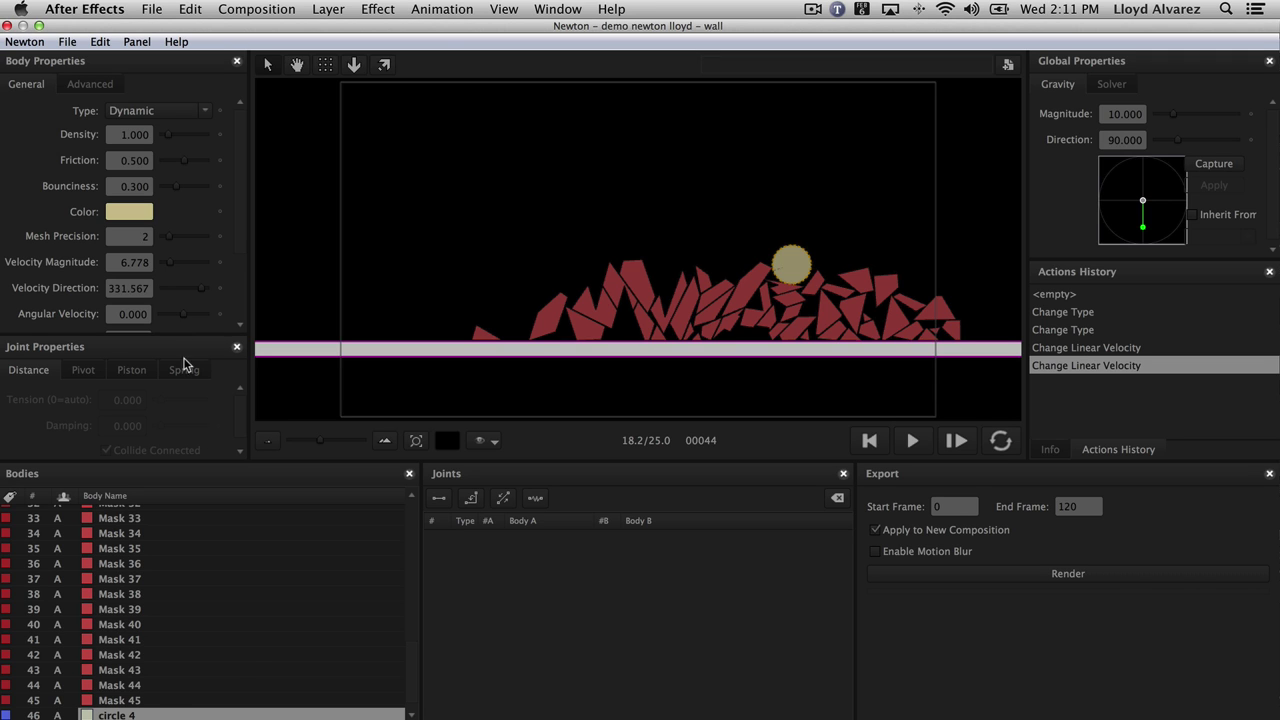
- Rewind to frame 0, select all the WALL mask bodies, and open their Color picker
click(137, 700)
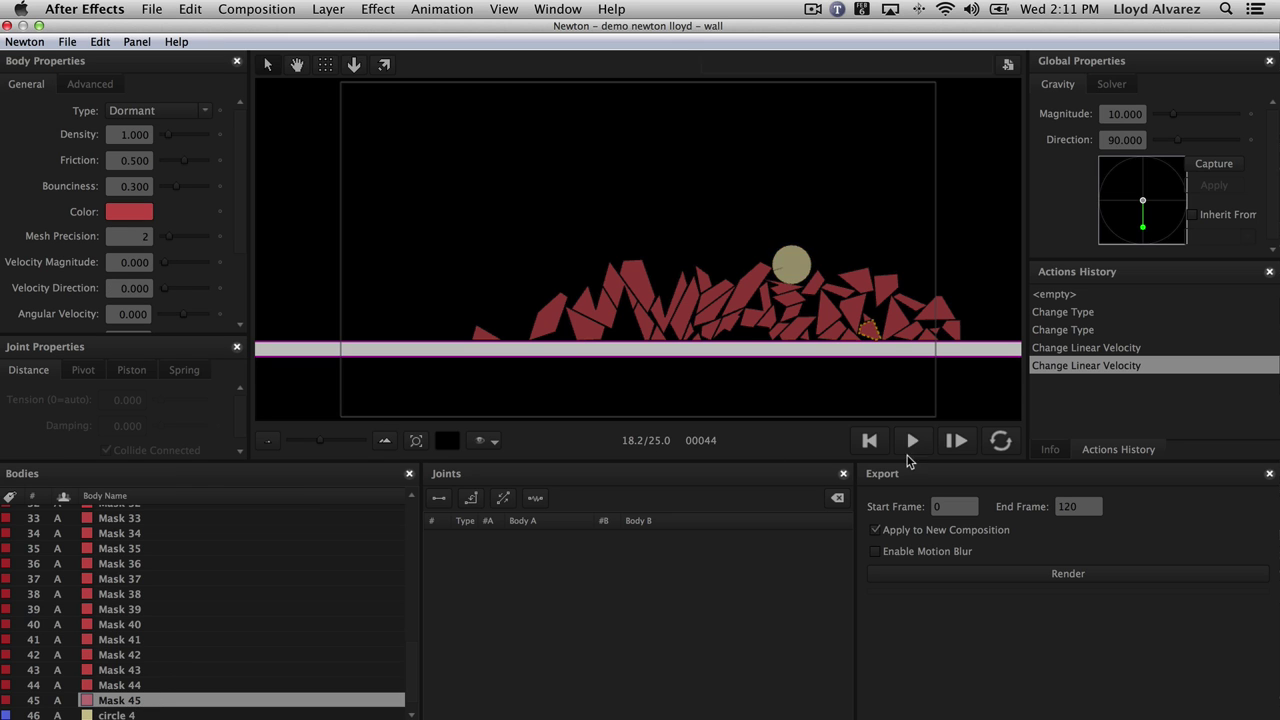
click(869, 440)
scroll(80, 595, up, 5)
scroll(118, 555, up, 3)
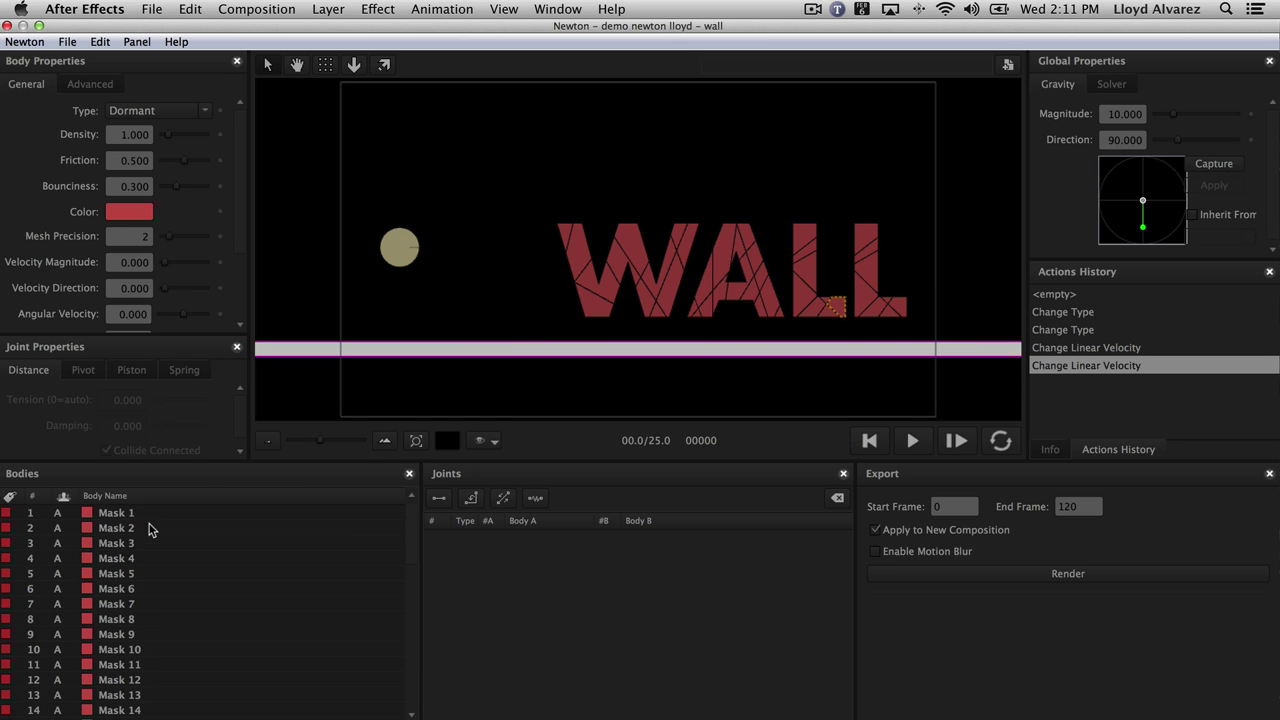
shift+click(128, 515)
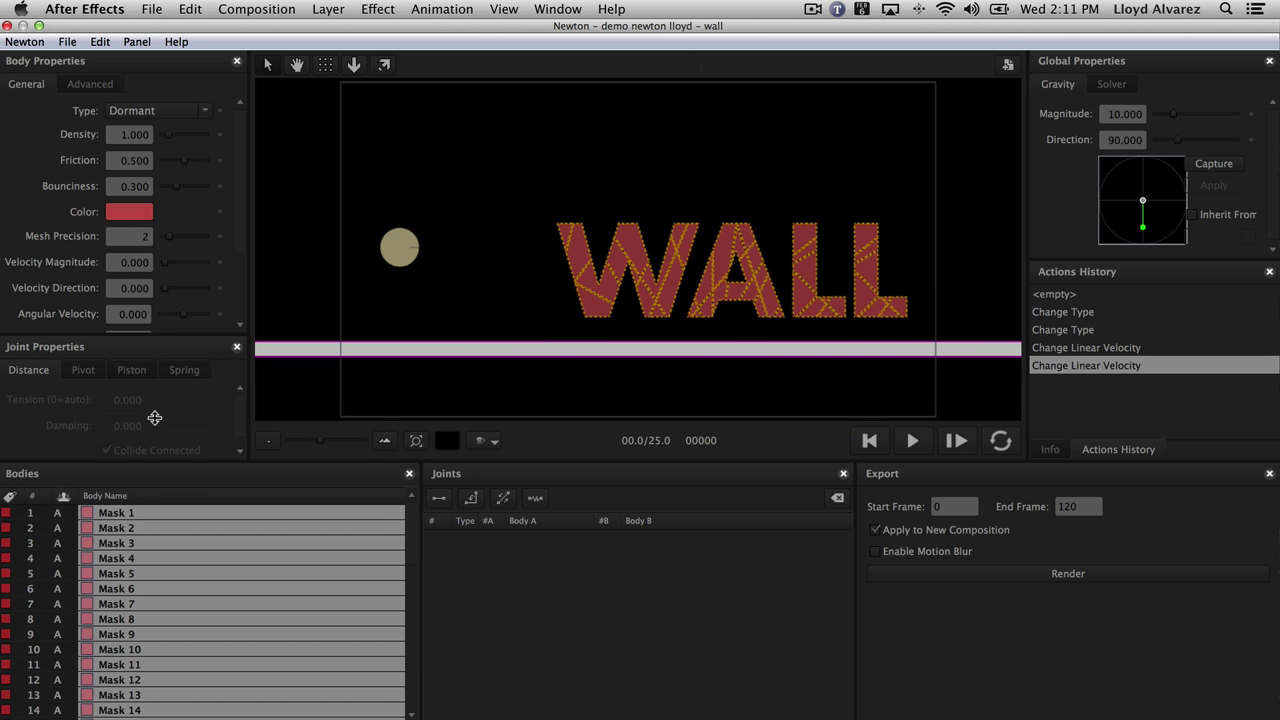
click(122, 212)
- Colour all the WALL pieces blue and deselect the bodies
click(471, 282)
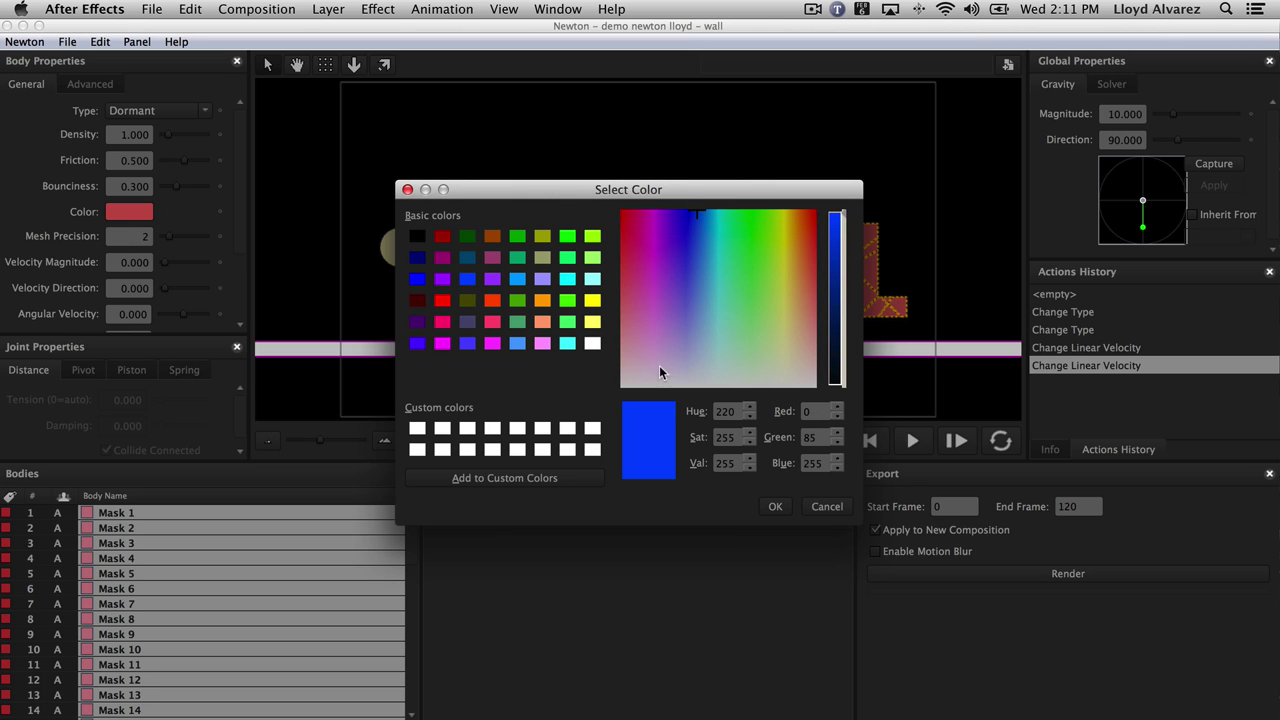
click(777, 508)
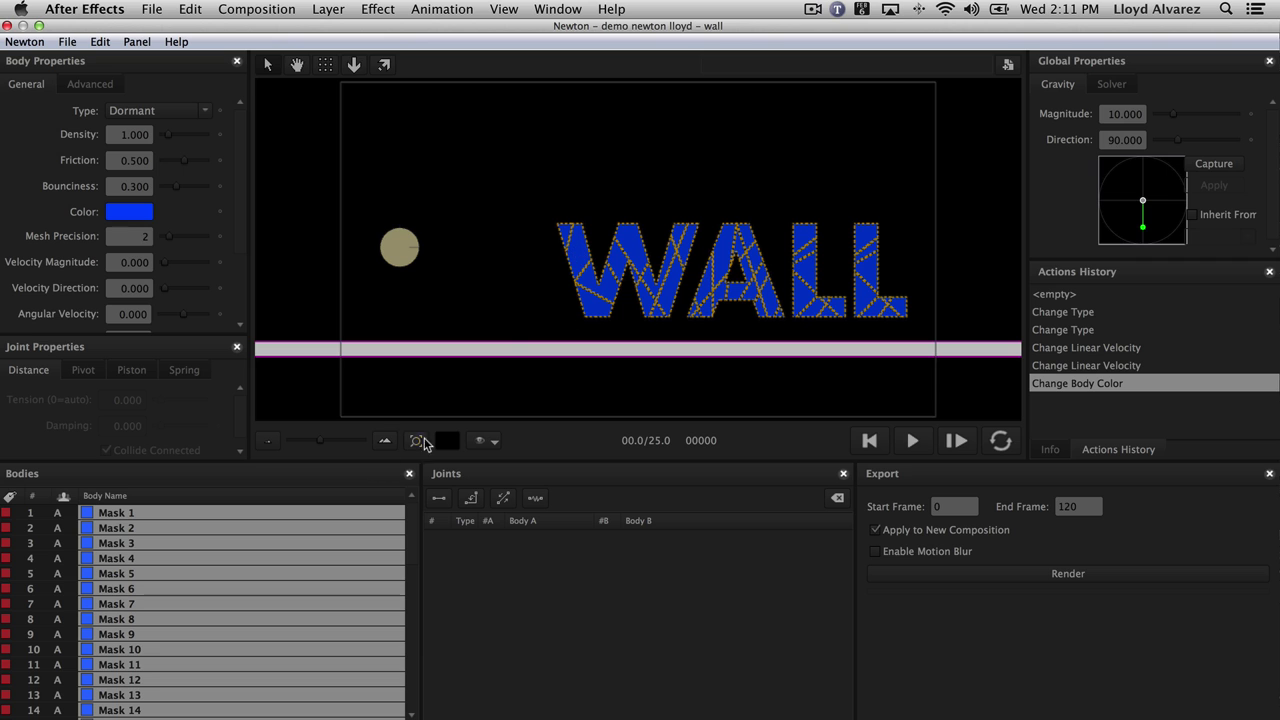
click(516, 318)
- Select the W pieces Mask 1, 2, 3 and 8 in the viewer
click(583, 244)
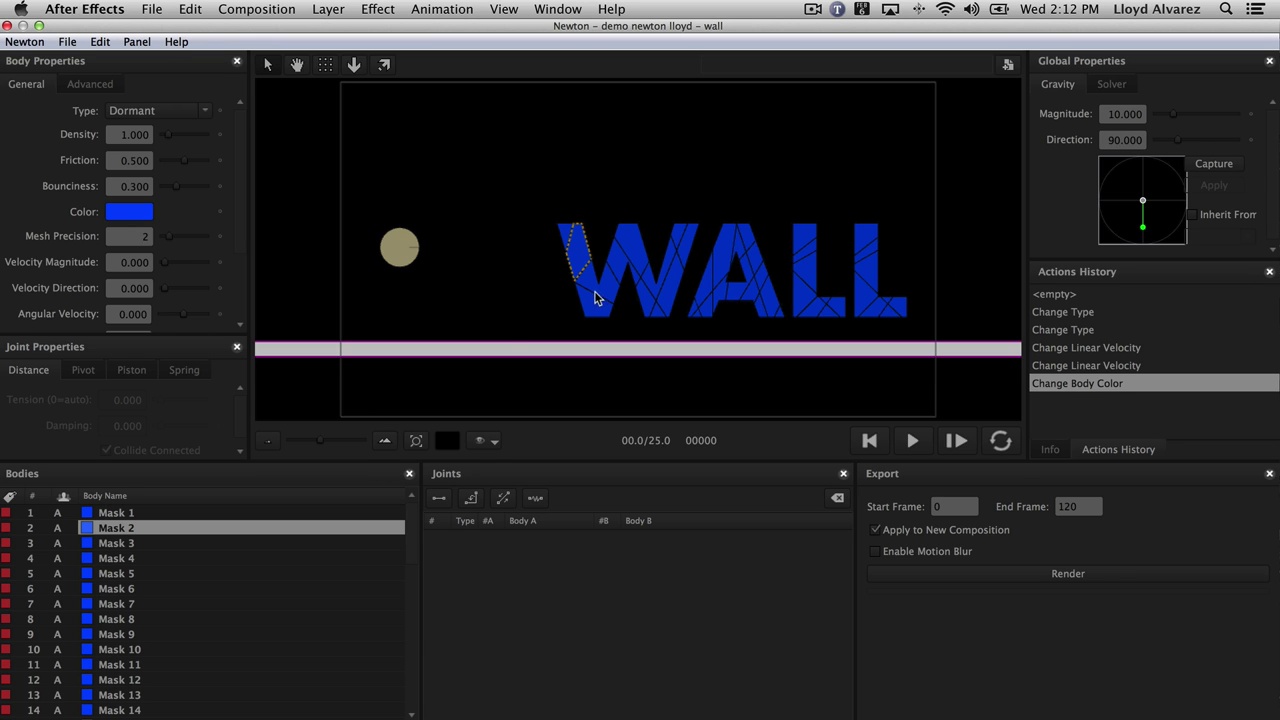
shift+click(601, 285)
shift+click(626, 250)
shift+click(650, 279)
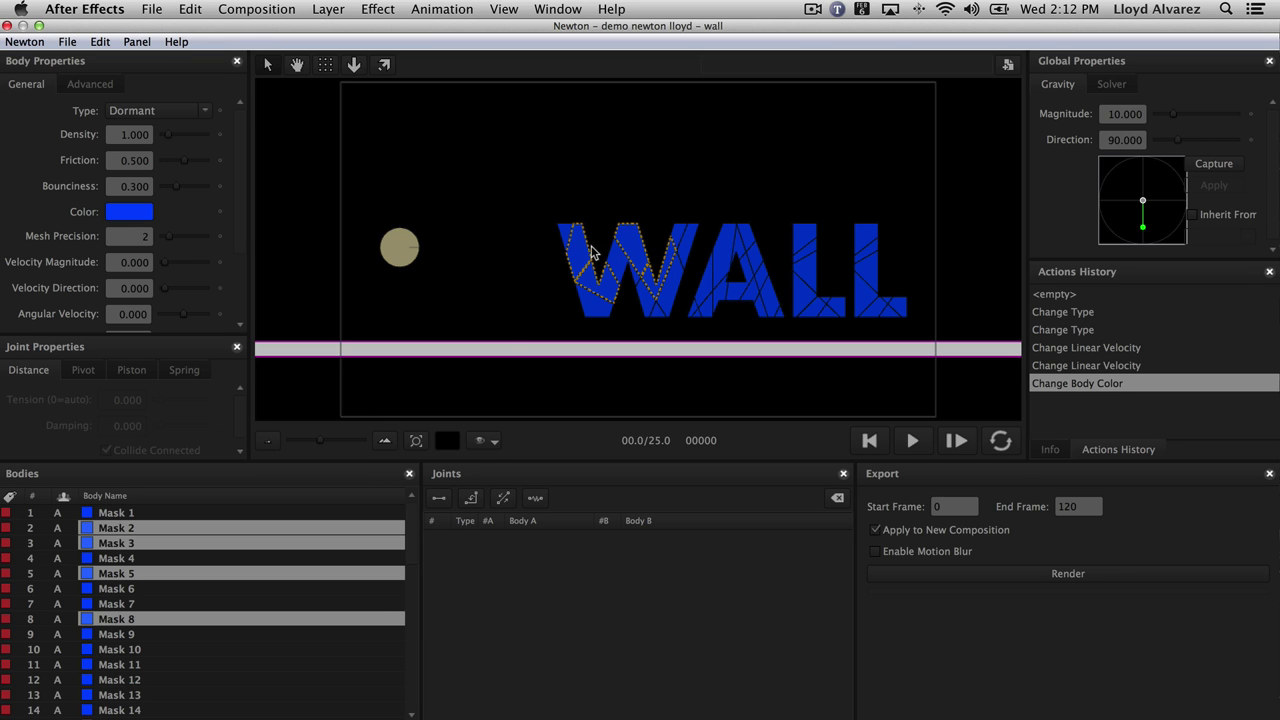
shift+click(571, 239)
shift+click(592, 285)
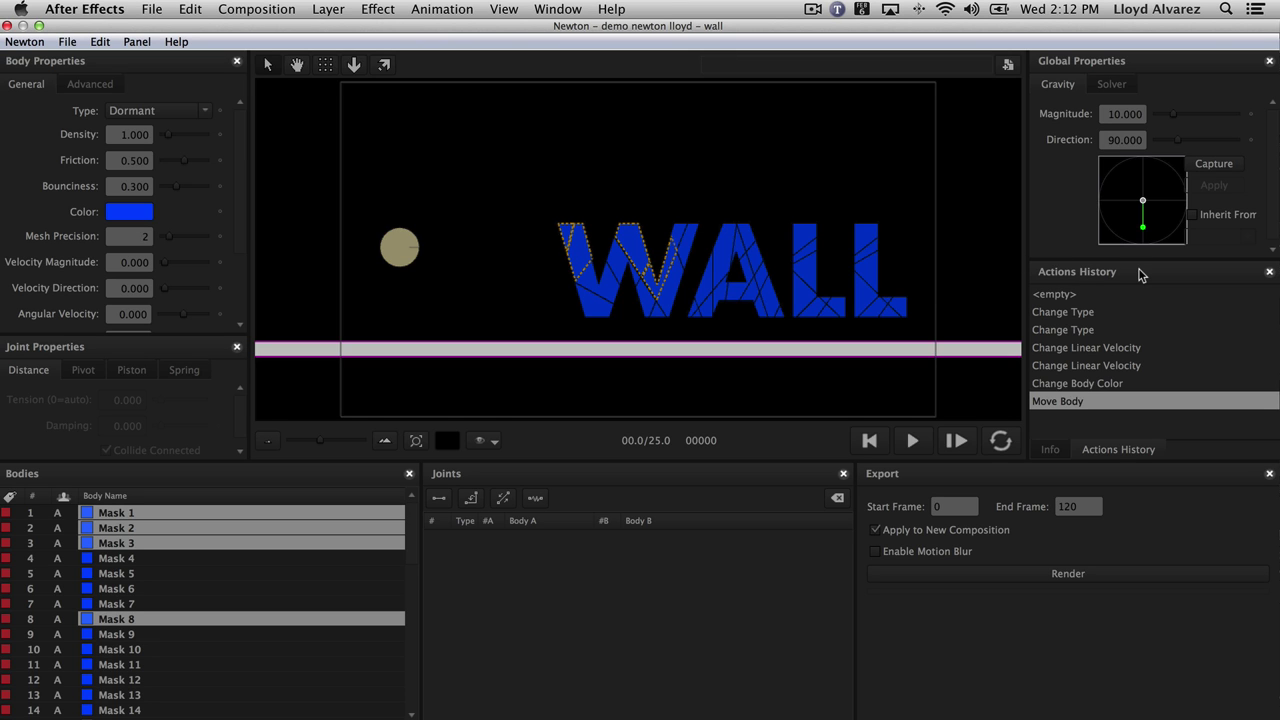
- Compare before and after the blue colour in Actions History, ending on Change Body Color
click(1101, 379)
click(1117, 364)
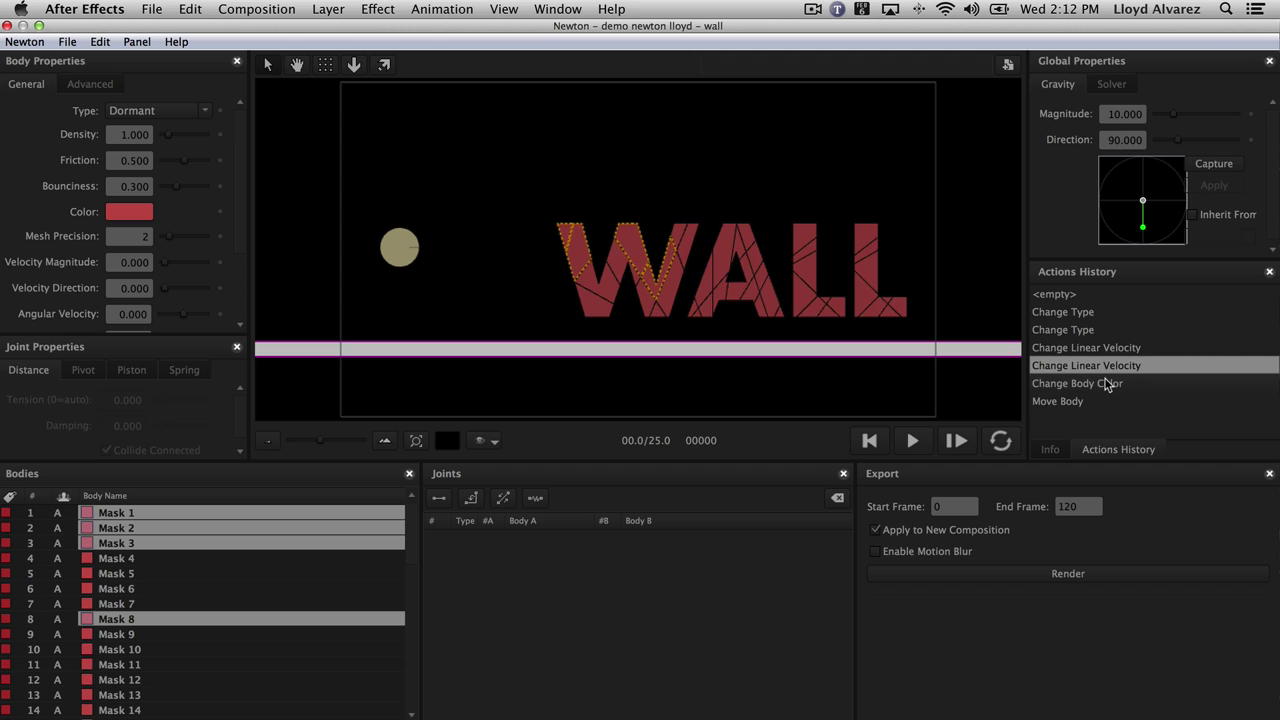
click(1107, 384)
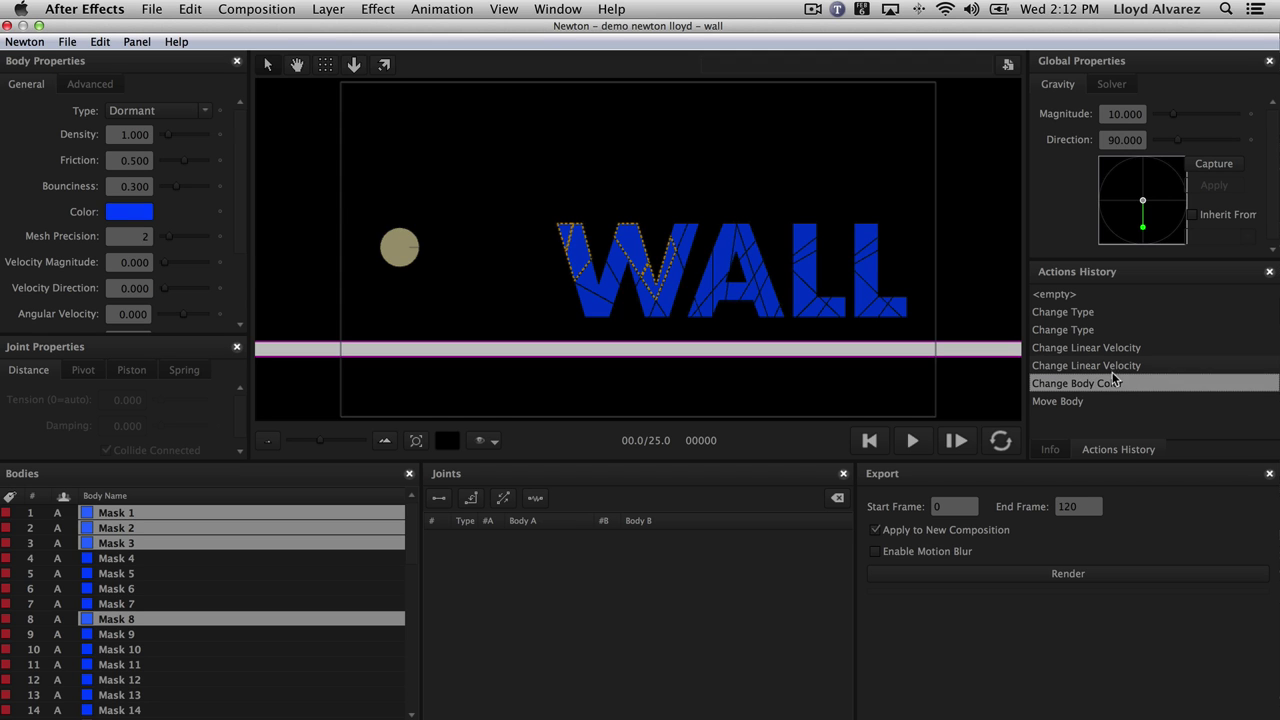
click(1112, 366)
click(1115, 385)
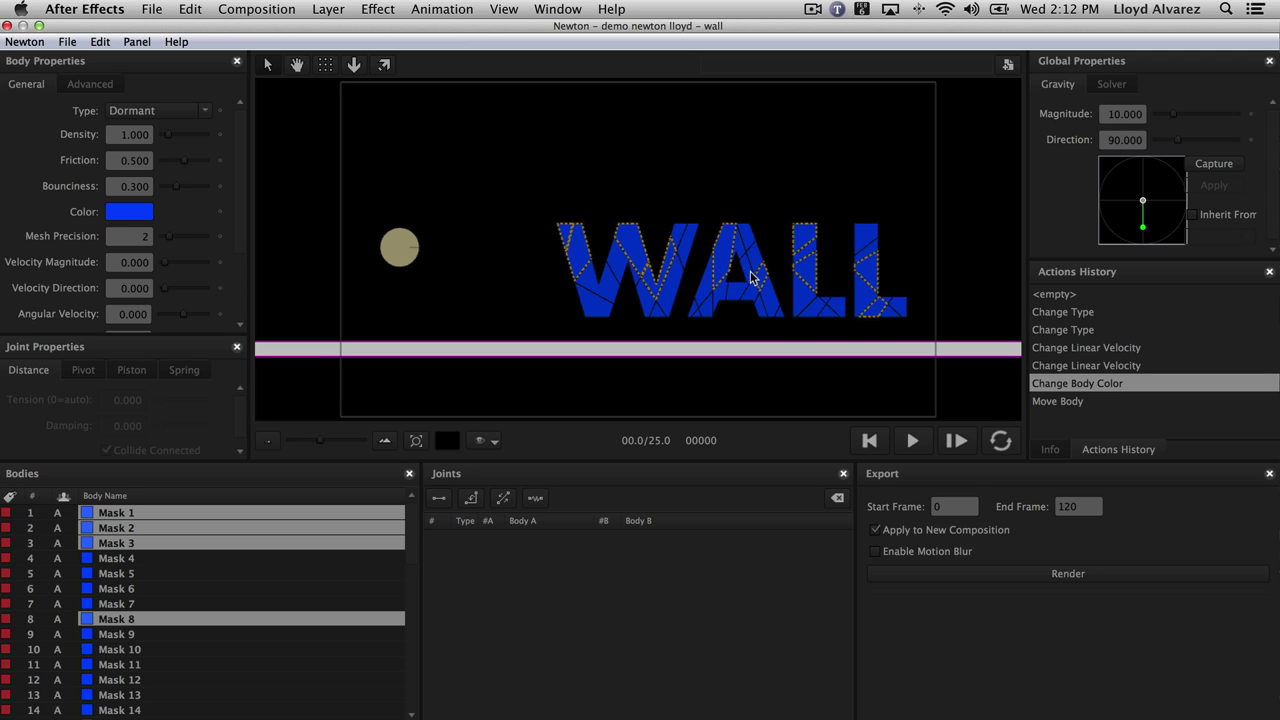
- Colour the selected WALL pieces (Masks 1, 2, 3, 8) bright green and show Advanced settings
click(104, 208)
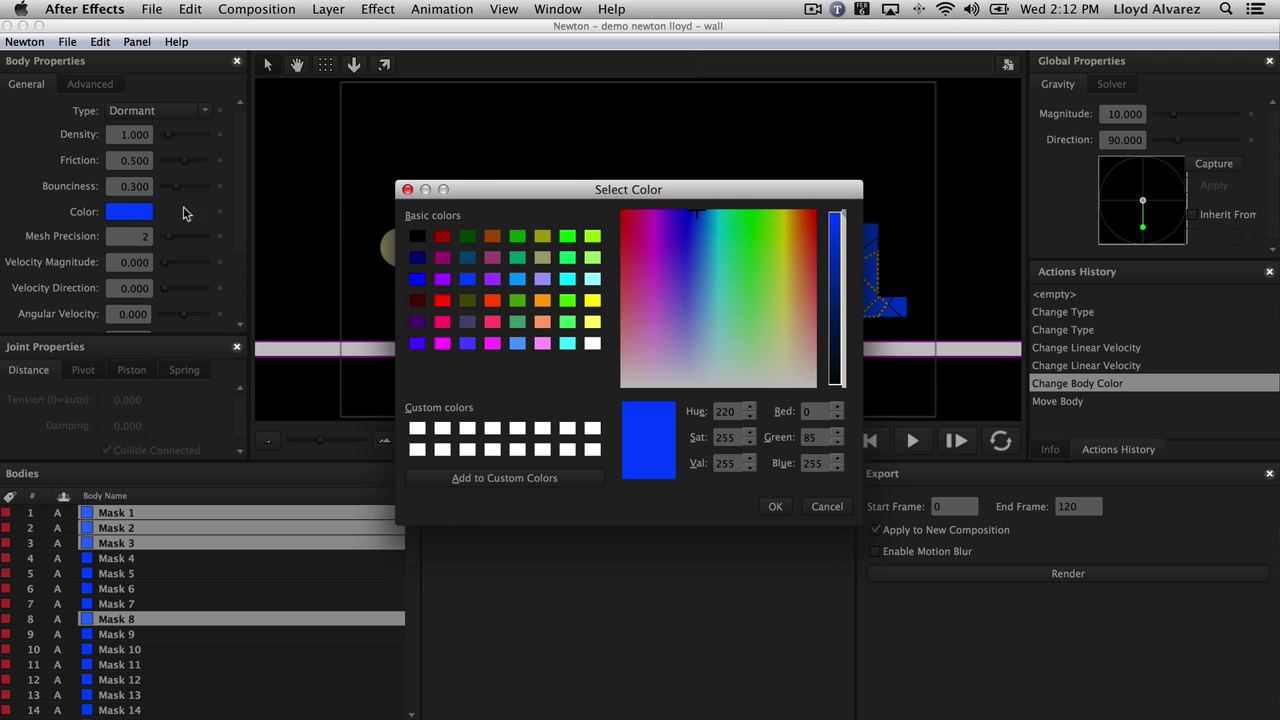
click(567, 236)
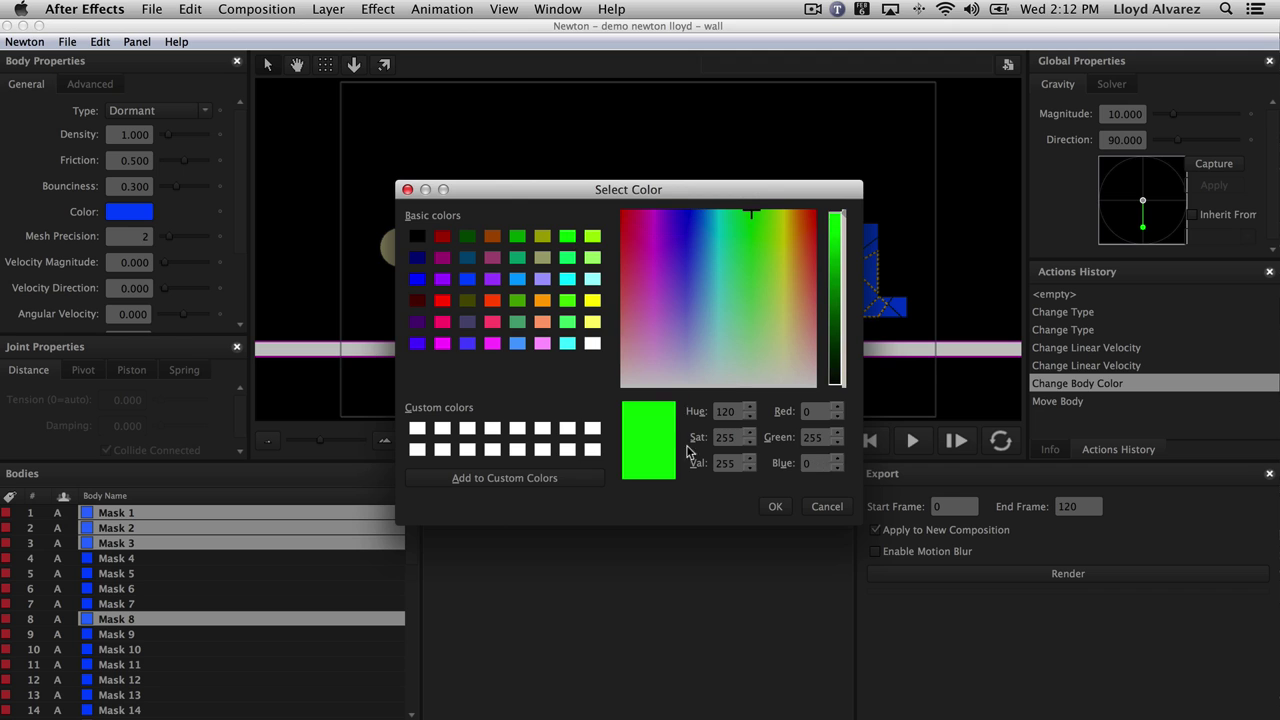
click(775, 506)
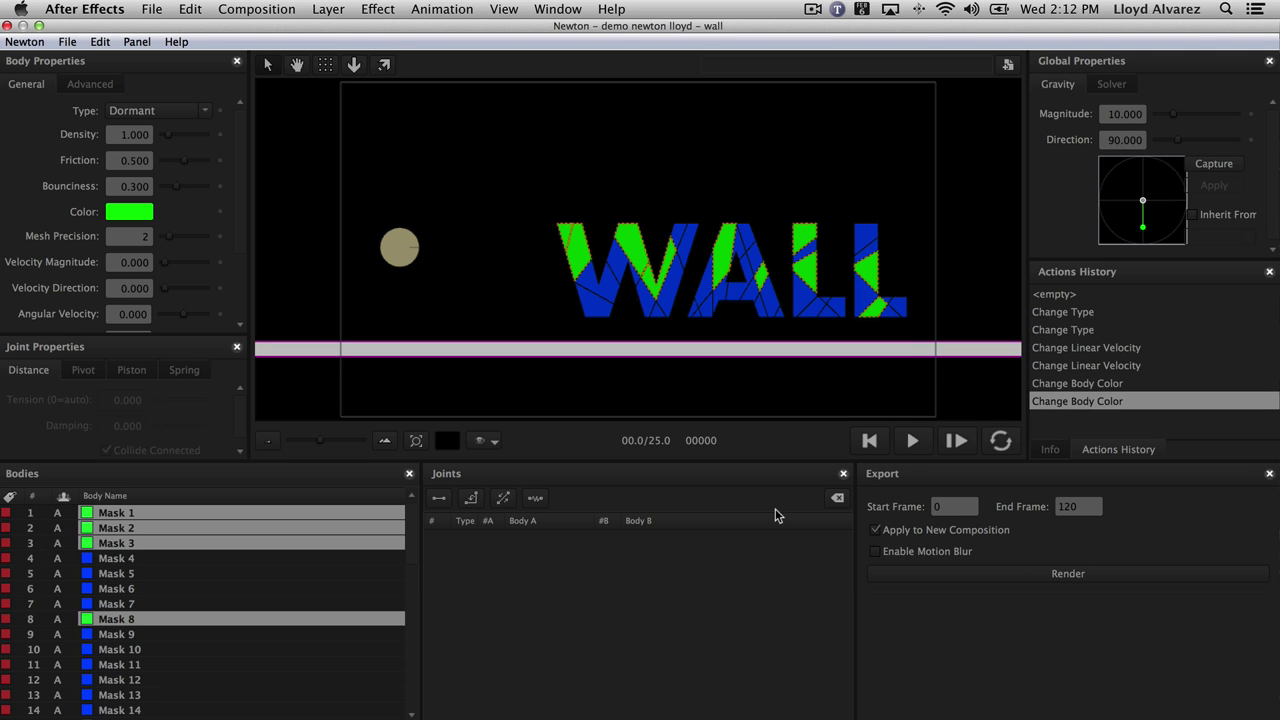
click(89, 84)
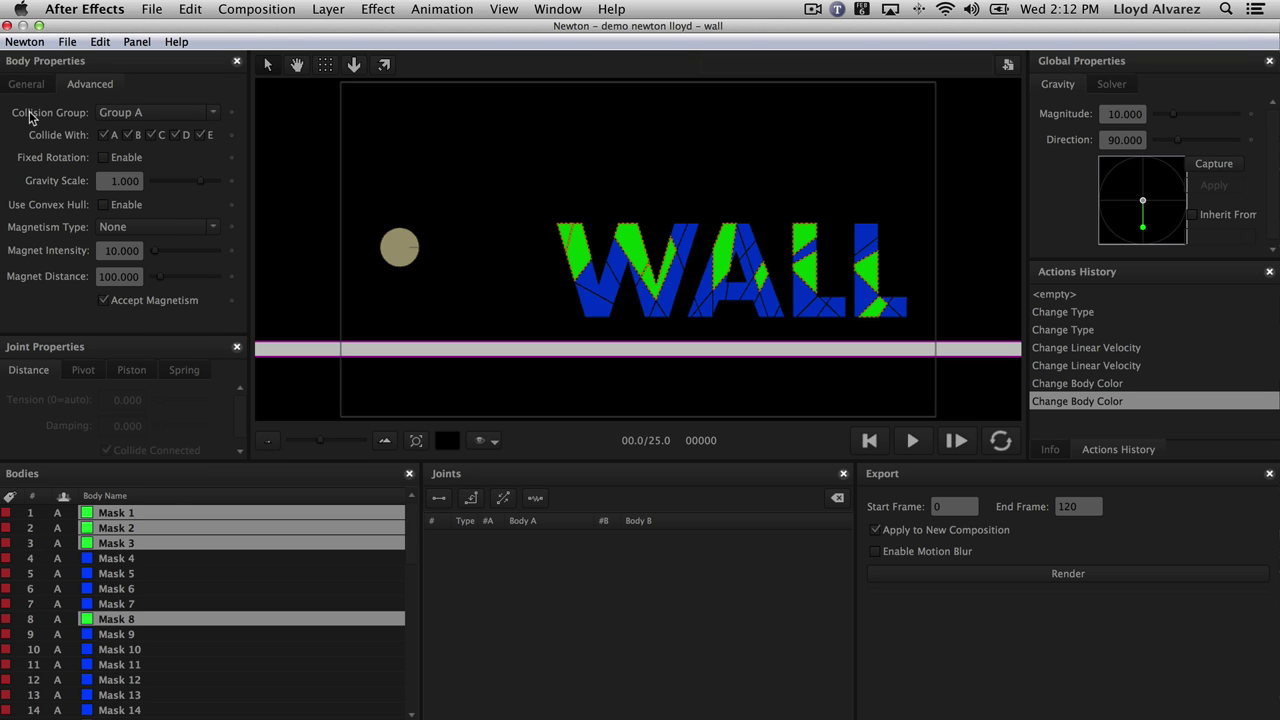
- Put the green pieces in collision Group C and move the blue Group A pieces to Group B
click(171, 110)
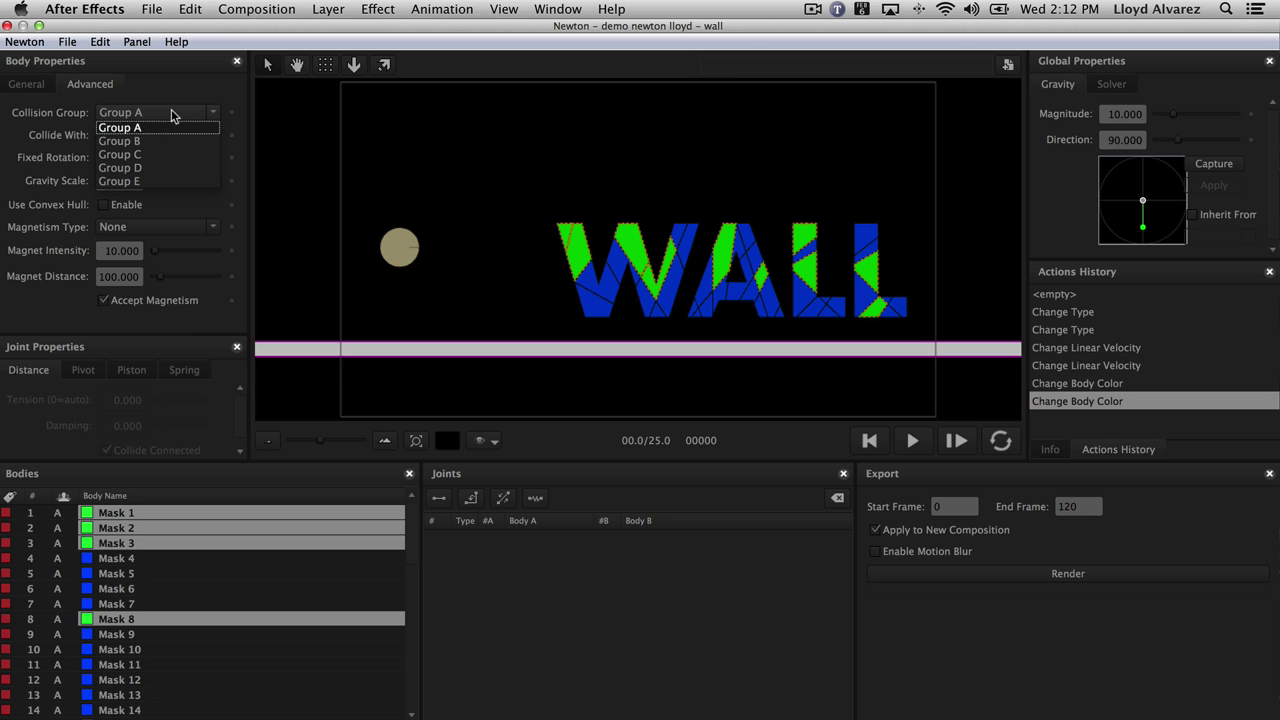
click(143, 157)
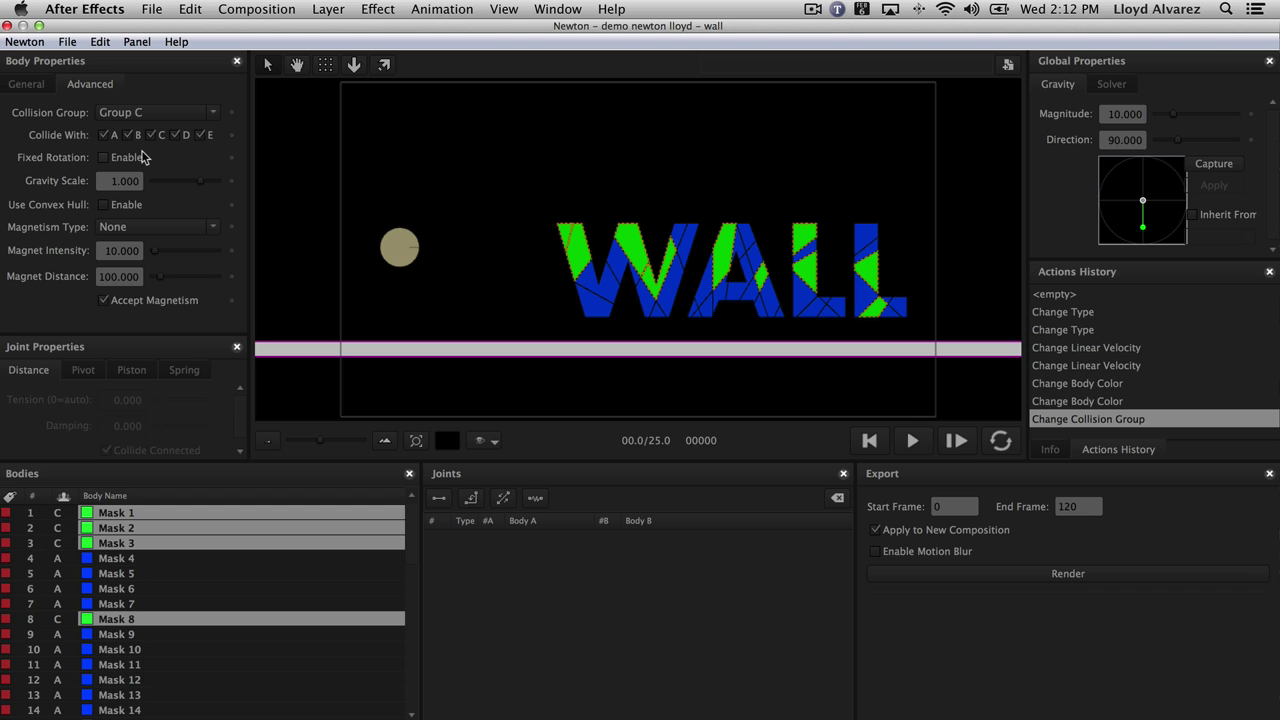
click(162, 562)
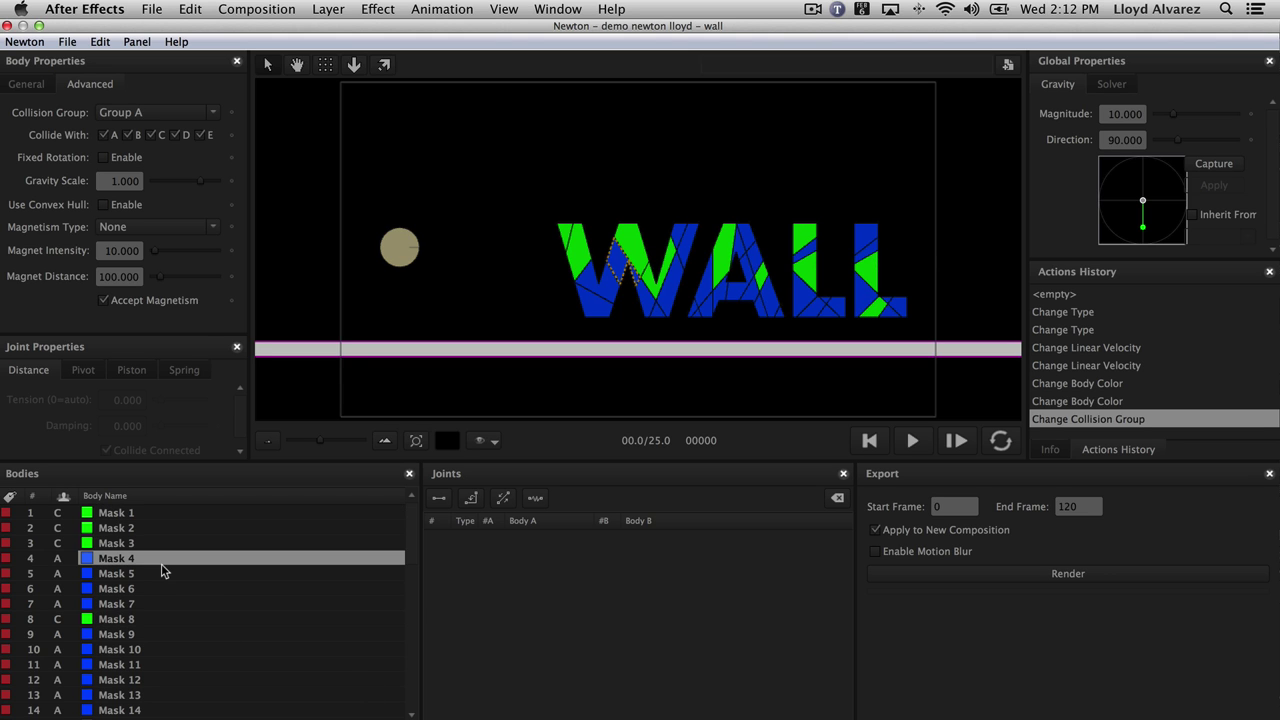
double_click(162, 563)
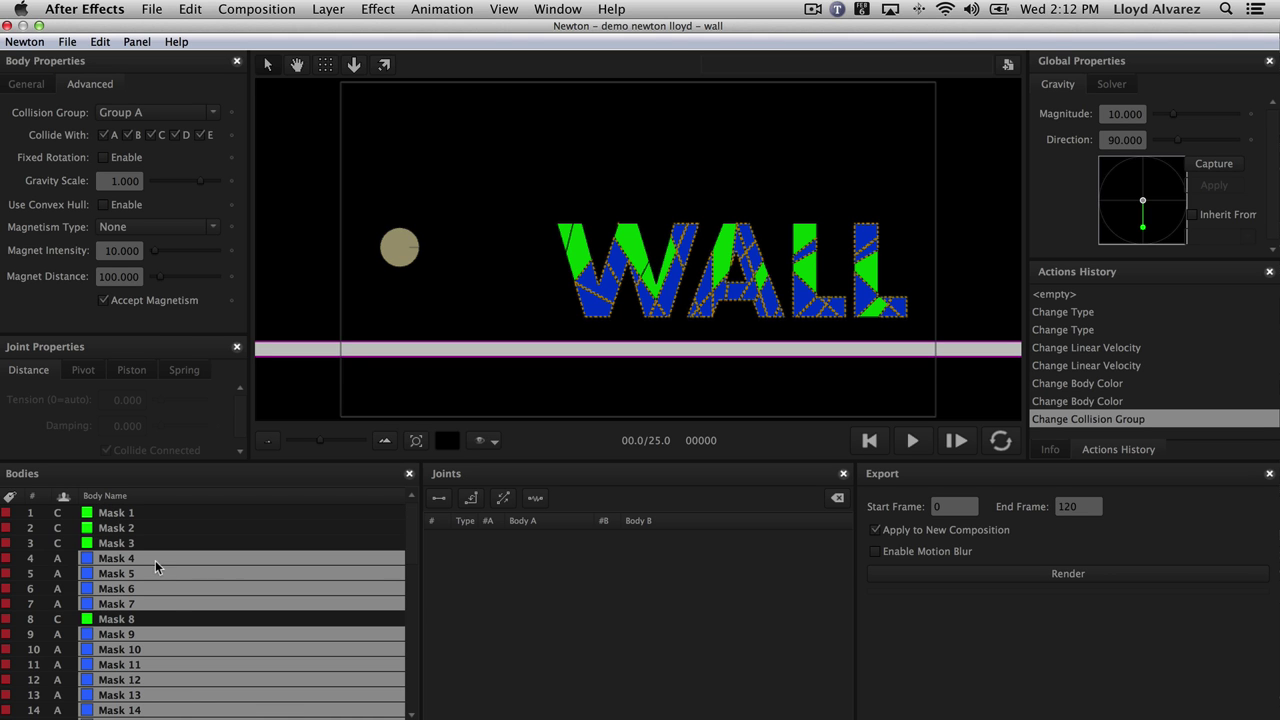
click(163, 112)
click(138, 142)
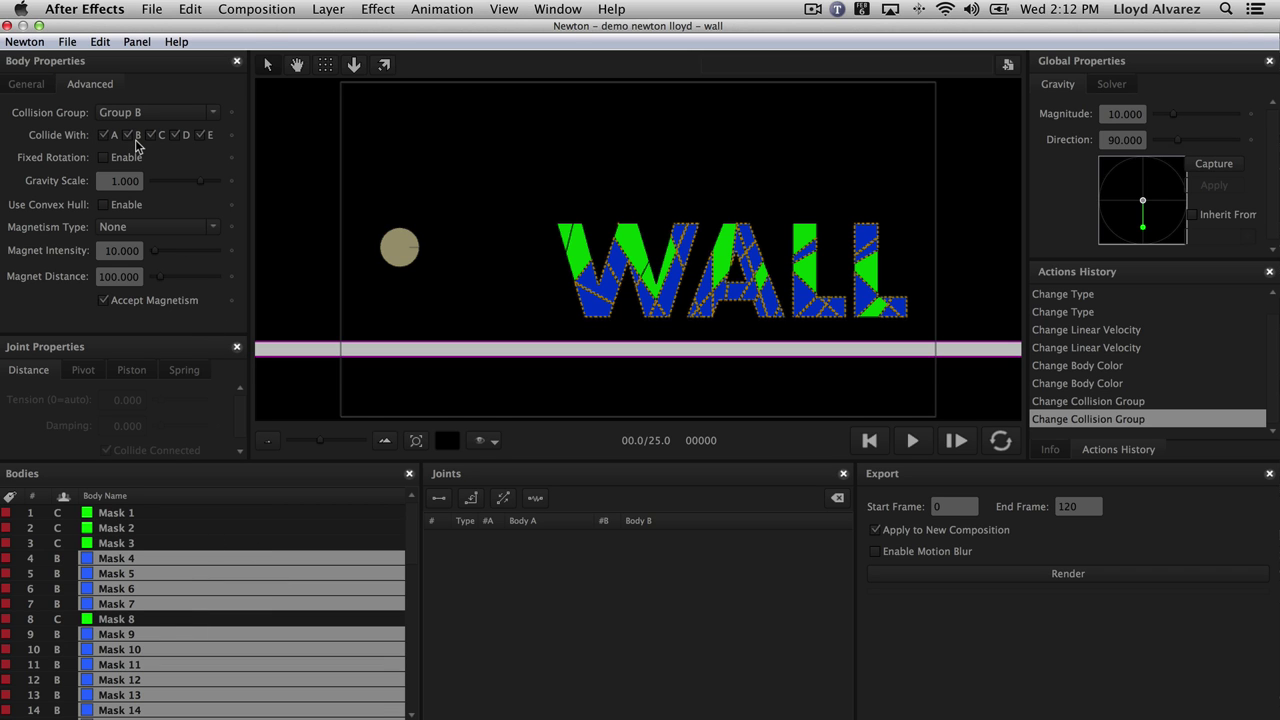
- Check the bodies' groups, then make Group C collide only with Group C
click(402, 247)
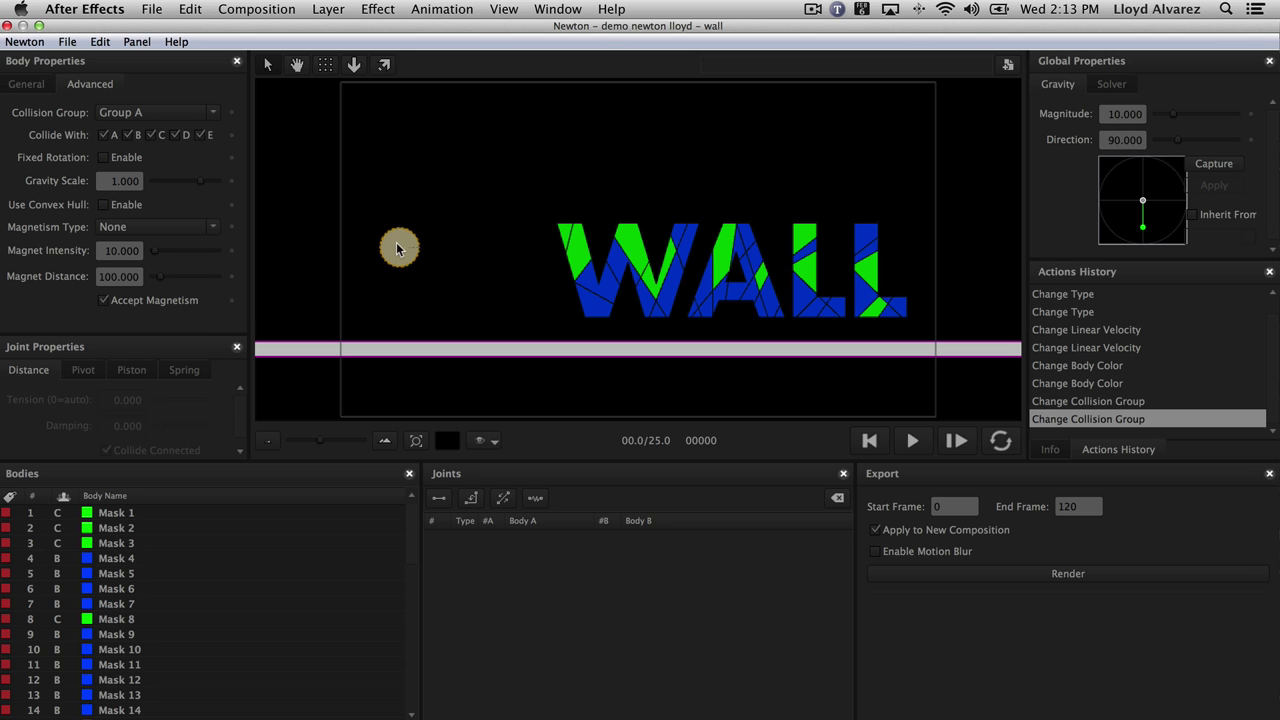
click(171, 577)
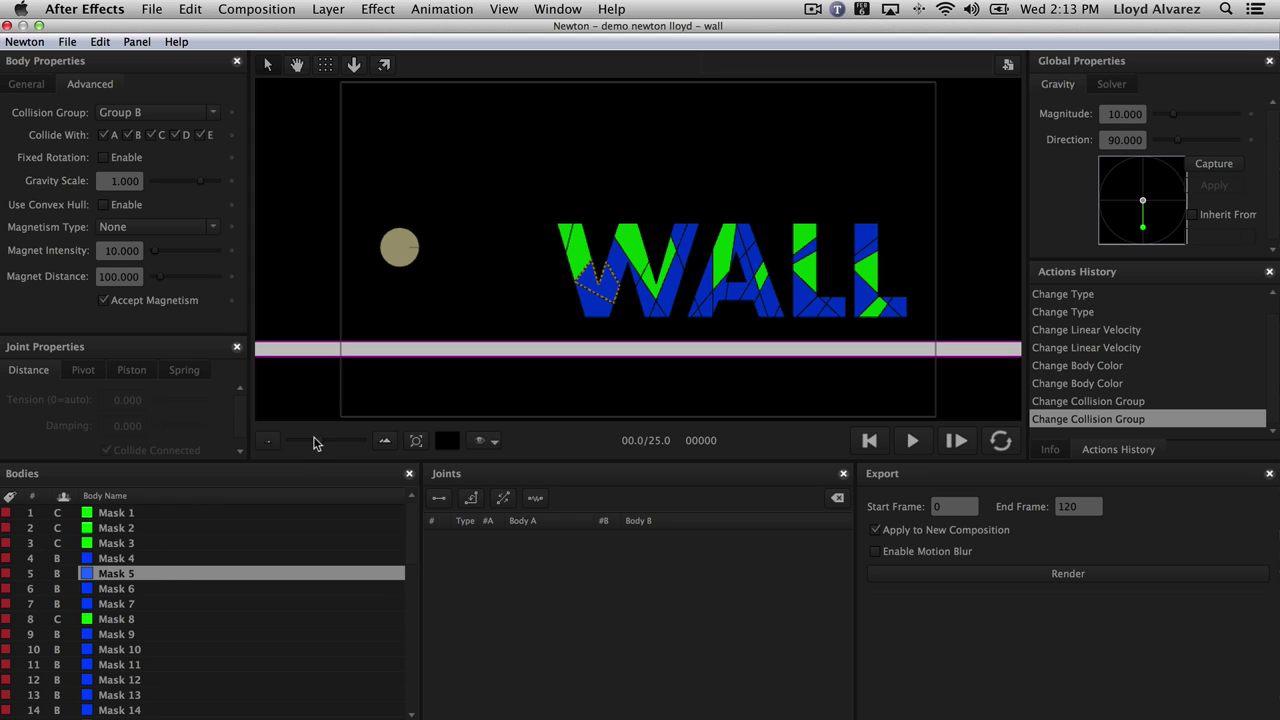
click(117, 529)
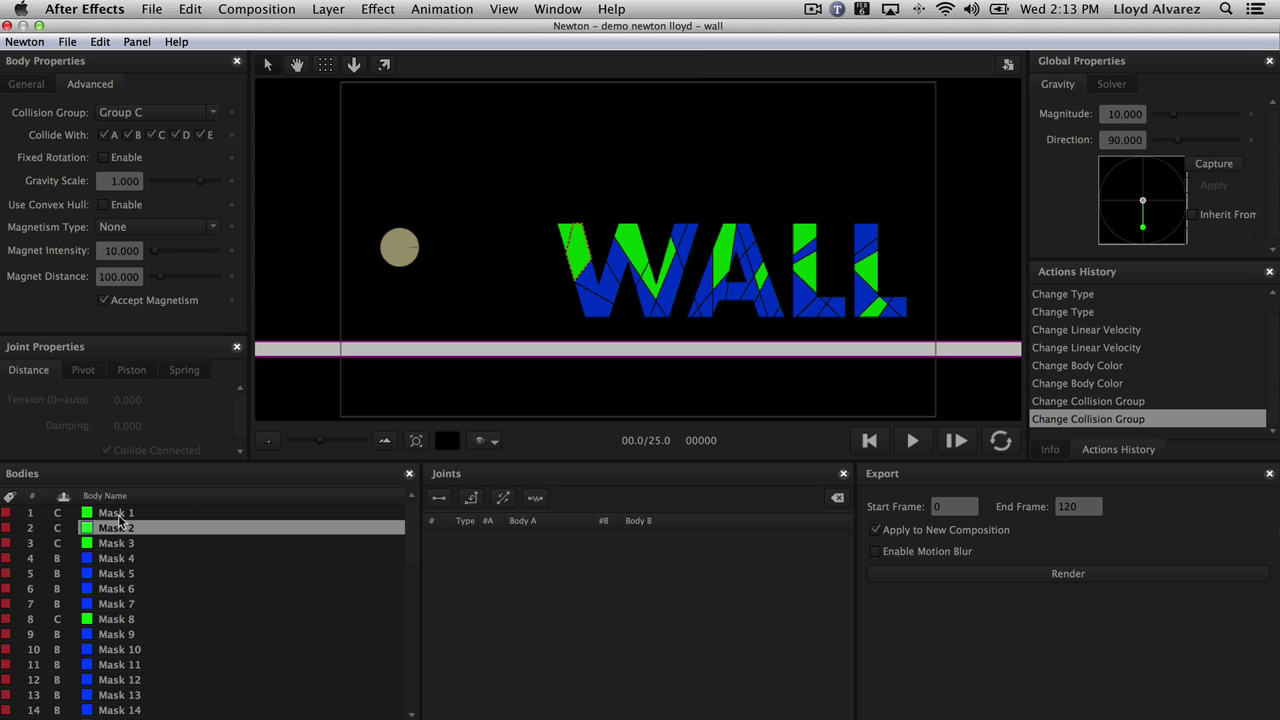
alt+click(157, 513)
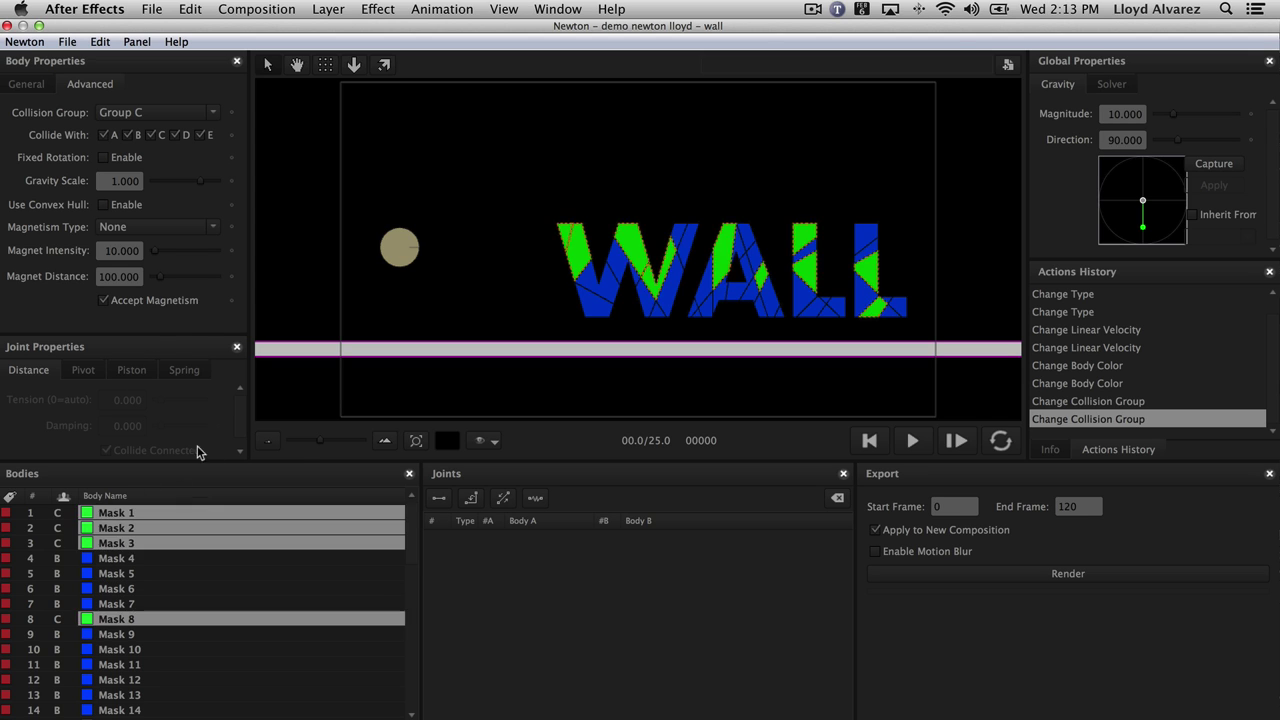
click(129, 135)
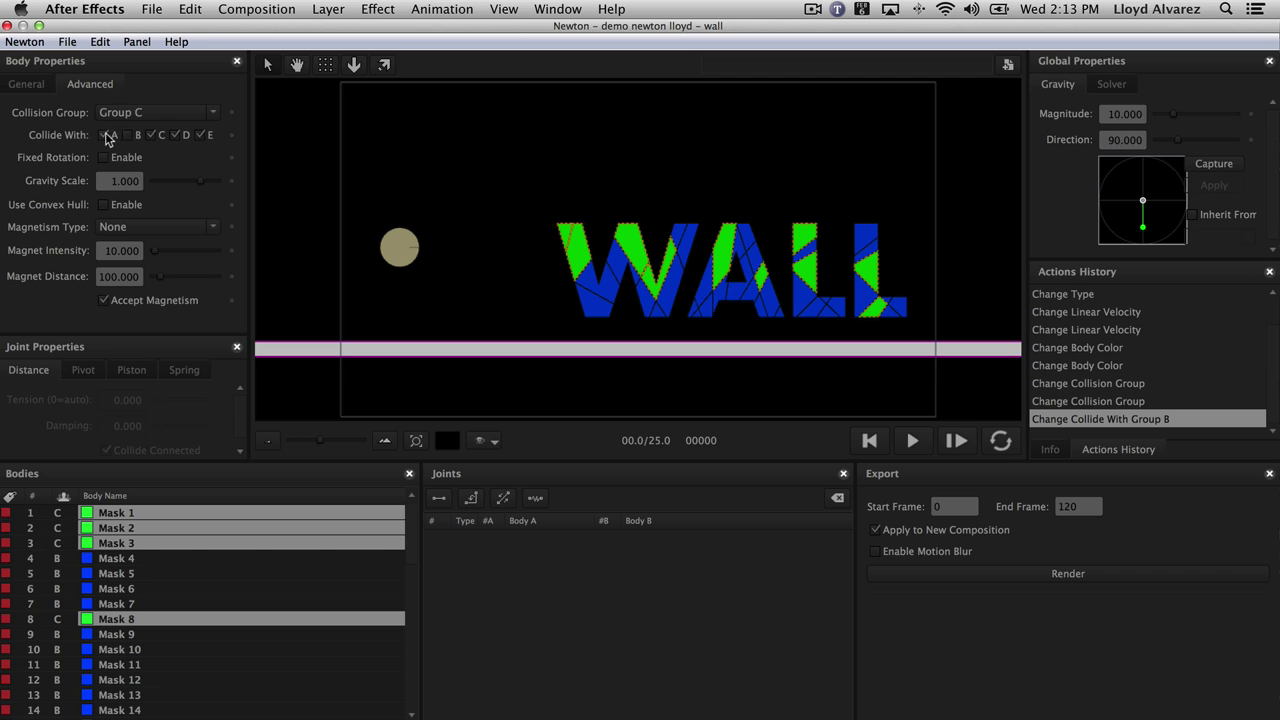
click(106, 136)
click(176, 136)
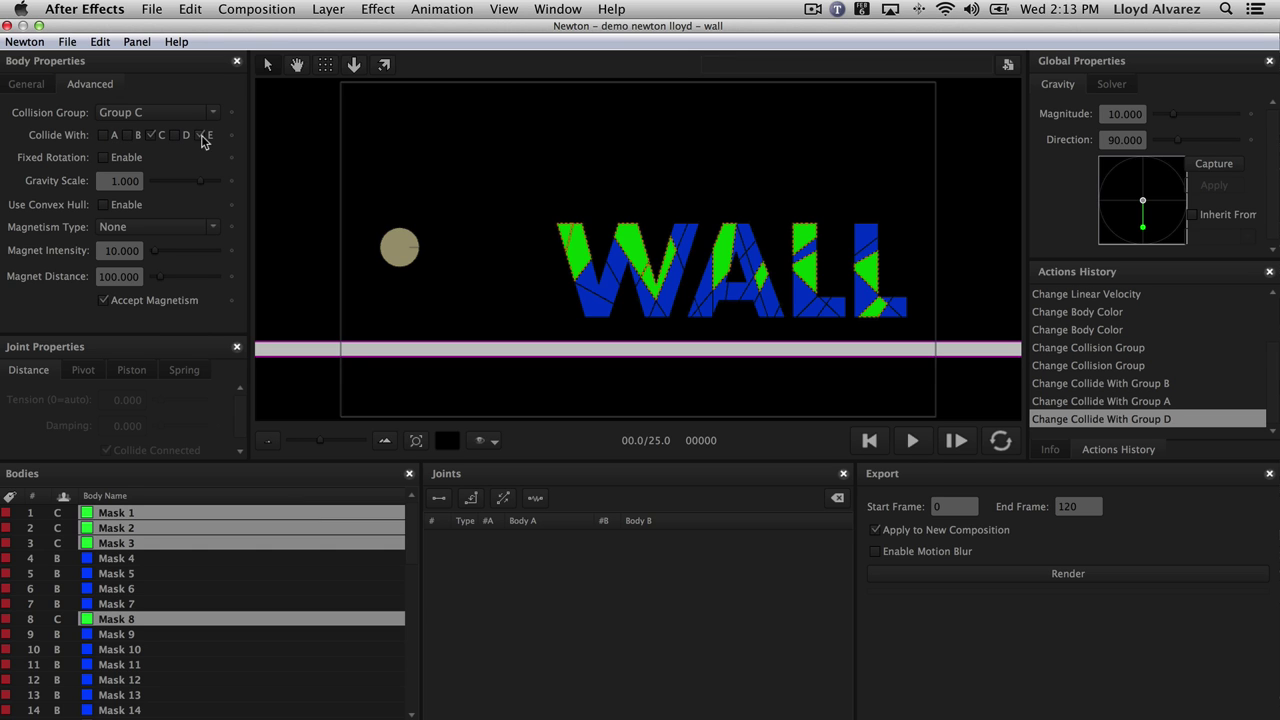
click(201, 136)
- Make all Group B bodies collide only with Group B, unchecking A, C, D and E
click(176, 574)
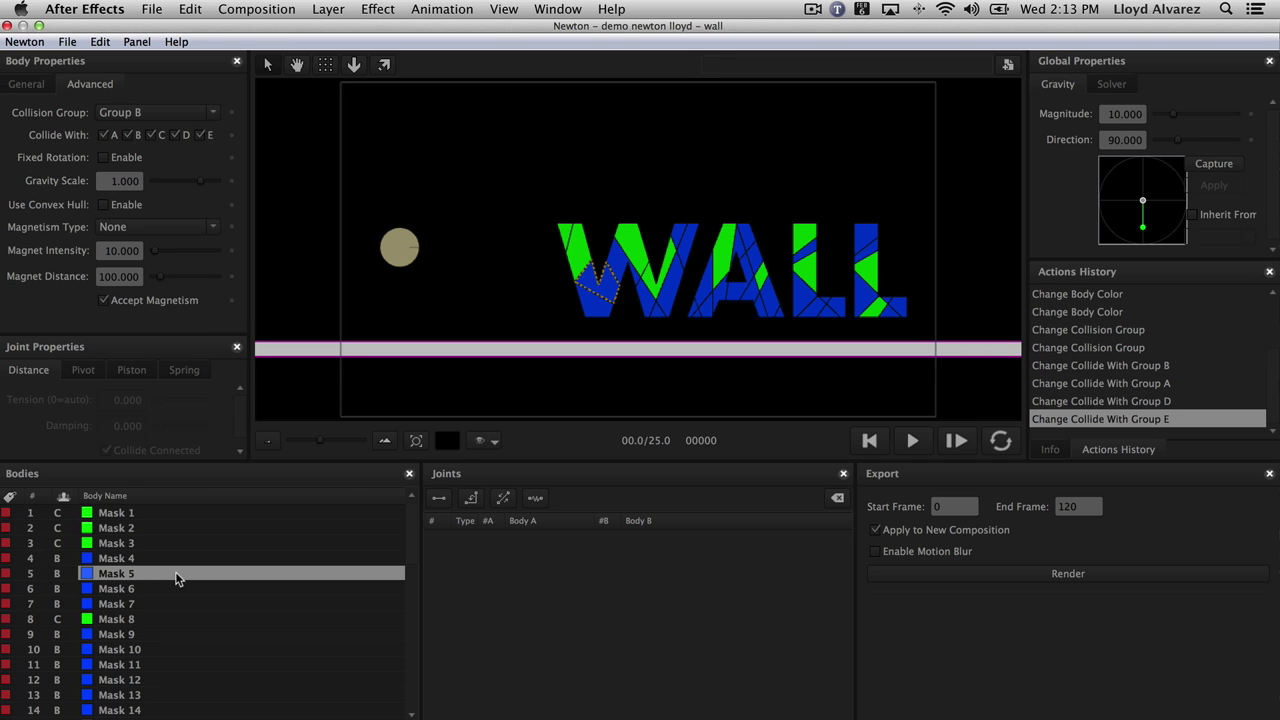
double_click(175, 573)
click(106, 135)
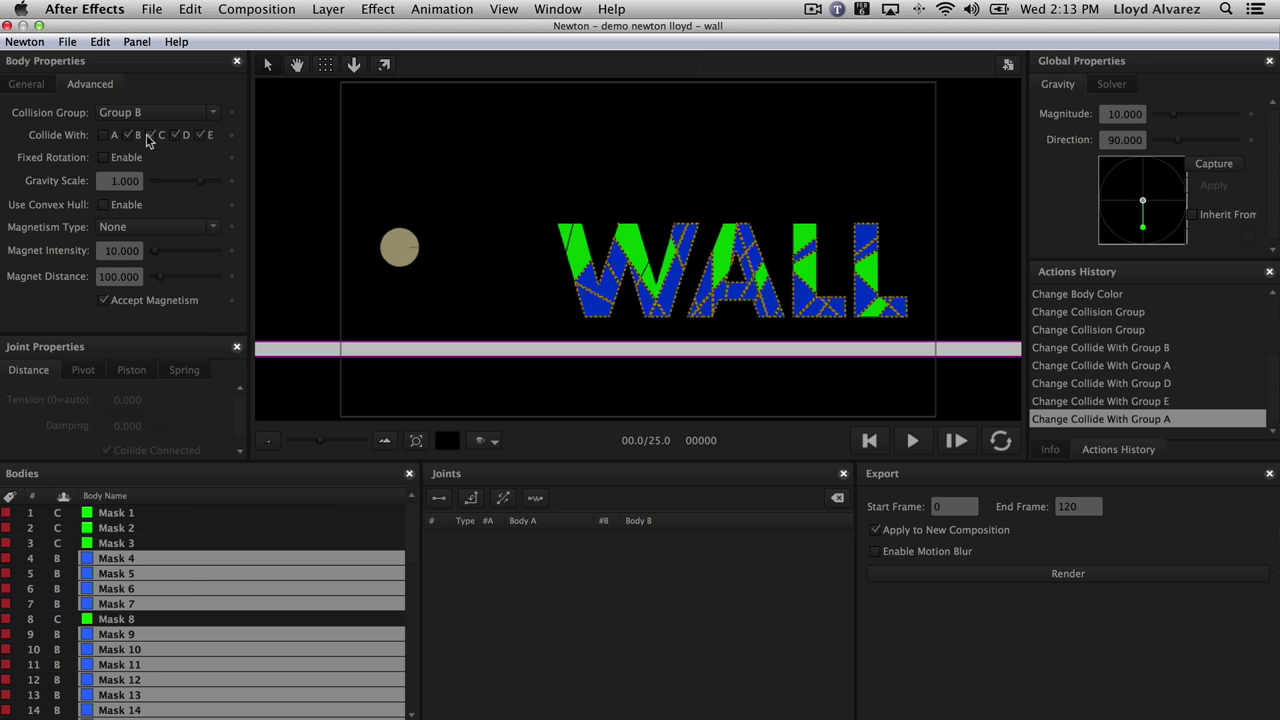
click(149, 135)
click(175, 135)
click(202, 135)
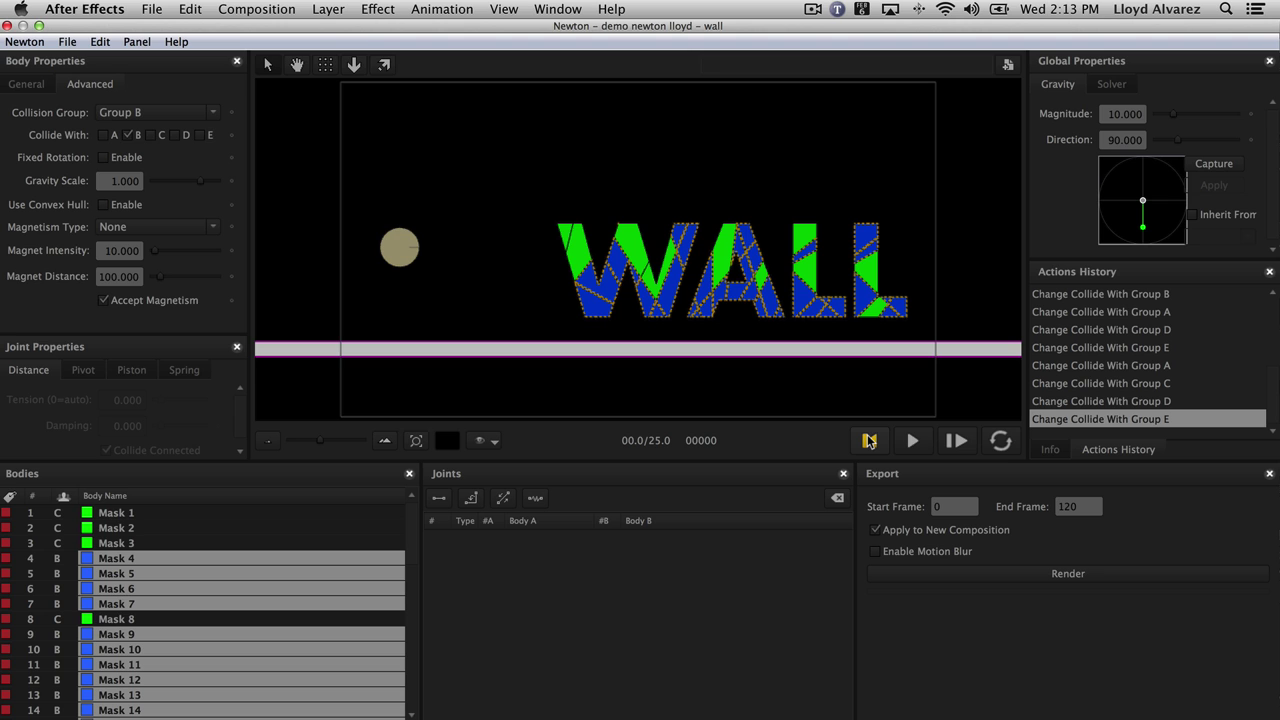
- Test-run the simulation, then let Group B and Group C bodies collide with Group A again
click(910, 441)
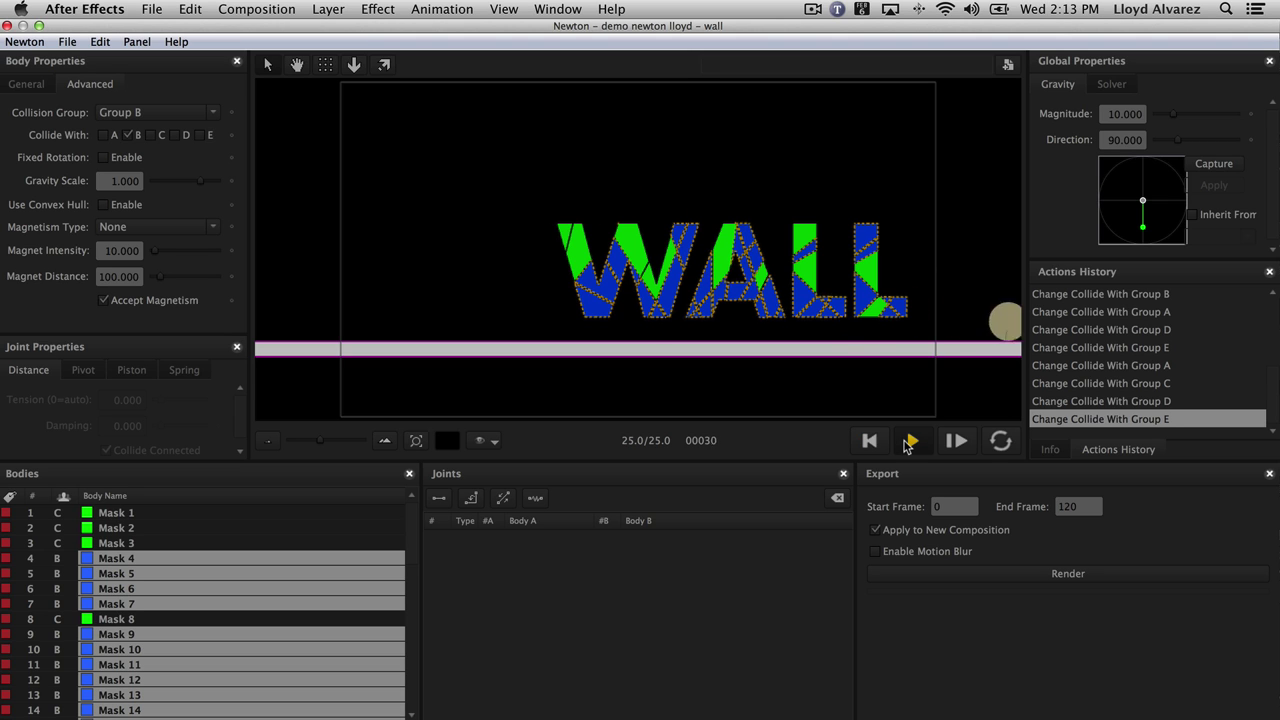
click(869, 440)
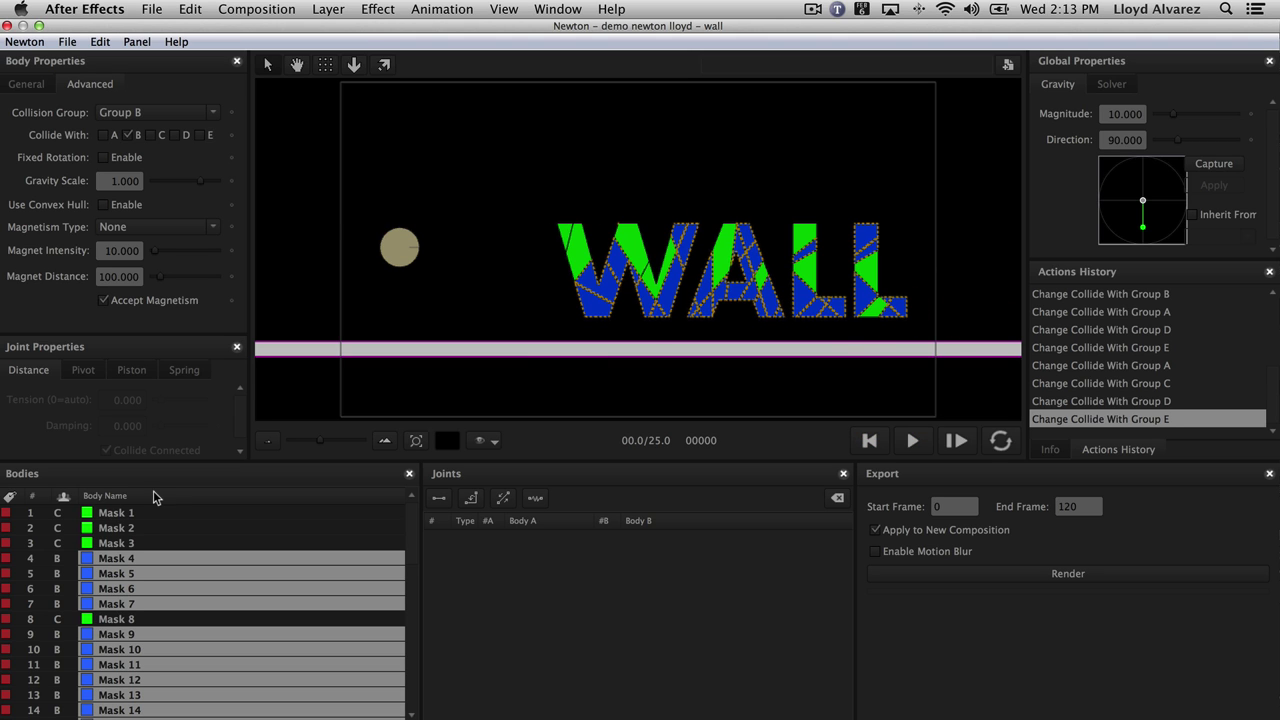
click(104, 135)
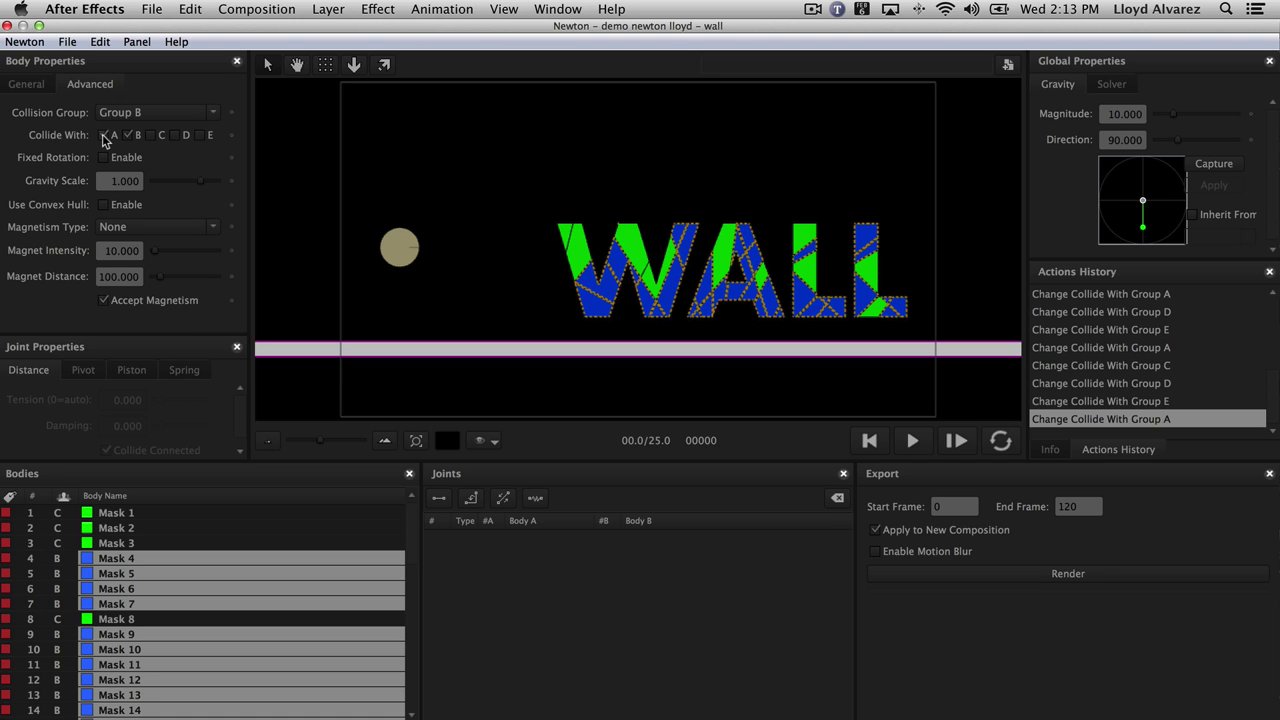
click(186, 530)
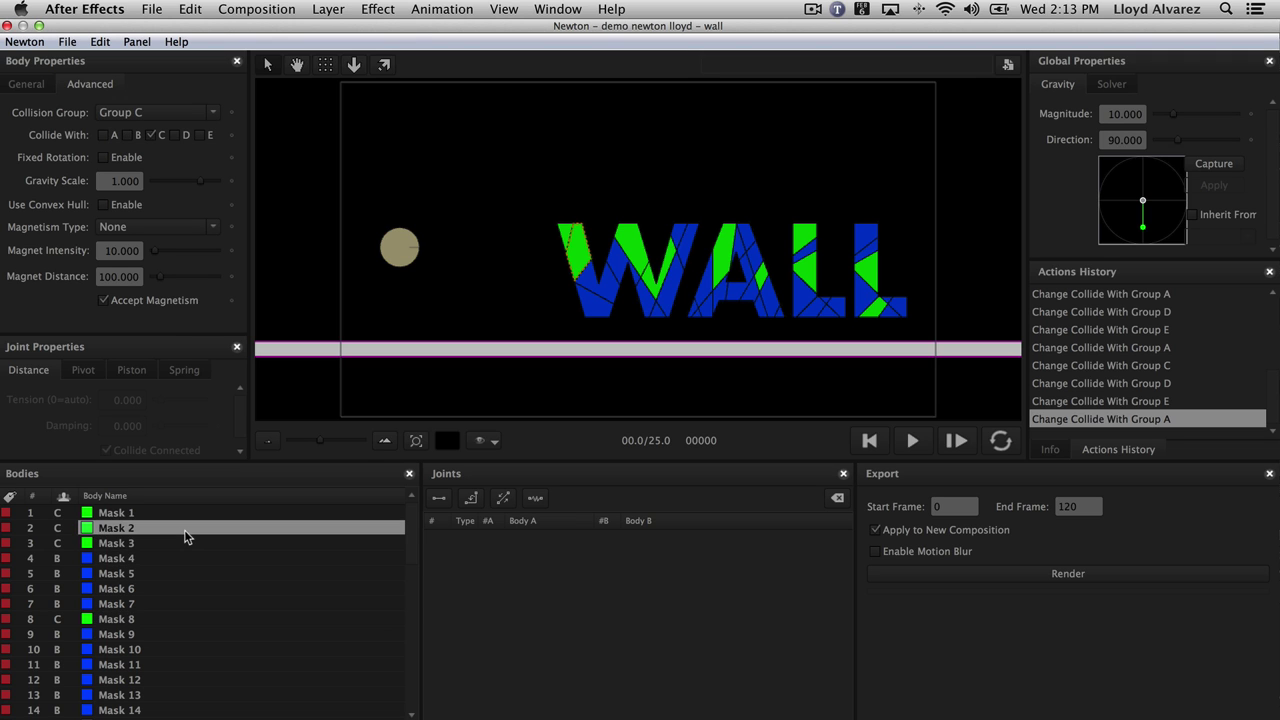
double_click(184, 531)
click(105, 135)
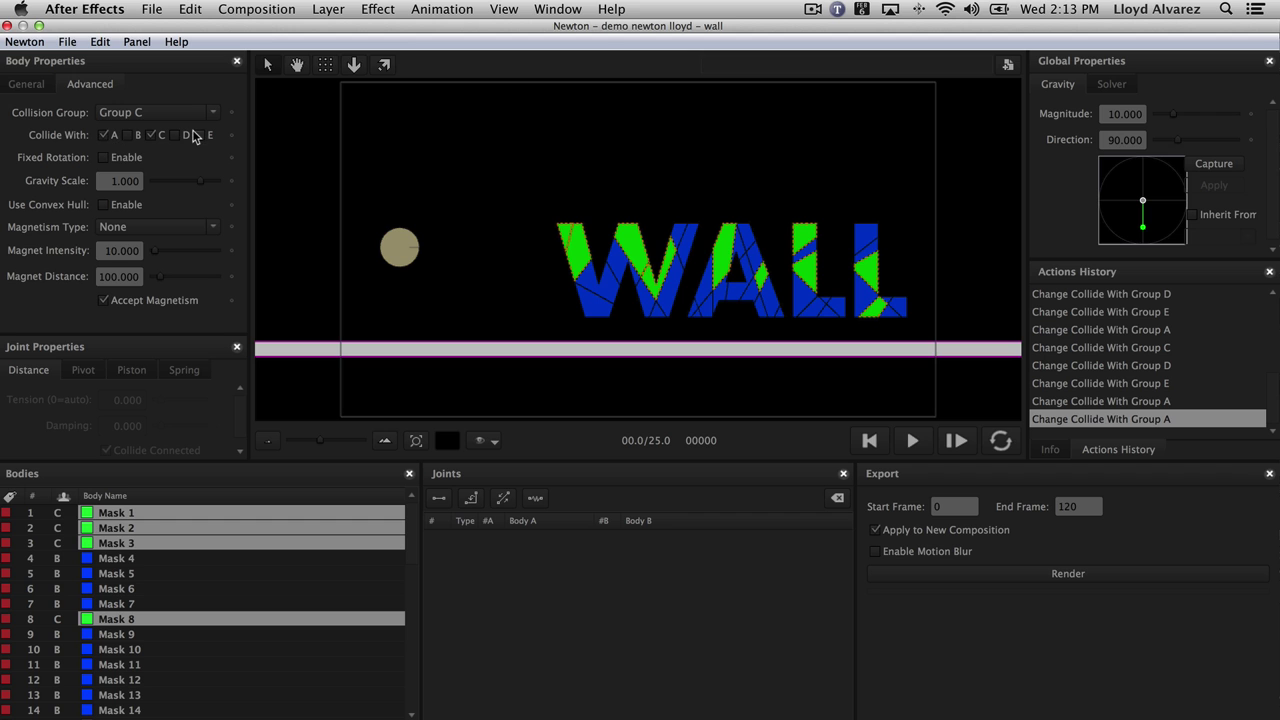
- Run the simulation so the ball smashes WALL, reset it, and nudge the ball slightly right
click(142, 589)
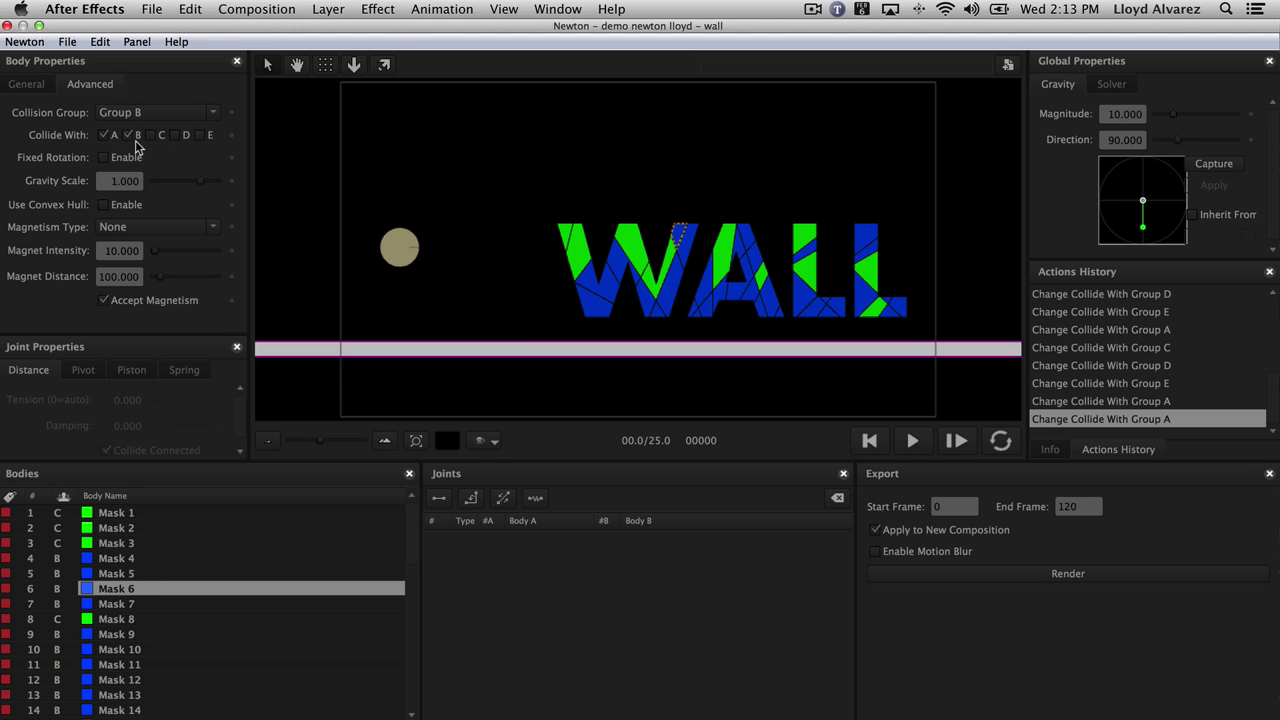
click(912, 440)
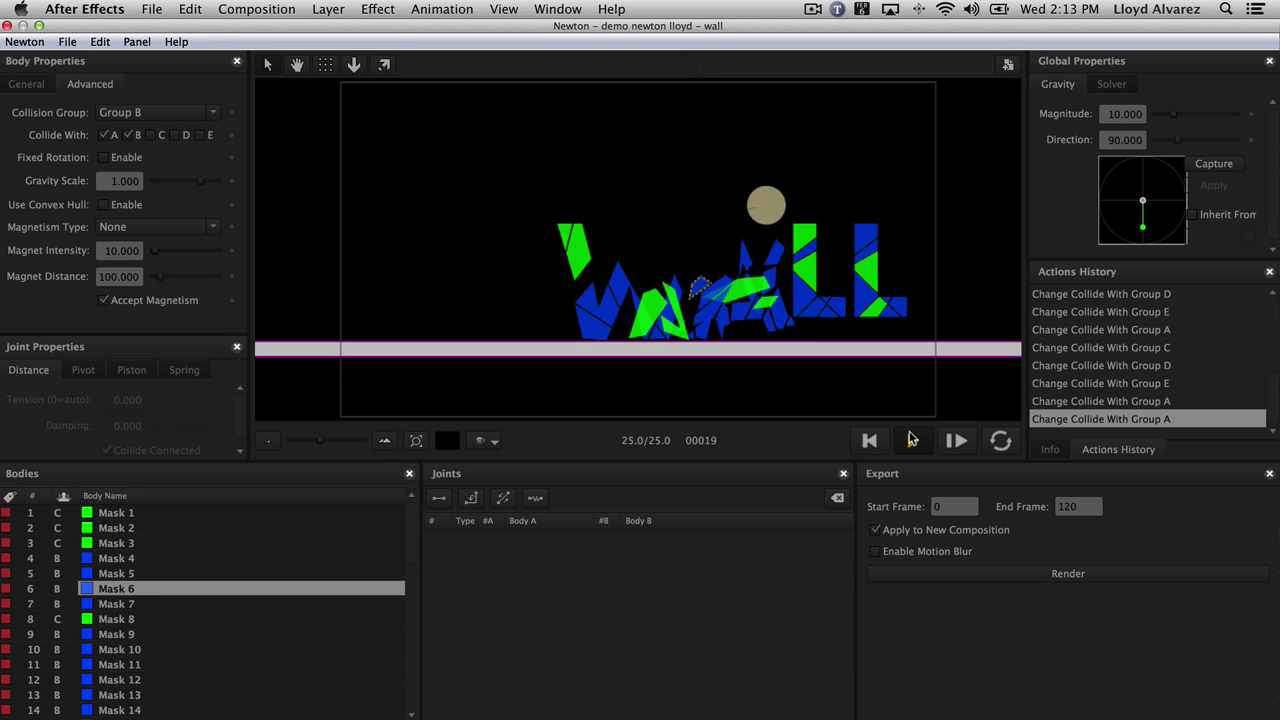
click(870, 441)
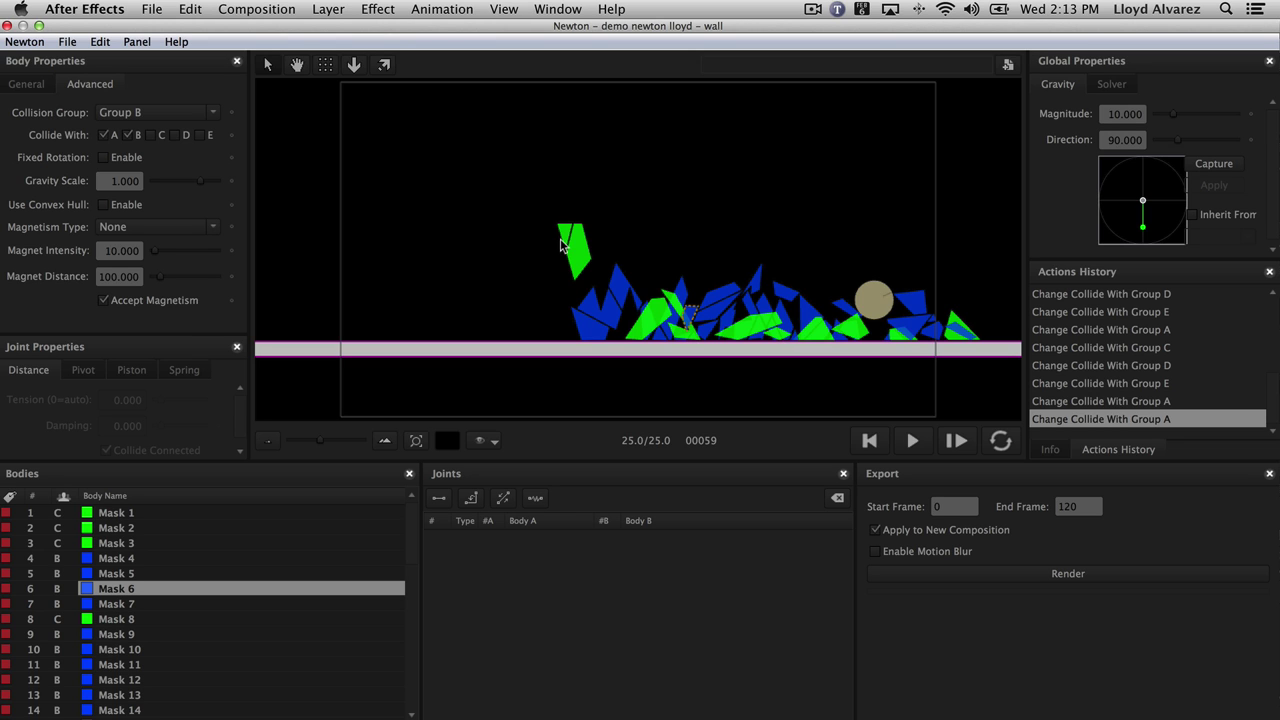
click(884, 441)
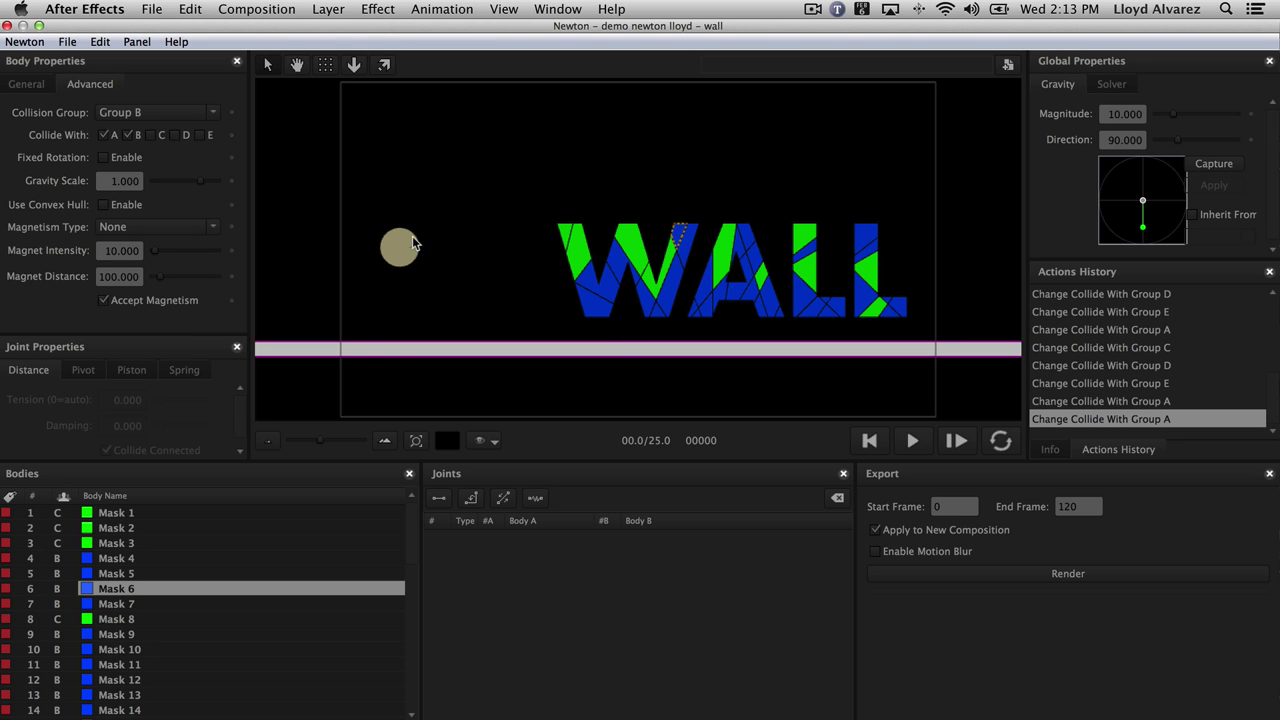
drag(412, 243, 473, 246)
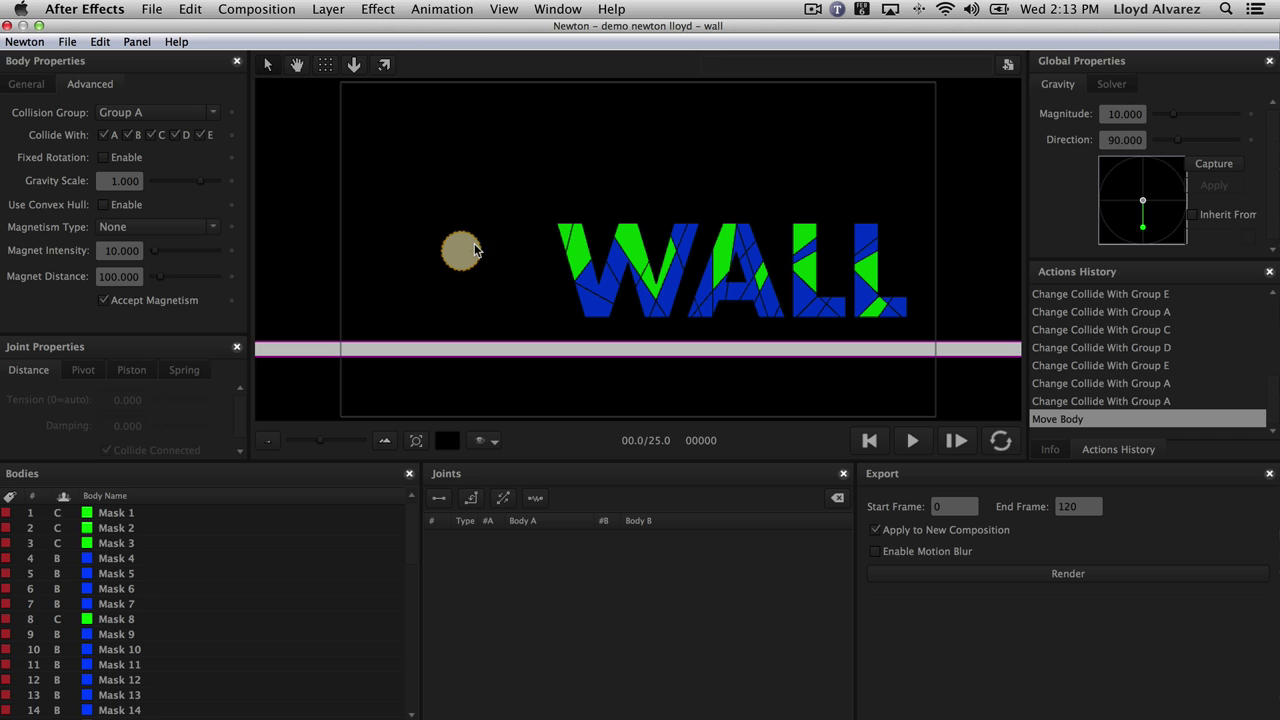
- Undo the ball move, give the ball a strong rightward launch velocity, and test-run it
click(1130, 402)
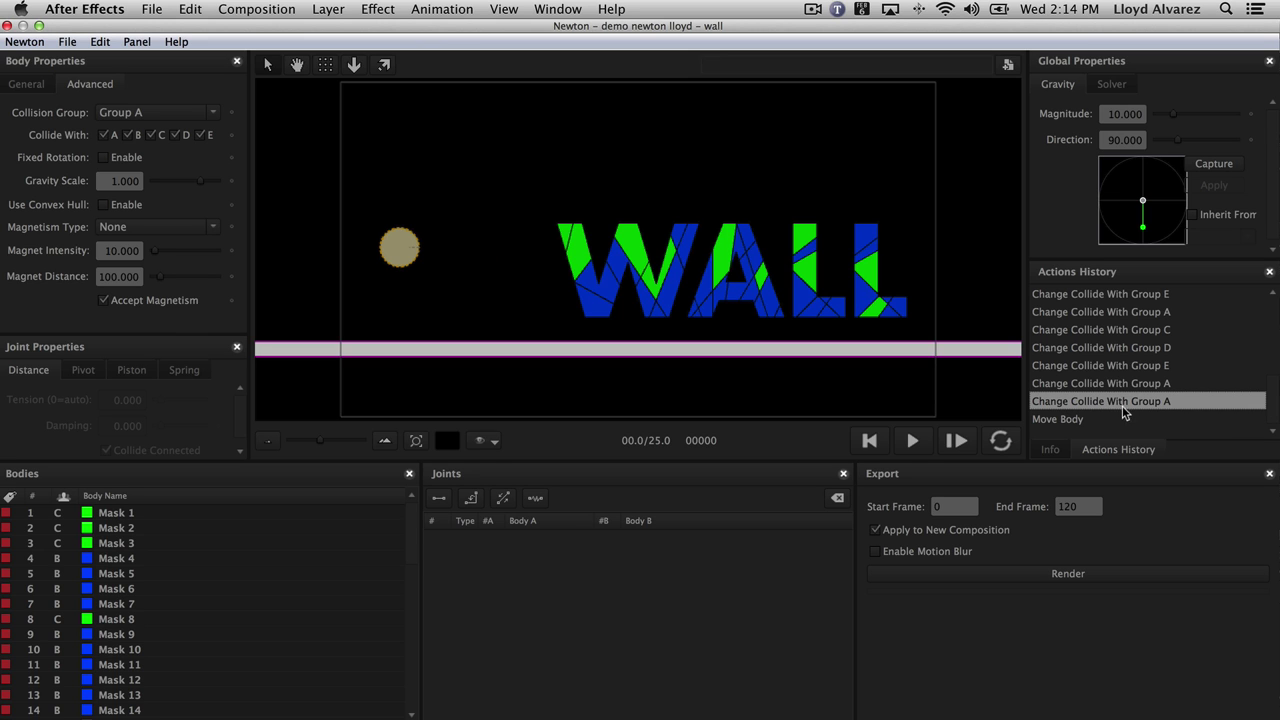
click(410, 254)
drag(450, 215, 504, 238)
click(912, 440)
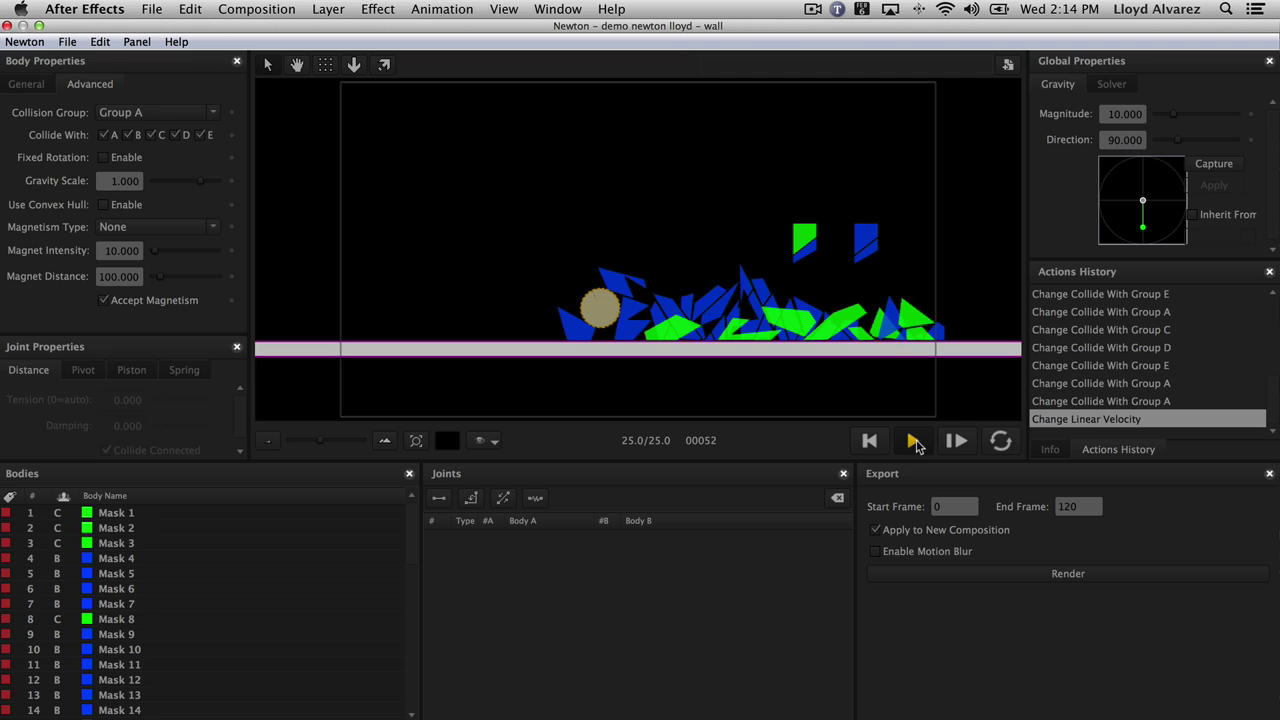
click(914, 442)
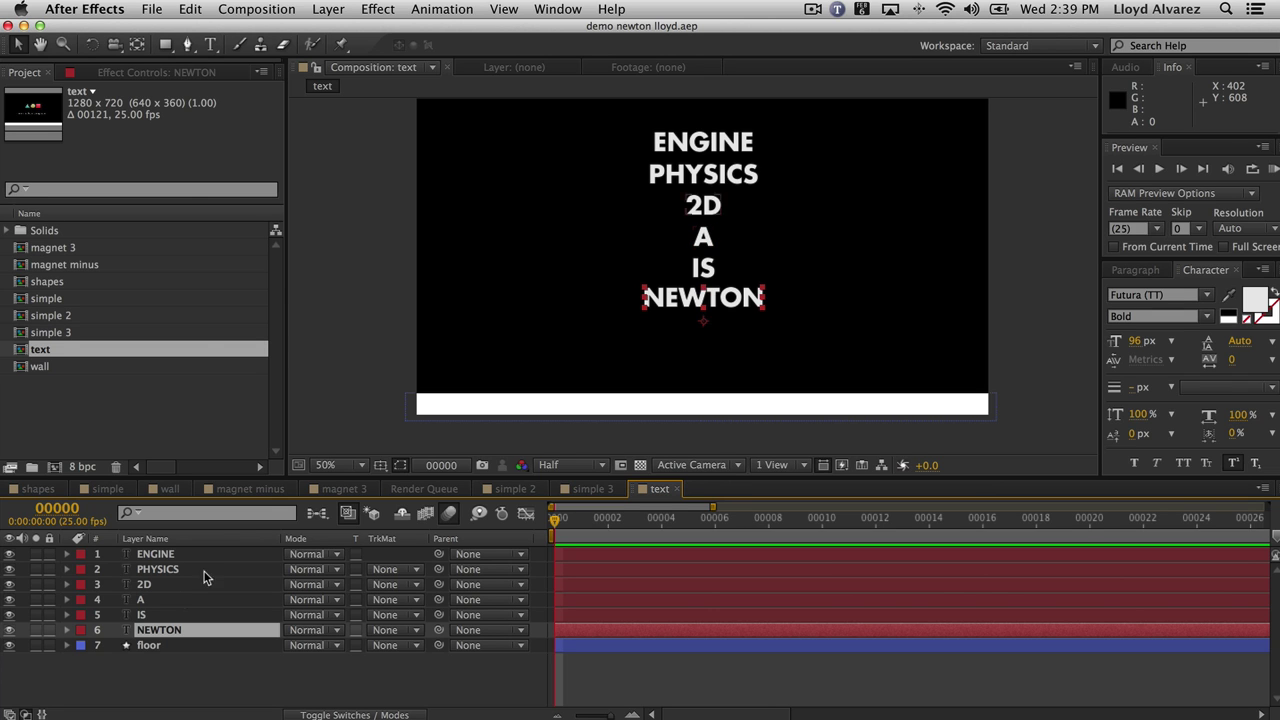
- Open the text composition in Newton 2 and make the floor a Static body
click(252, 8)
click(262, 326)
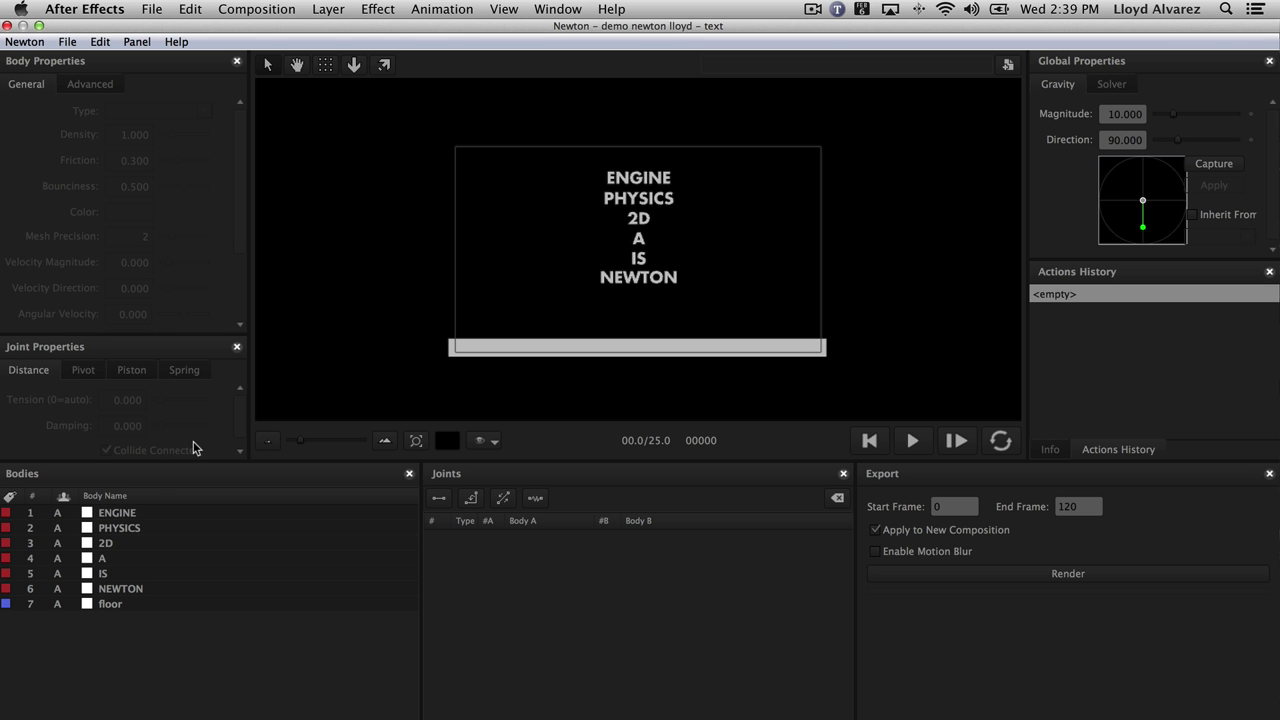
click(117, 582)
click(117, 560)
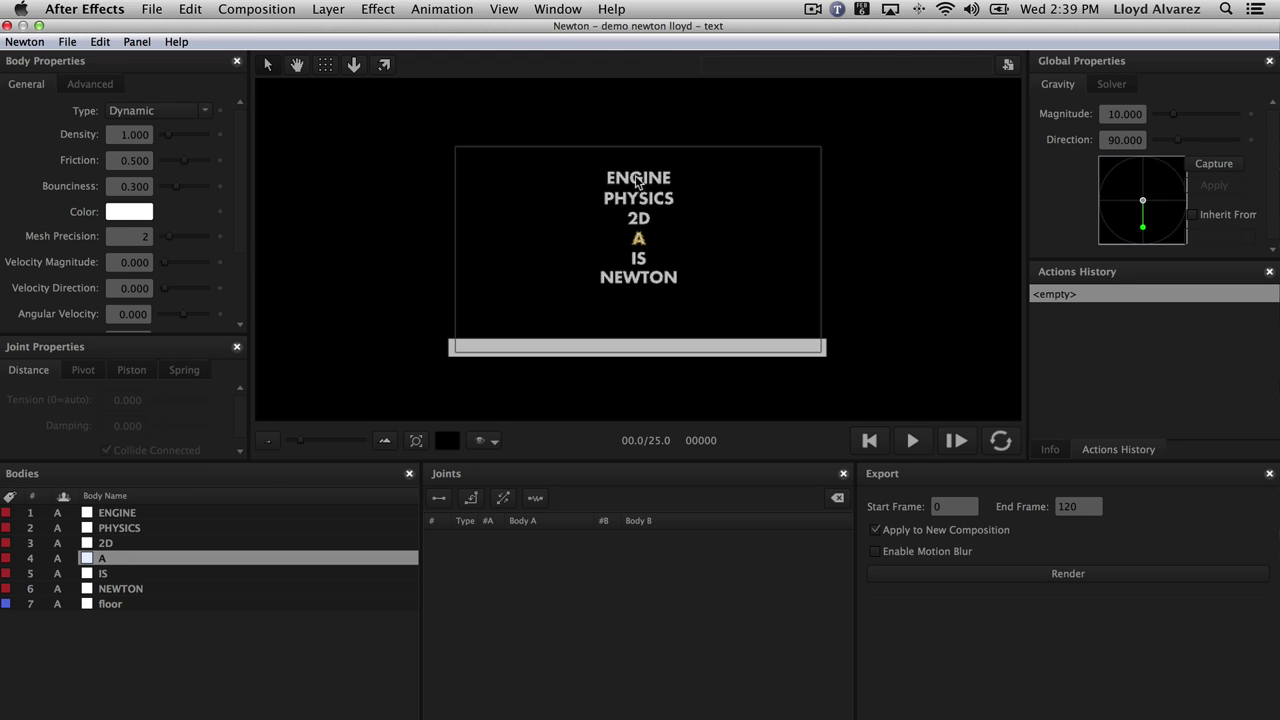
click(117, 513)
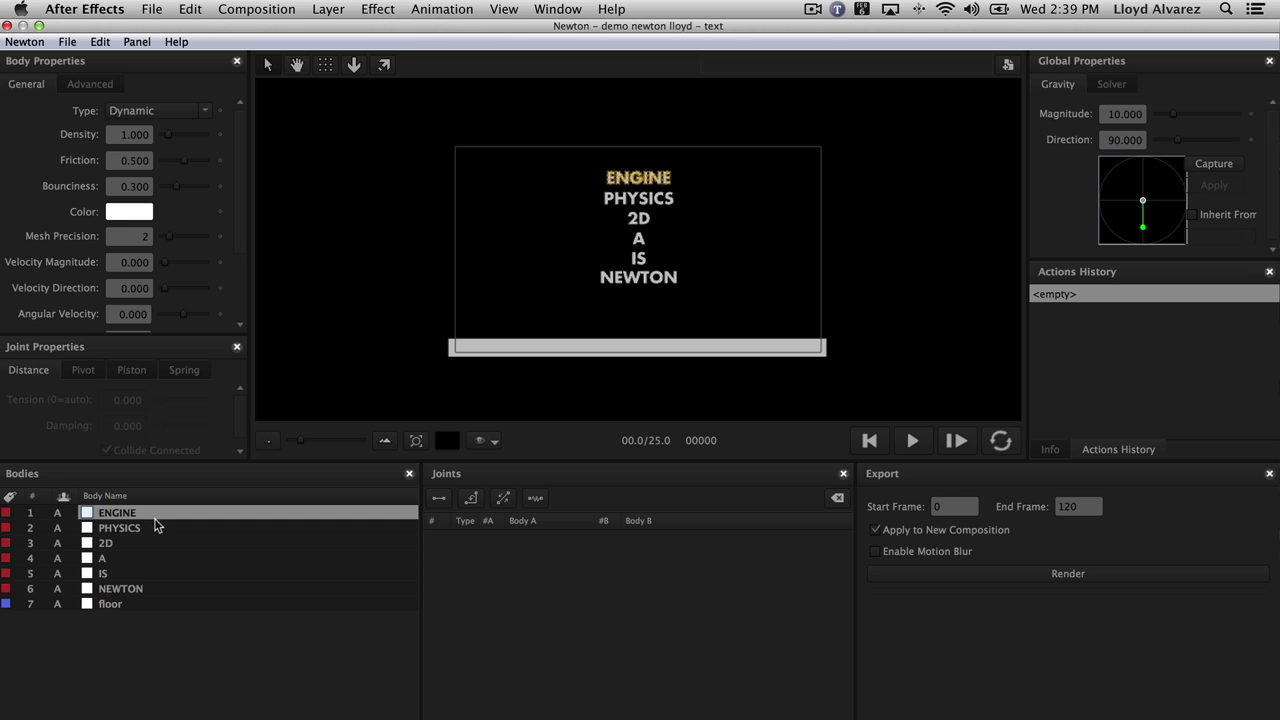
click(107, 606)
key(s)
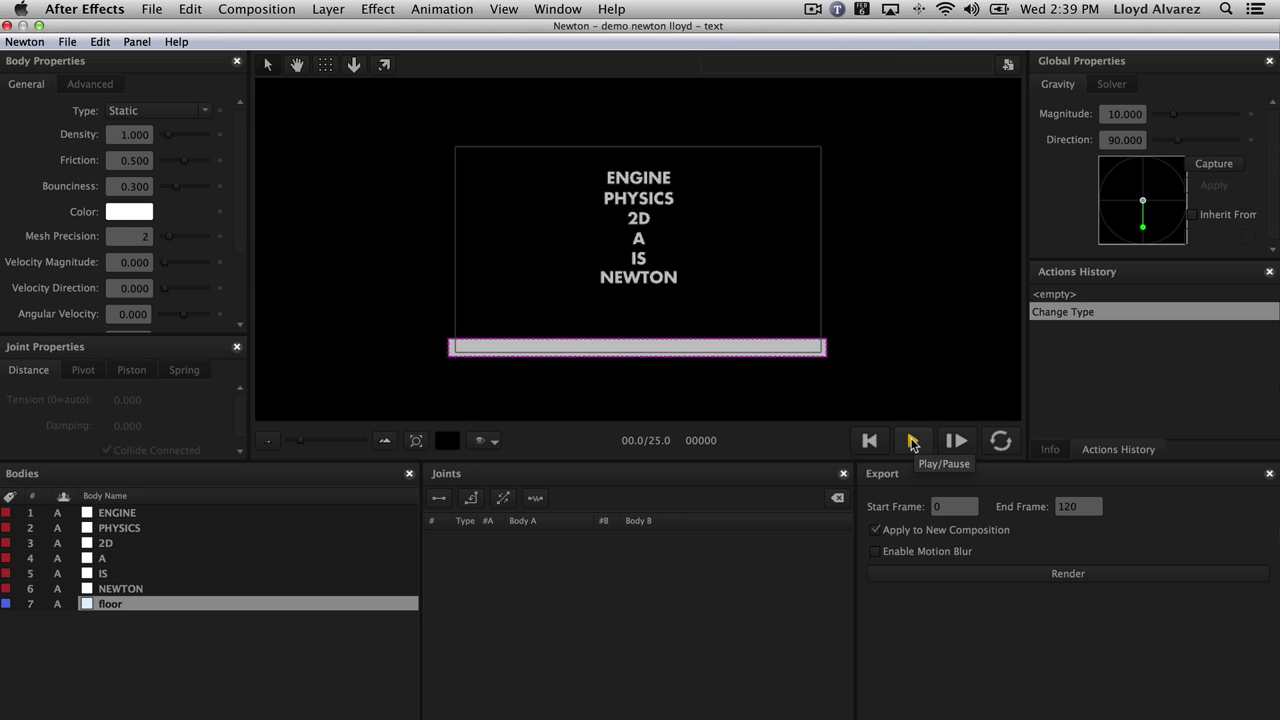
- Test-run the falling words, rewind, and select all six word bodies for advanced properties
click(912, 441)
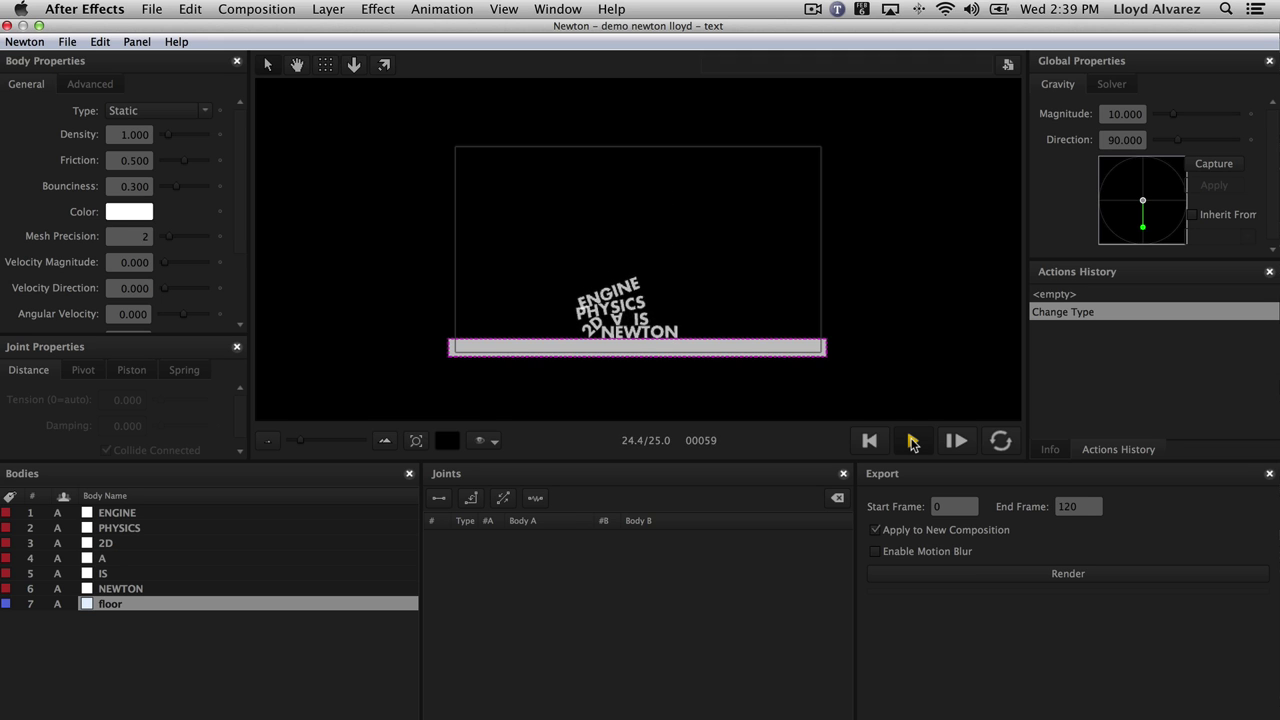
click(912, 441)
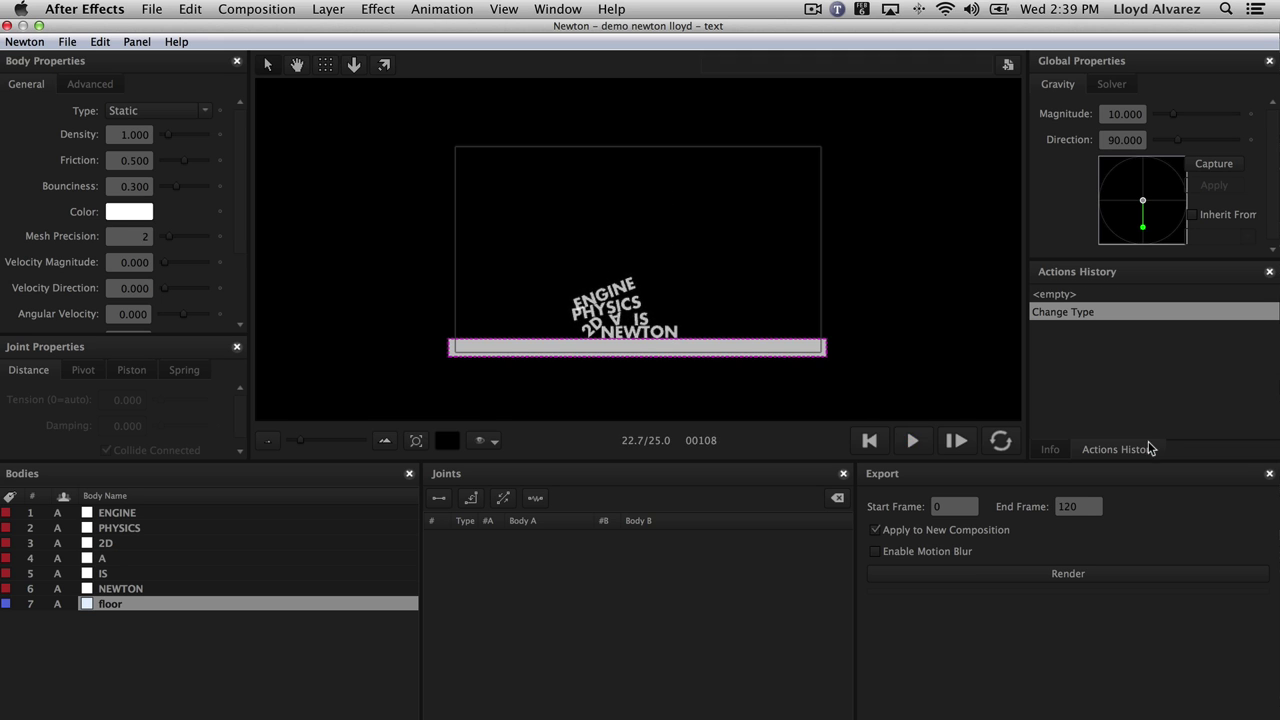
click(1056, 455)
click(869, 441)
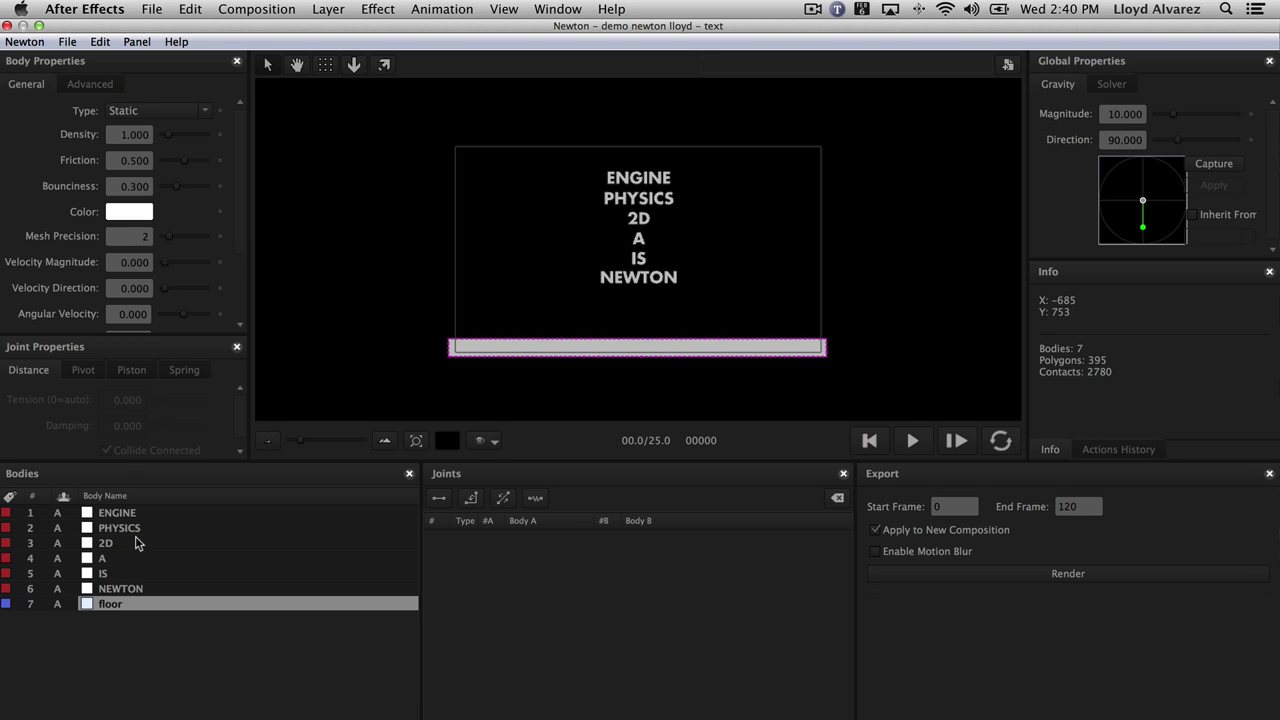
click(125, 588)
shift+click(118, 513)
click(88, 84)
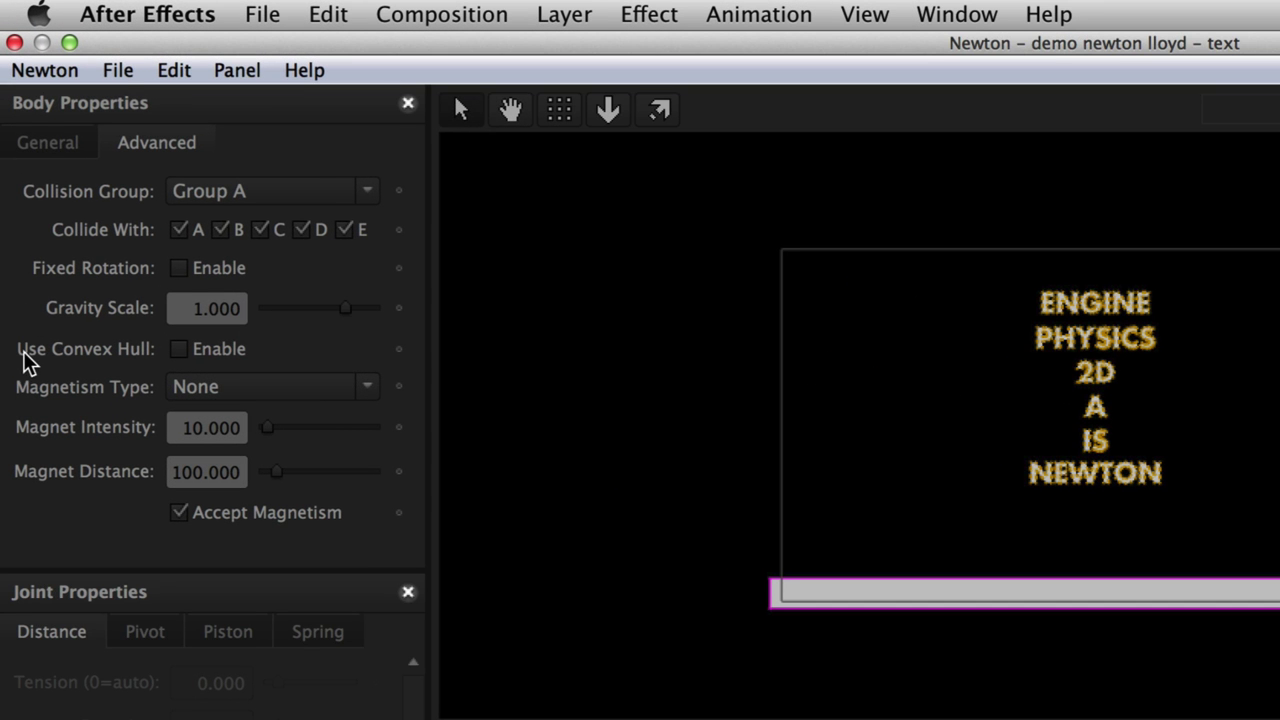
- Switch all six word bodies to Use Convex Hull and test-run the simulation
click(177, 350)
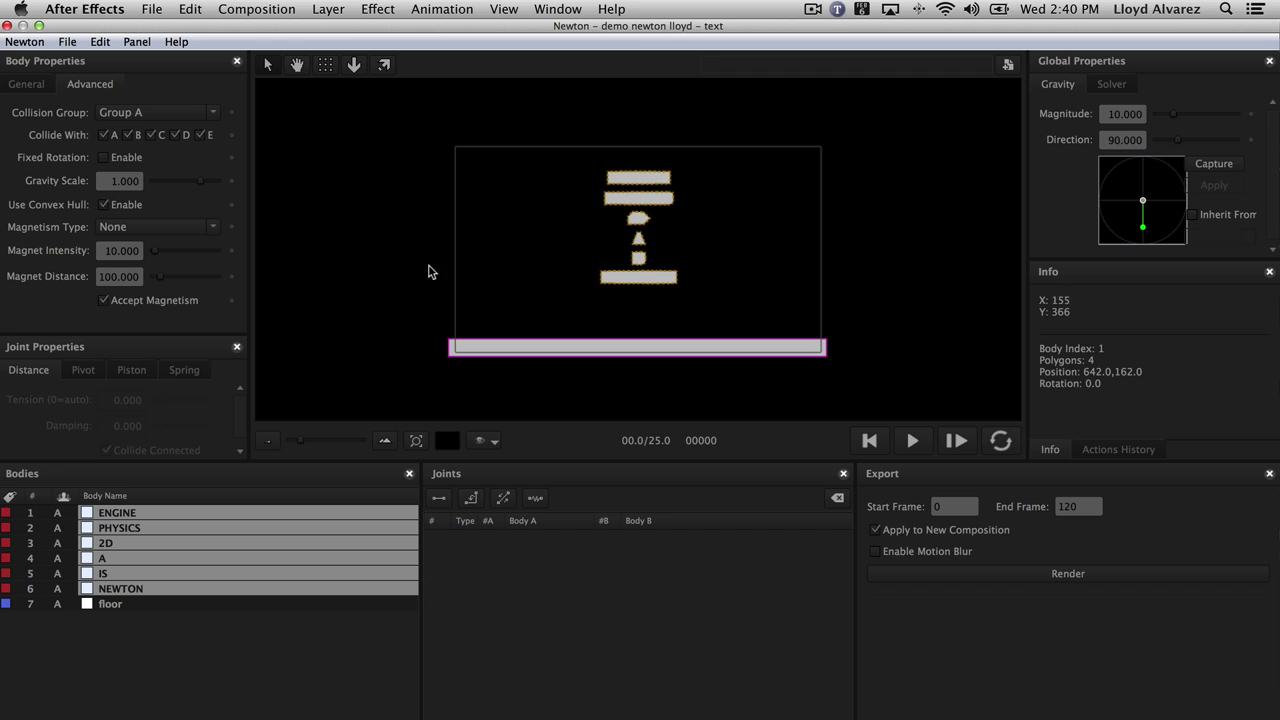
click(925, 442)
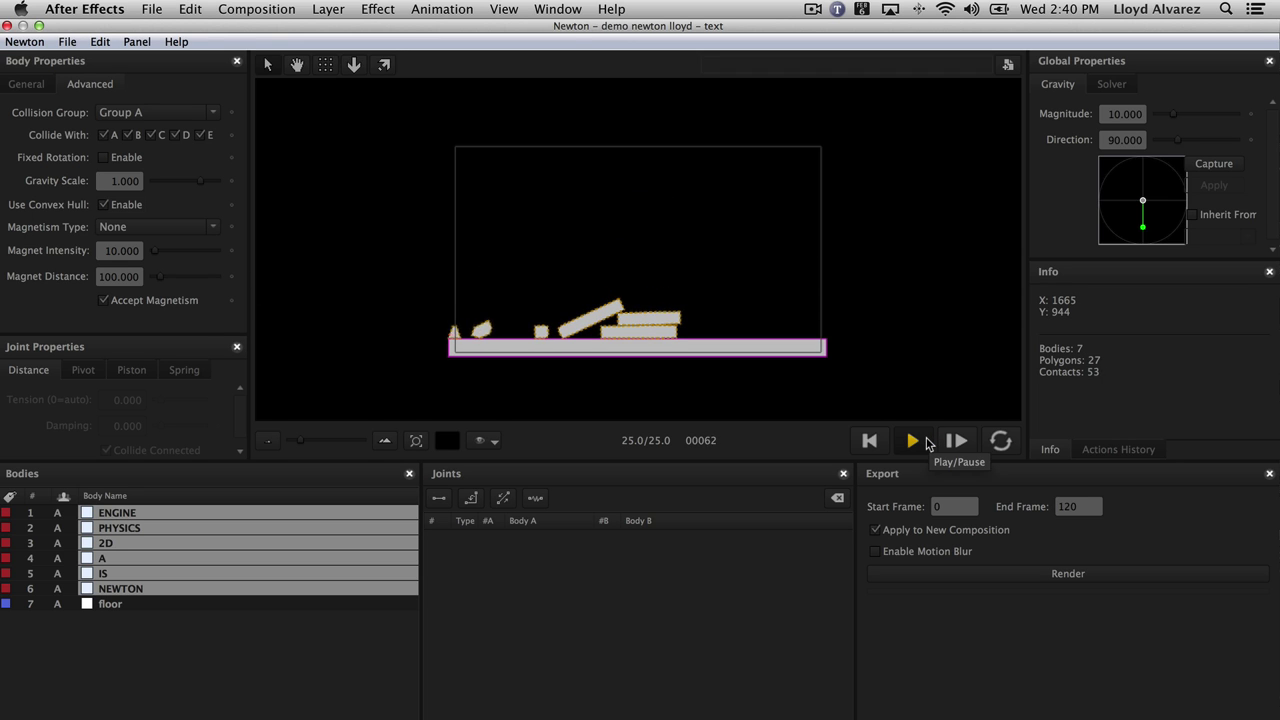
click(864, 441)
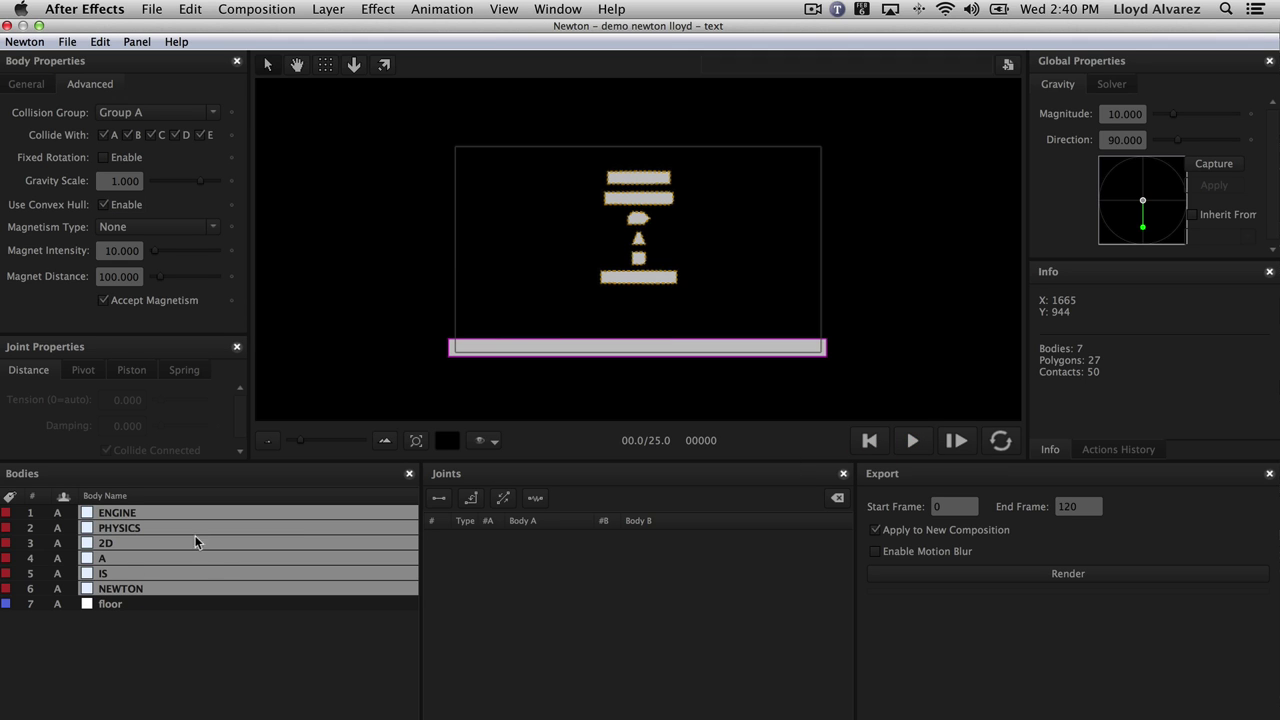
- Give only 2D its detailed shape, rerun, and render into a new 'text 2' composition
super+click(118, 561)
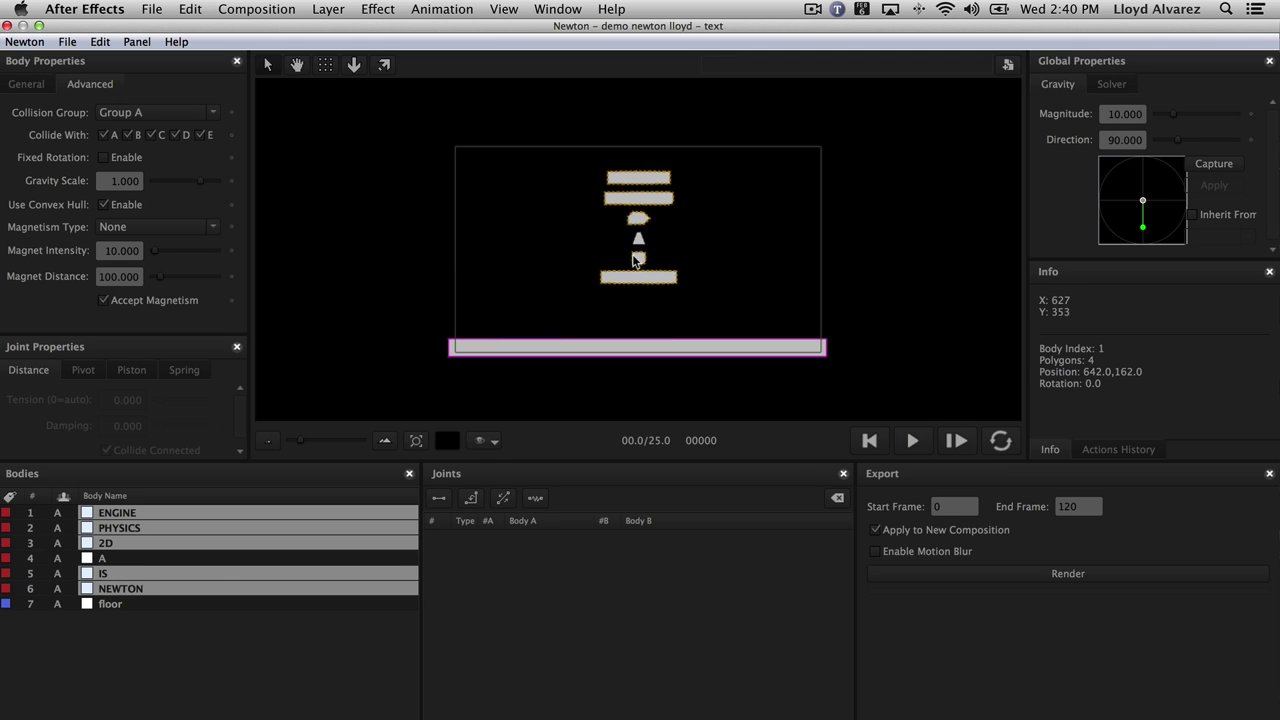
click(105, 545)
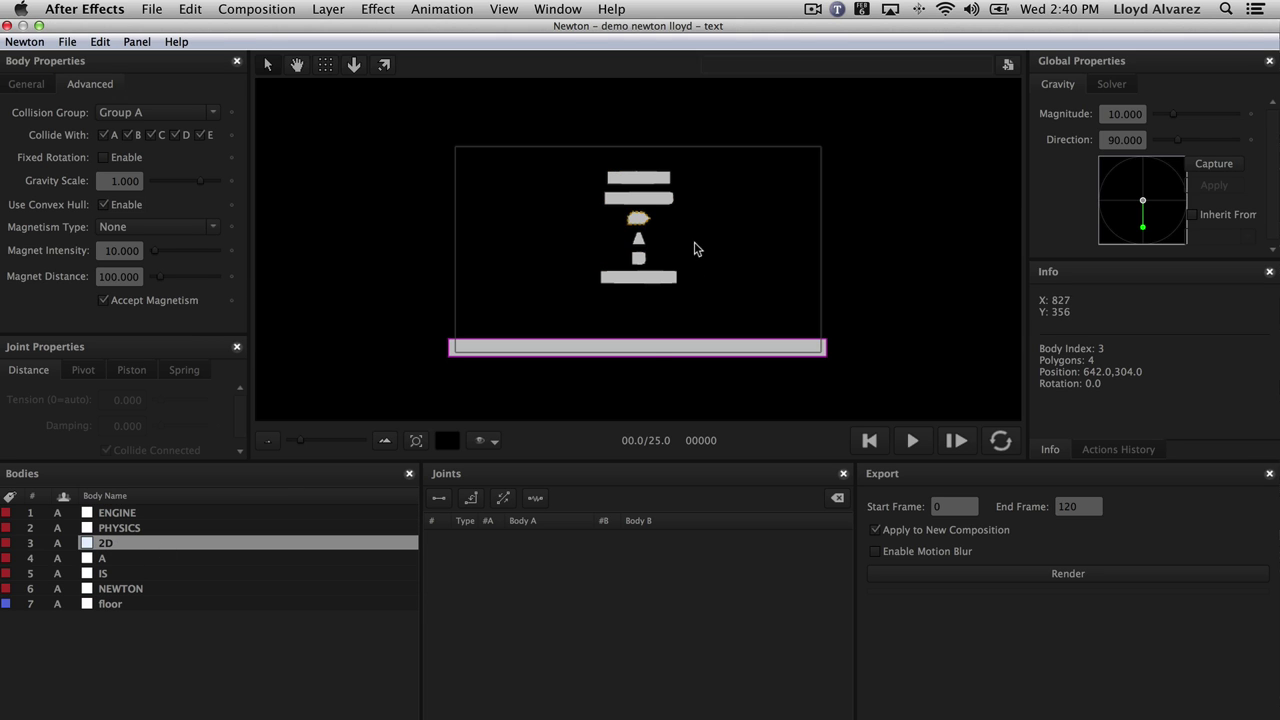
click(101, 205)
click(912, 441)
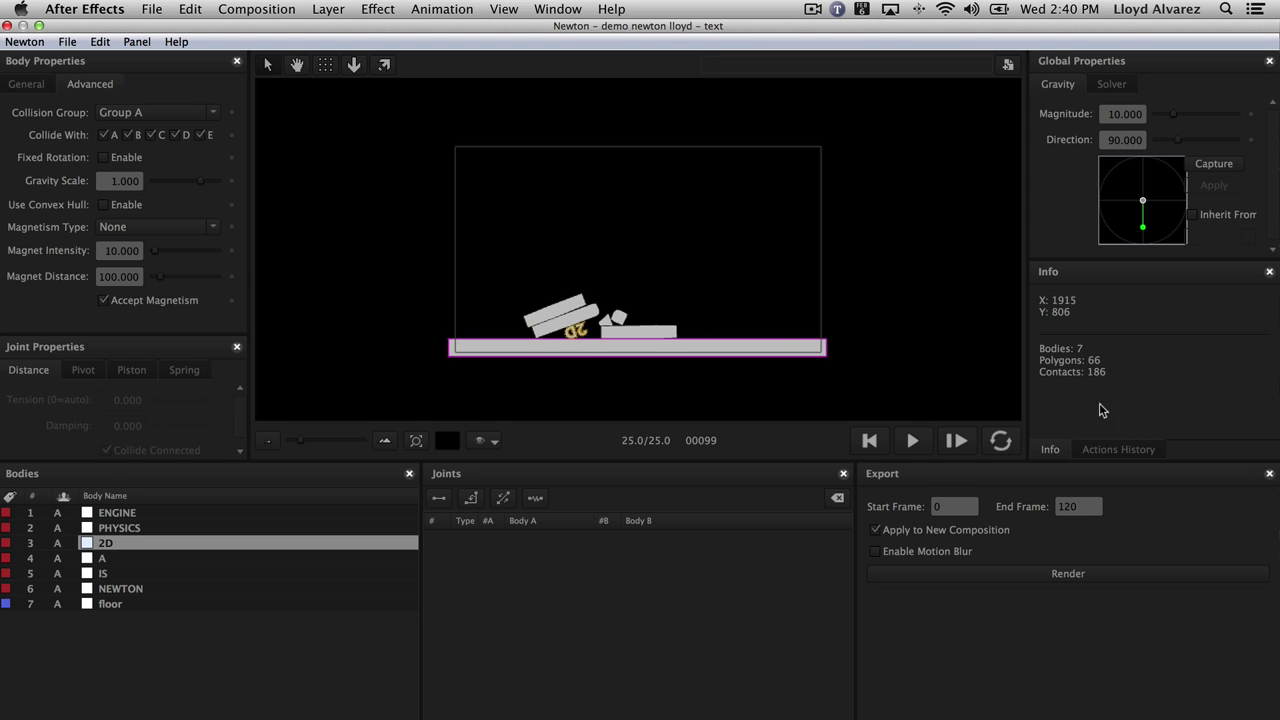
click(1068, 572)
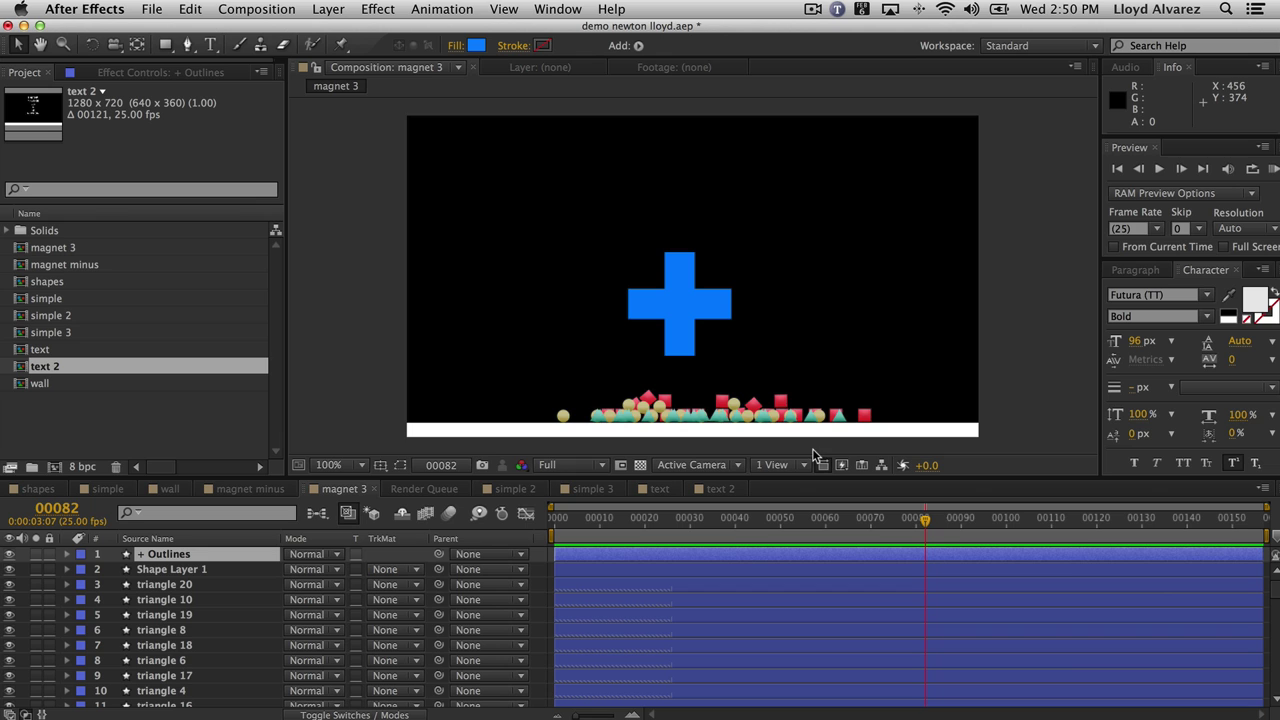
- Scrub magnet 3 back to around frame 44 and open it in Newton 2
drag(926, 520, 1045, 530)
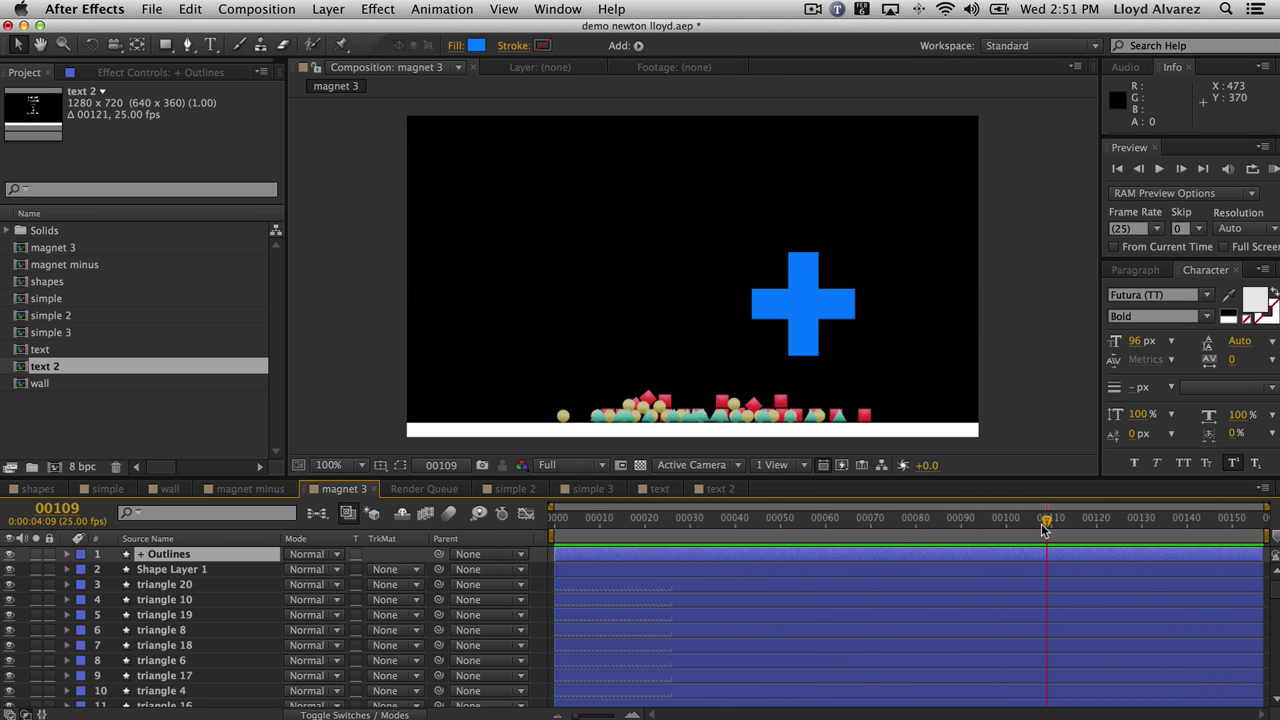
click(233, 8)
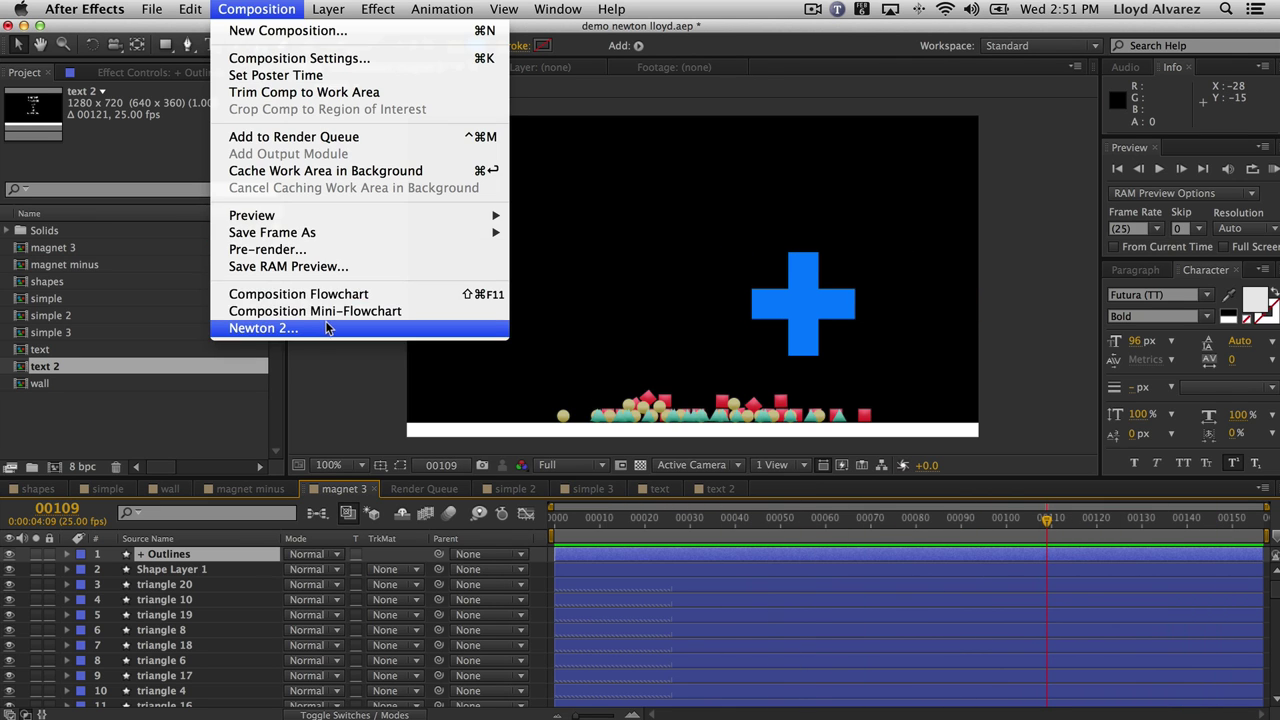
click(329, 326)
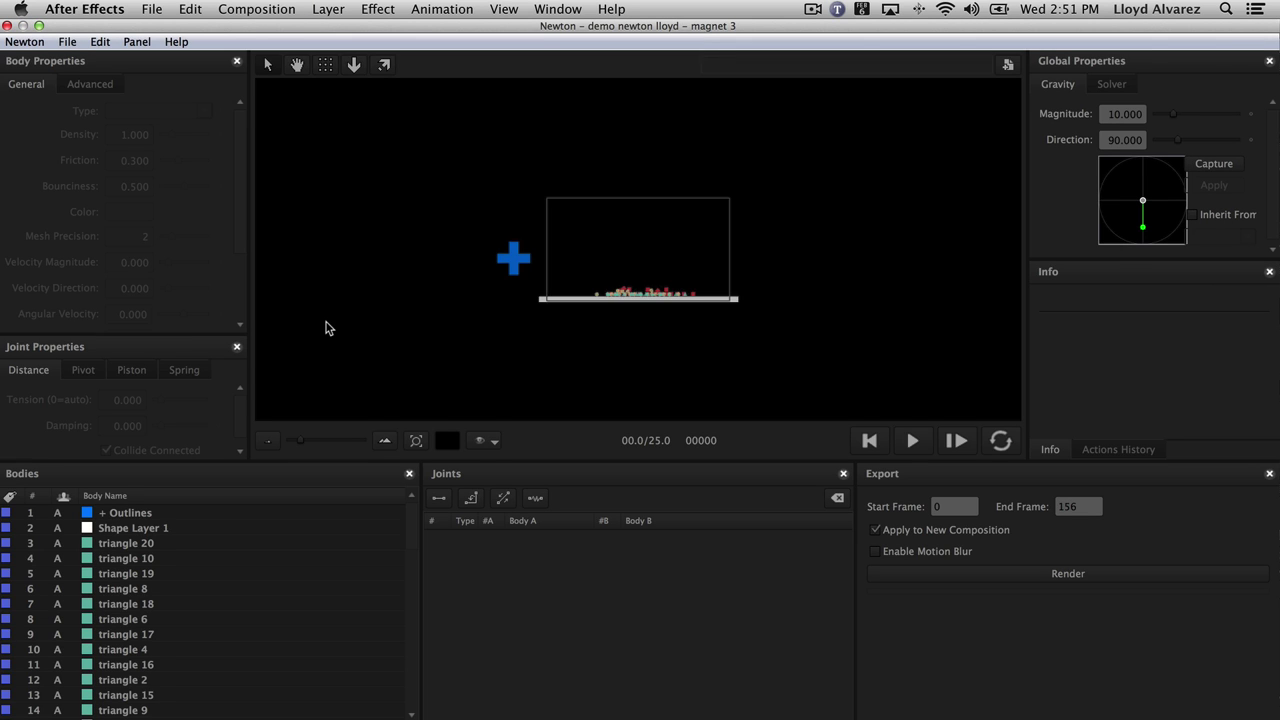
- Zoom the viewer and change the blue cross body '+ Outlines' from Dynamic to Kinematic
scroll(686, 317, up, 1)
scroll(686, 317, up, 5)
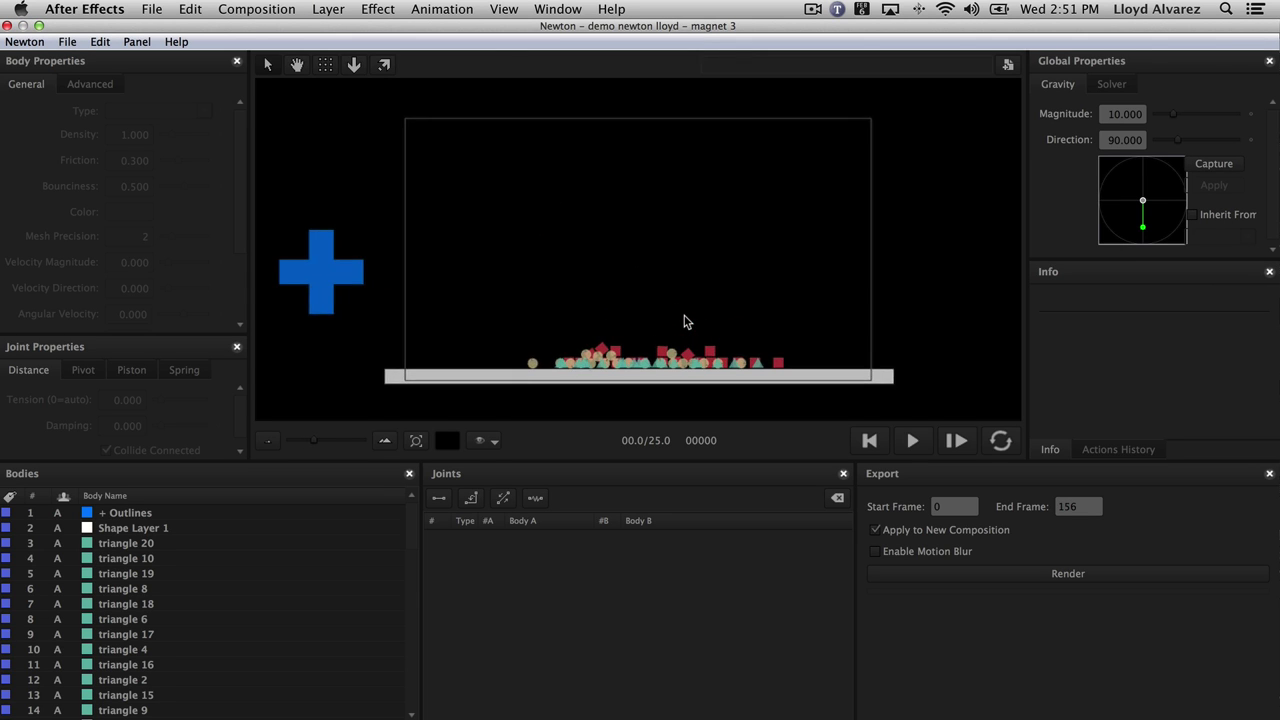
scroll(686, 321, up, 1)
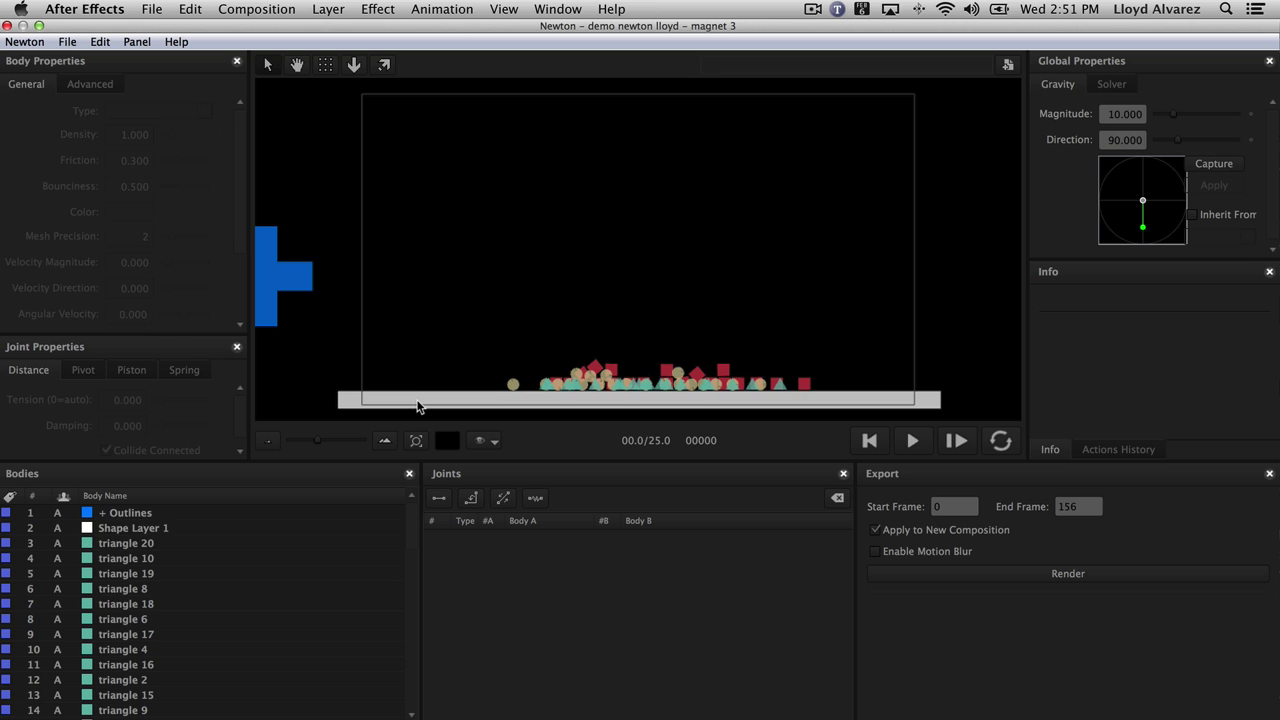
click(417, 399)
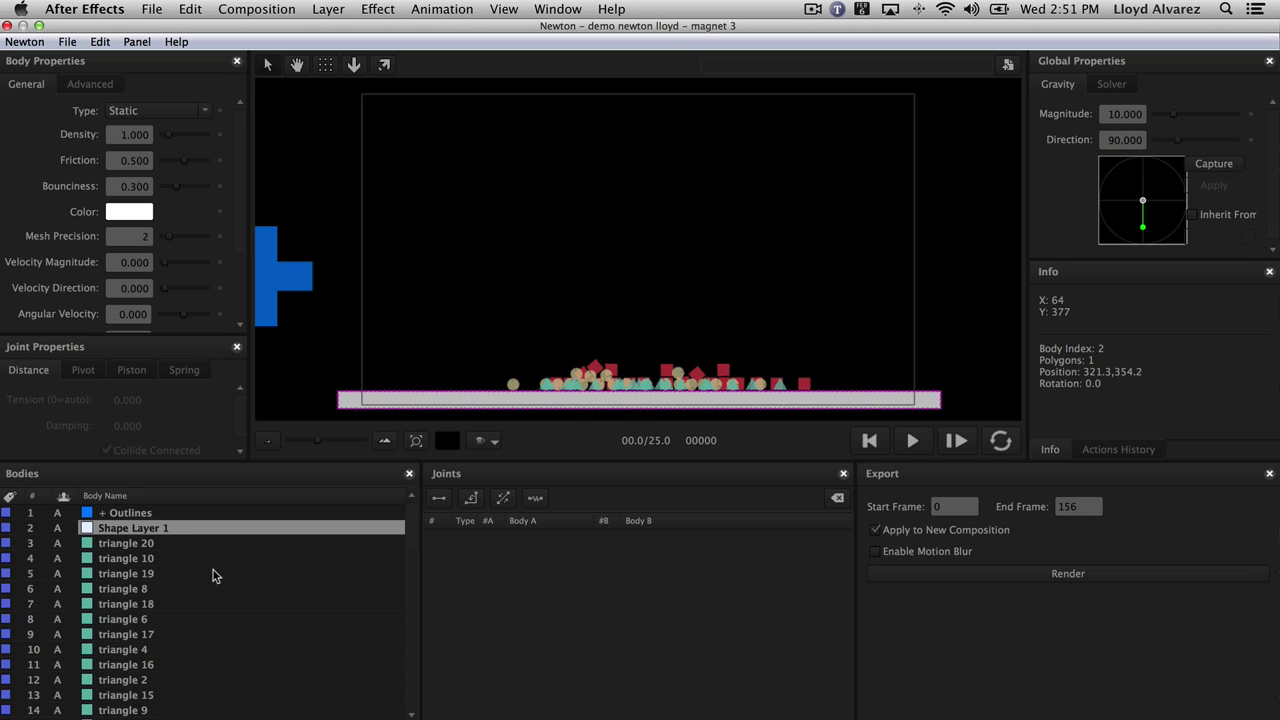
click(152, 514)
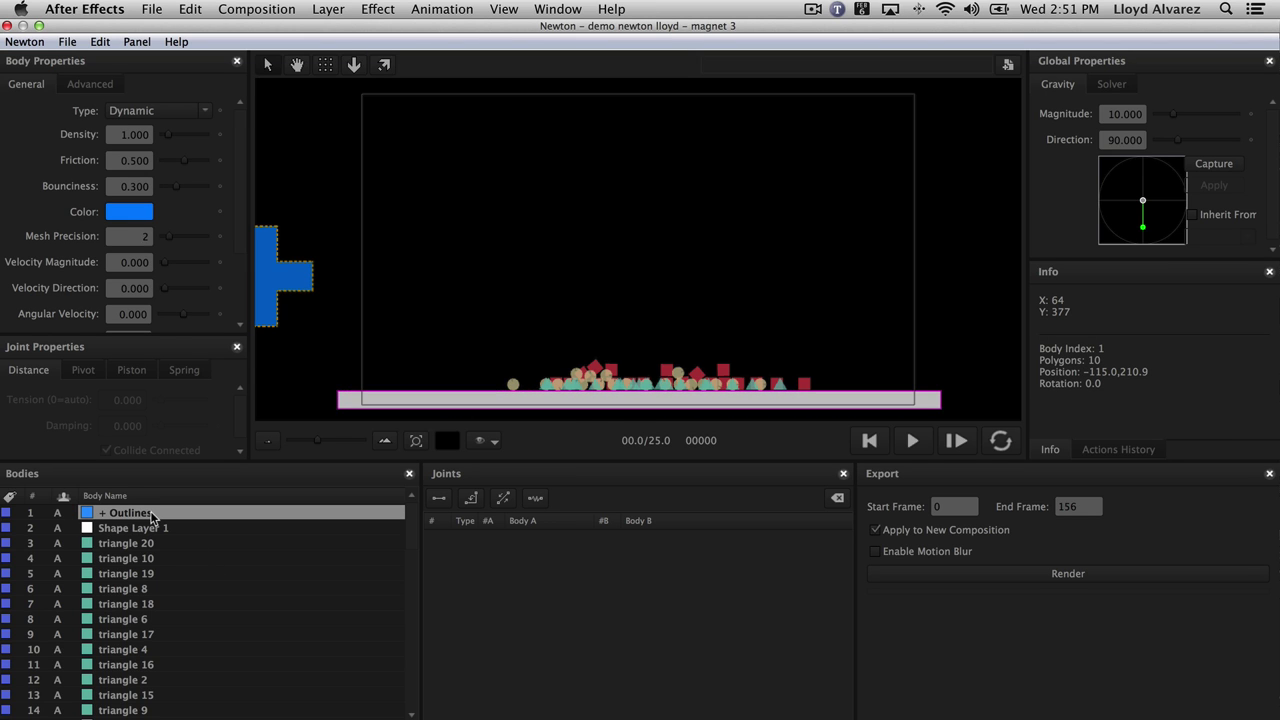
click(197, 105)
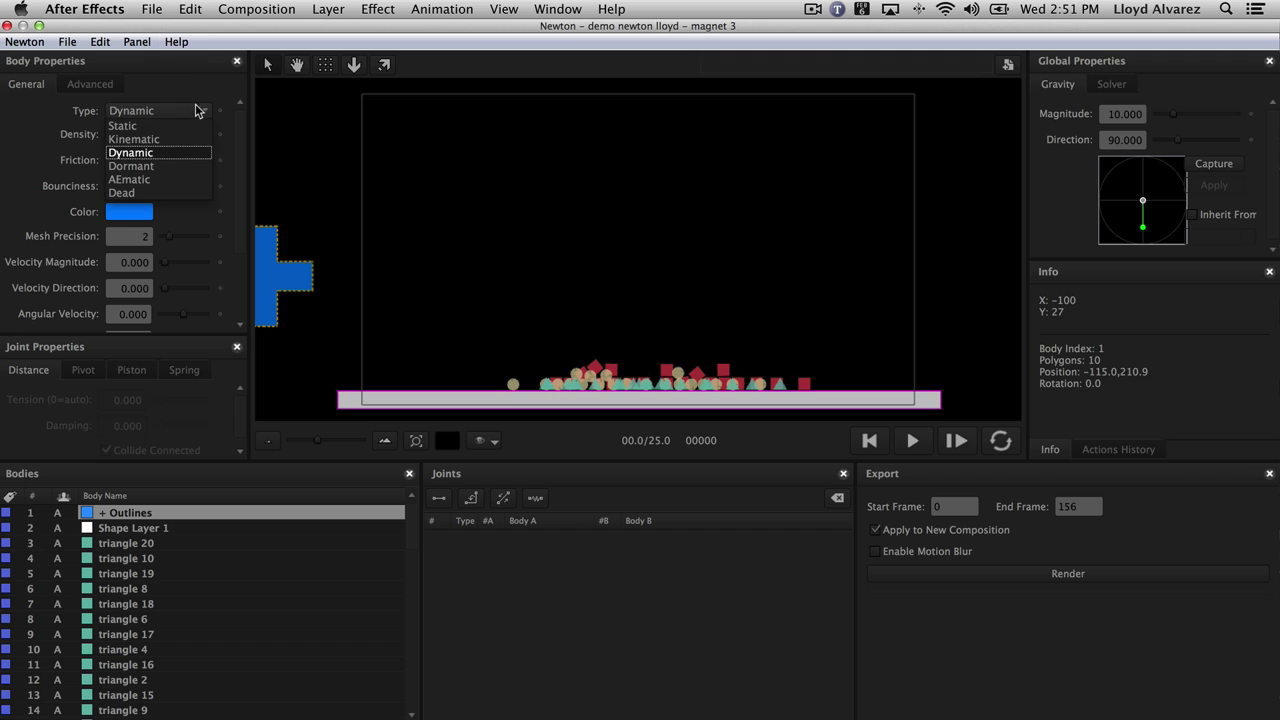
click(161, 143)
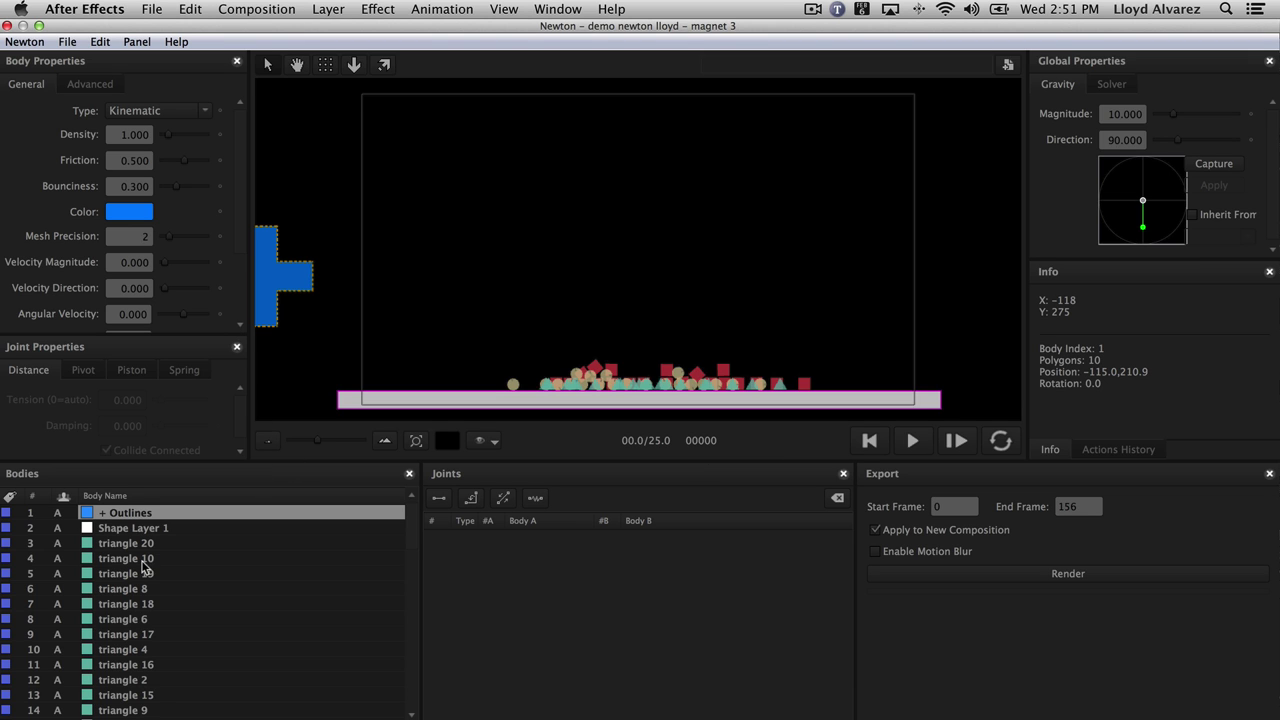
click(90, 84)
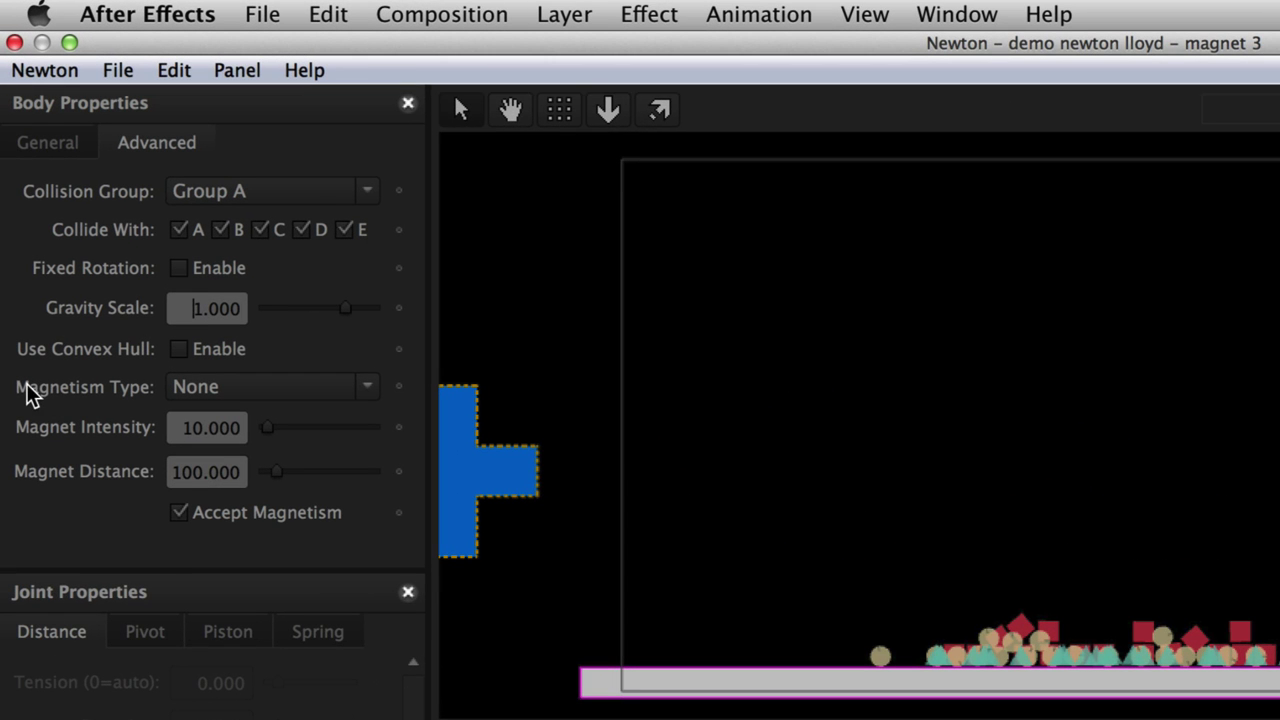
- Make the cross an Attraction magnet and enlarge its Magnet Distance to 185.714
click(314, 386)
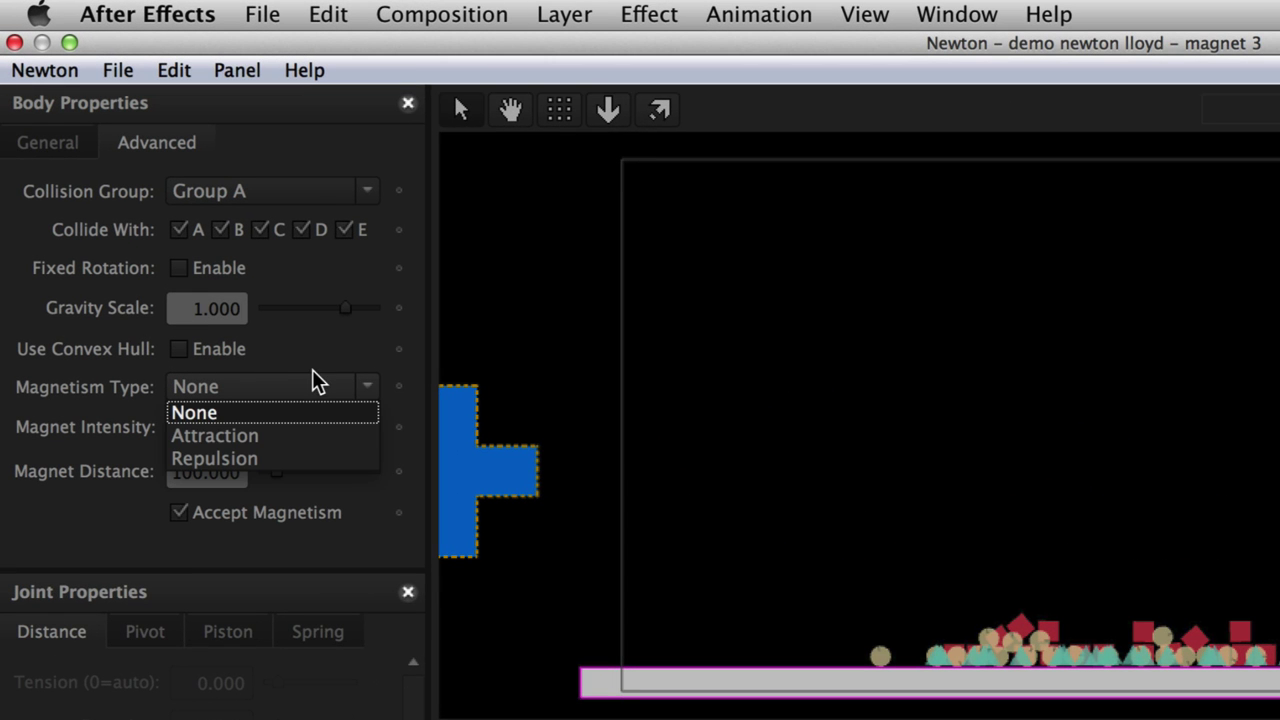
click(247, 435)
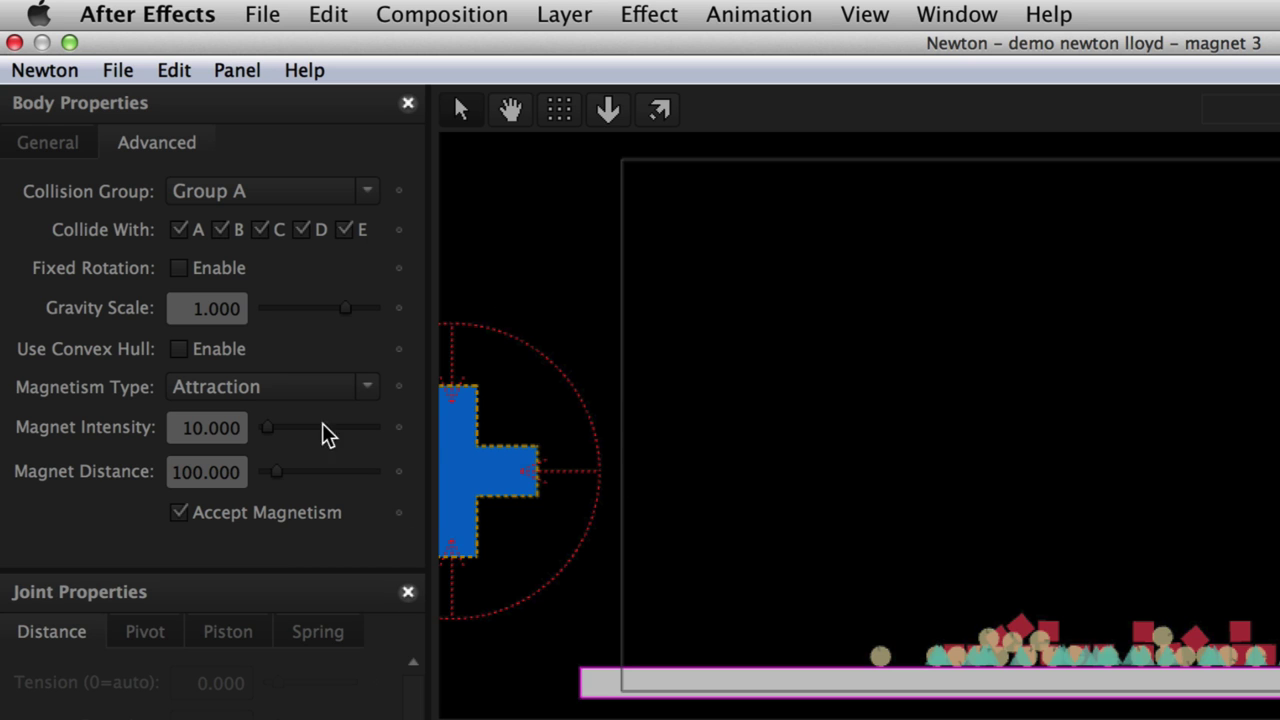
mouse_move(276, 472)
mouse_down()
mouse_move(298, 471)
mouse_move(286, 472)
mouse_up()
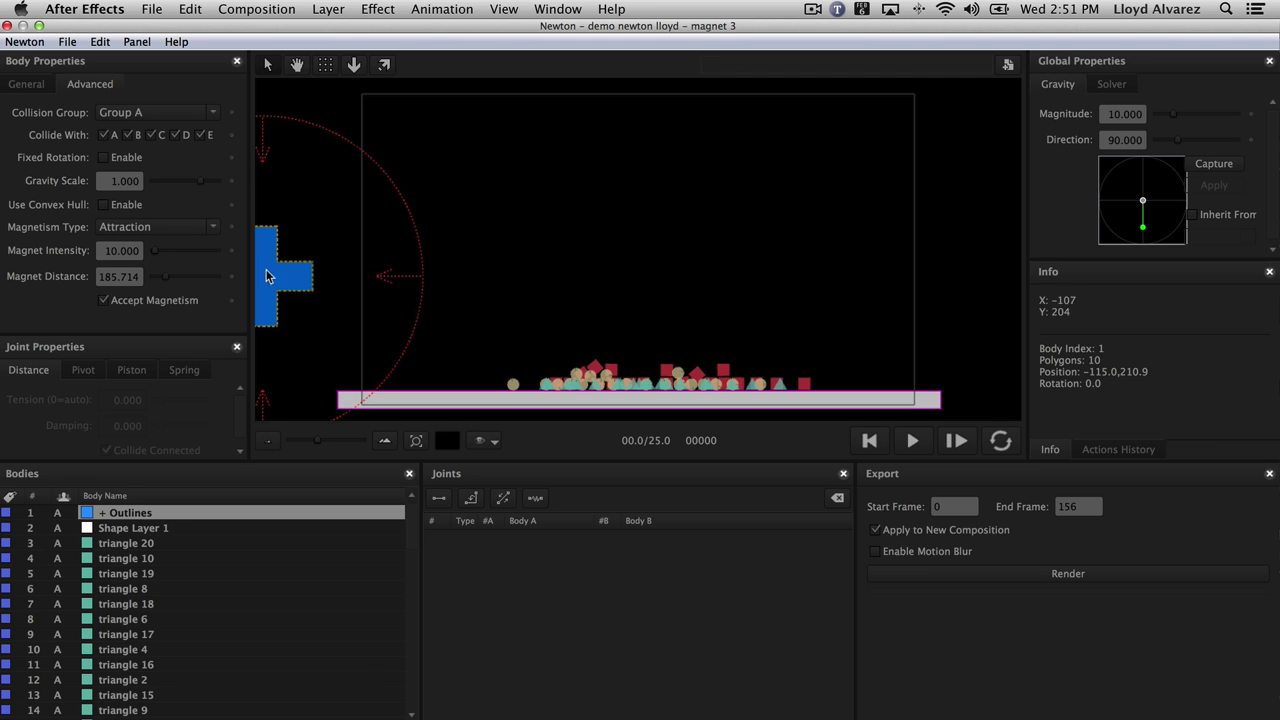
- Test the magnet at intensity 40, rewind, then set the intensity back to 10
click(160, 252)
click(108, 252)
text(40)
key(Tab)
click(921, 444)
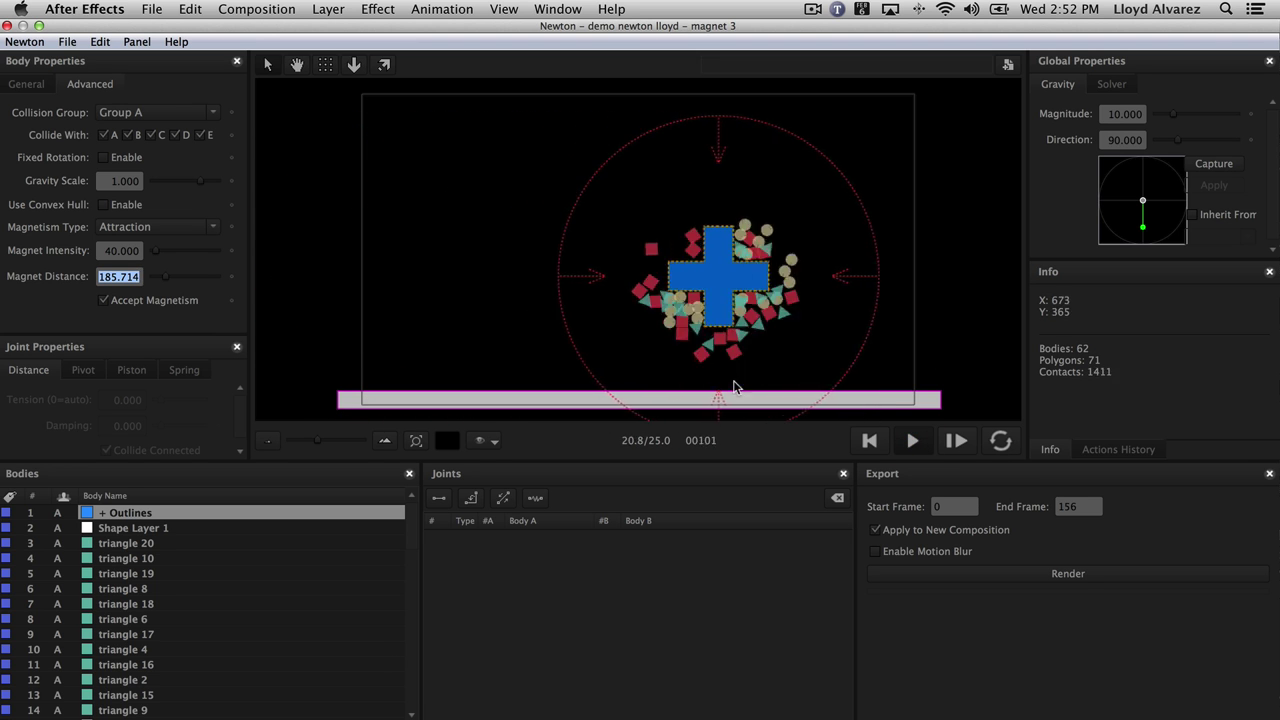
click(866, 440)
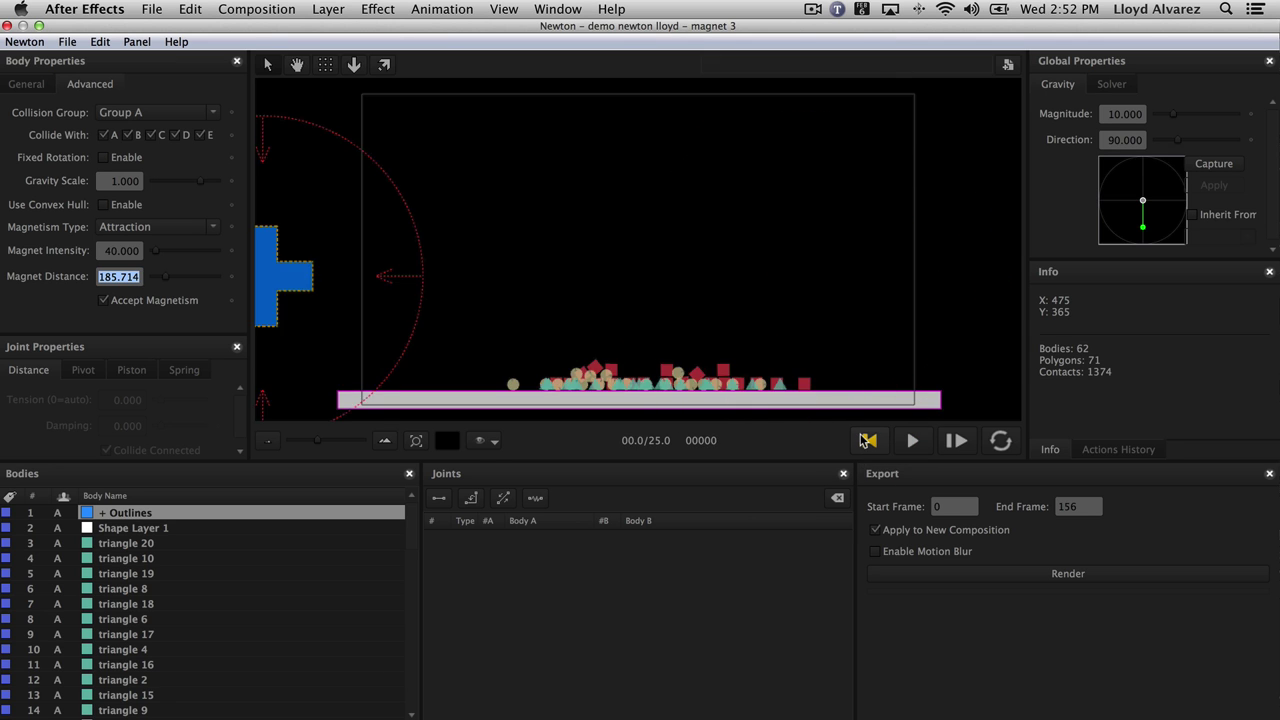
click(104, 250)
text(10)
key(Tab)
- Replay the simulation and scrub magnet minus to preview the bar's spiral path
click(912, 440)
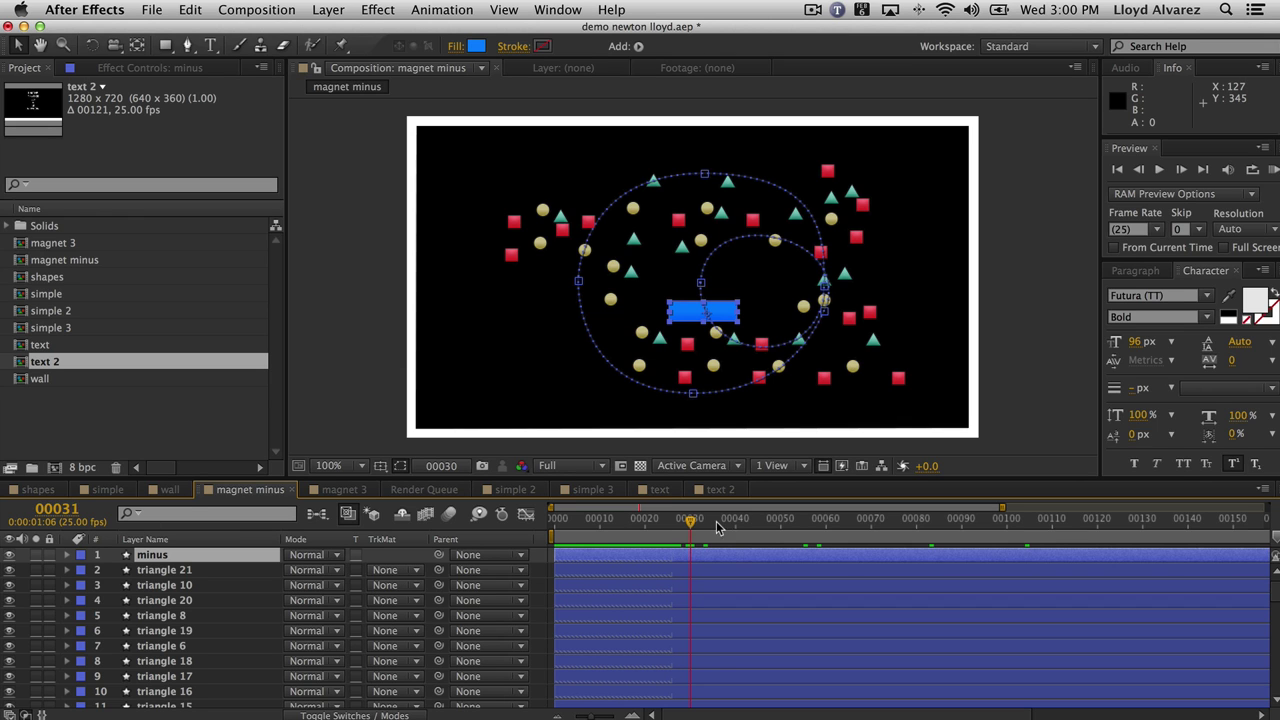
drag(720, 527, 789, 526)
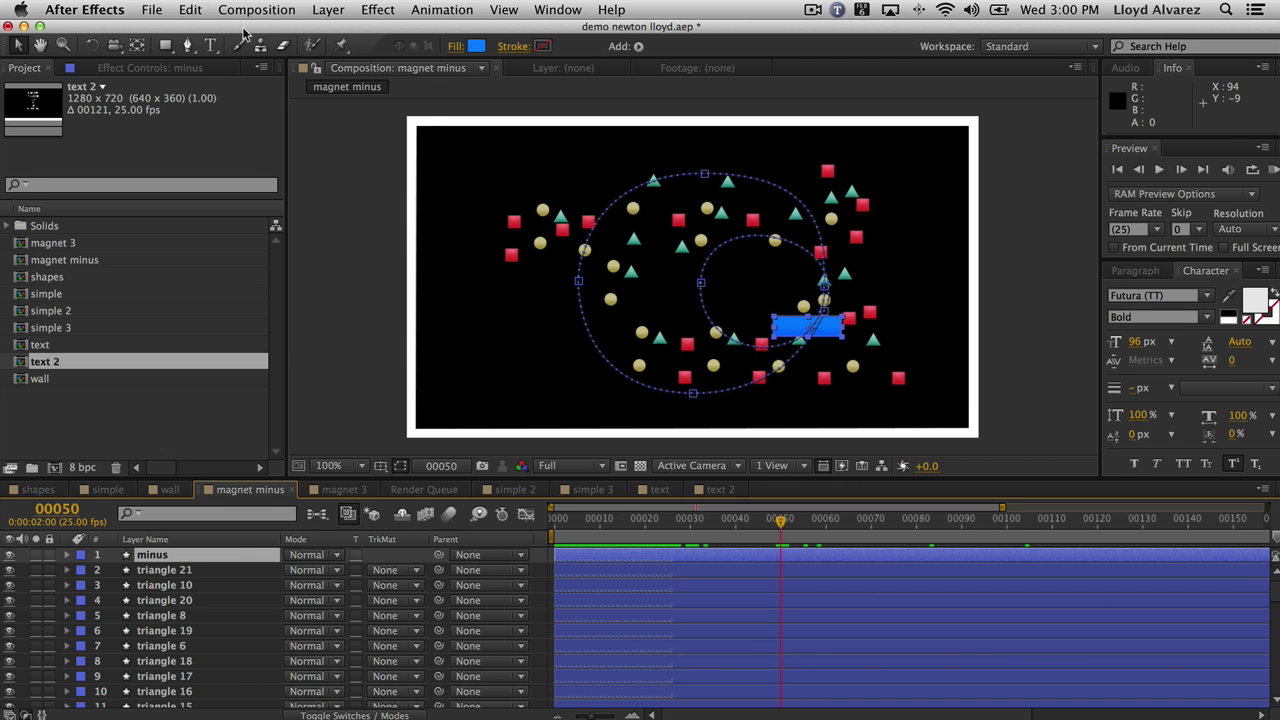
- Load the 'magnet minus' composition into Newton 2 and make White Solid 4 Static
click(290, 9)
click(270, 330)
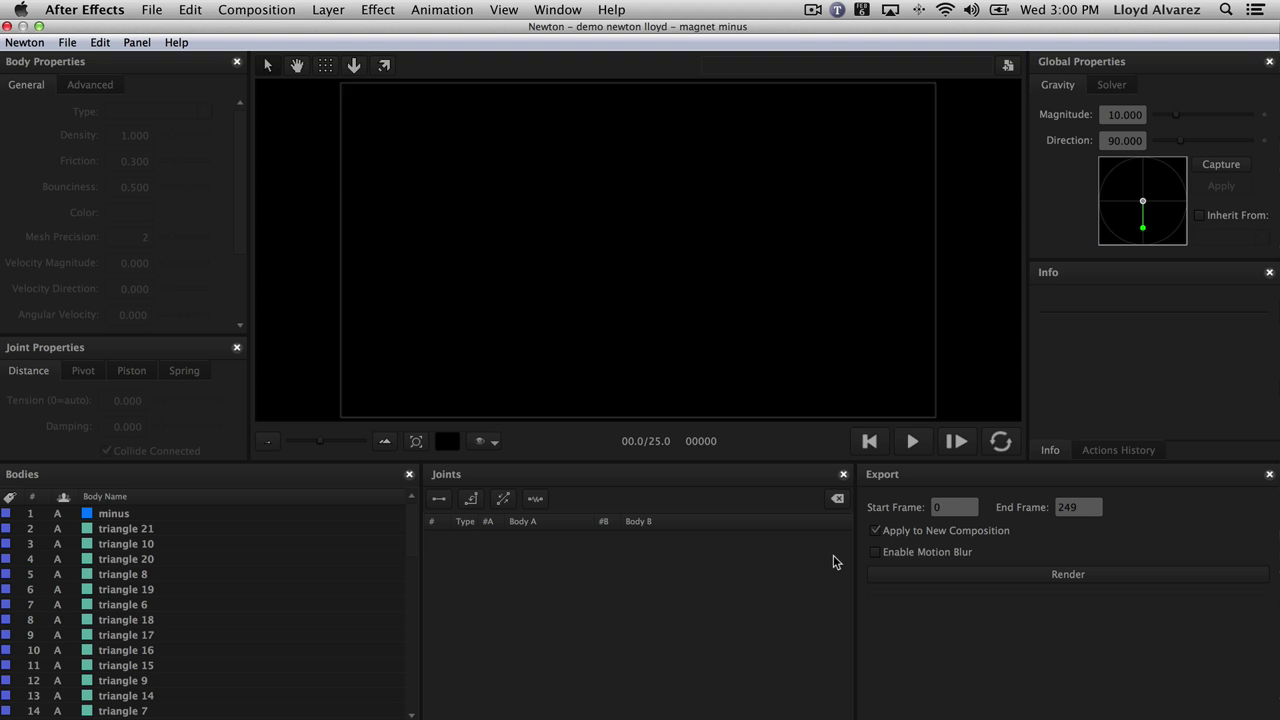
scroll(186, 583, down, 10)
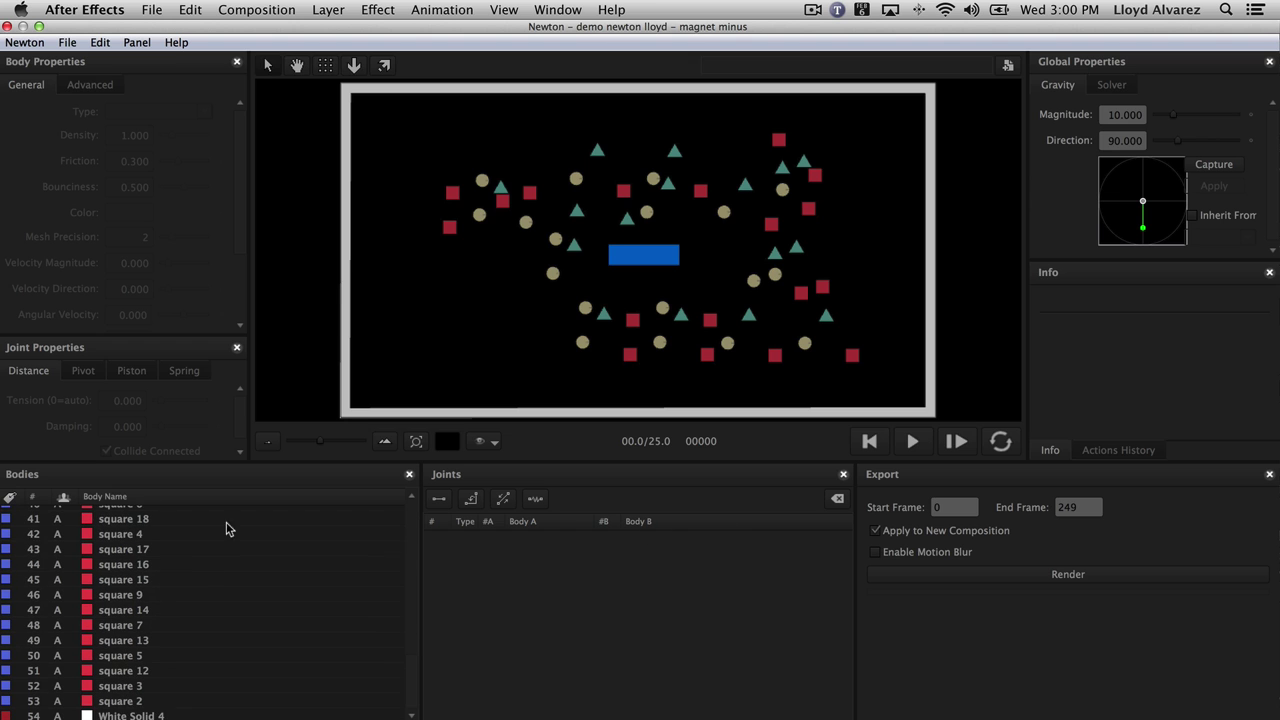
click(344, 290)
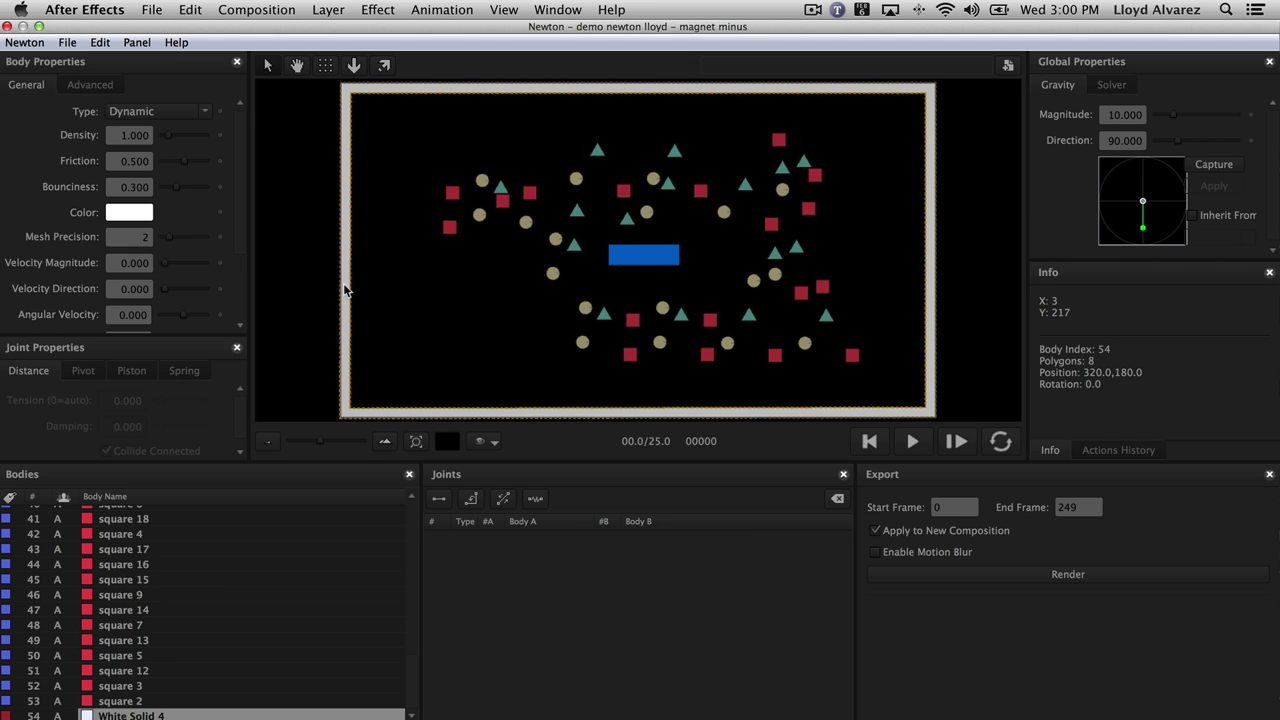
key(s)
- Set the Newton gravity magnitude to 0
scroll(330, 608, up, 10)
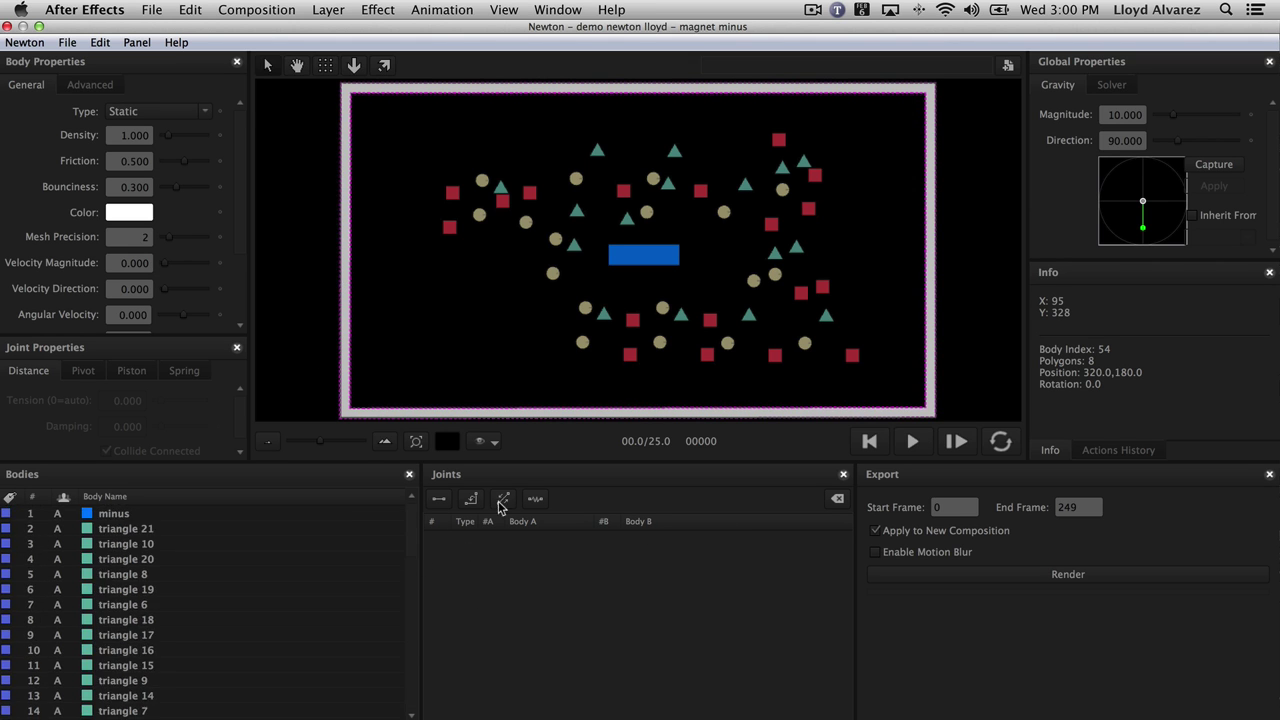
click(1138, 115)
text(0)
click(1128, 142)
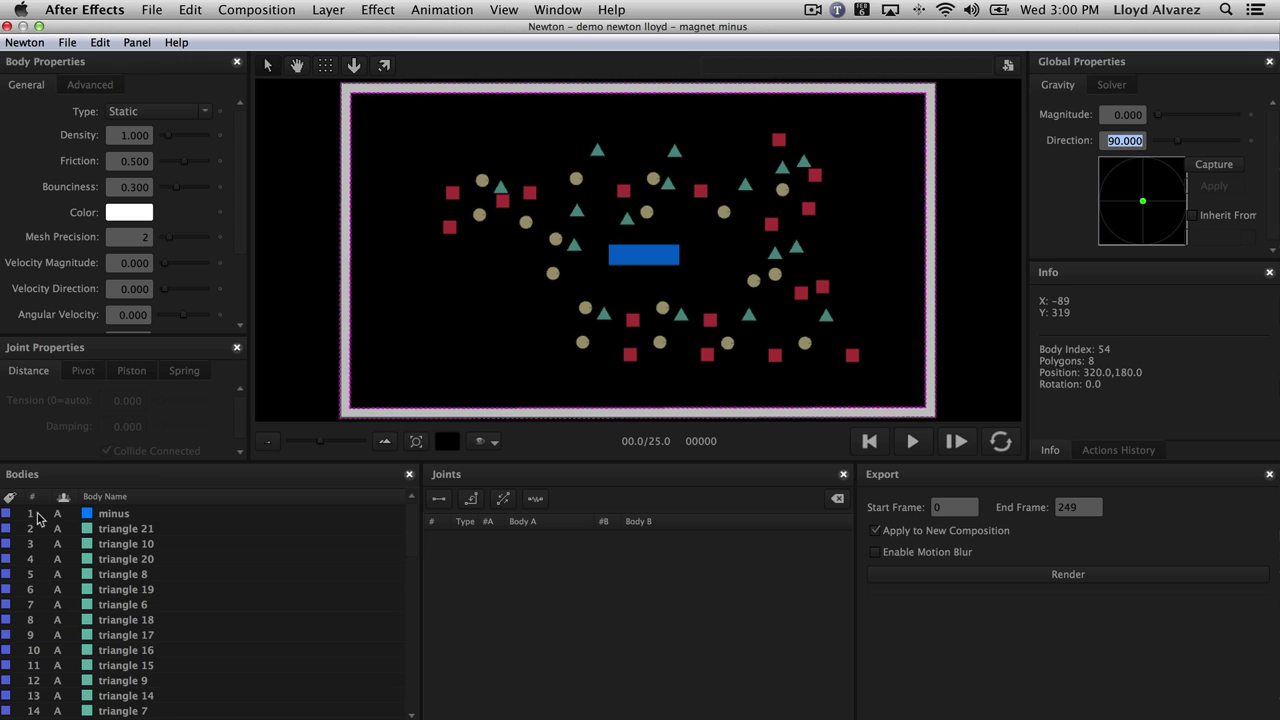
- Make the minus bar a Repulsion magnet with distance 71.429 and test it
click(119, 515)
click(92, 86)
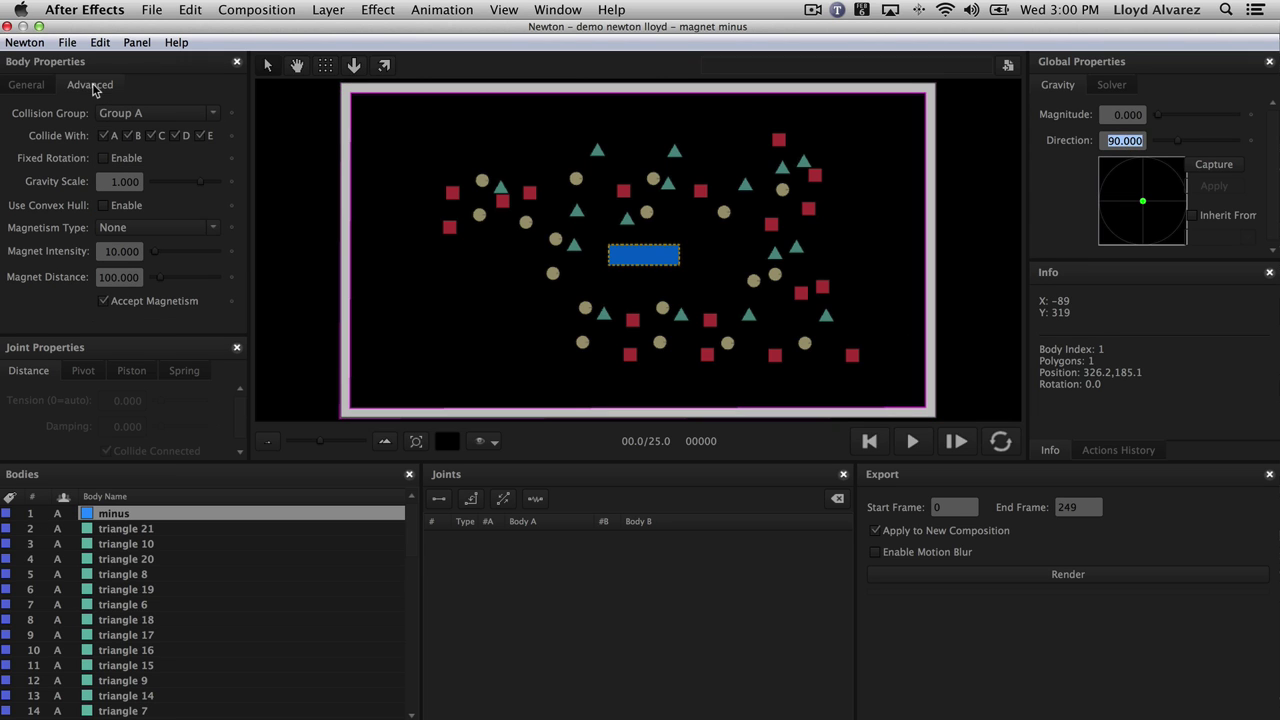
click(144, 229)
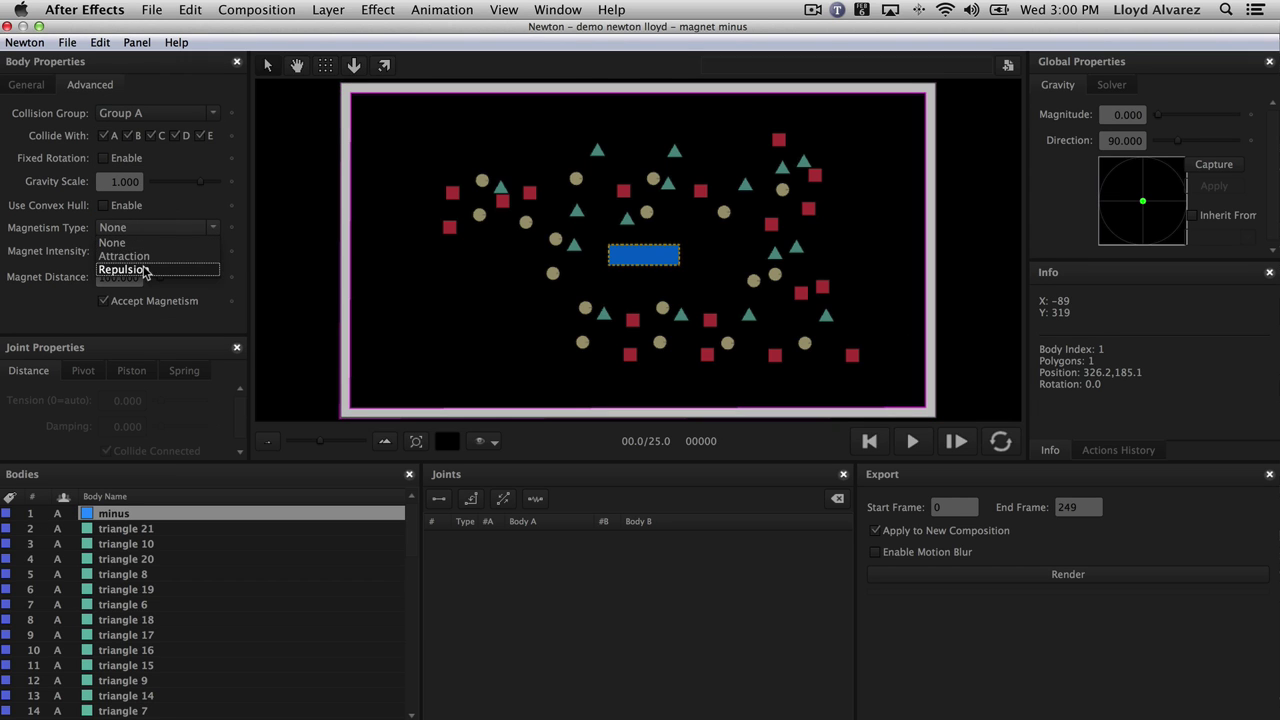
click(143, 270)
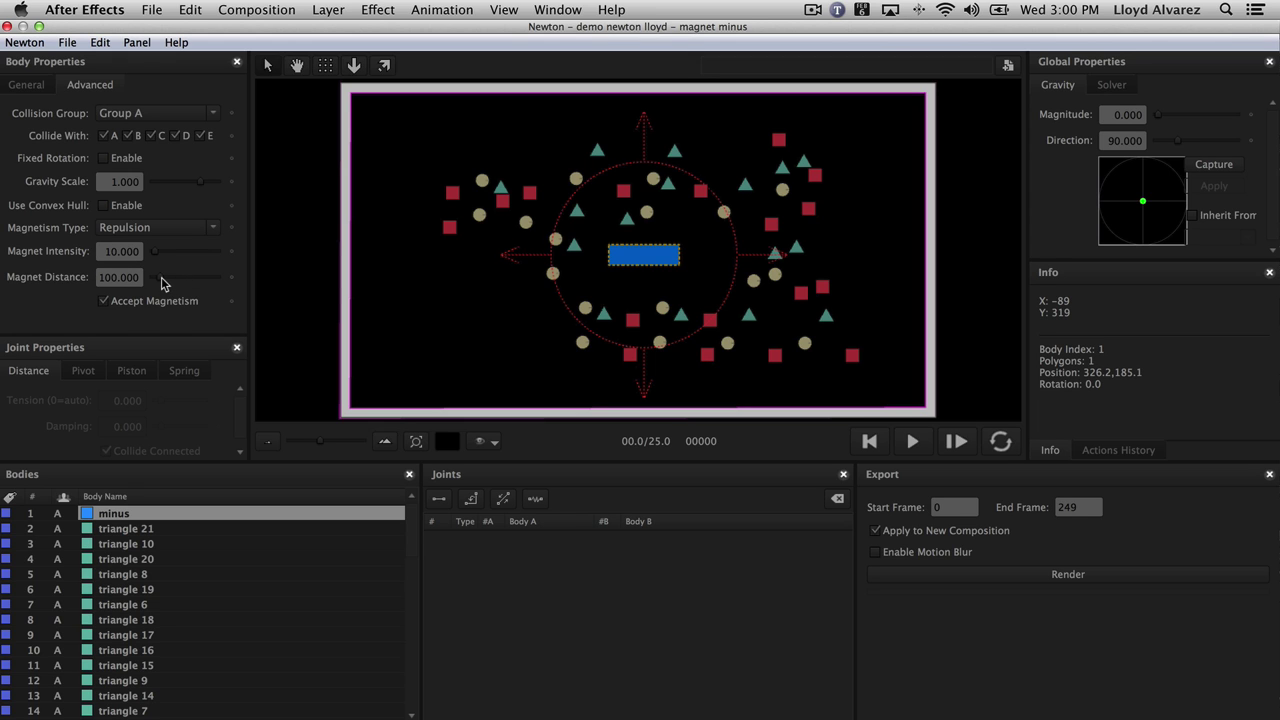
drag(162, 284, 162, 284)
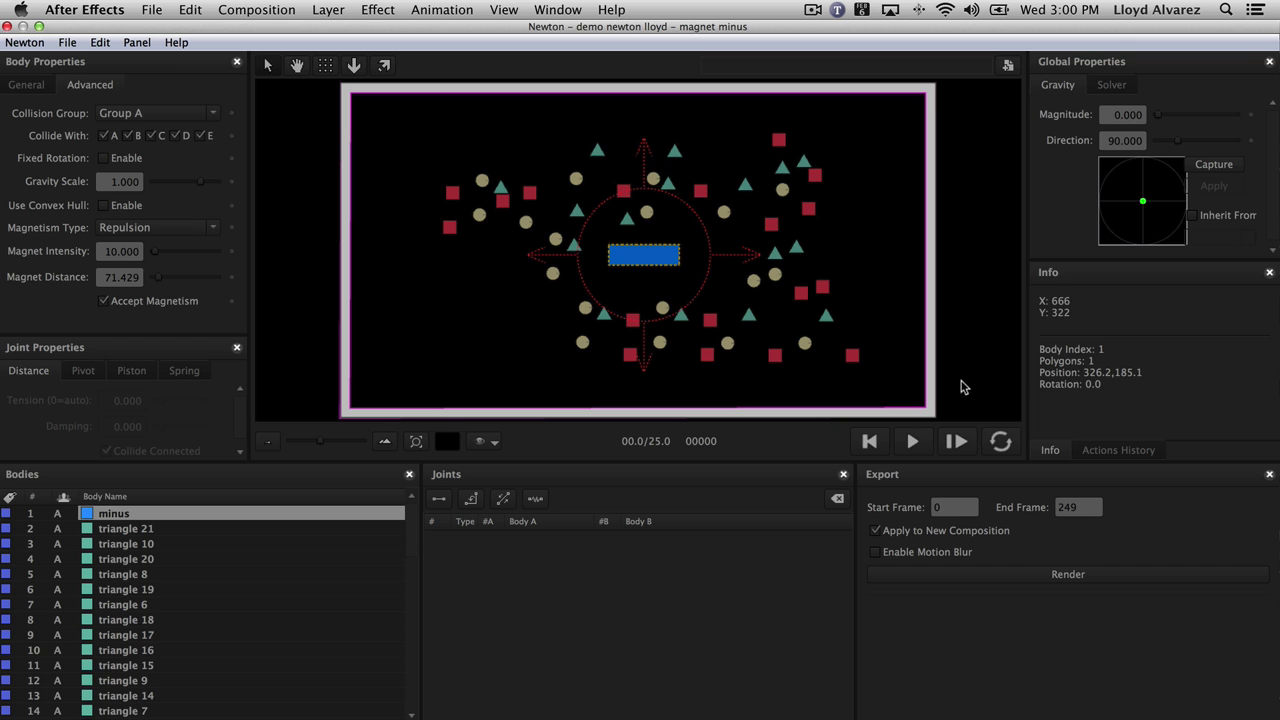
click(914, 441)
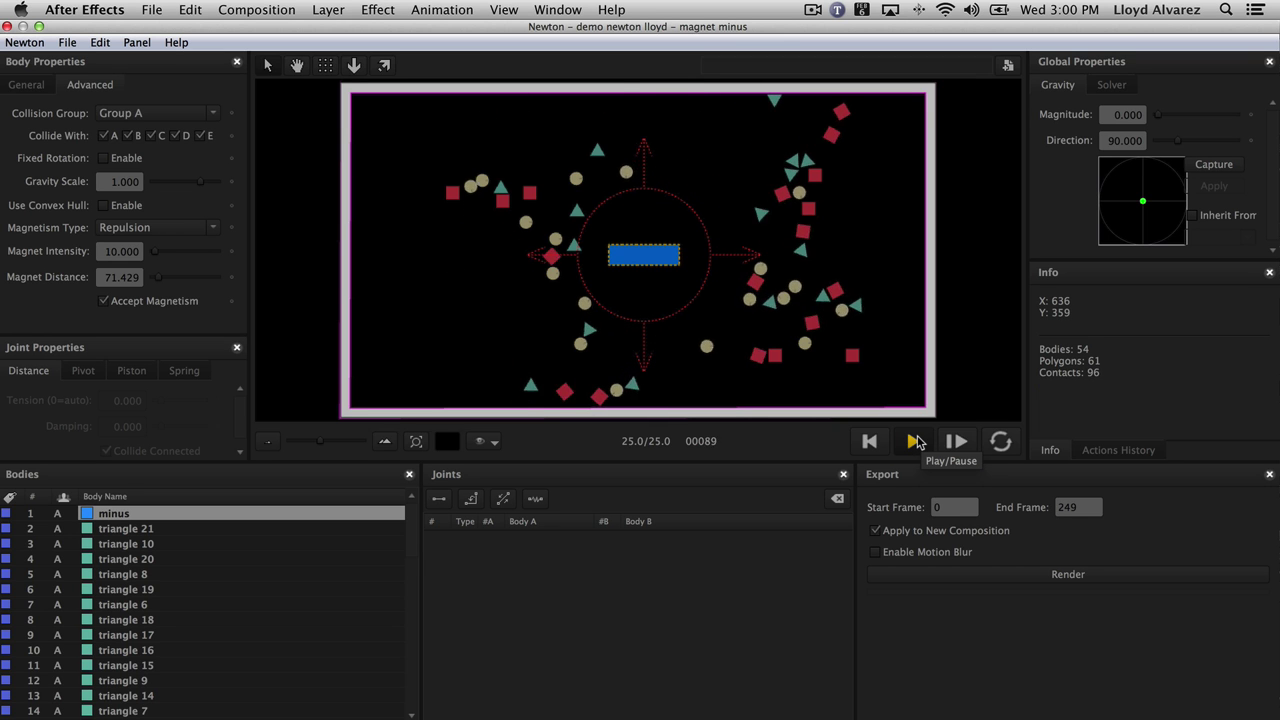
click(915, 441)
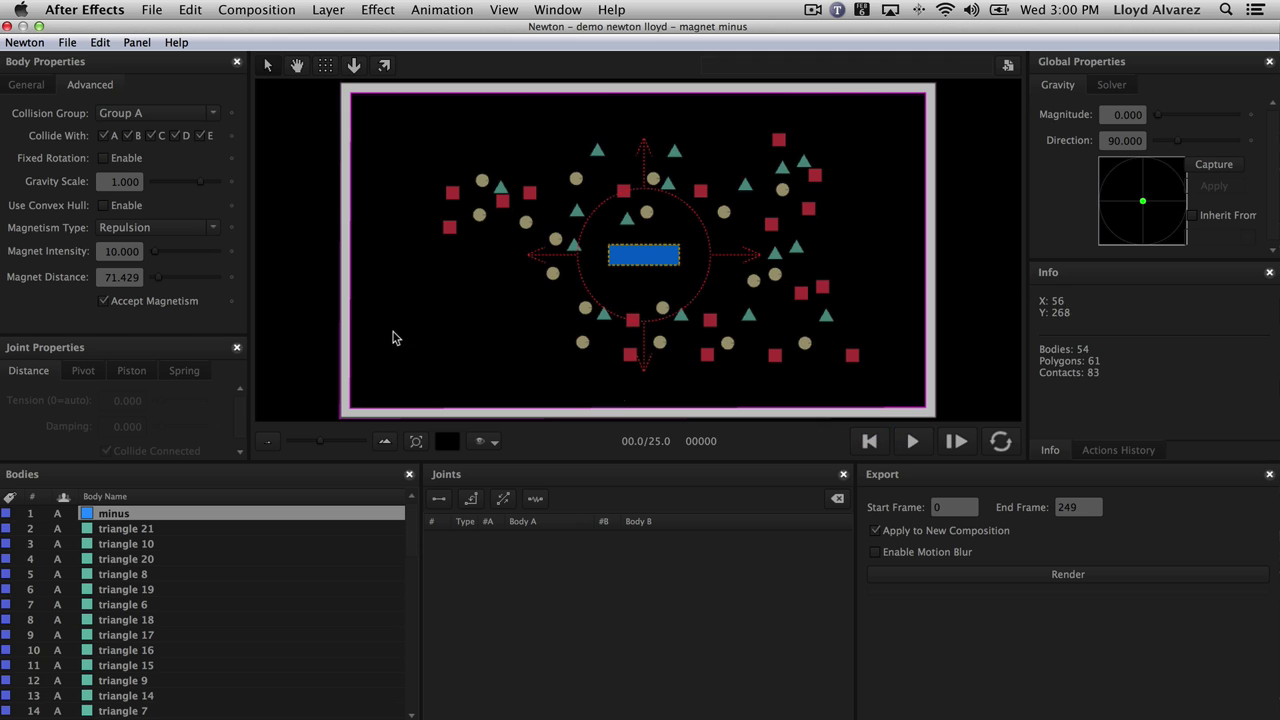
- Change the minus bar's body type to Kinematic and play the simulation
click(25, 85)
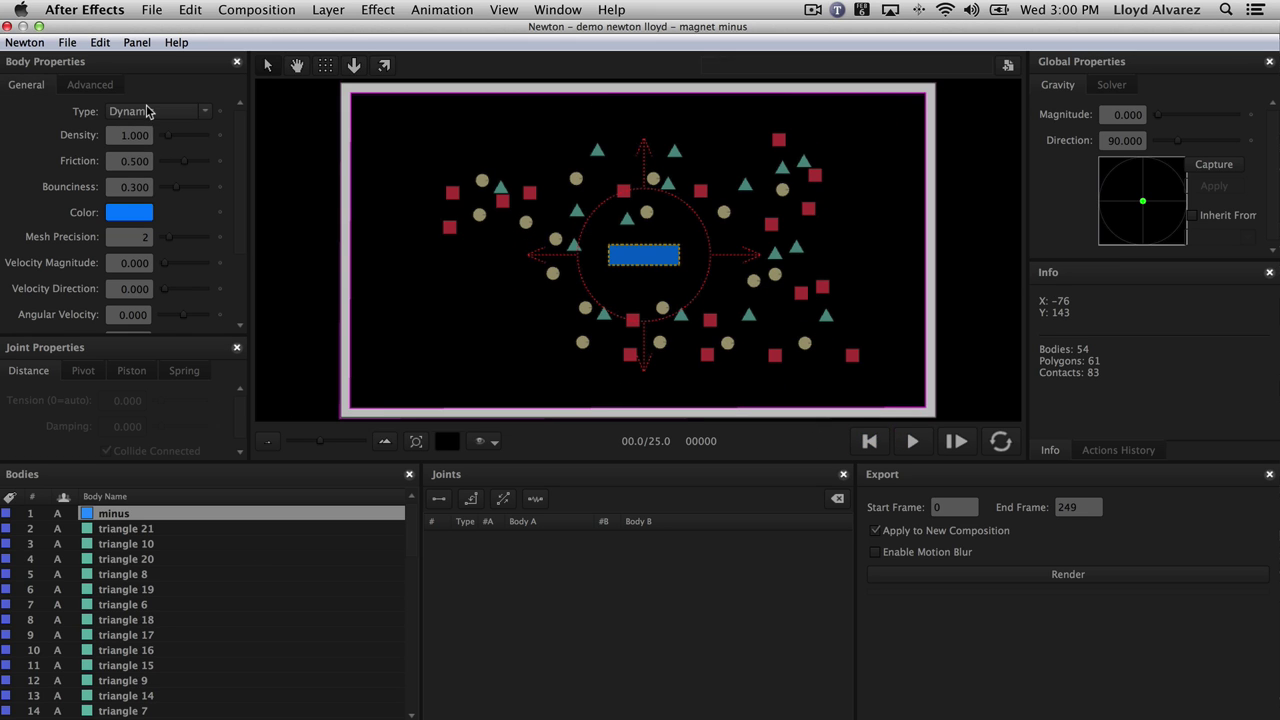
click(148, 112)
click(155, 139)
click(913, 441)
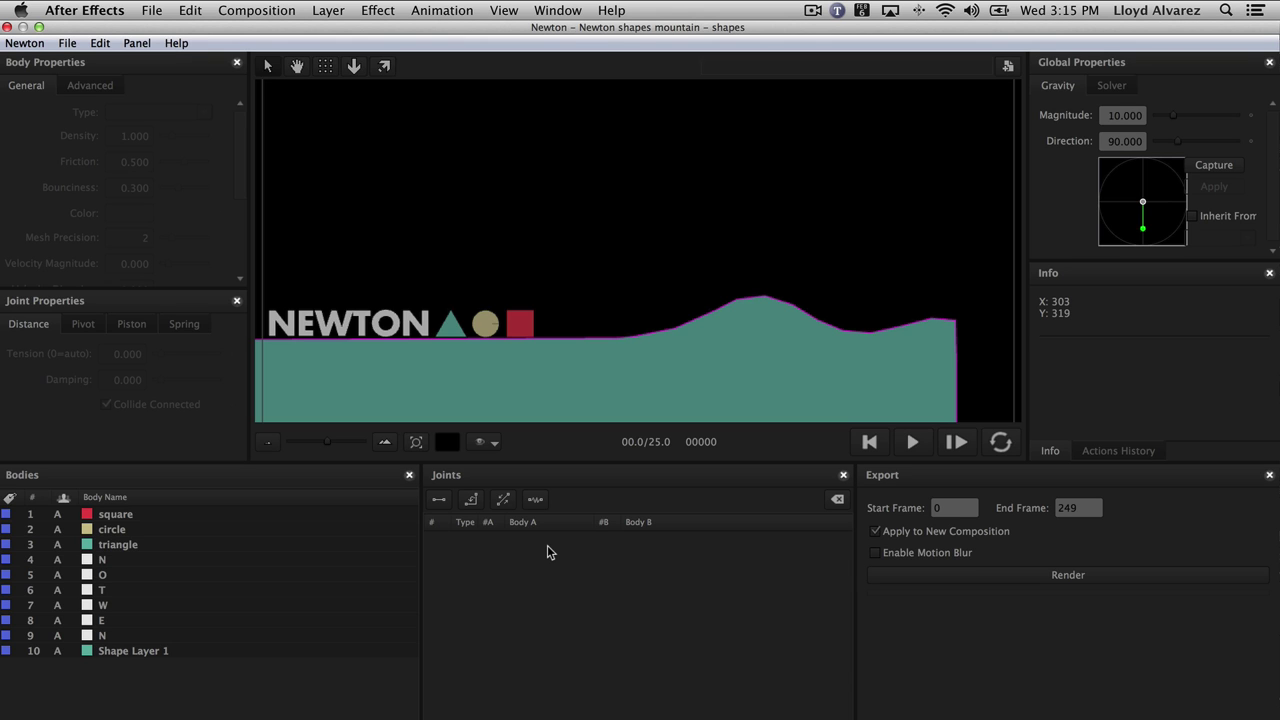
- Make the square an AEmatic body, then test-run and rewind the simulation
click(116, 514)
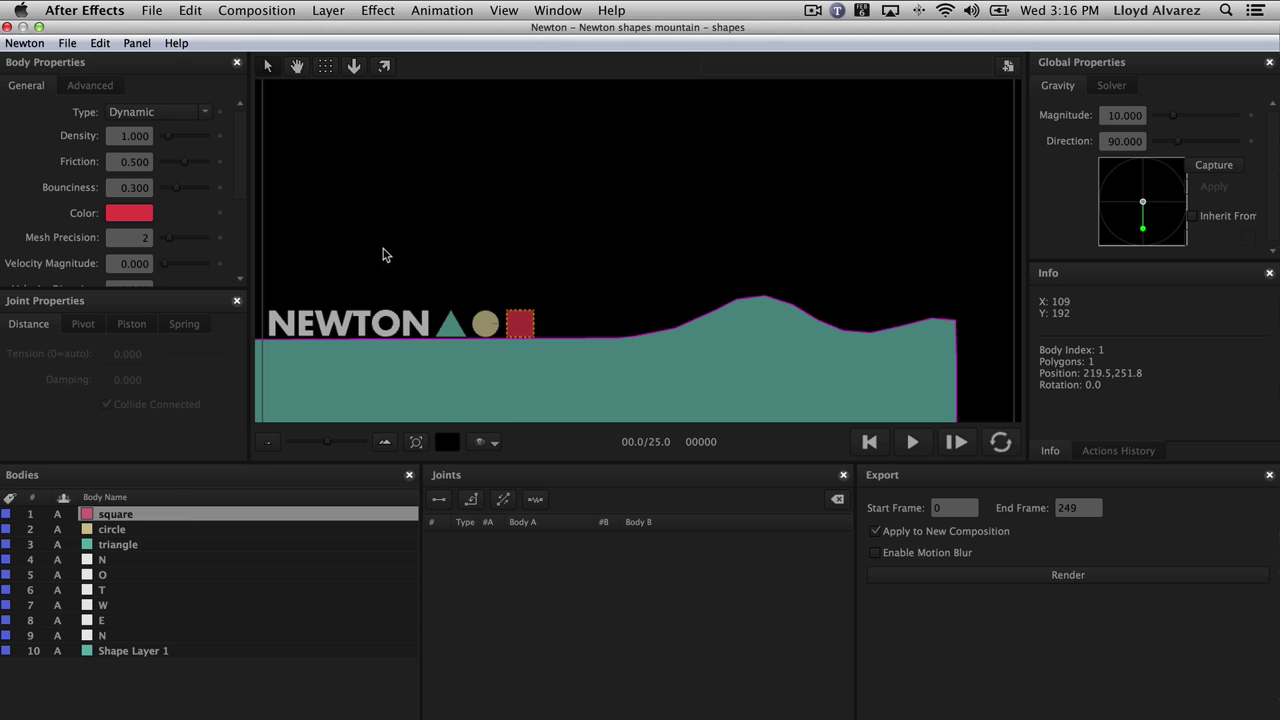
click(196, 115)
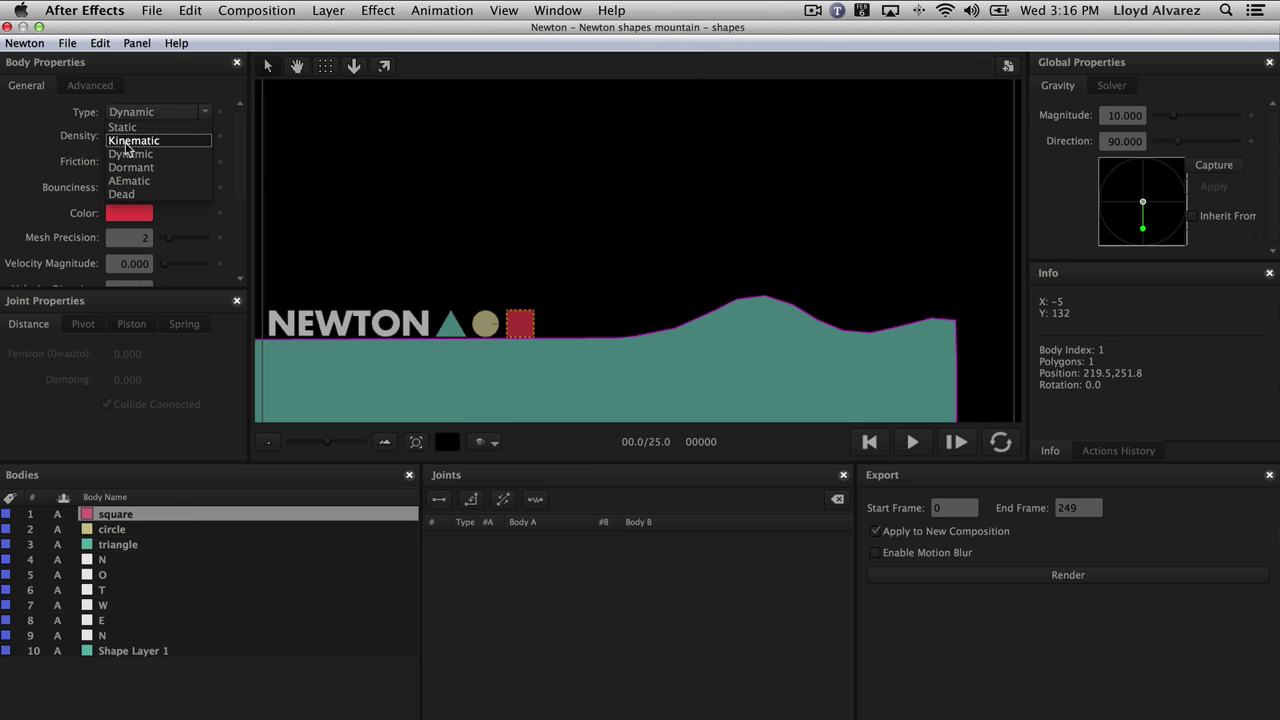
click(142, 185)
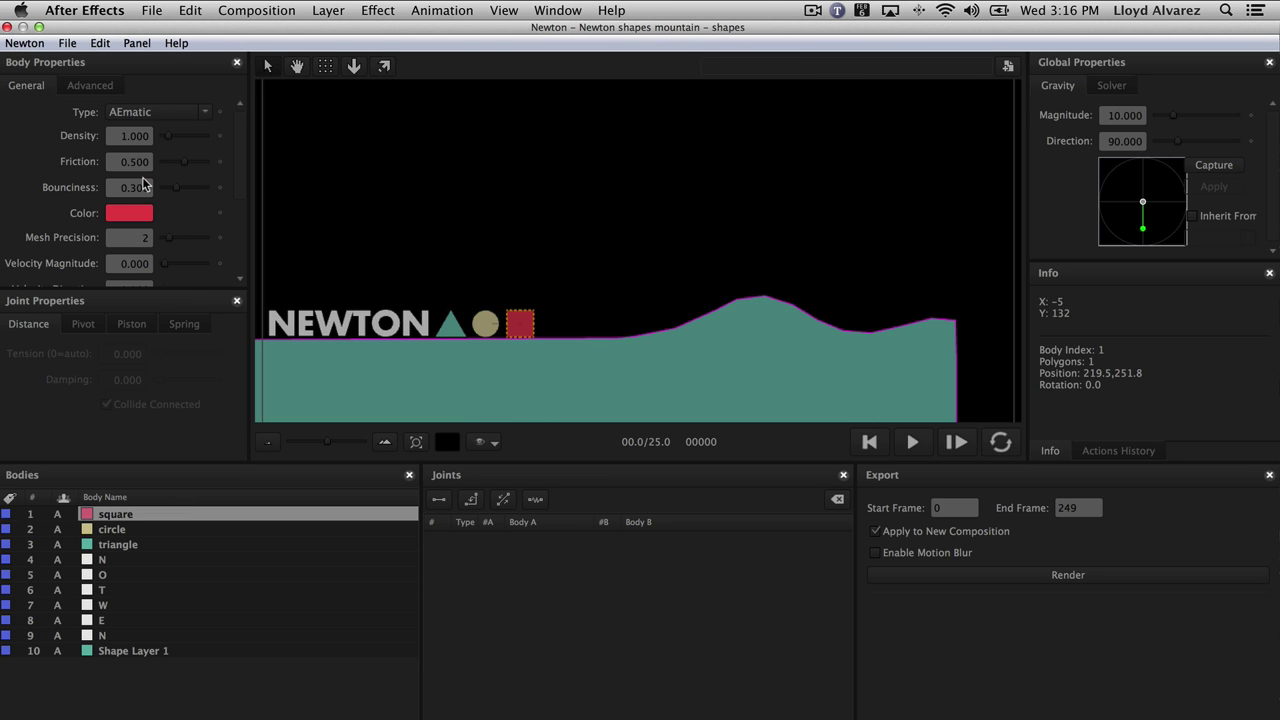
click(913, 441)
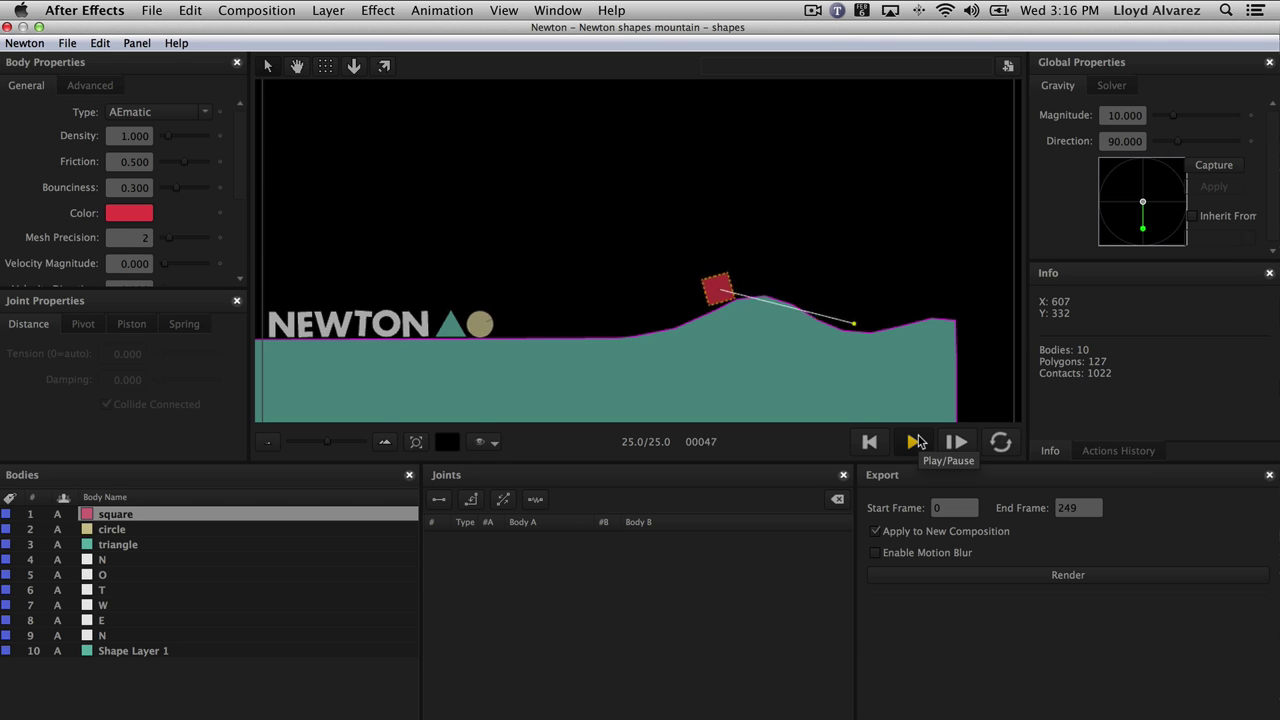
click(869, 441)
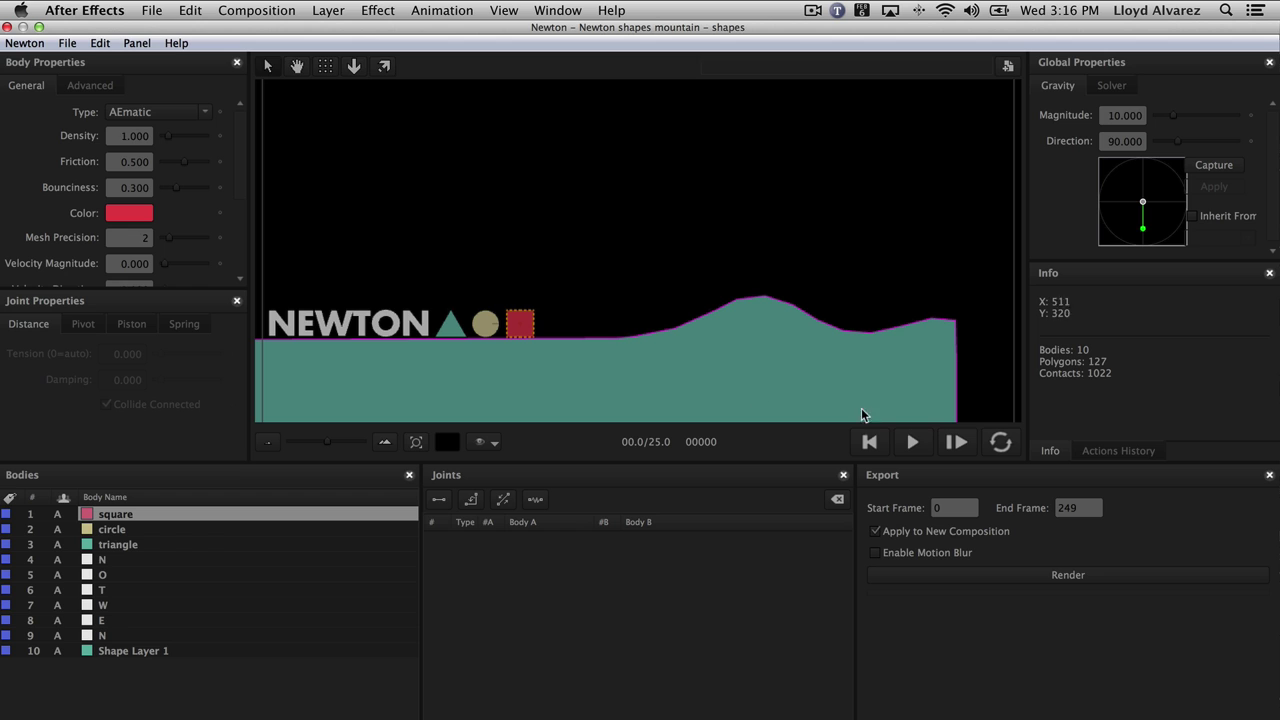
- Lower the square's friction to 0.109, test it, and rewind to the first frame
drag(196, 161, 173, 161)
click(908, 445)
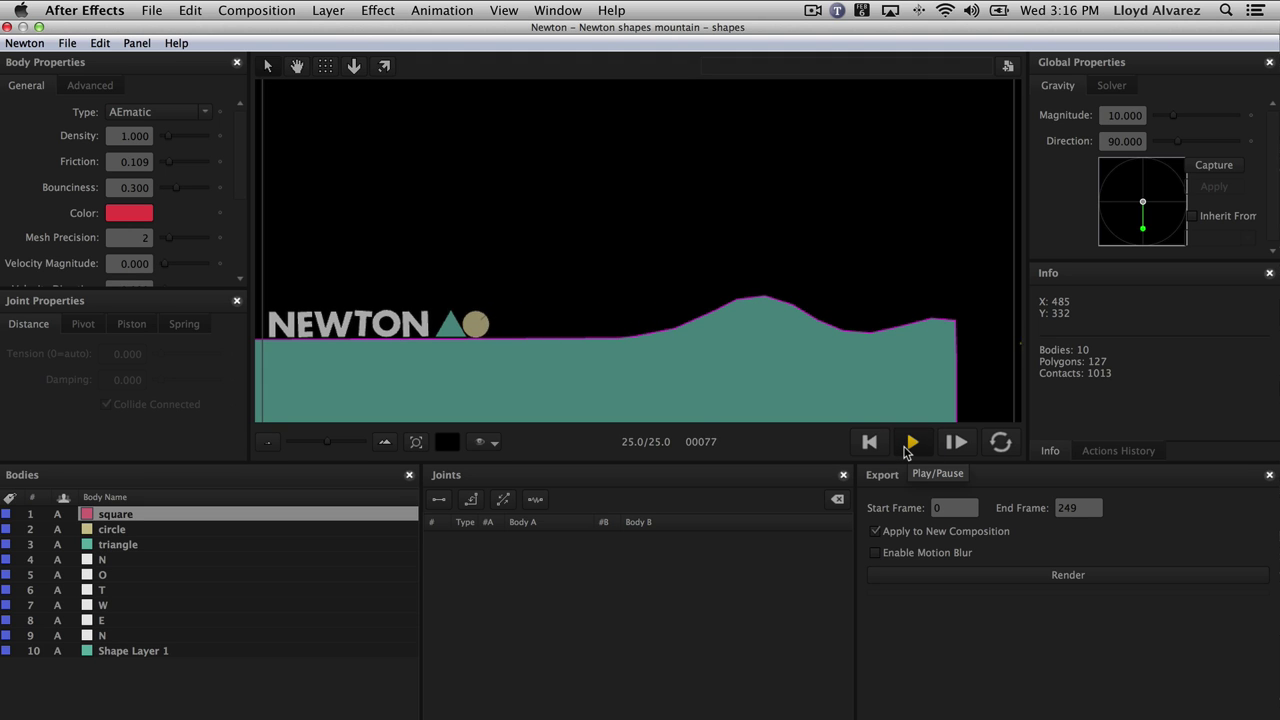
click(908, 445)
click(869, 445)
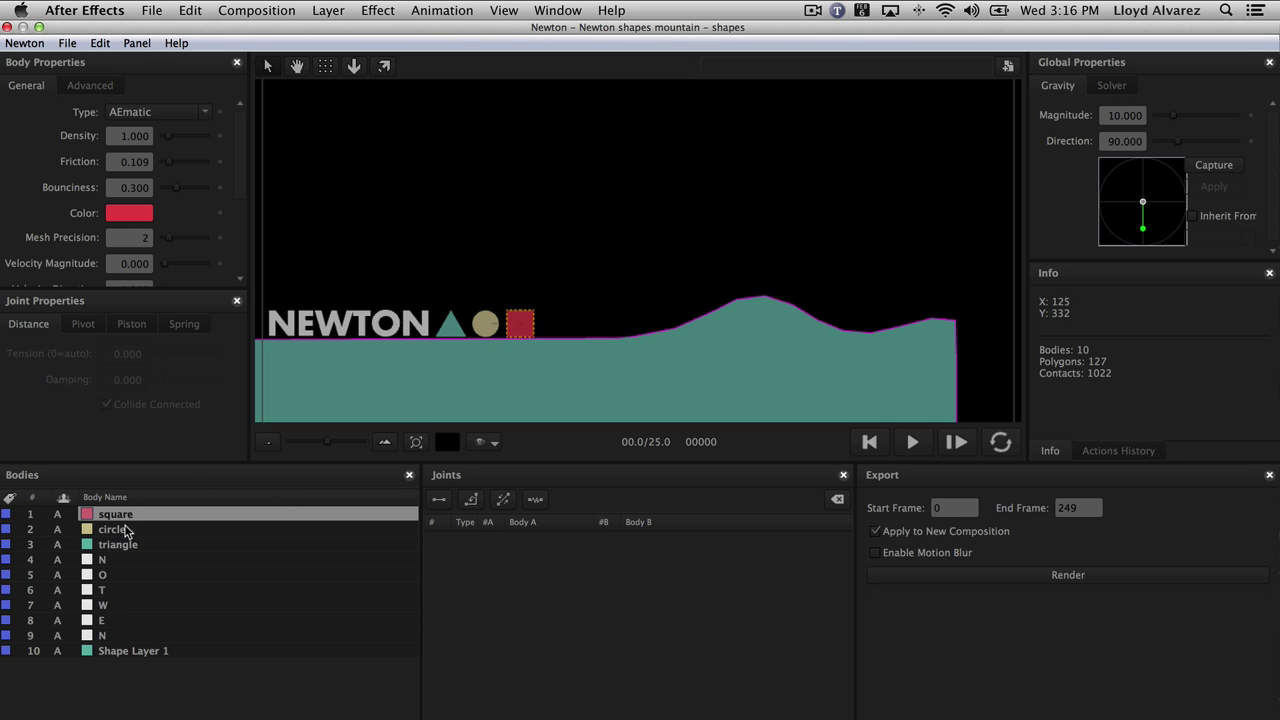
- Join the circle and square with a distance joint, test it, and rewind
shift+click(483, 328)
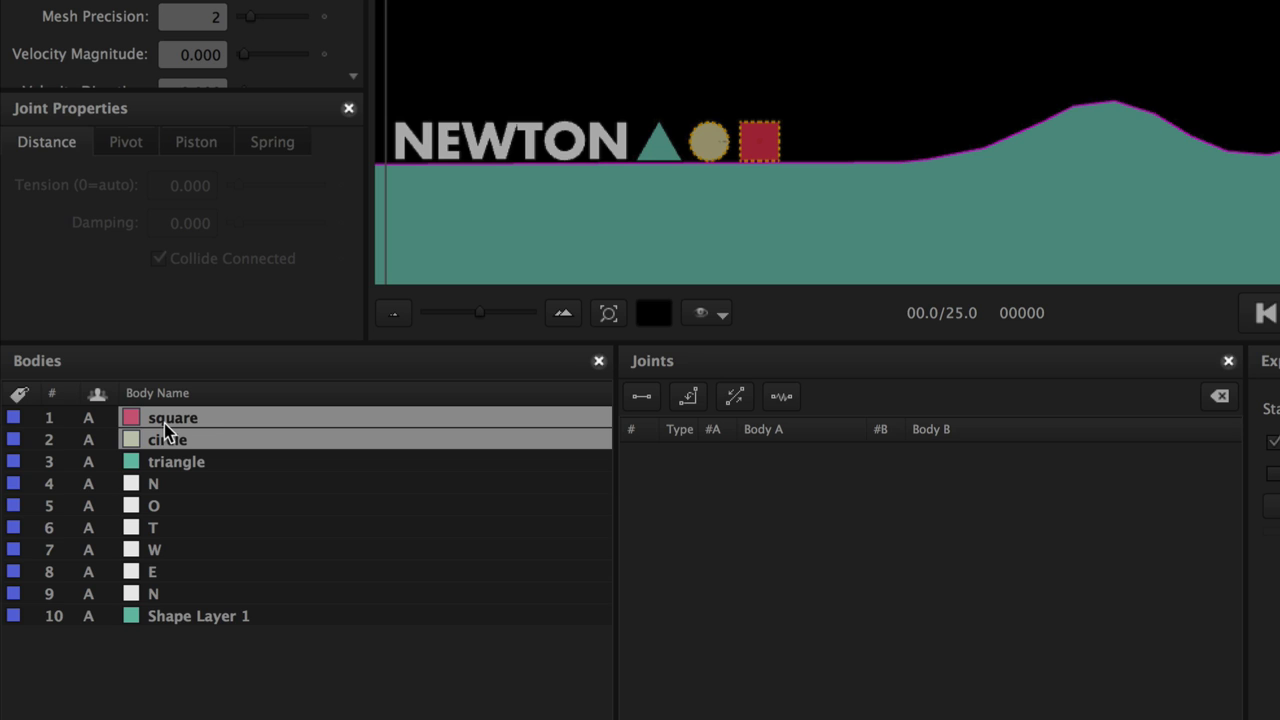
click(647, 398)
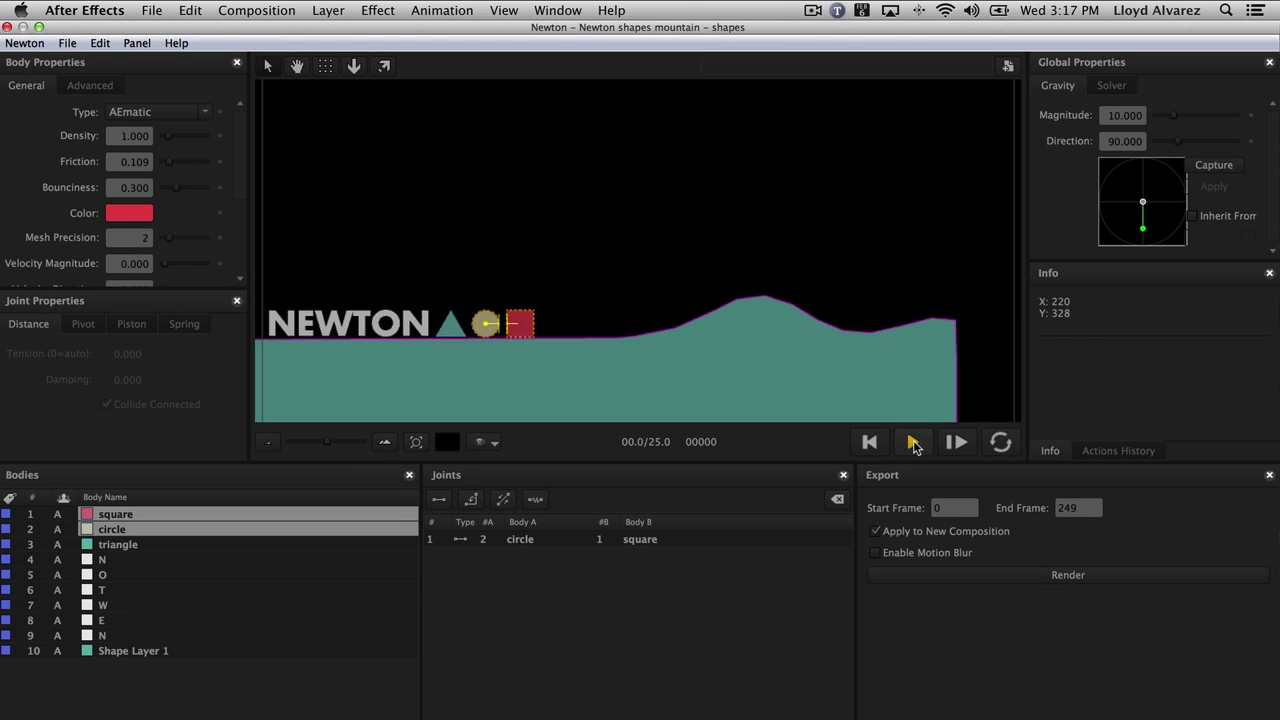
click(913, 440)
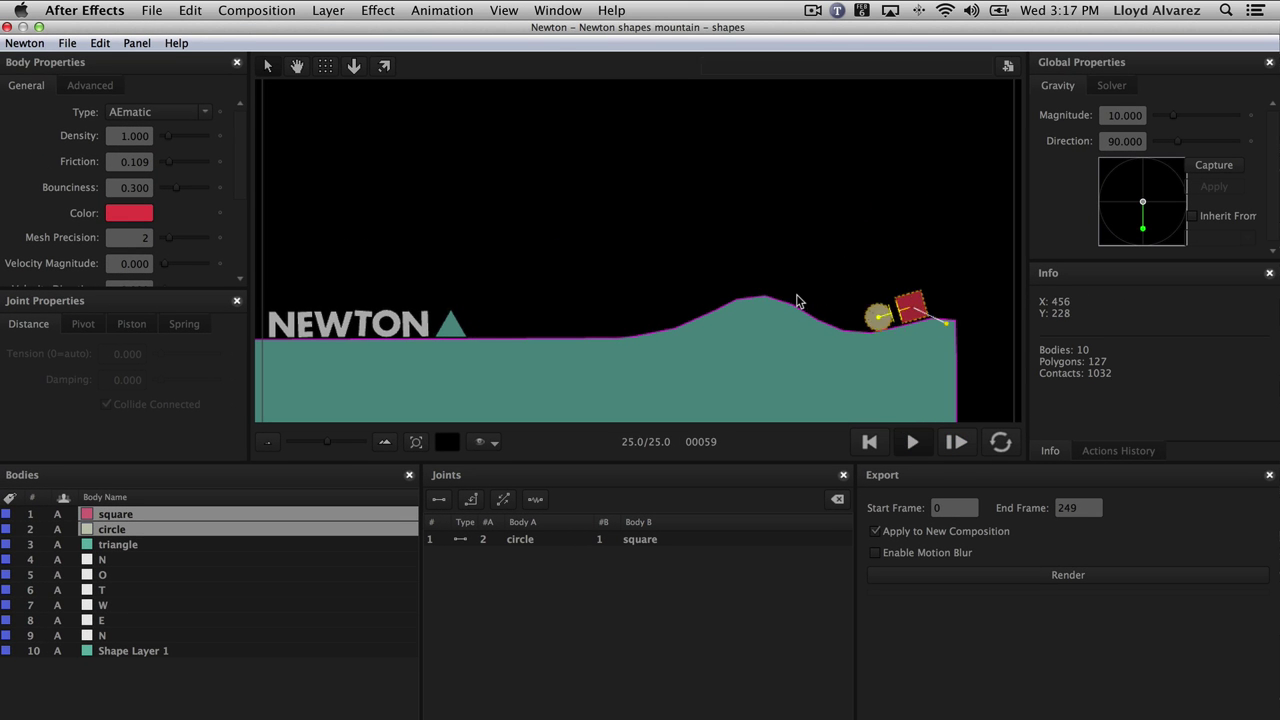
click(869, 441)
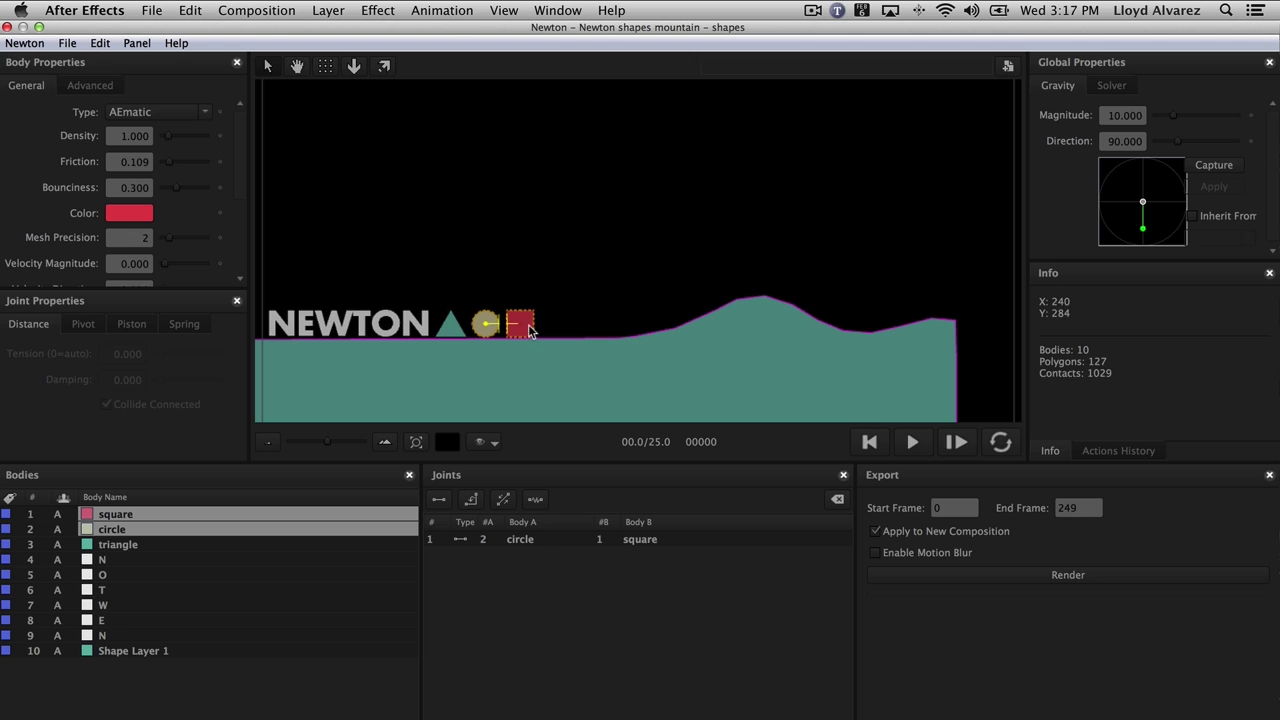
- Replace that joint with distance joints chaining square through the last N, then test
click(538, 540)
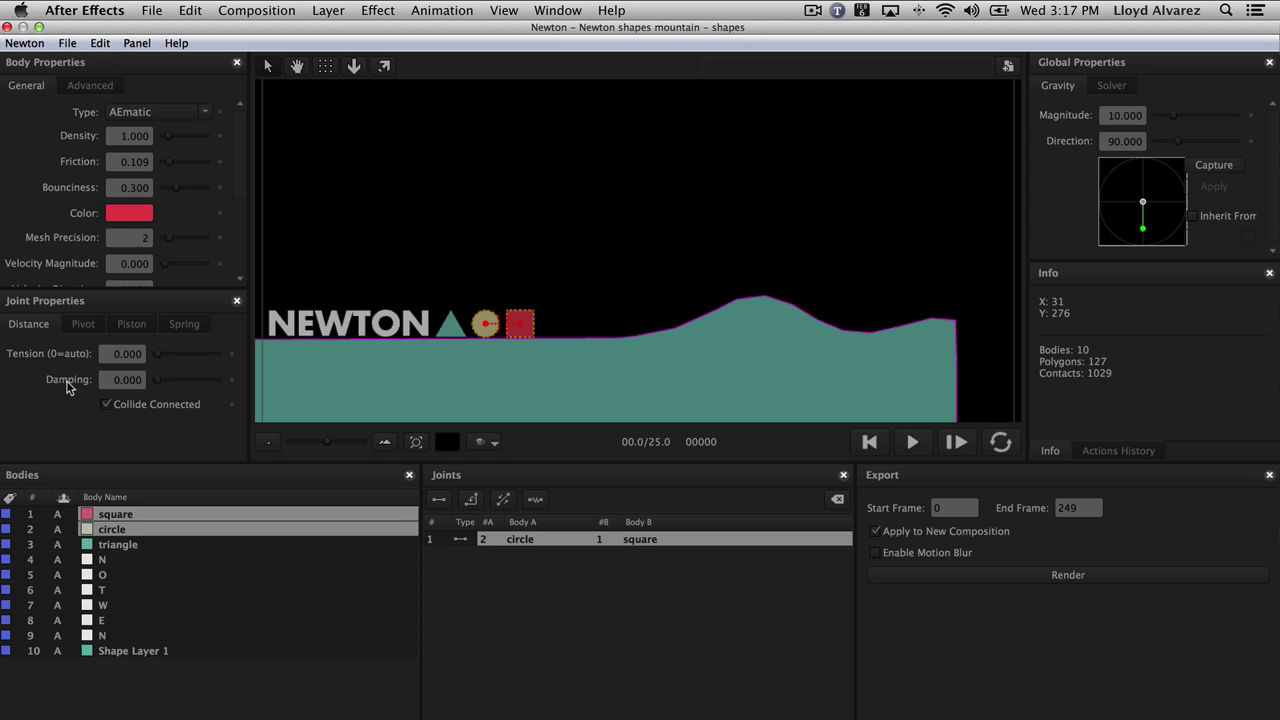
shift+click(104, 635)
click(649, 539)
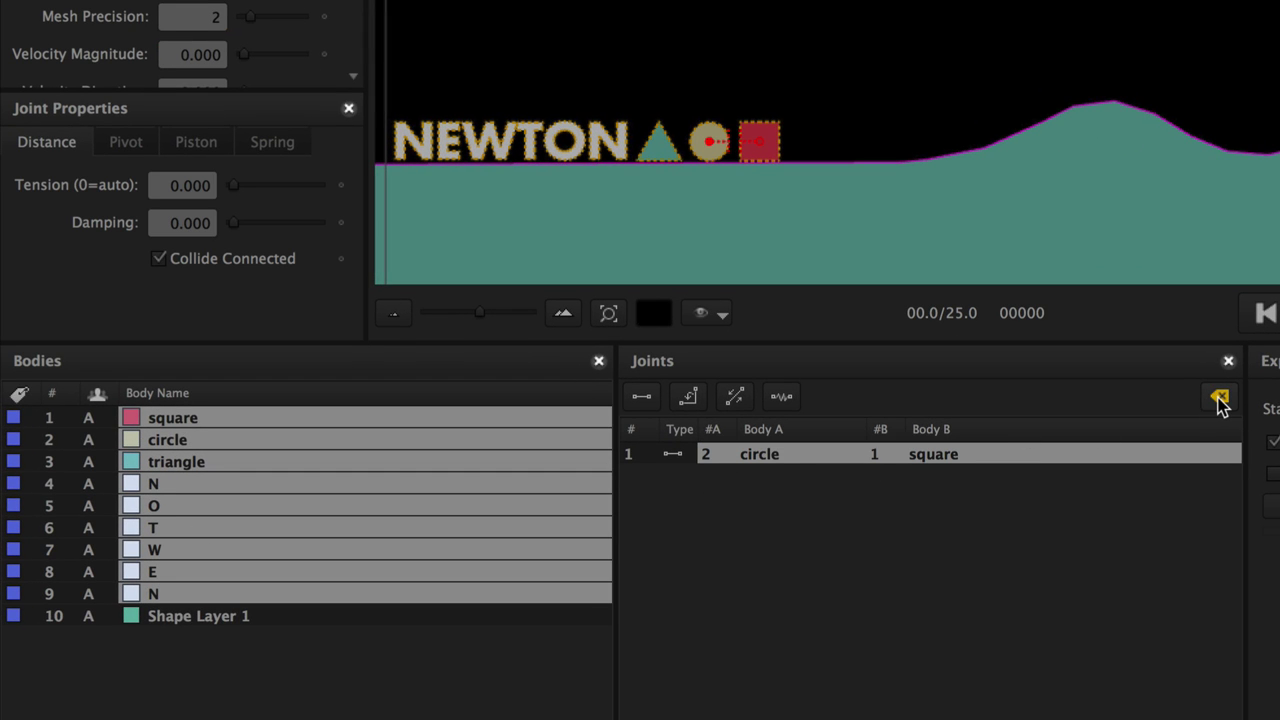
click(1220, 398)
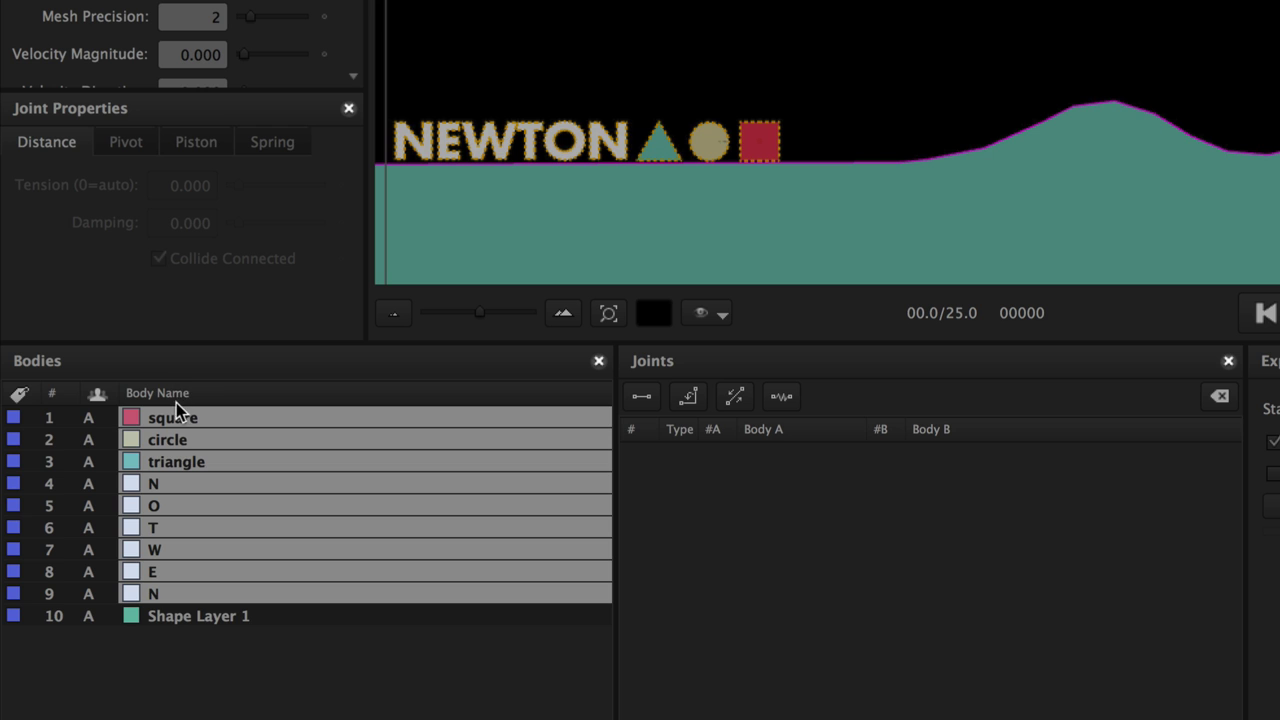
click(655, 400)
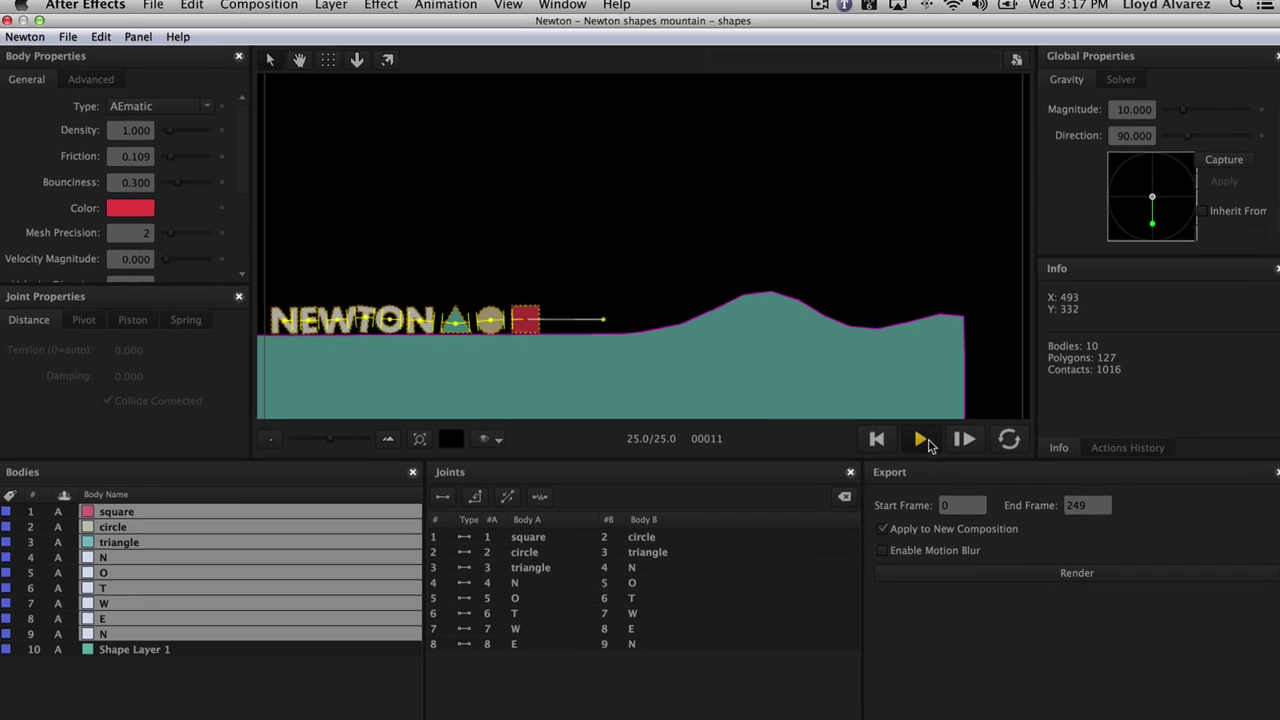
click(914, 441)
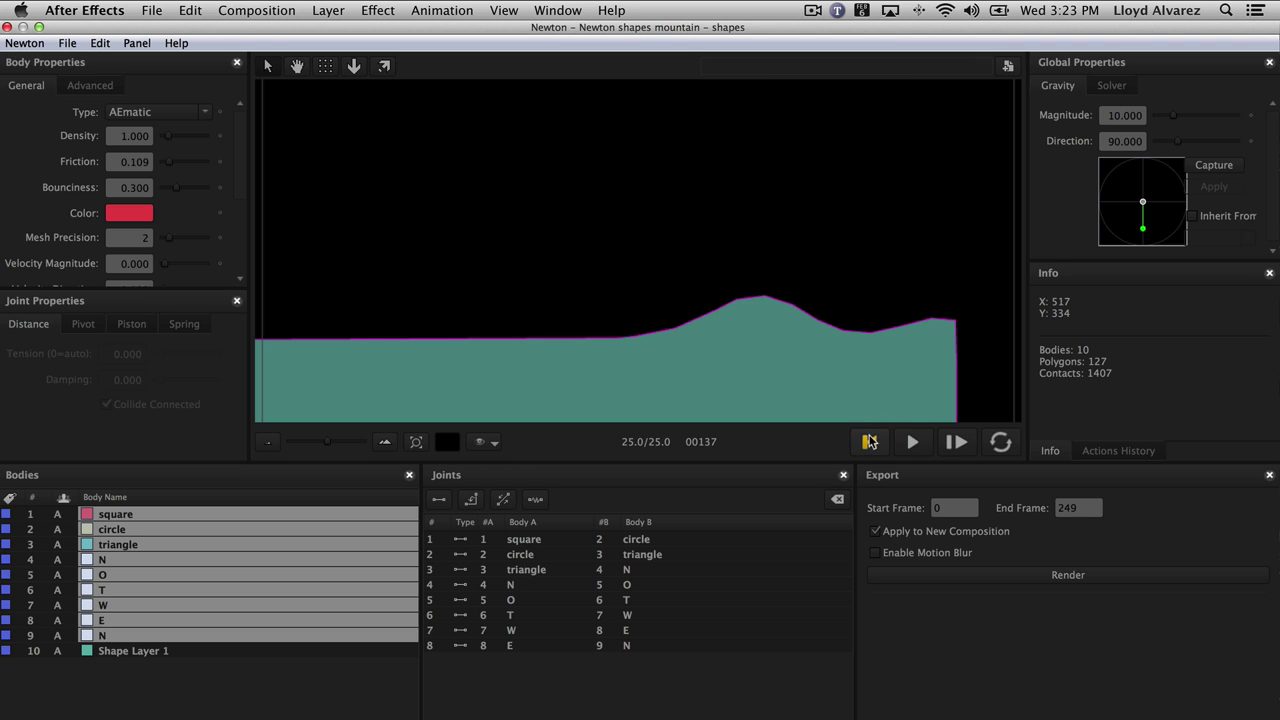
click(869, 441)
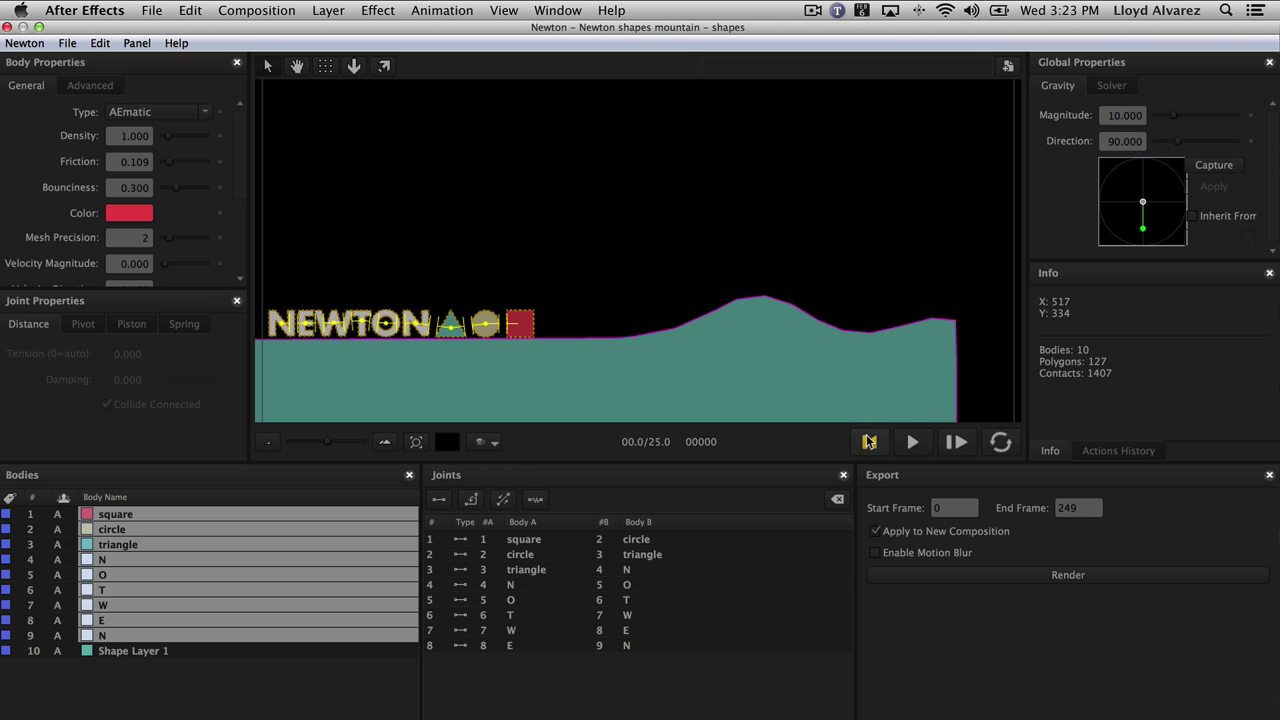
- Enable Use Convex Hull for the NEWTON letters and play the simulation
click(186, 690)
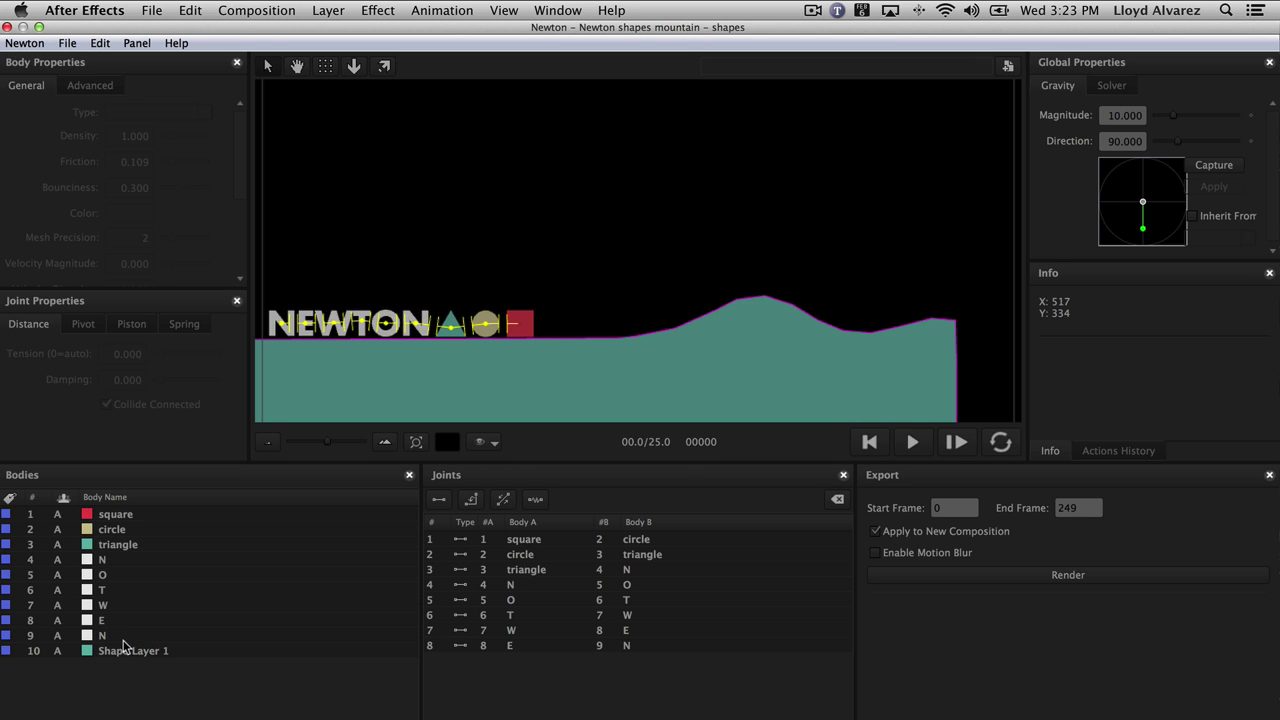
click(124, 636)
shift+click(117, 573)
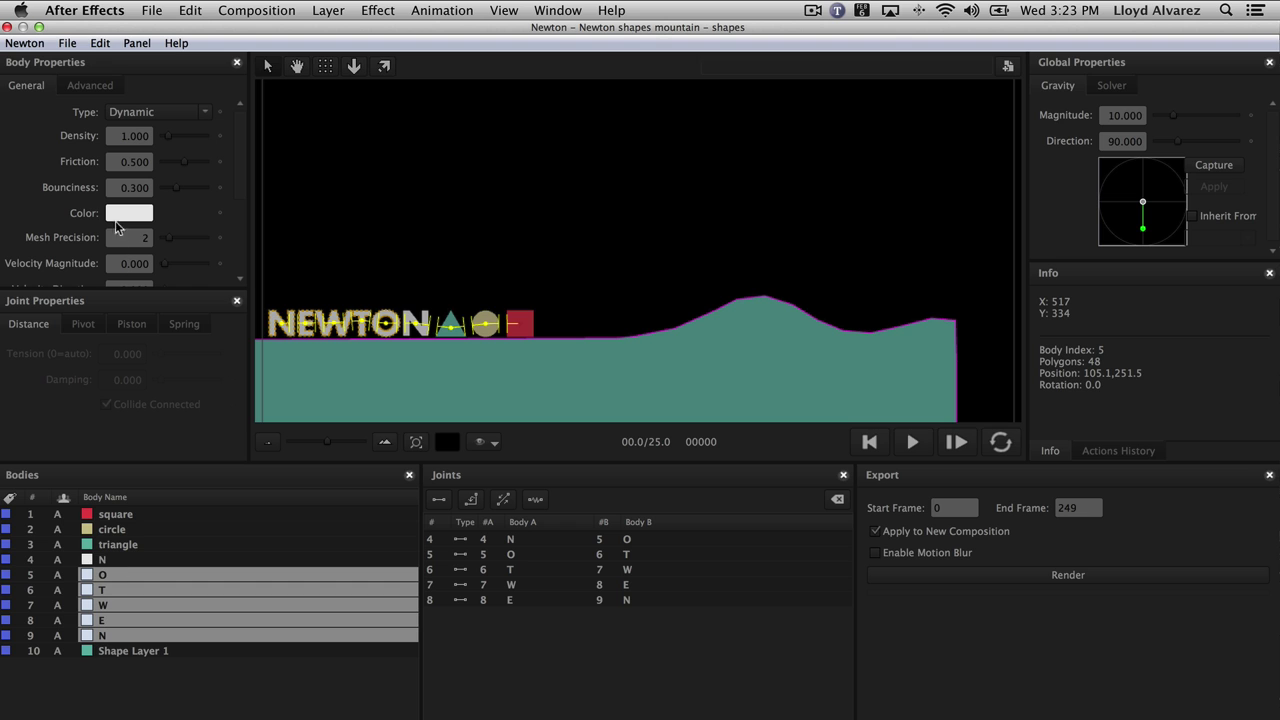
shift+click(107, 563)
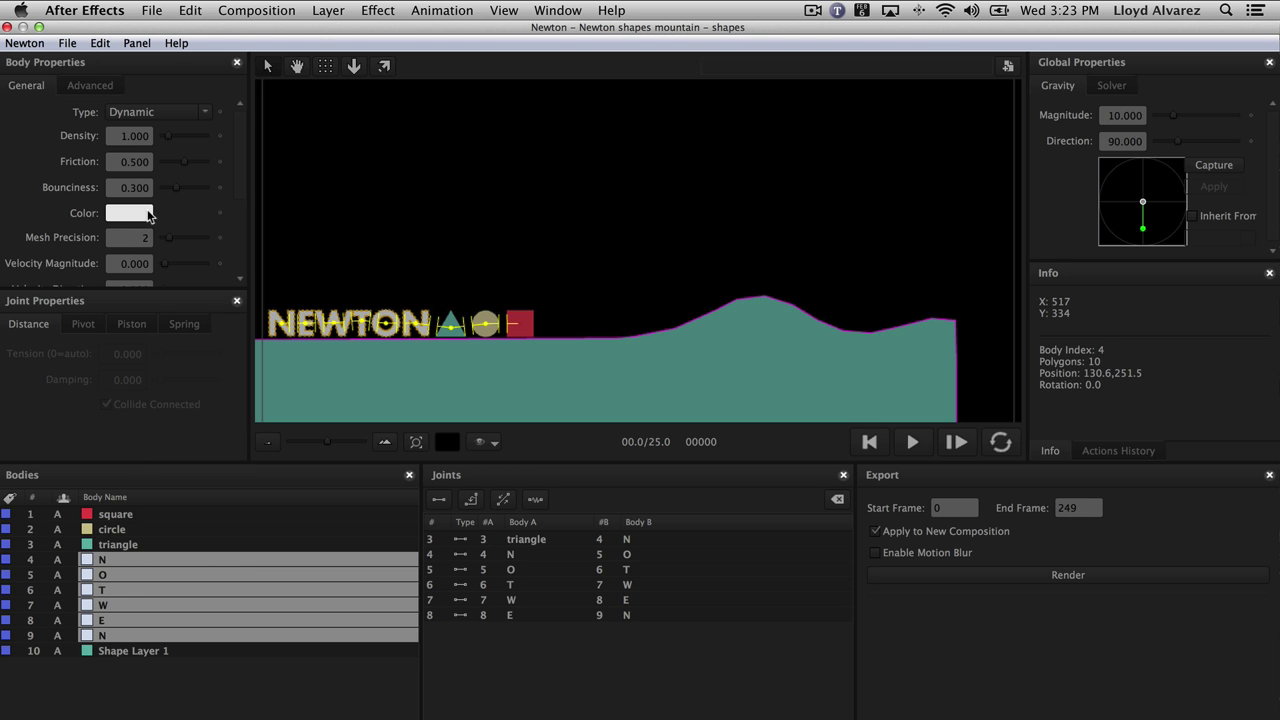
click(101, 86)
click(105, 206)
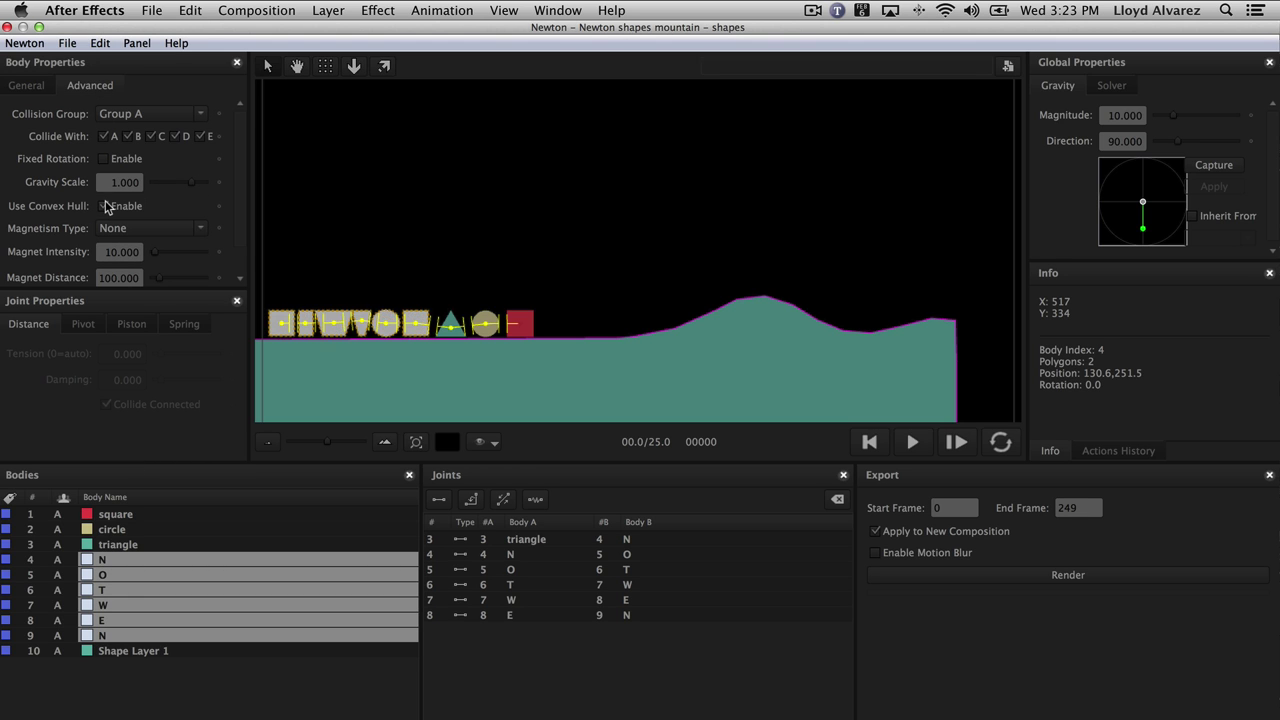
click(912, 443)
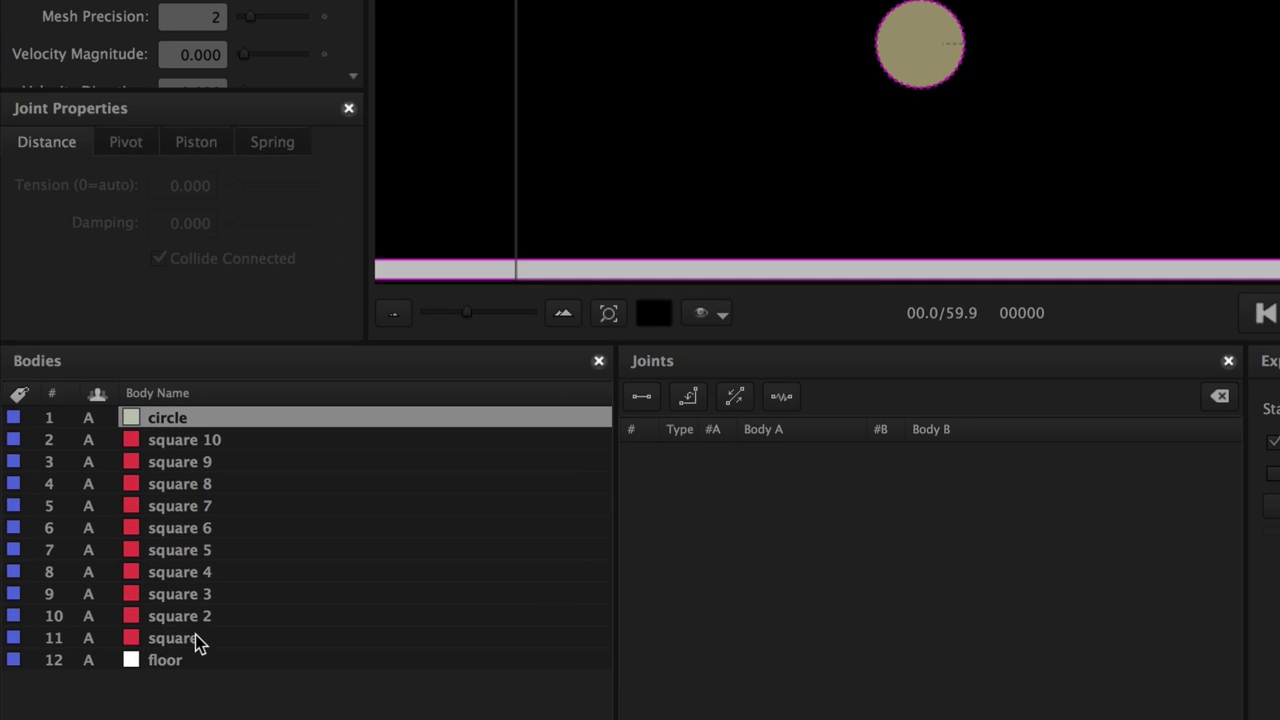
- Link the ten red squares together with pivot joints
click(197, 643)
shift+click(198, 440)
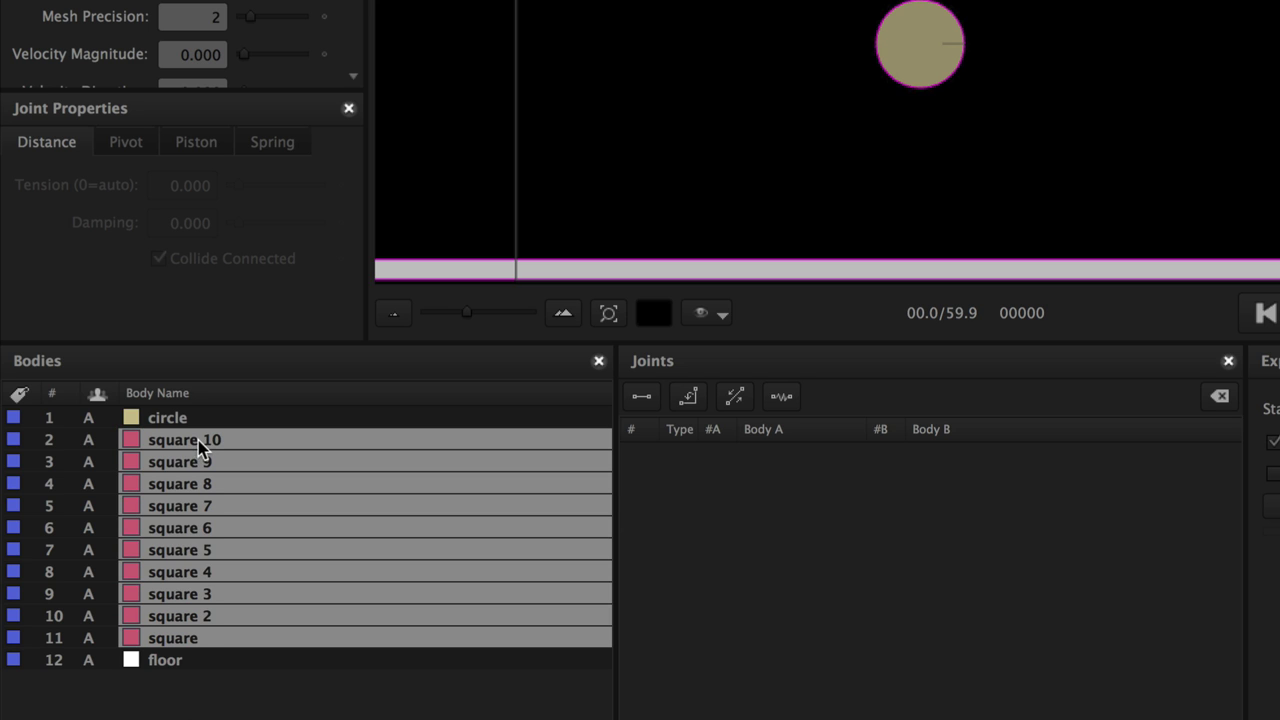
click(688, 399)
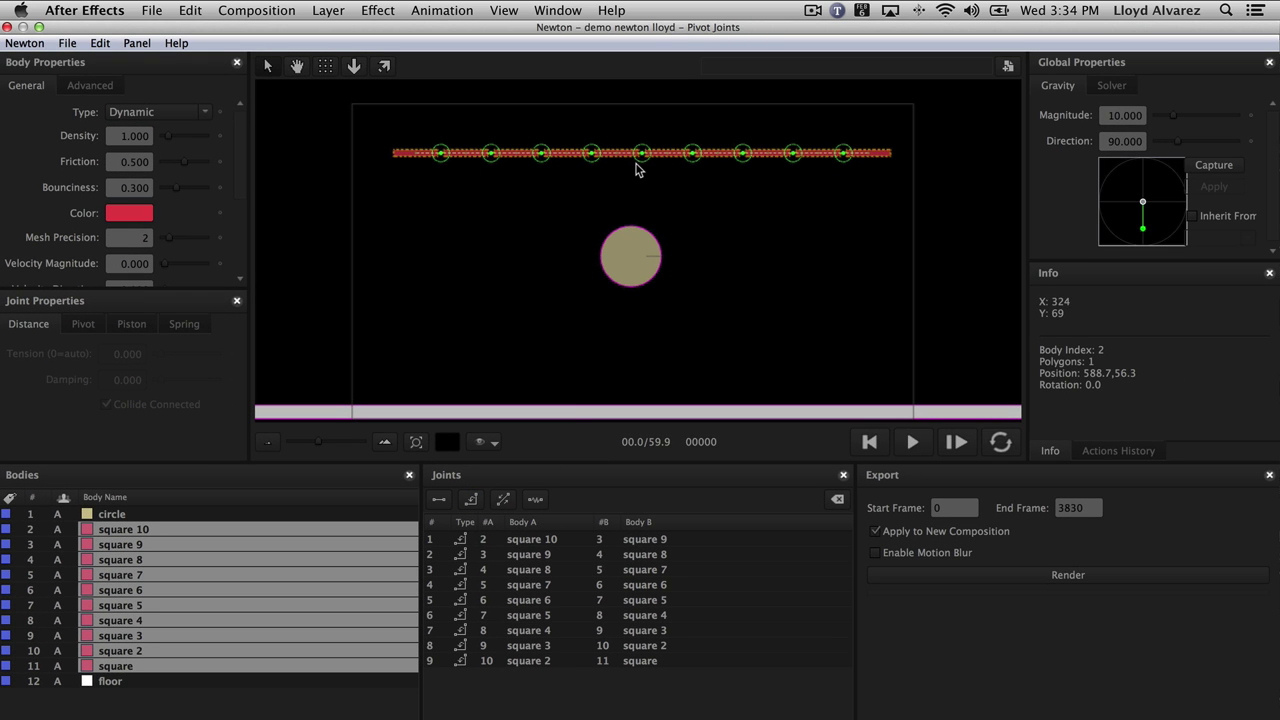
- Test-run and rewind the pivot chain, then show the Pivot joint settings
click(915, 442)
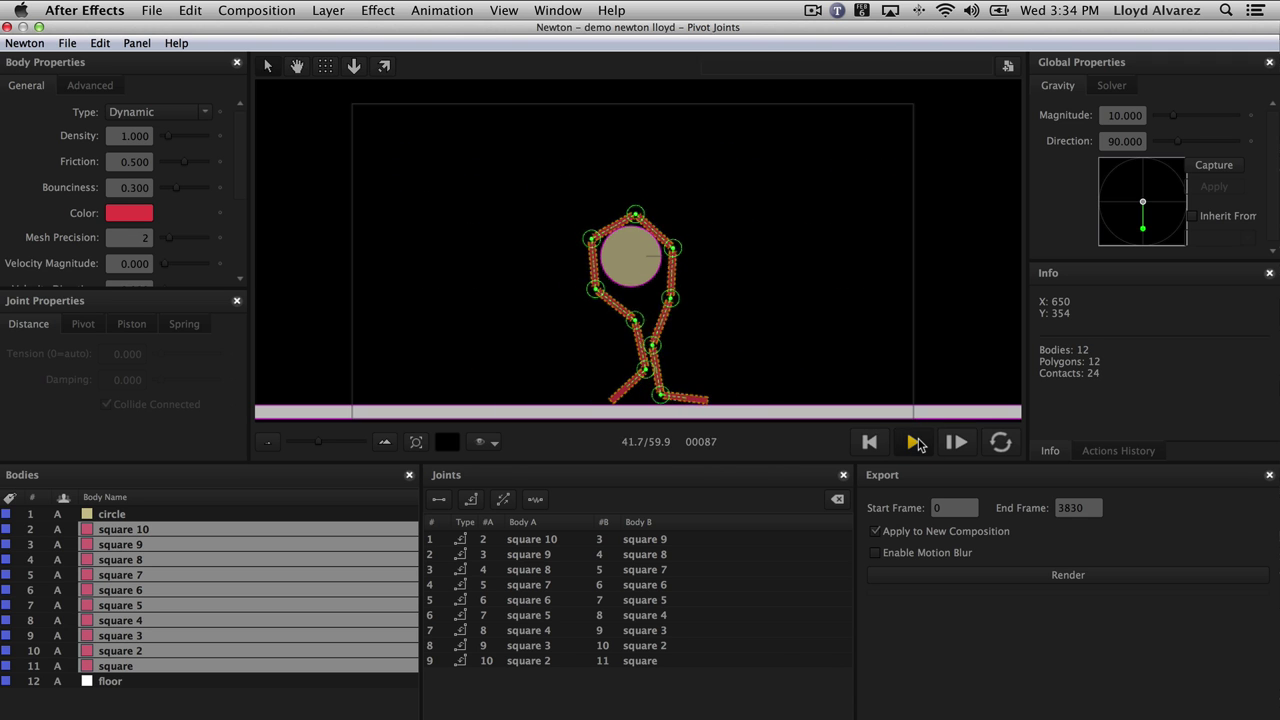
click(866, 443)
click(912, 442)
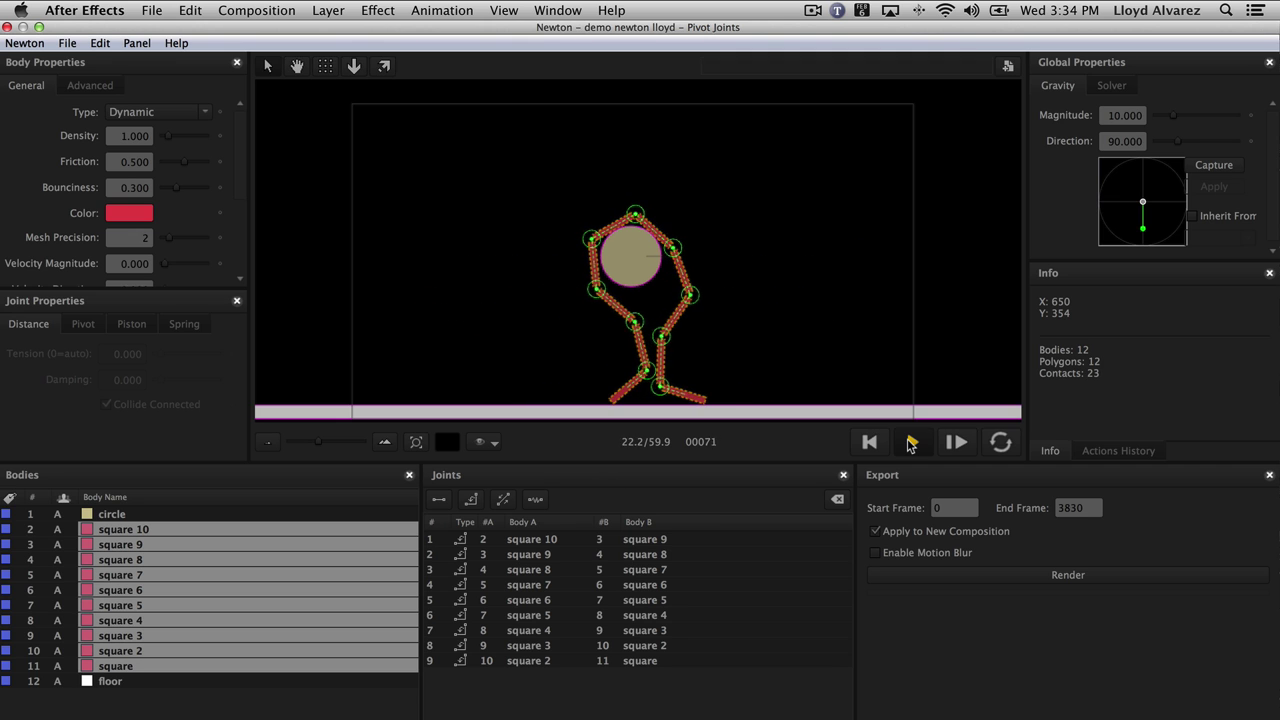
click(911, 443)
click(878, 444)
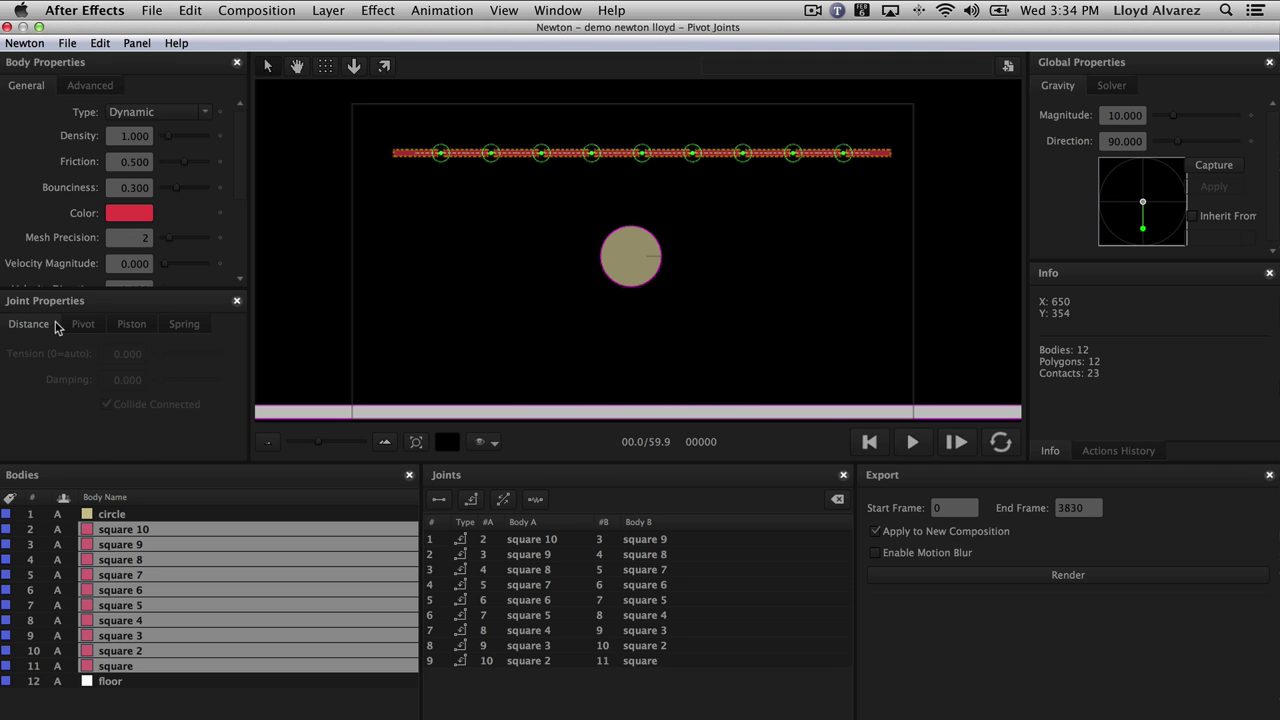
click(80, 323)
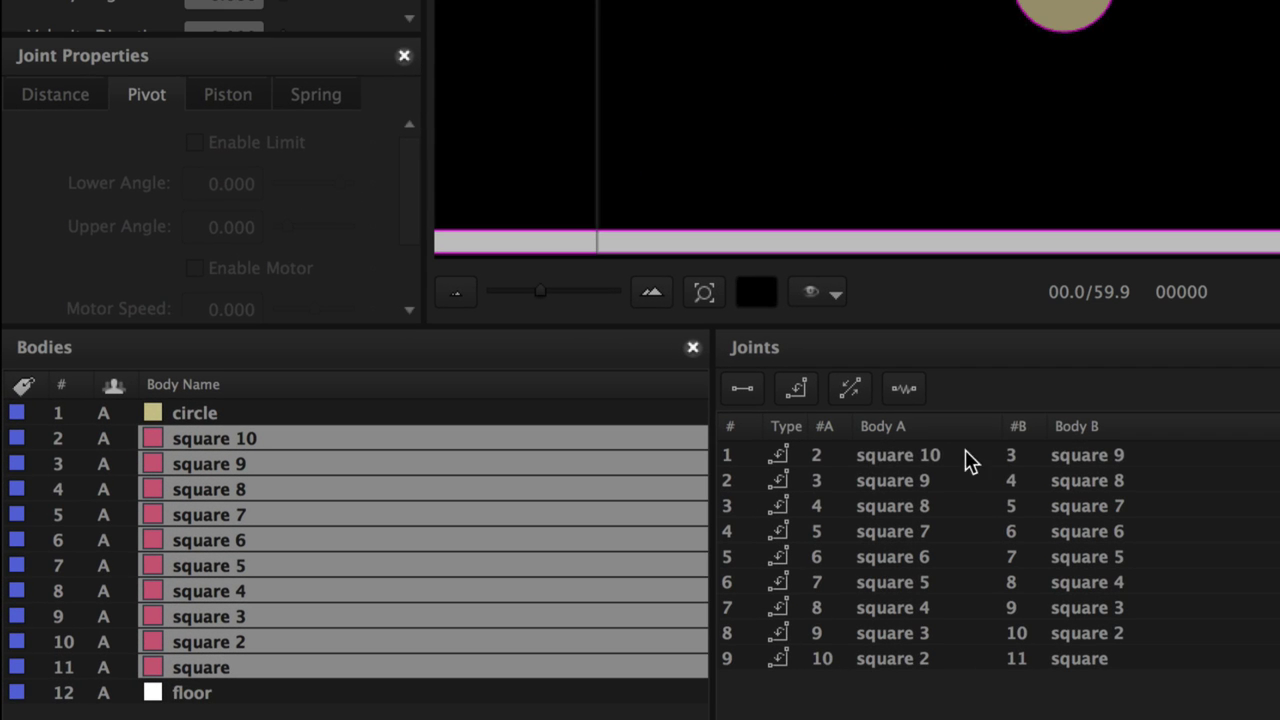
- Enable the rotation limit on all nine pivot joints with upper angle 10
click(575, 539)
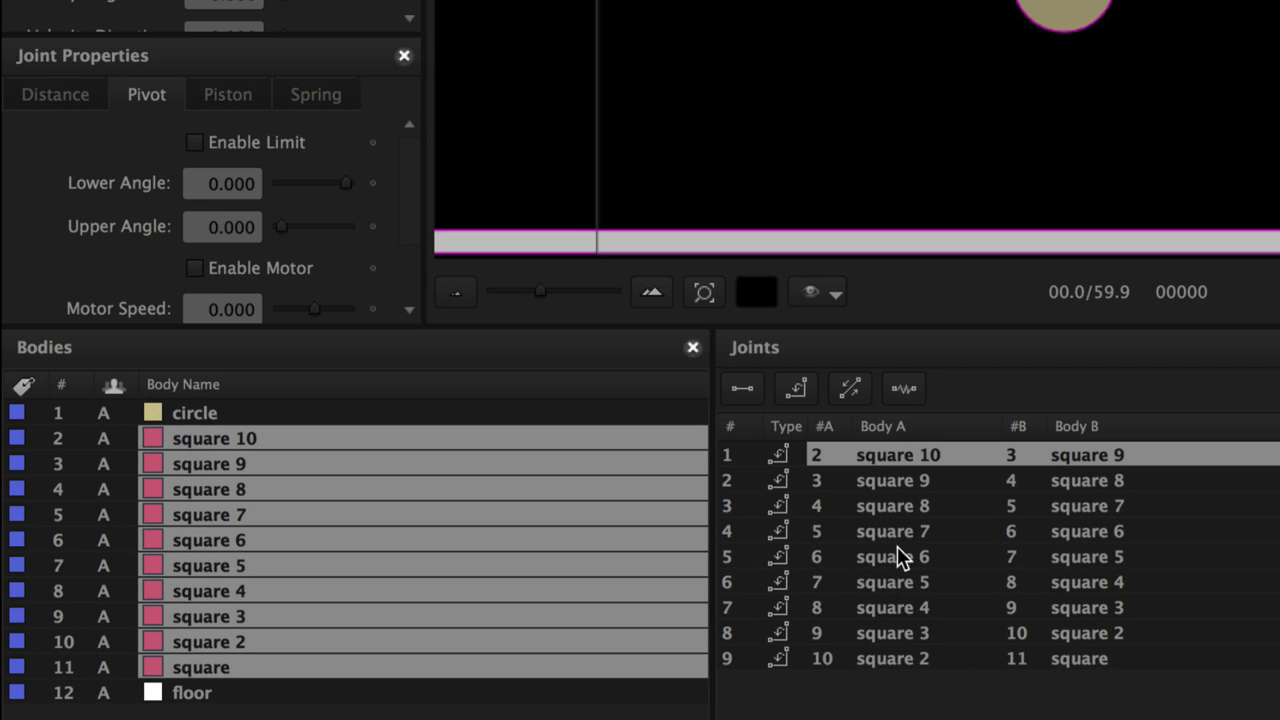
shift+click(910, 665)
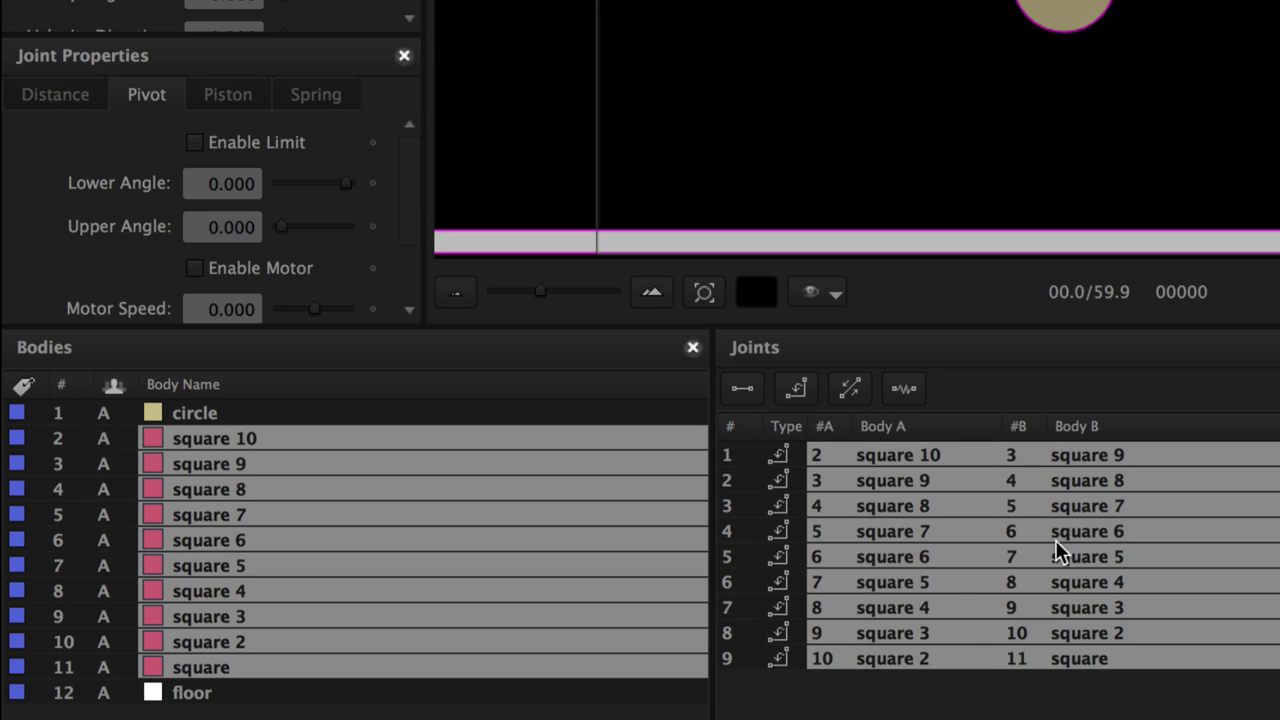
click(216, 146)
key(Tab)
key(Tab)
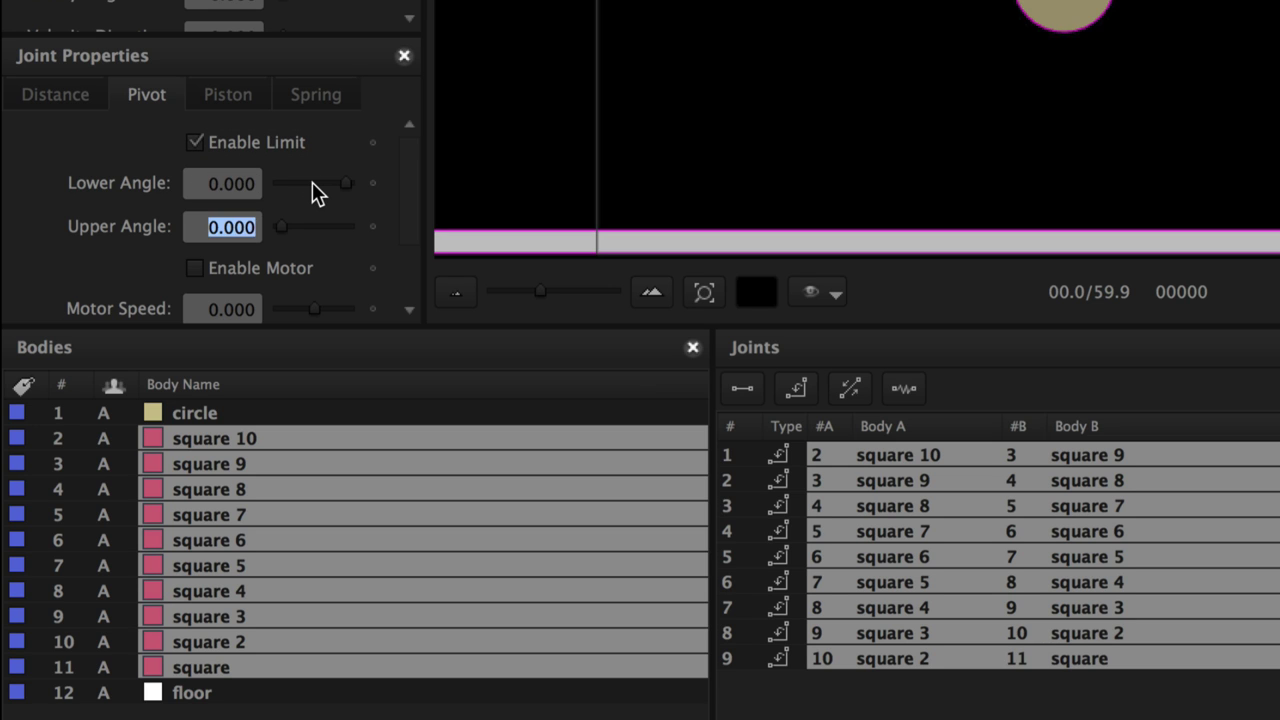
text(10)
key(shift+Tab)
key(Tab)
- Set the pivot joints' lower angle to -10 and play to test
click(192, 186)
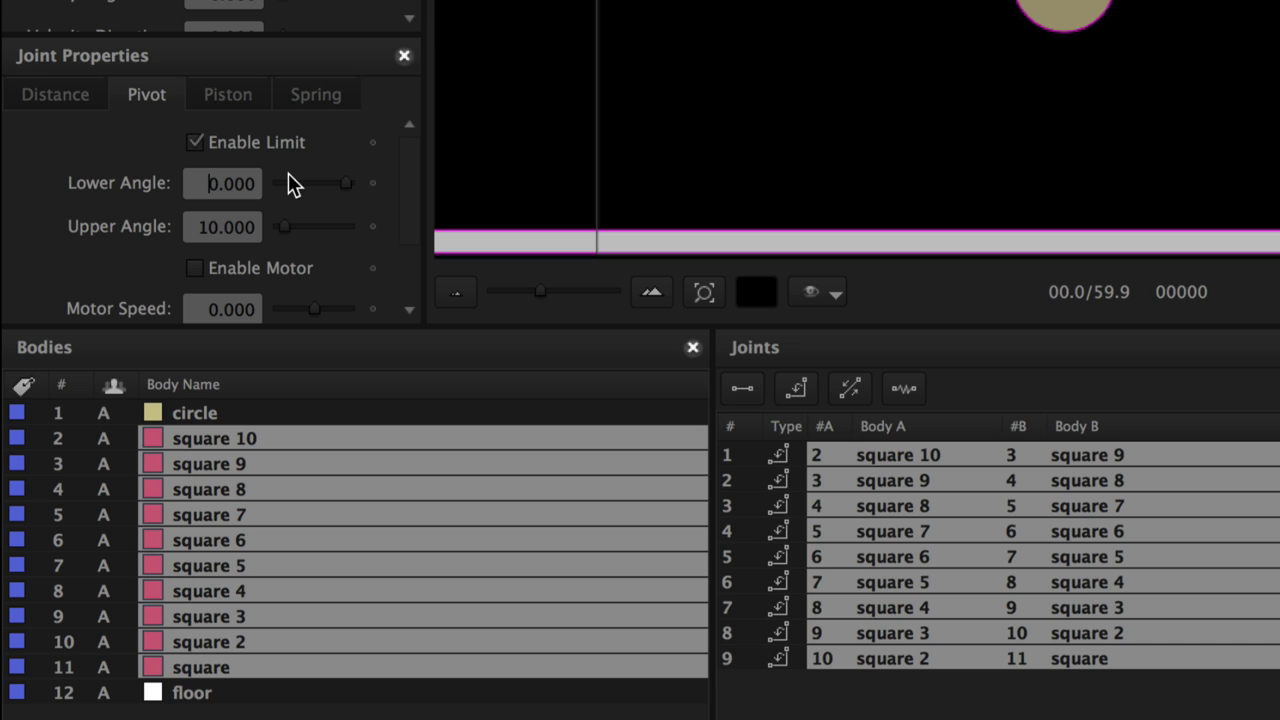
text(-1)
key(Tab)
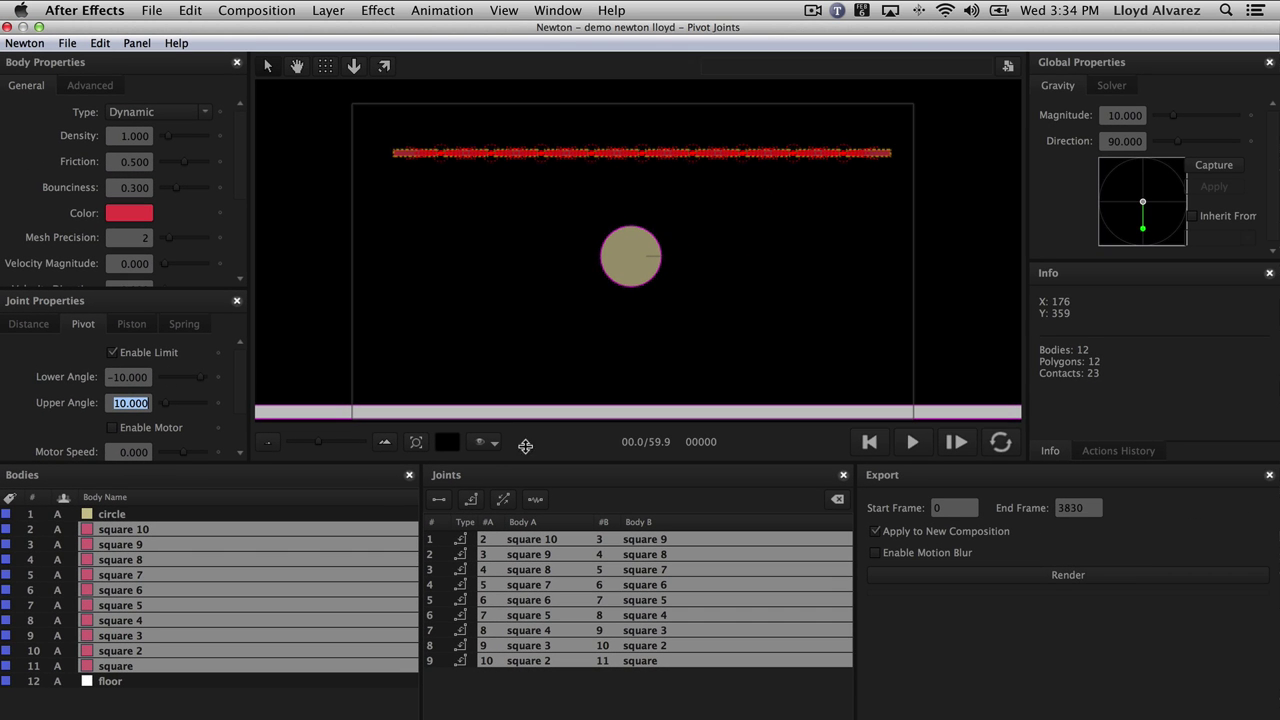
click(914, 441)
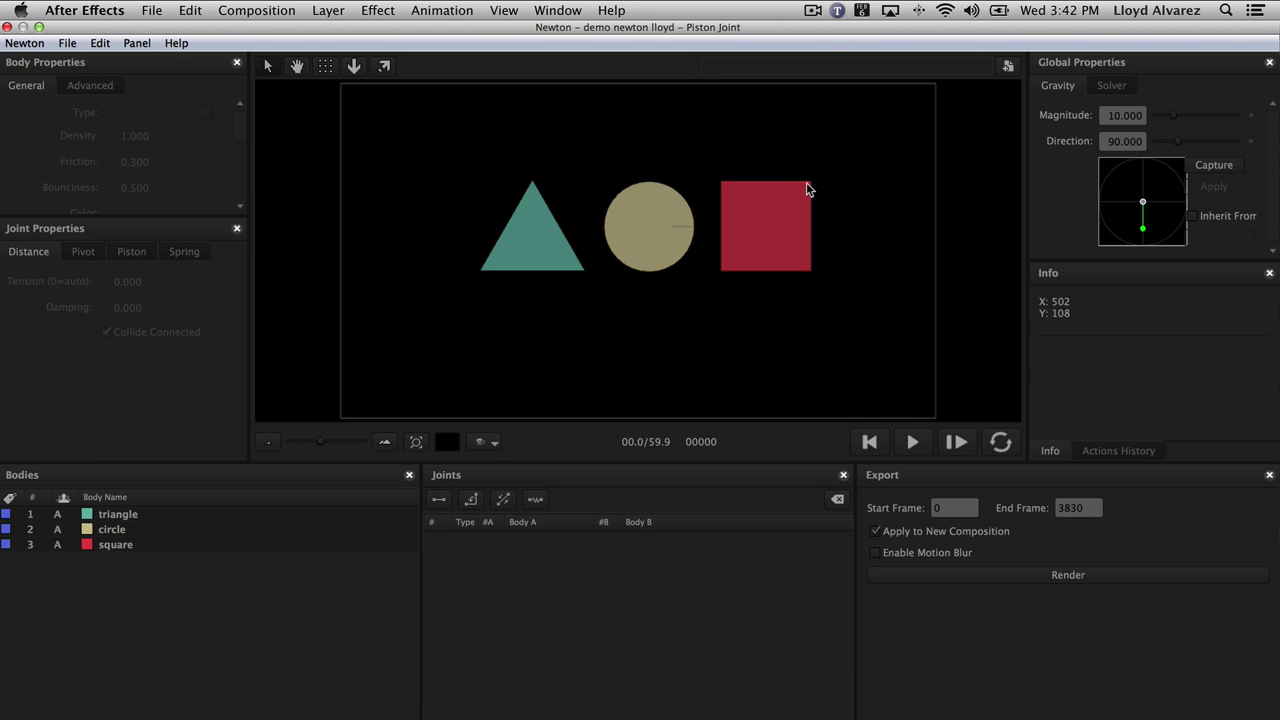
- Reposition the triangle, circle and square, making the triangle Static
drag(517, 239, 500, 217)
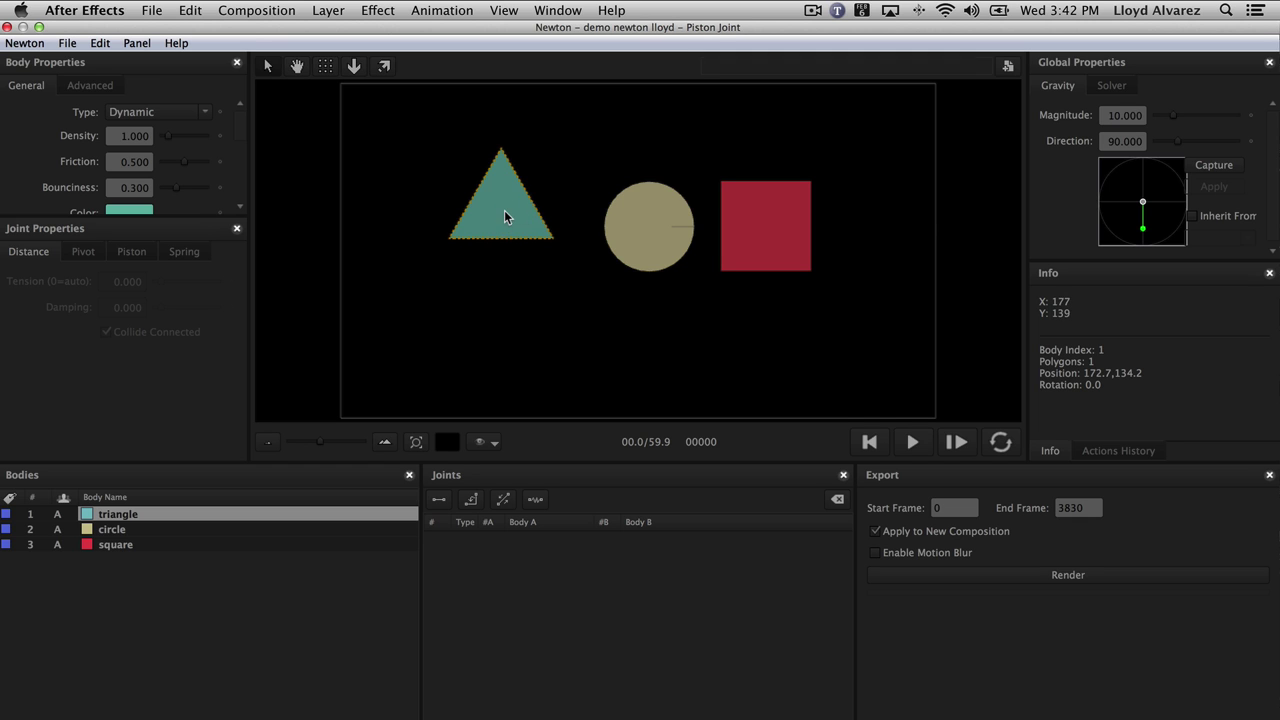
key(s)
drag(658, 247, 668, 203)
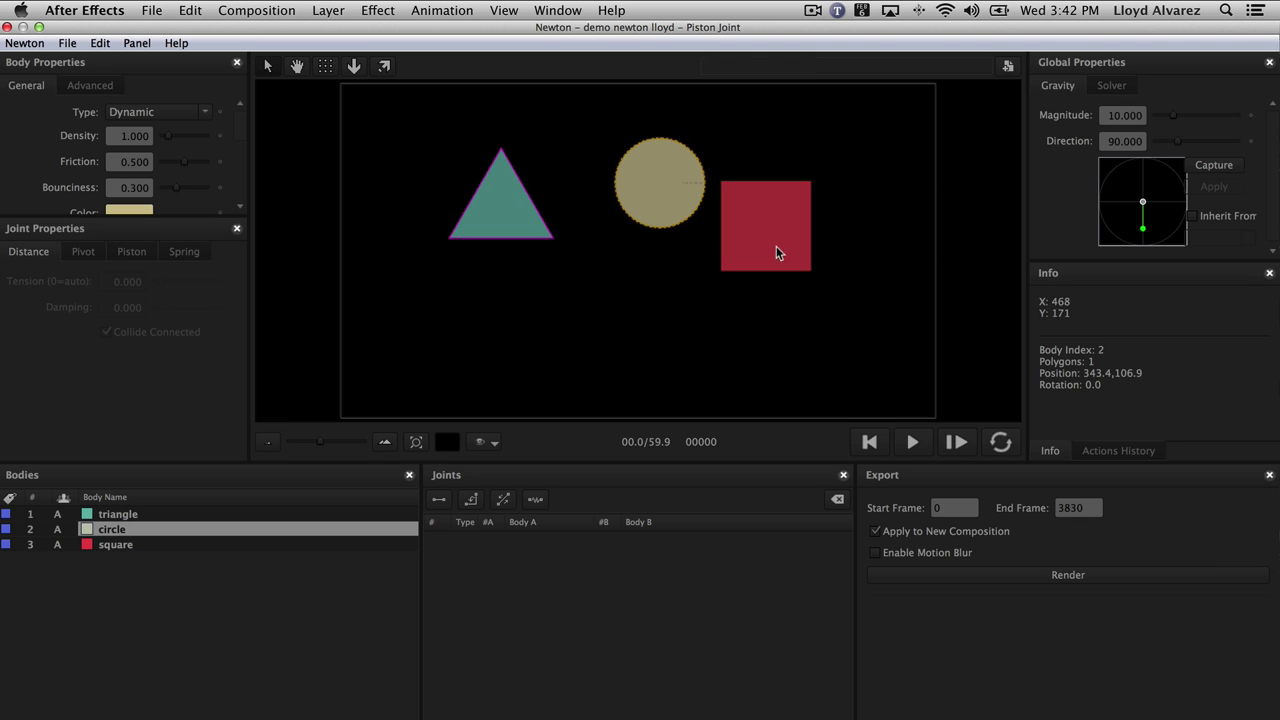
drag(776, 246, 672, 331)
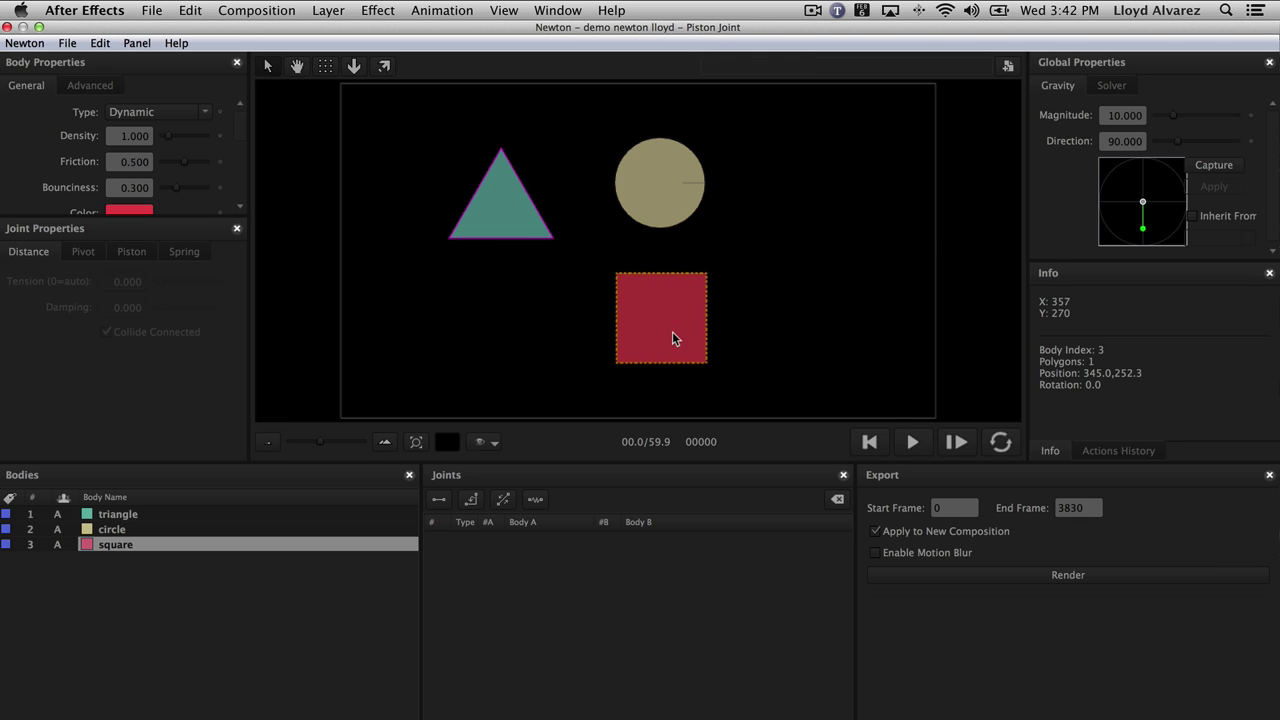
- Add a distance joint between circle and square and a piston joint between triangle and circle
shift+click(661, 193)
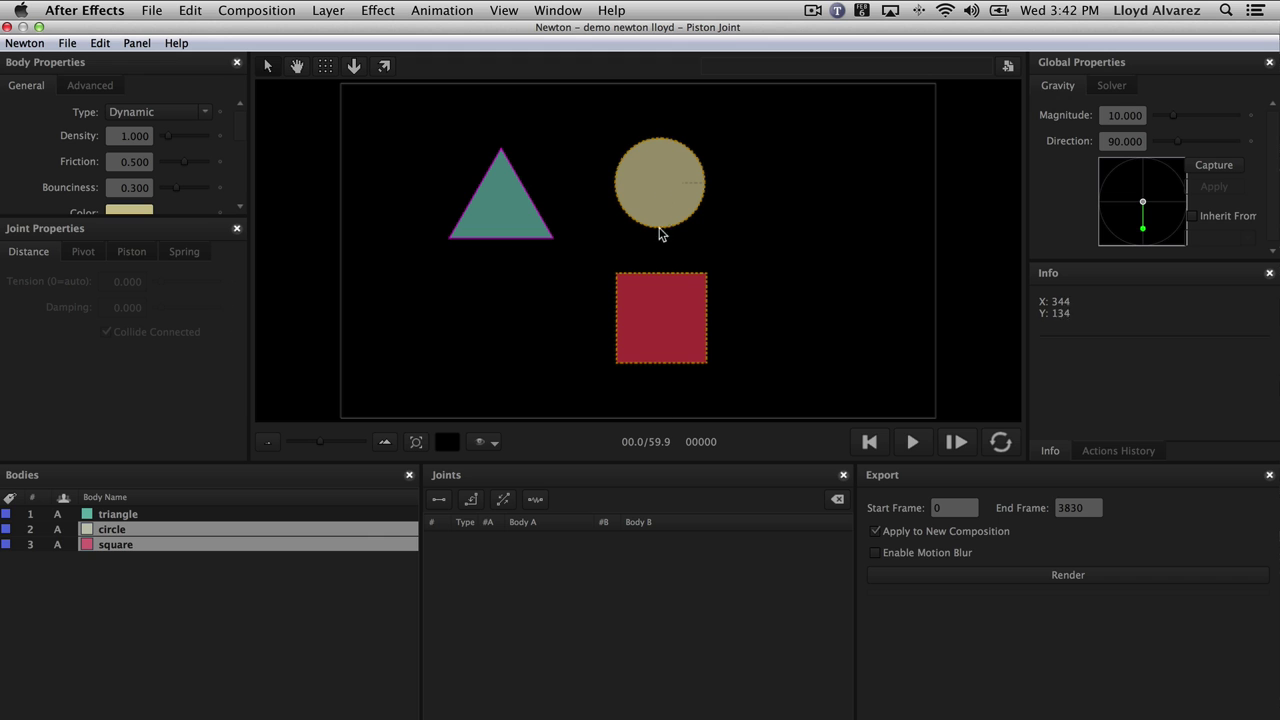
click(438, 502)
click(474, 218)
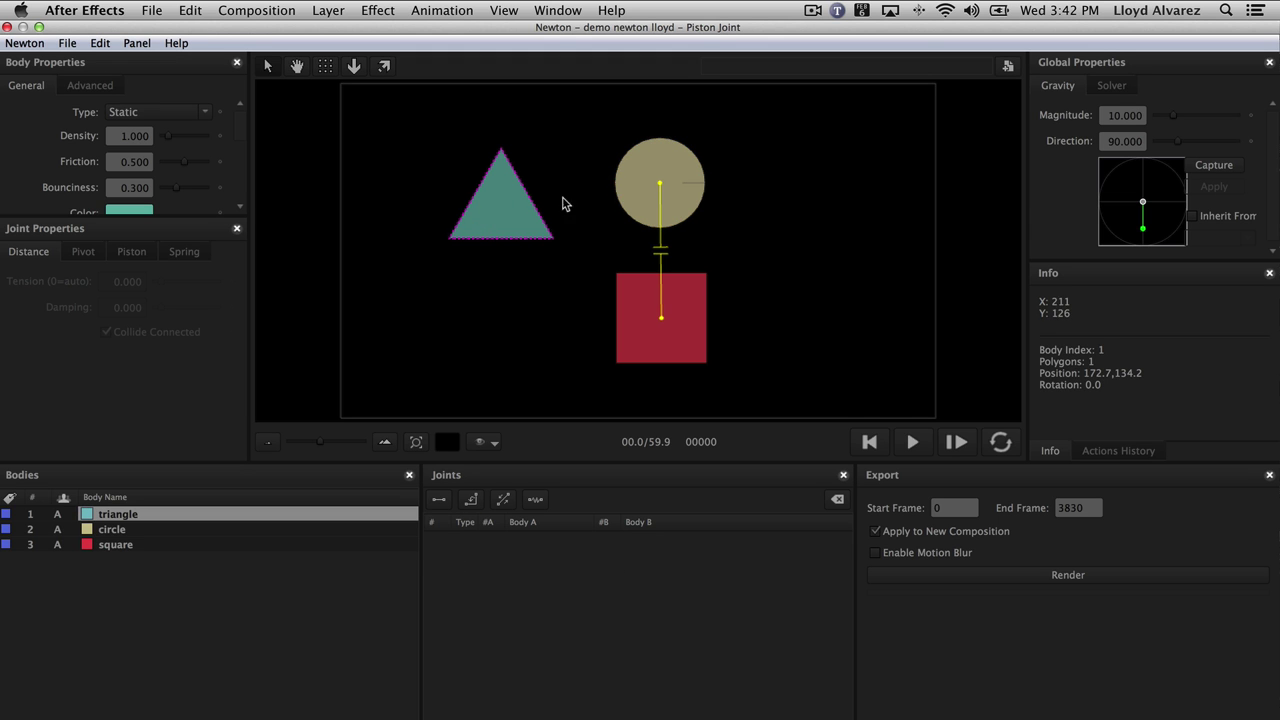
shift+click(638, 181)
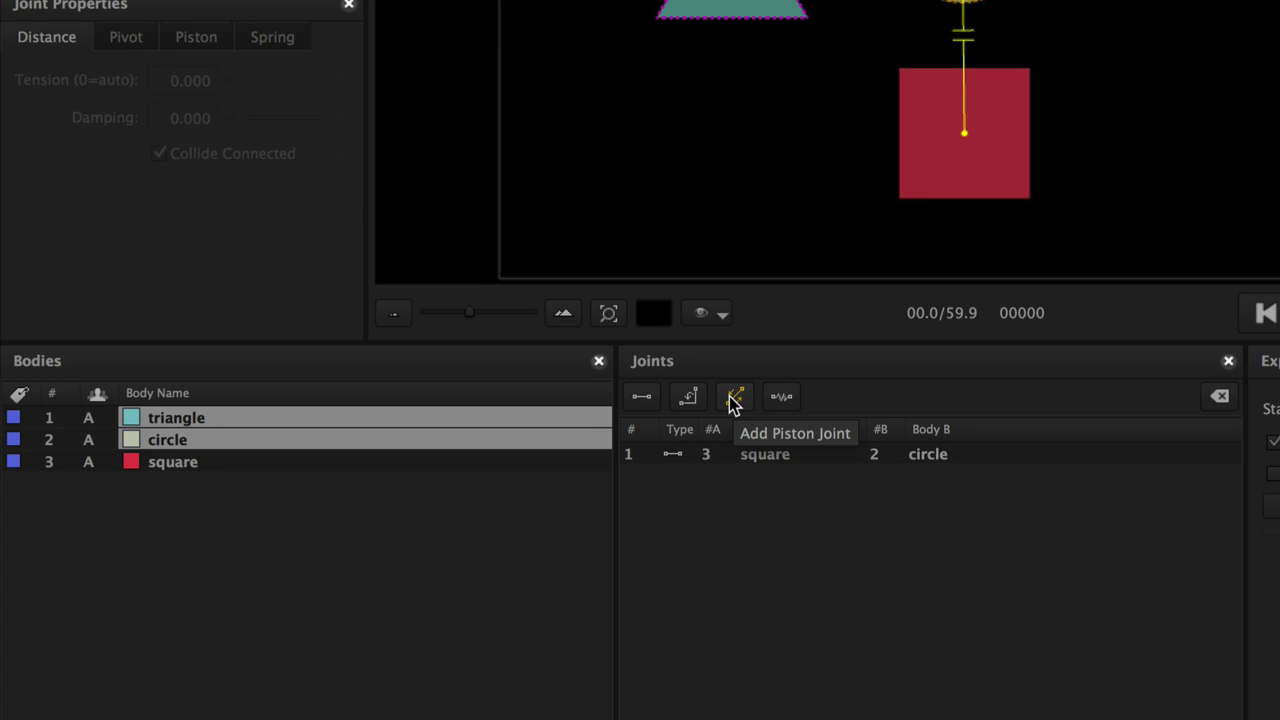
click(734, 400)
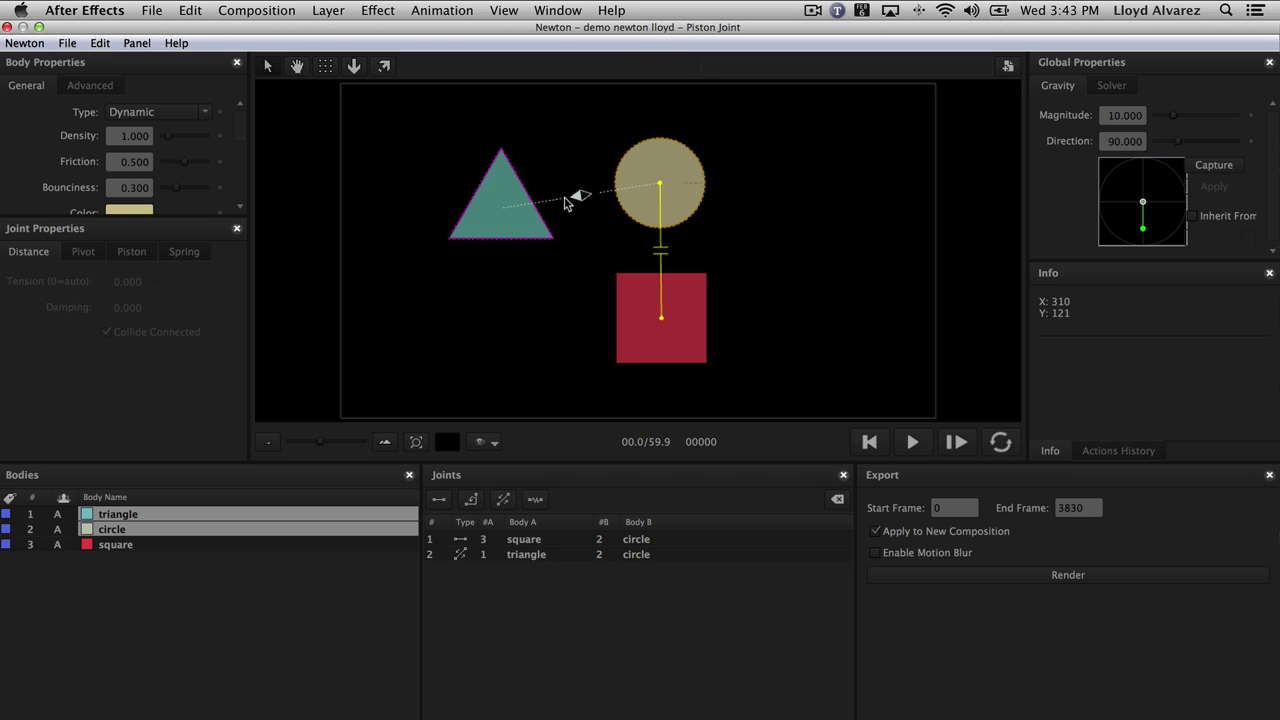
- After a test run, move the piston joint's anchor higher on the circle and replay
click(913, 443)
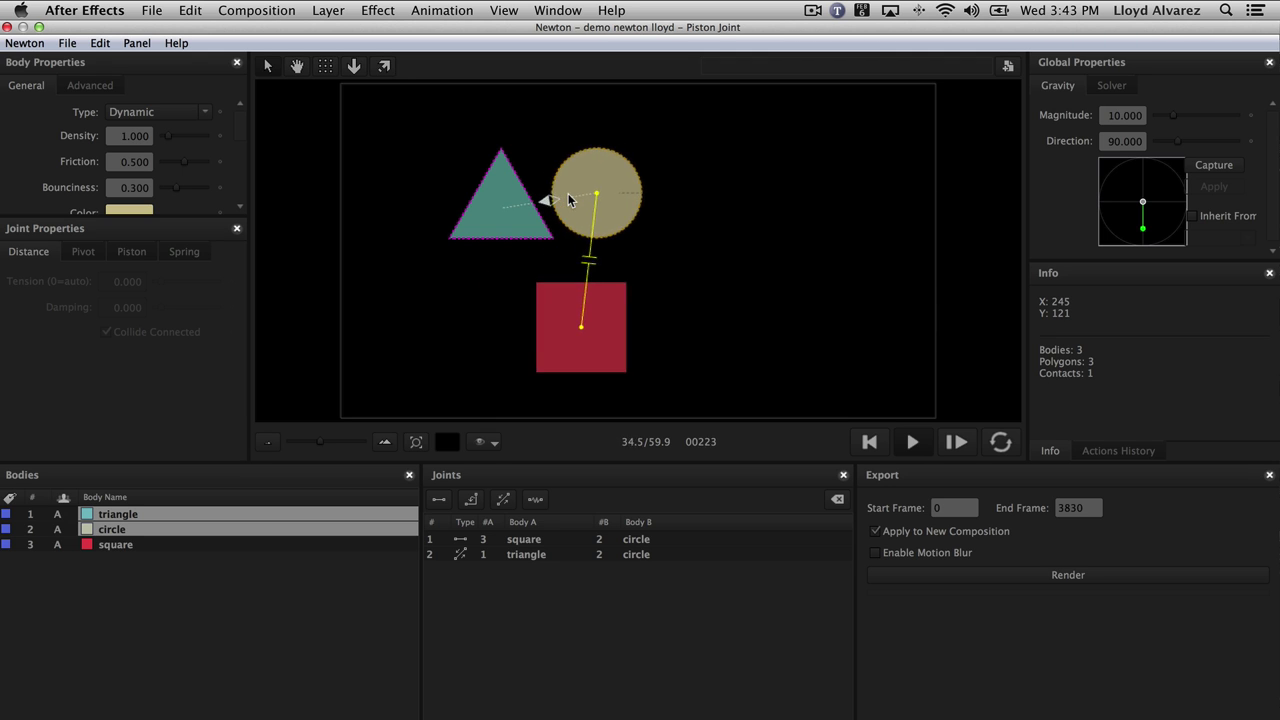
click(912, 442)
click(870, 442)
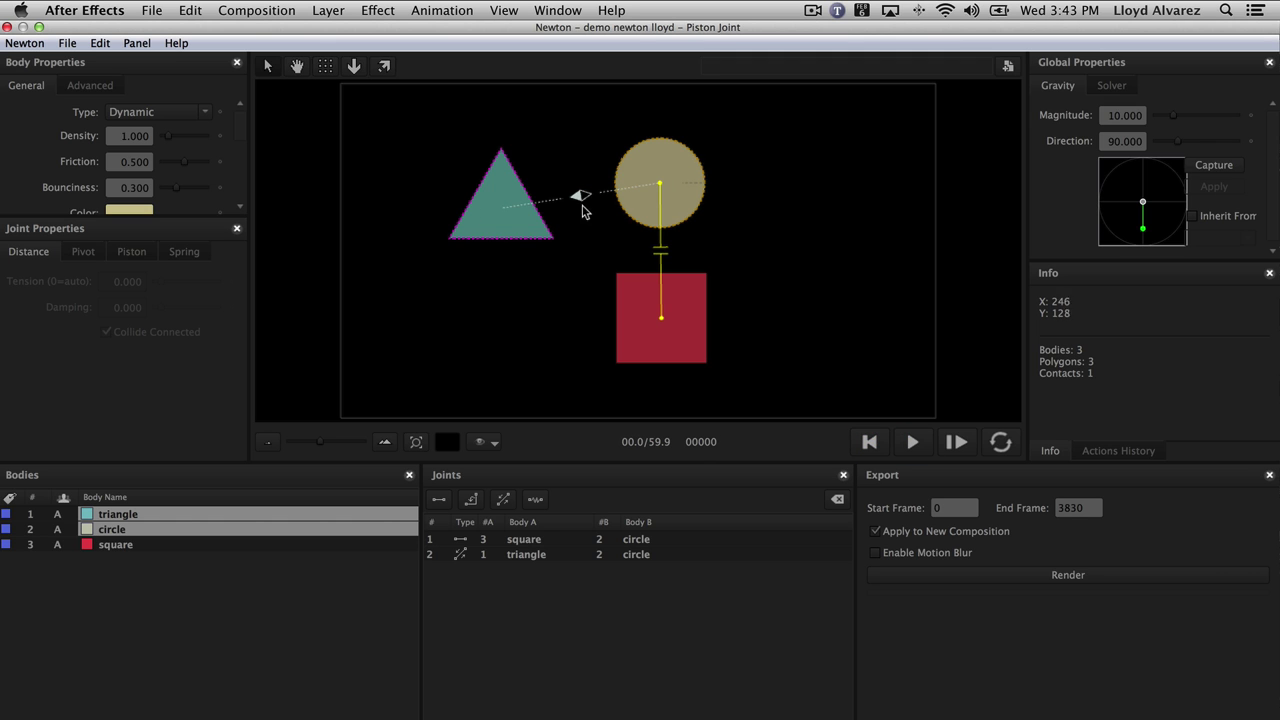
click(536, 555)
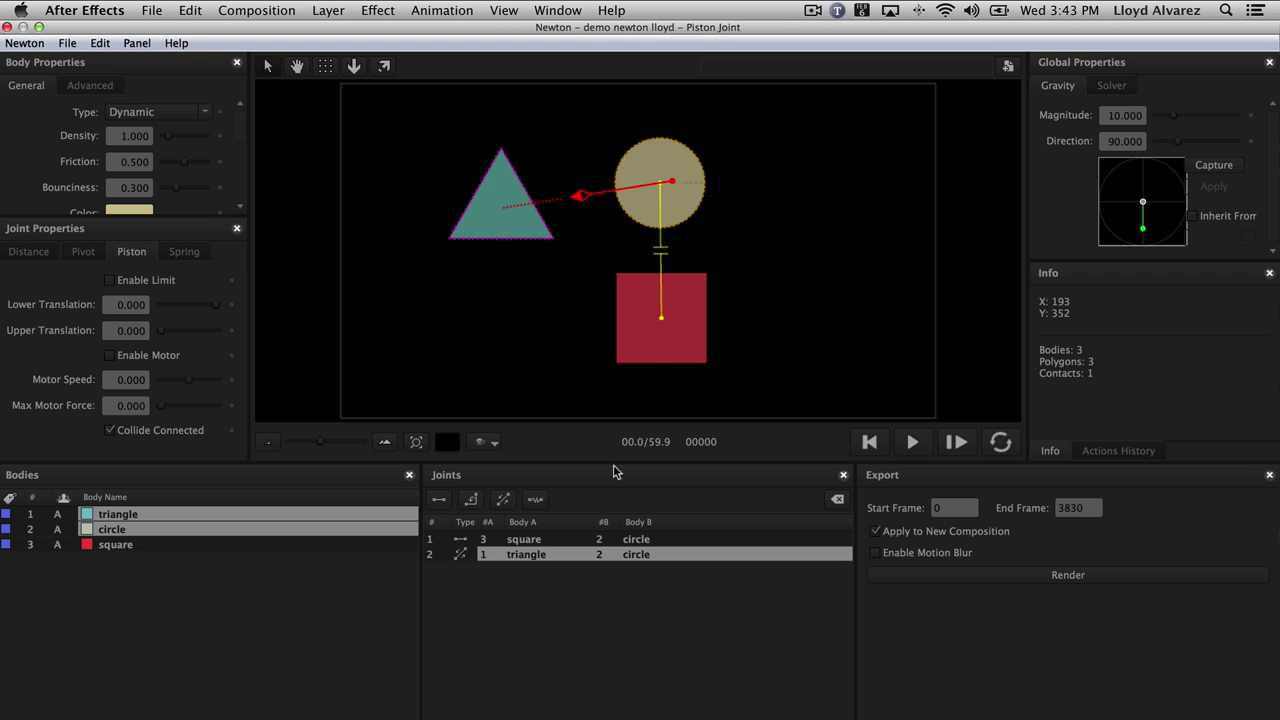
click(326, 67)
drag(672, 182, 657, 148)
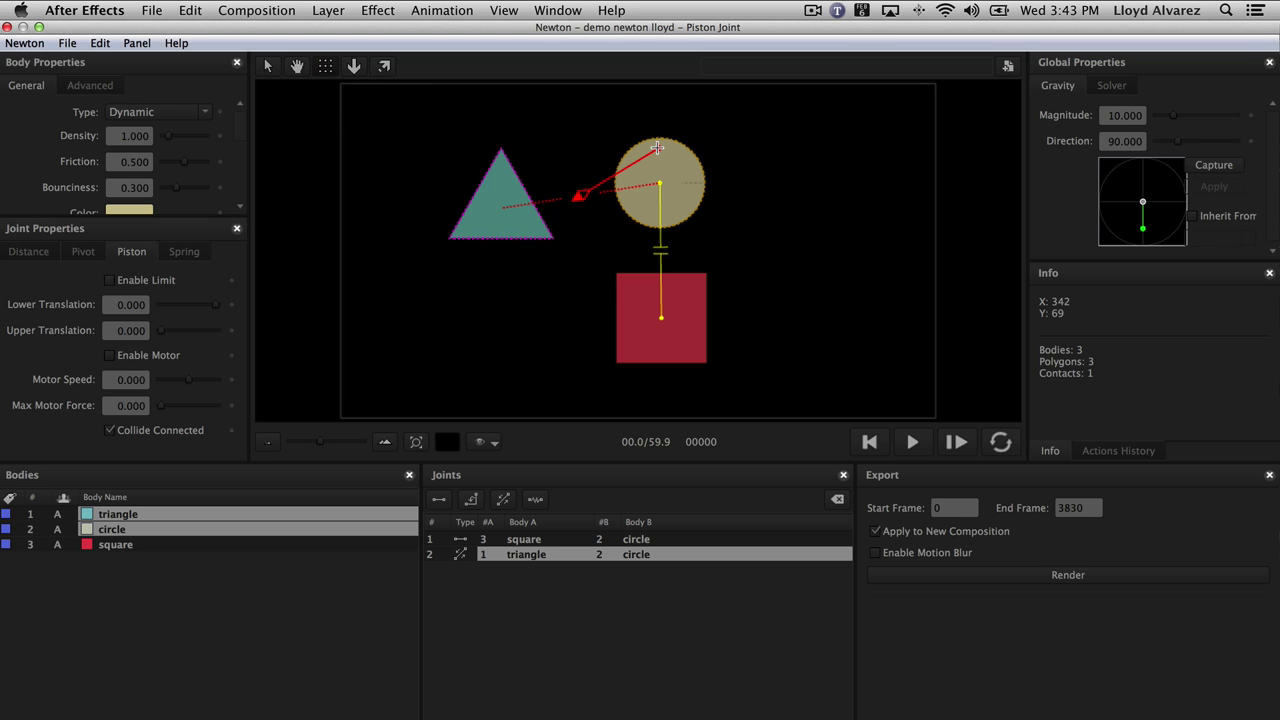
click(913, 442)
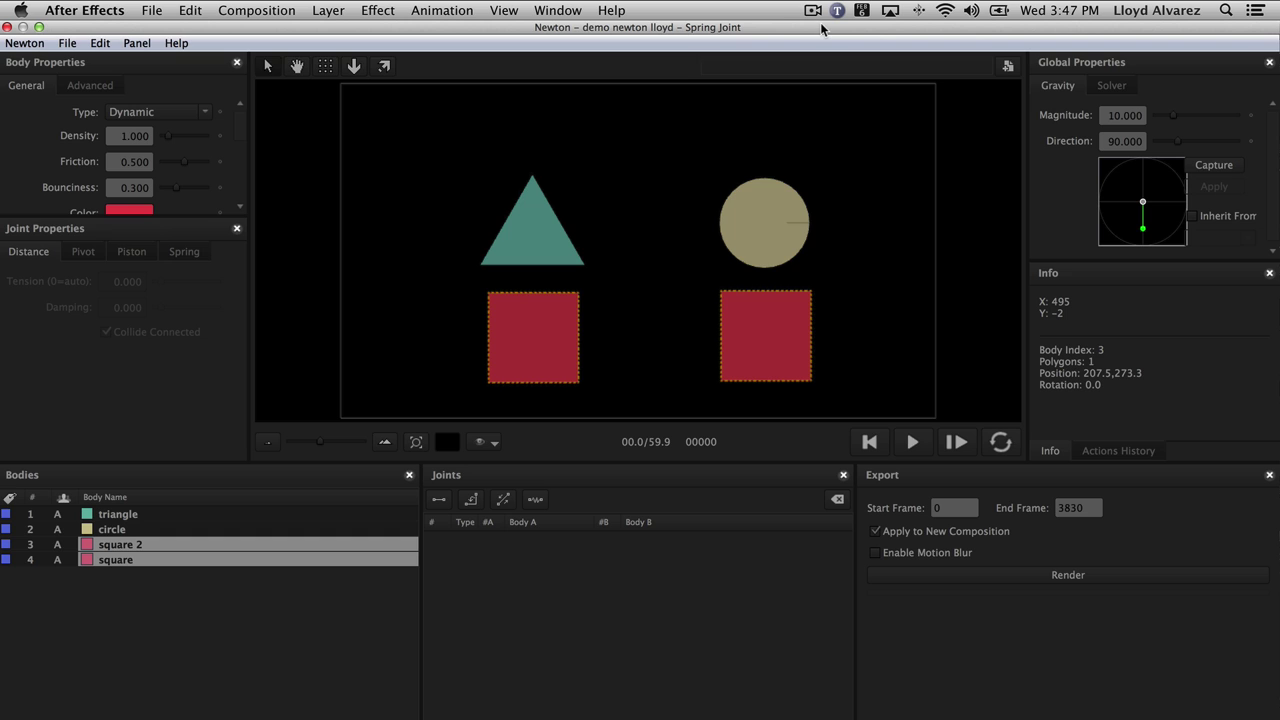
- Make square 2 and square both Static
click(217, 606)
click(129, 548)
shift+click(126, 557)
key(s)
- Add spring joints linking triangle to square 2 and circle to square
click(130, 516)
shift+click(548, 351)
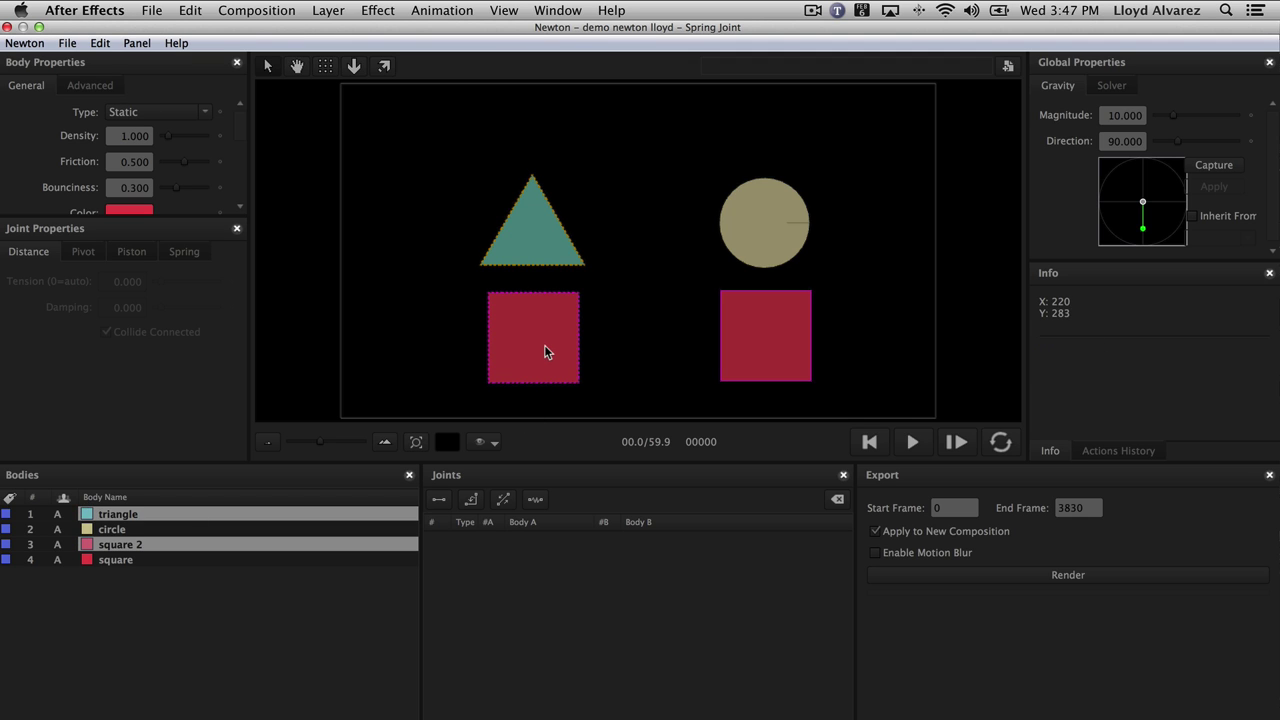
click(537, 500)
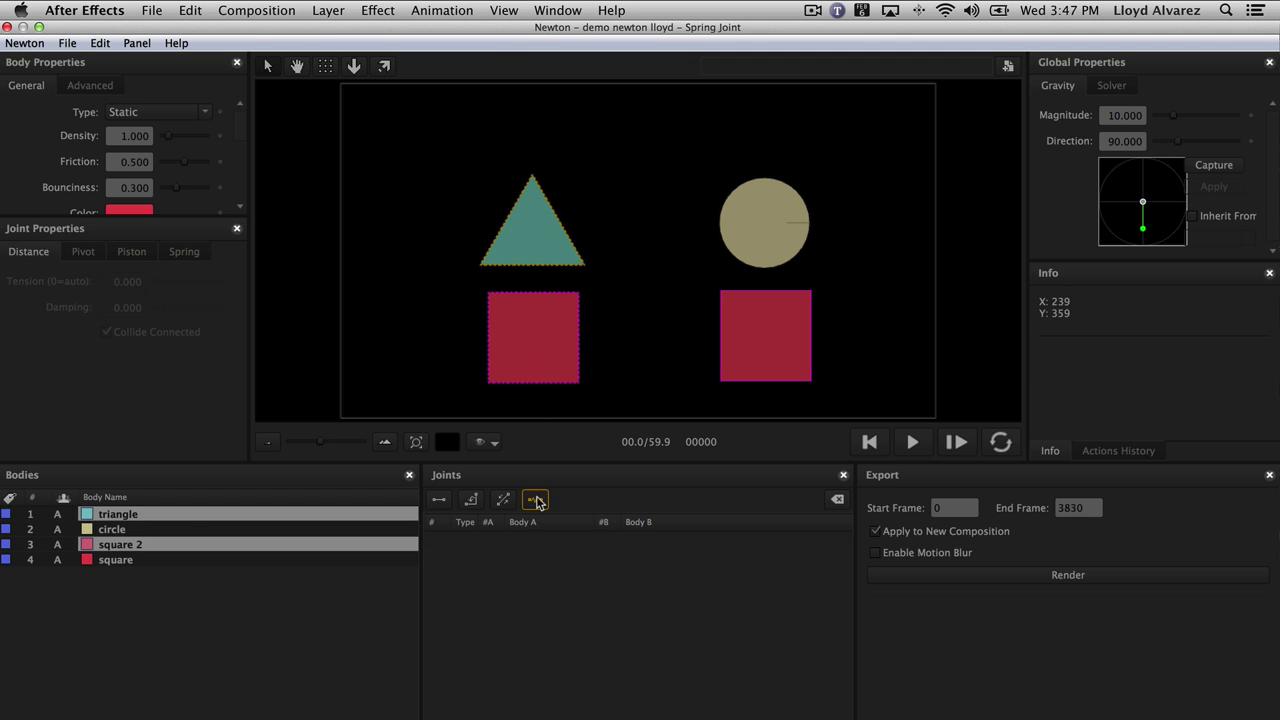
click(128, 531)
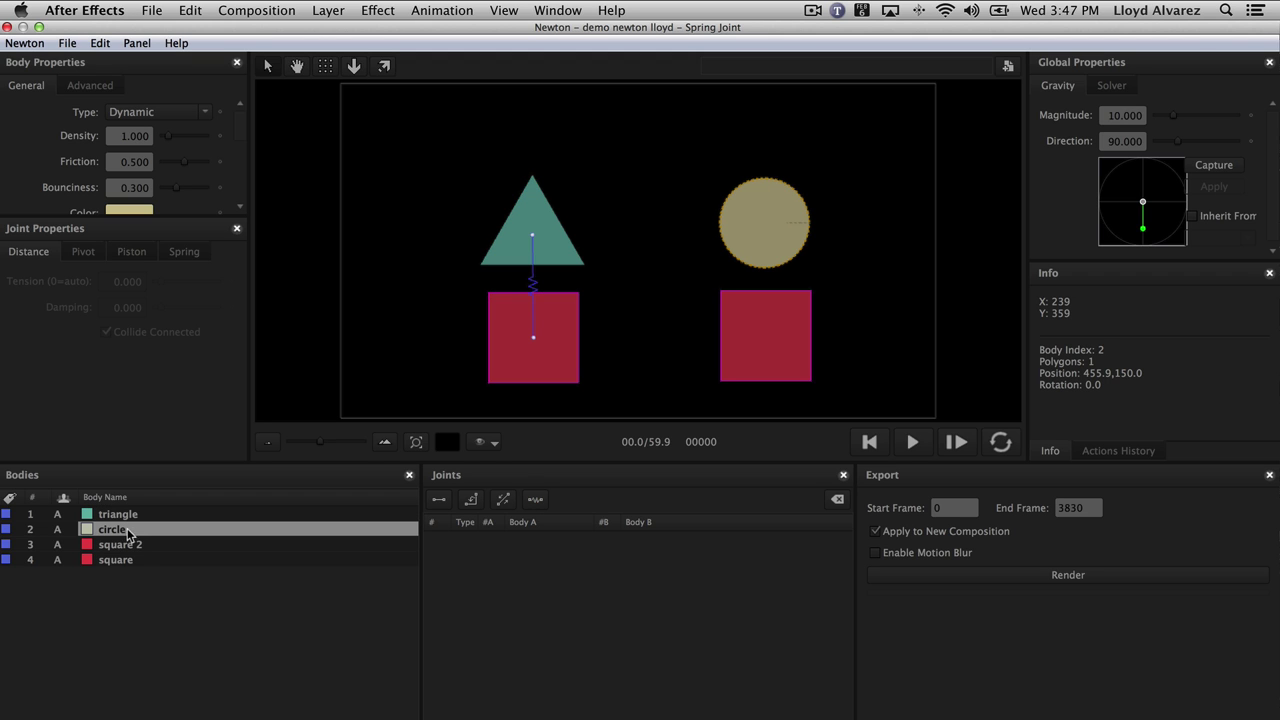
shift+click(778, 340)
click(535, 499)
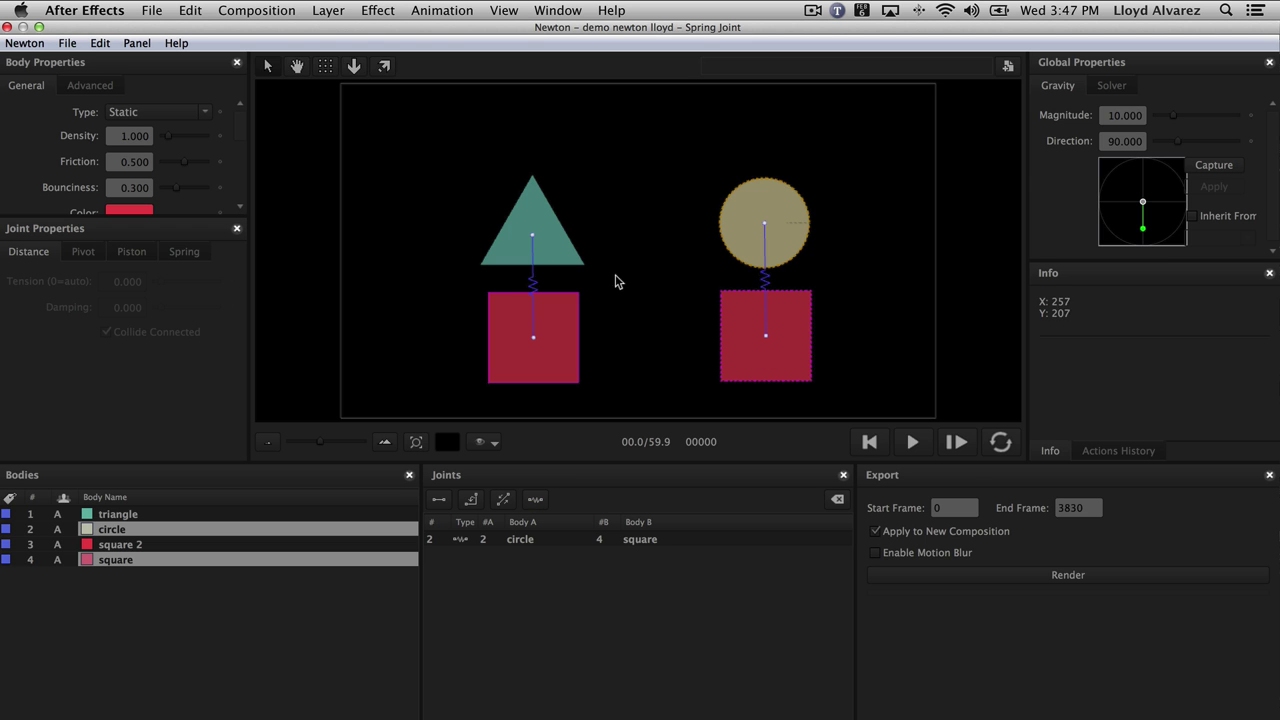
- Test-run and rewind the springs, then select both spring joints
click(913, 442)
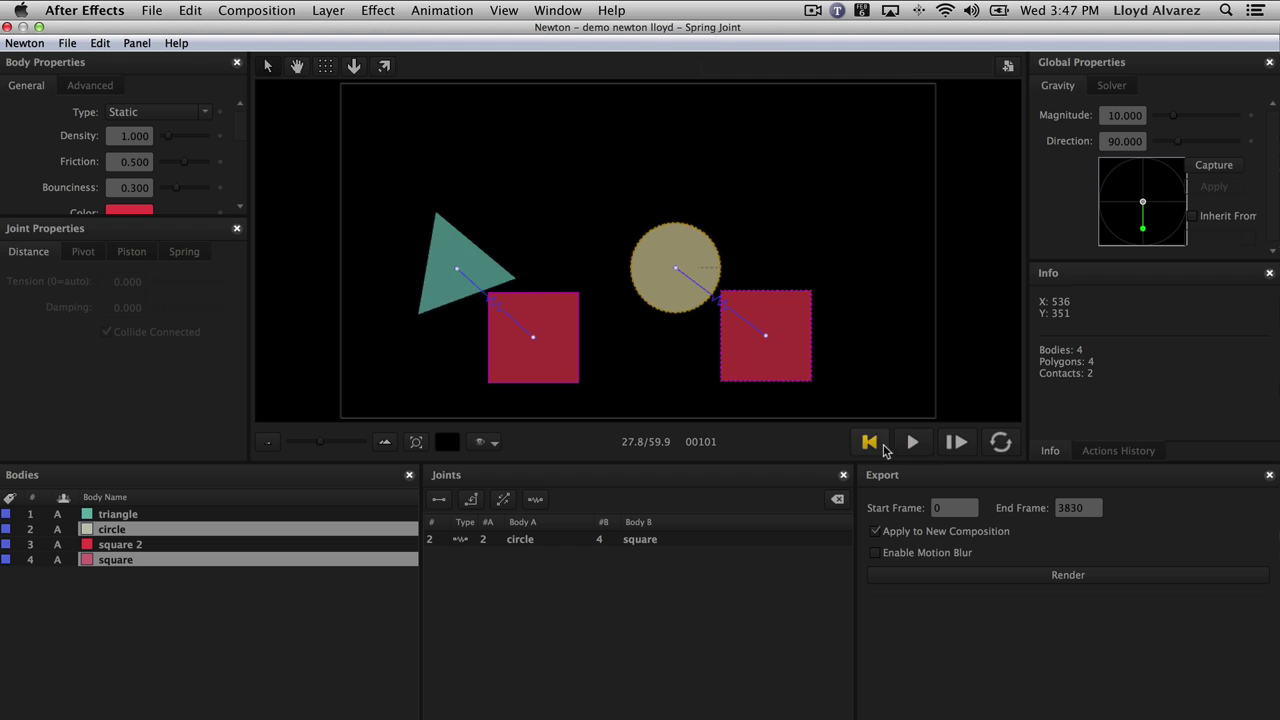
click(880, 448)
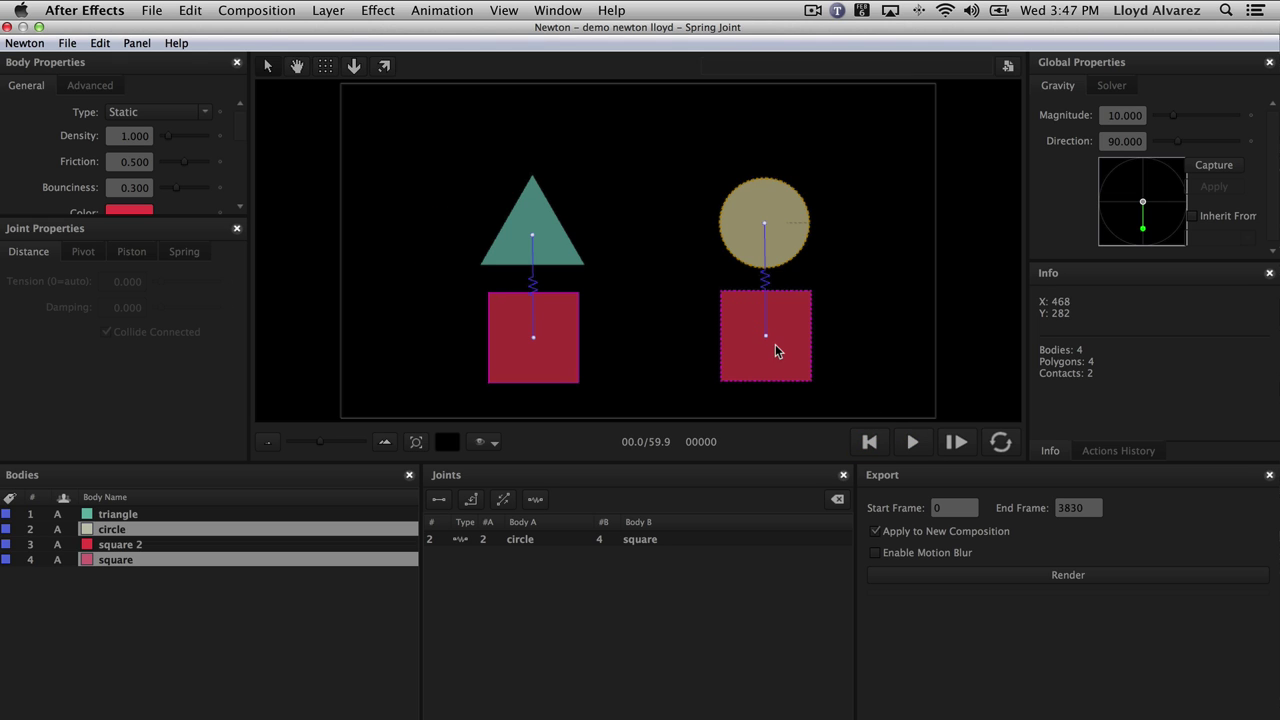
click(233, 560)
click(152, 529)
click(150, 514)
shift+click(150, 544)
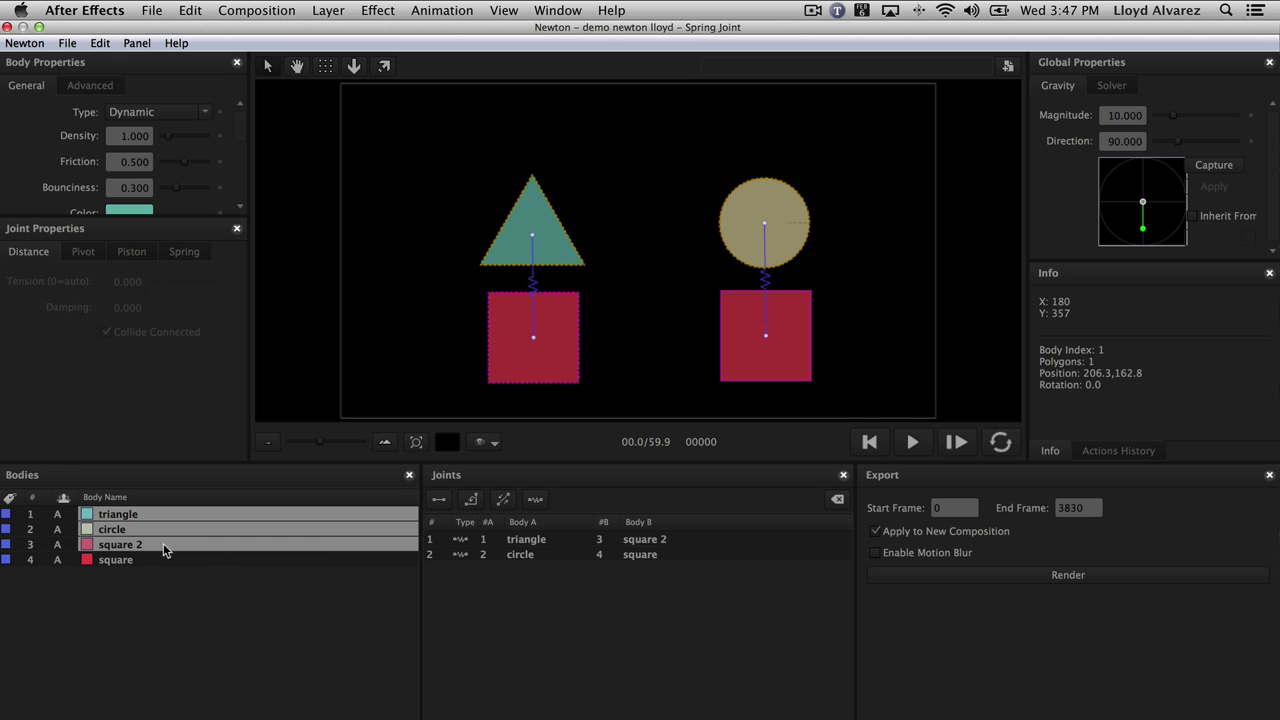
click(535, 546)
shift+click(535, 555)
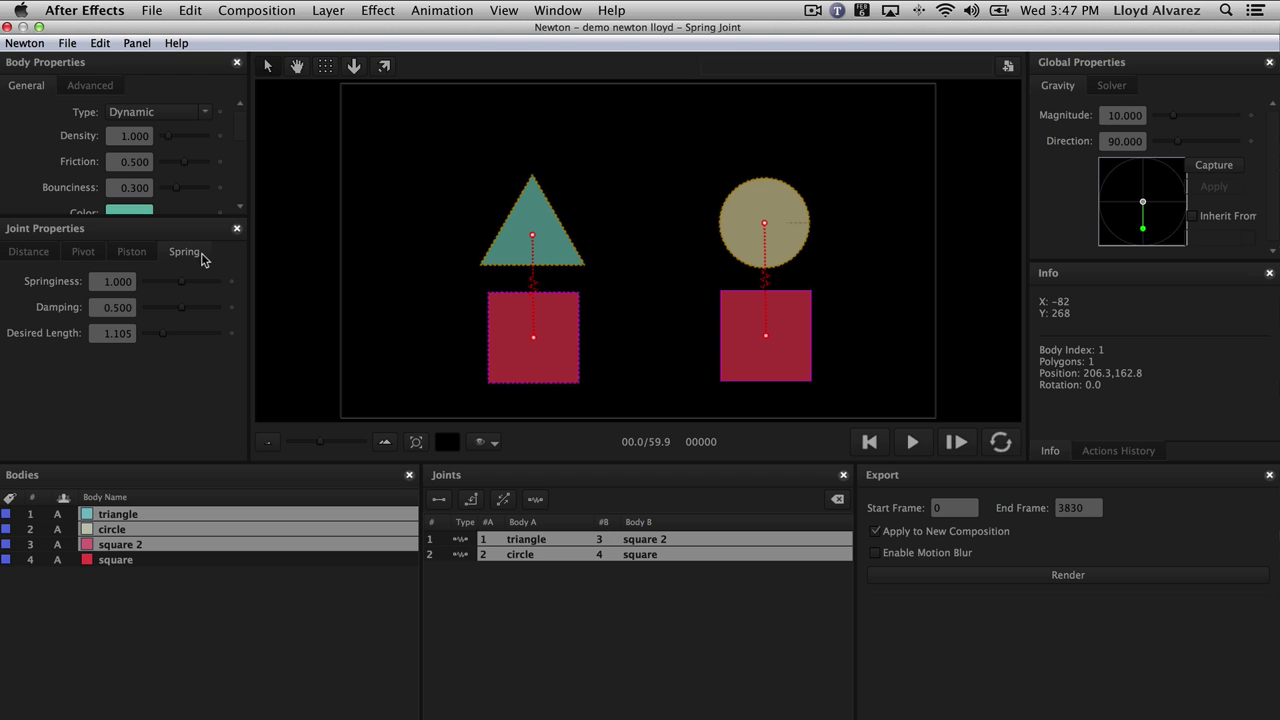
- Set both springs' desired length to 3.205, then 3.141, testing the simulation each time
drag(160, 335, 201, 336)
click(912, 443)
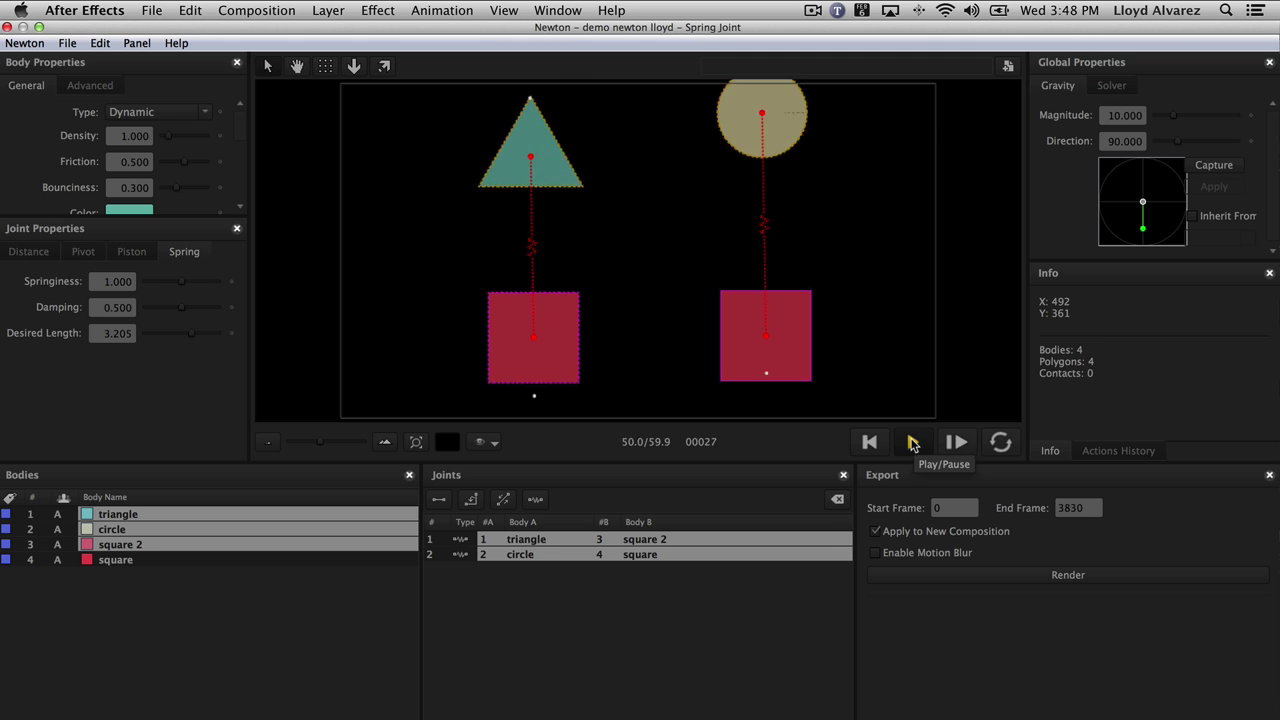
click(912, 443)
click(869, 442)
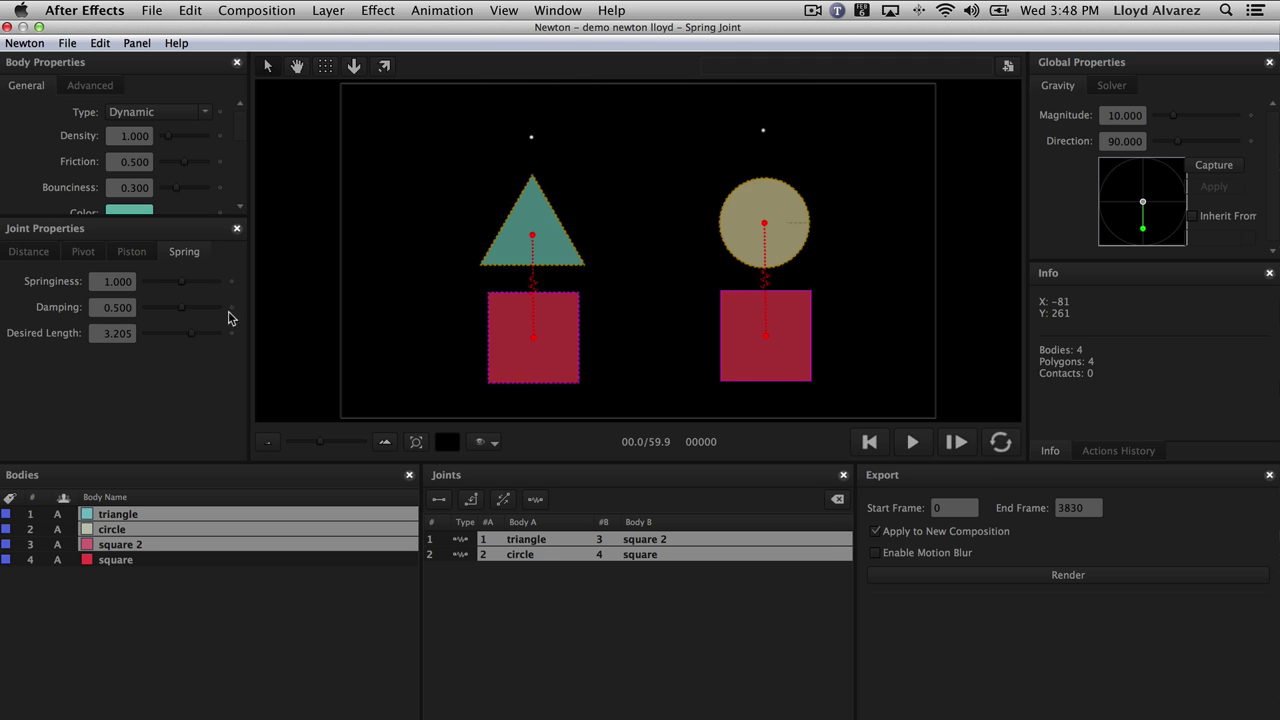
drag(197, 337, 188, 338)
click(913, 445)
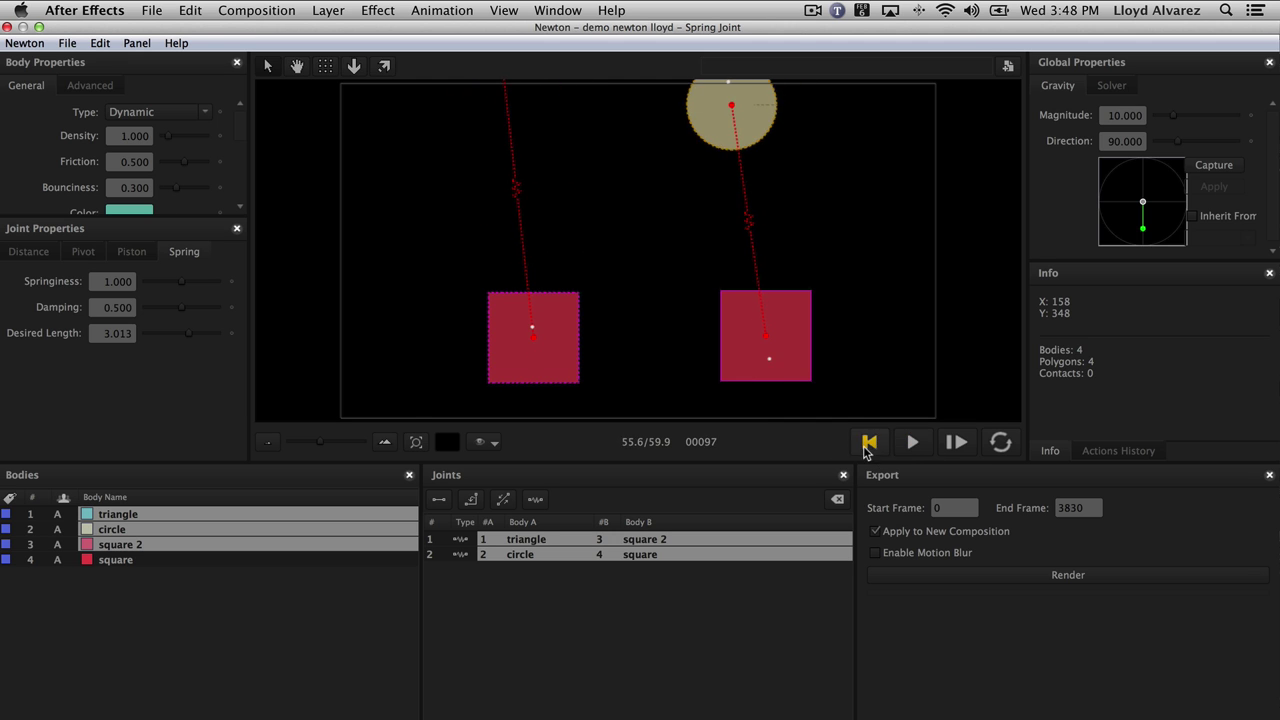
click(913, 445)
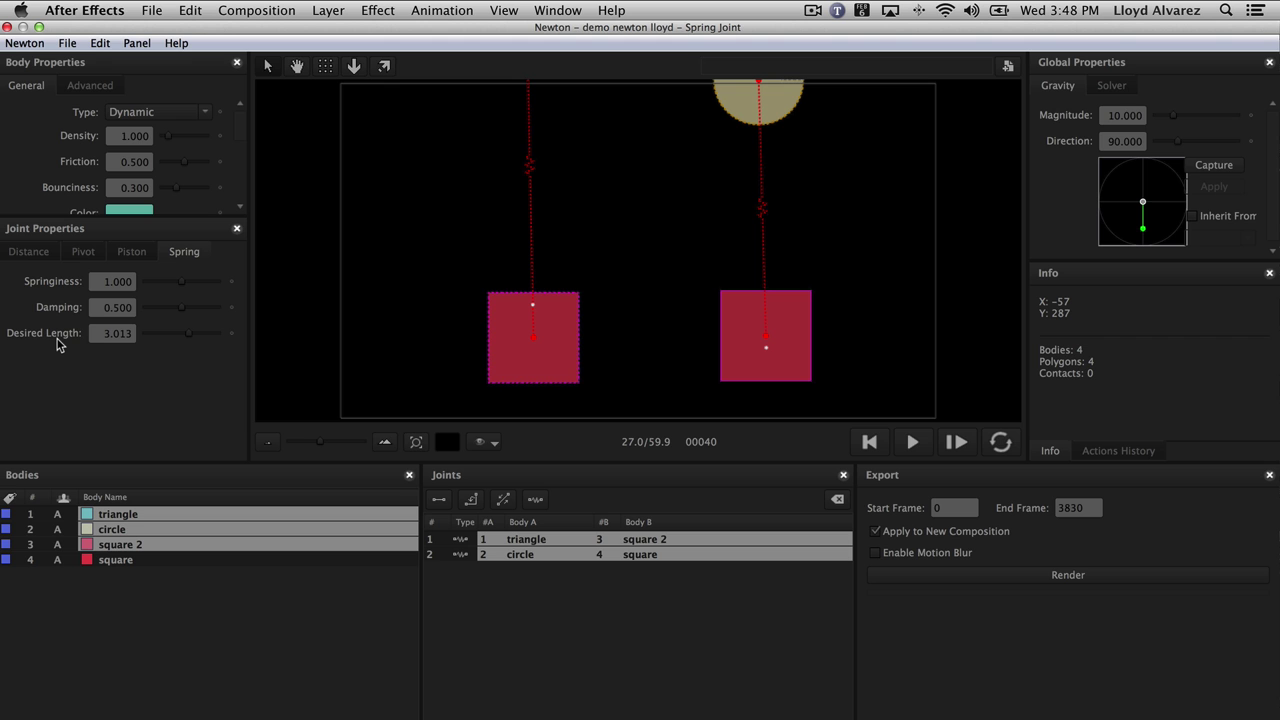
- Show Newton's Keyboard Shortcuts reference from the Help menu
click(176, 43)
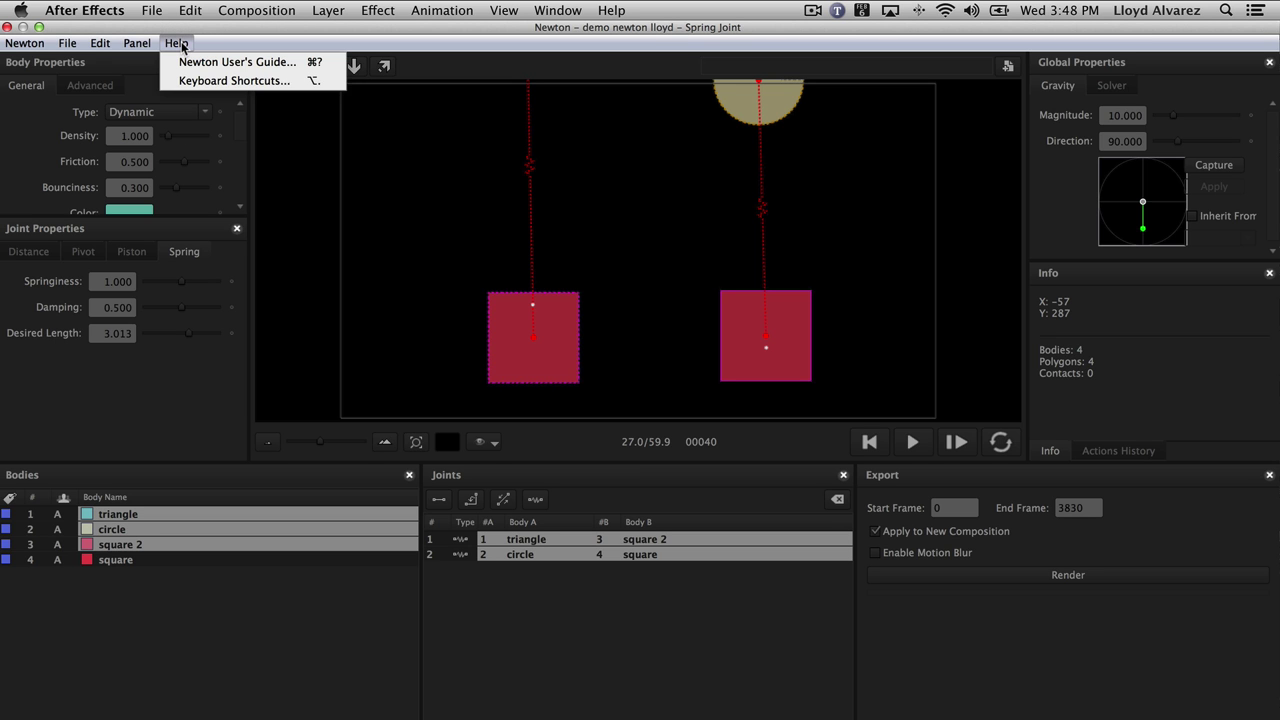
click(266, 77)
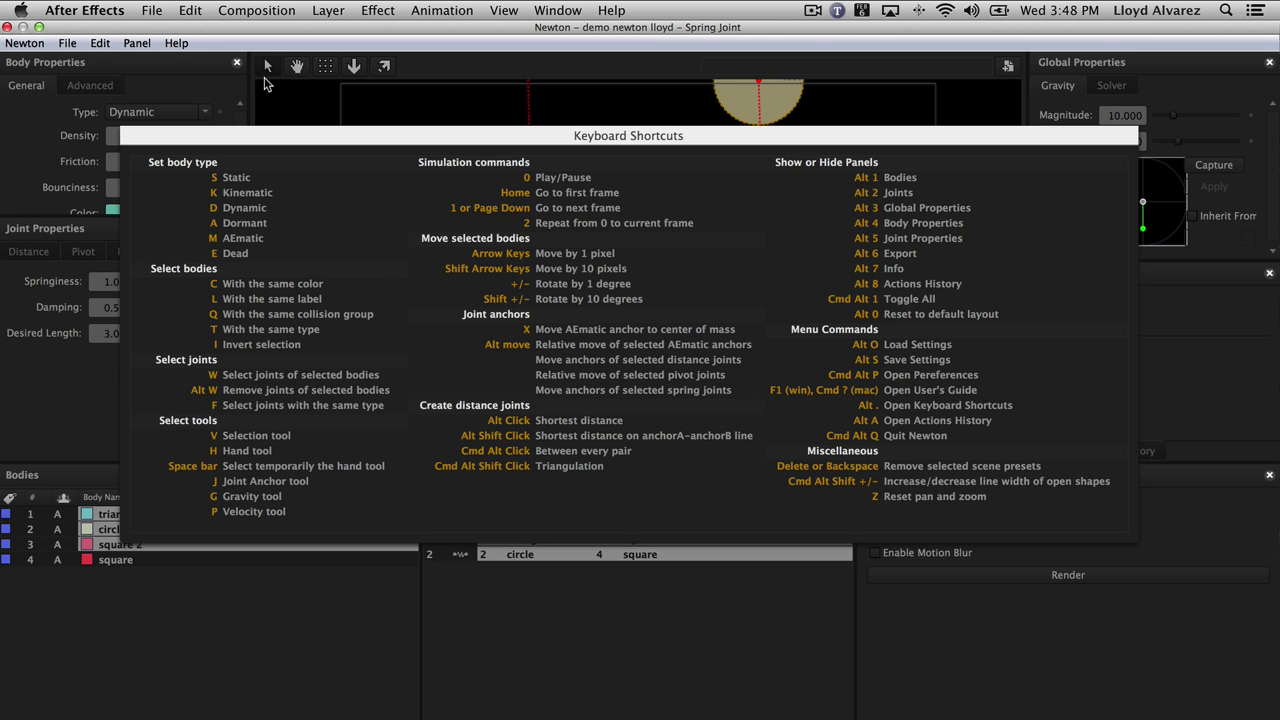